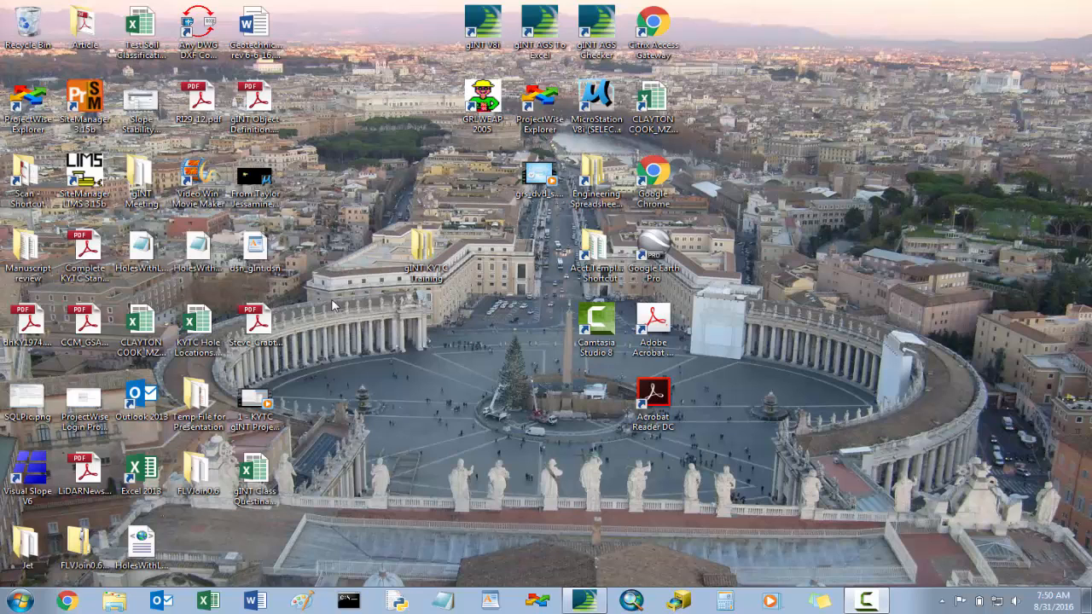
- Open S-XXX-2016 Raw Lab Data.pdf from the 4_Soil Lab Input folder inside gINT KYTC Training and maximize it
{"action": "double_click", "coordinate": [422, 268]}
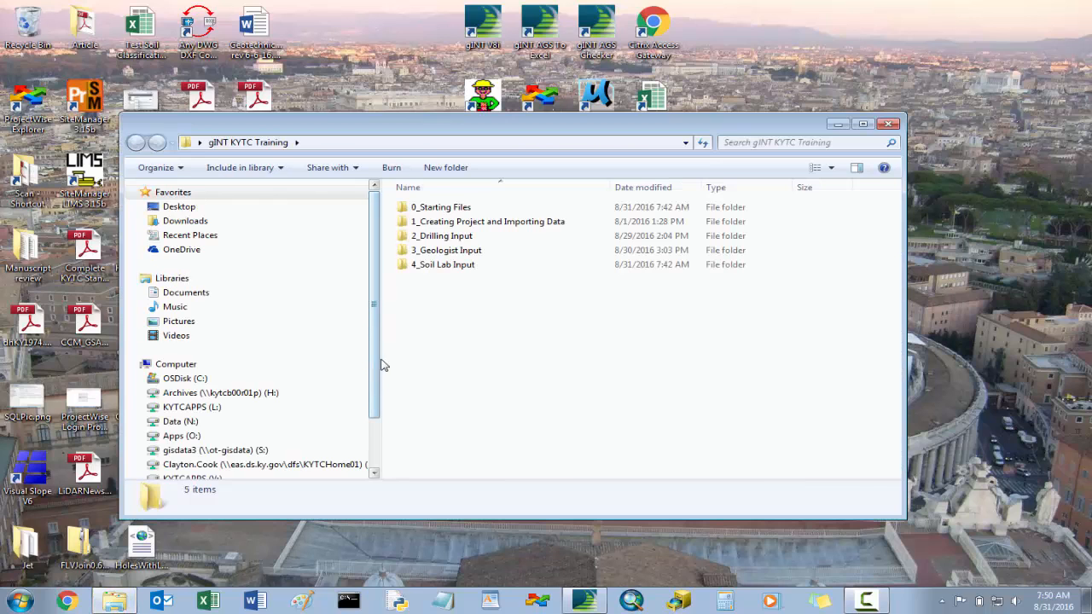
{"action": "double_click", "coordinate": [439, 266]}
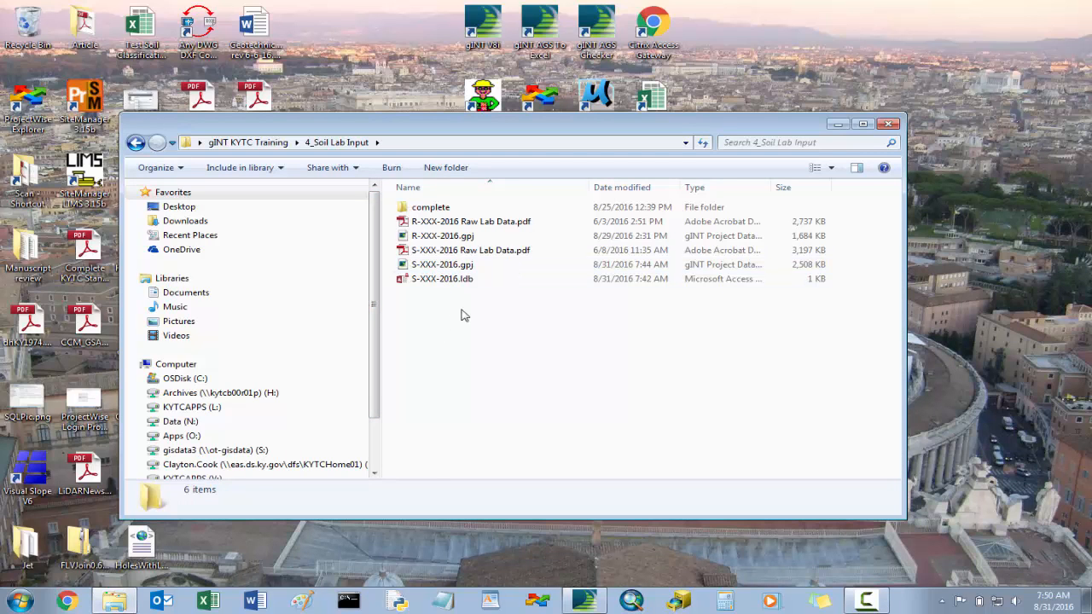
{"action": "left_click", "coordinate": [438, 254]}
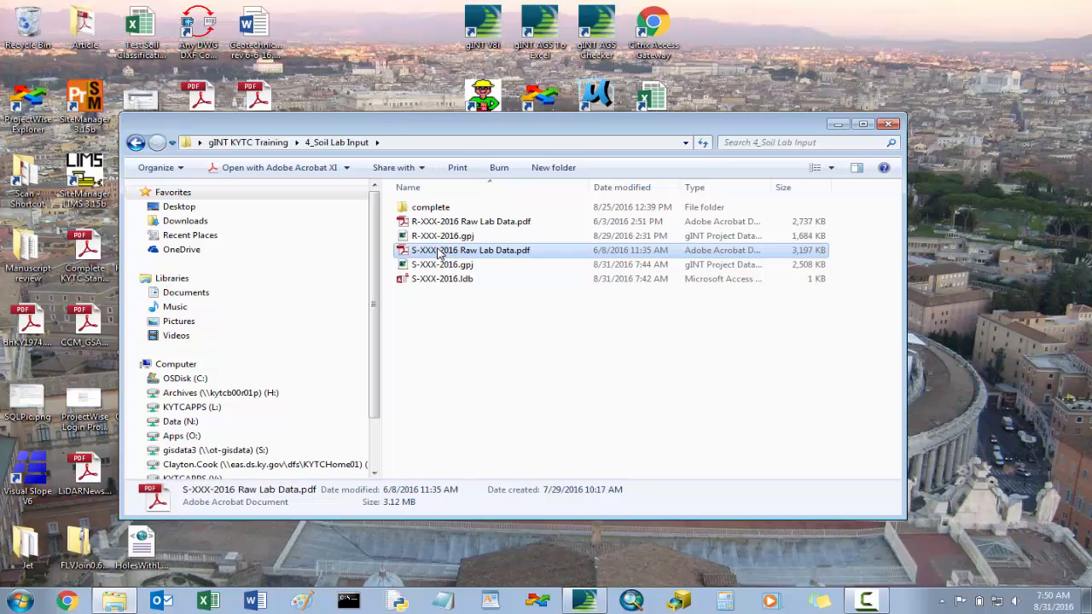
{"action": "double_click", "coordinate": [439, 254]}
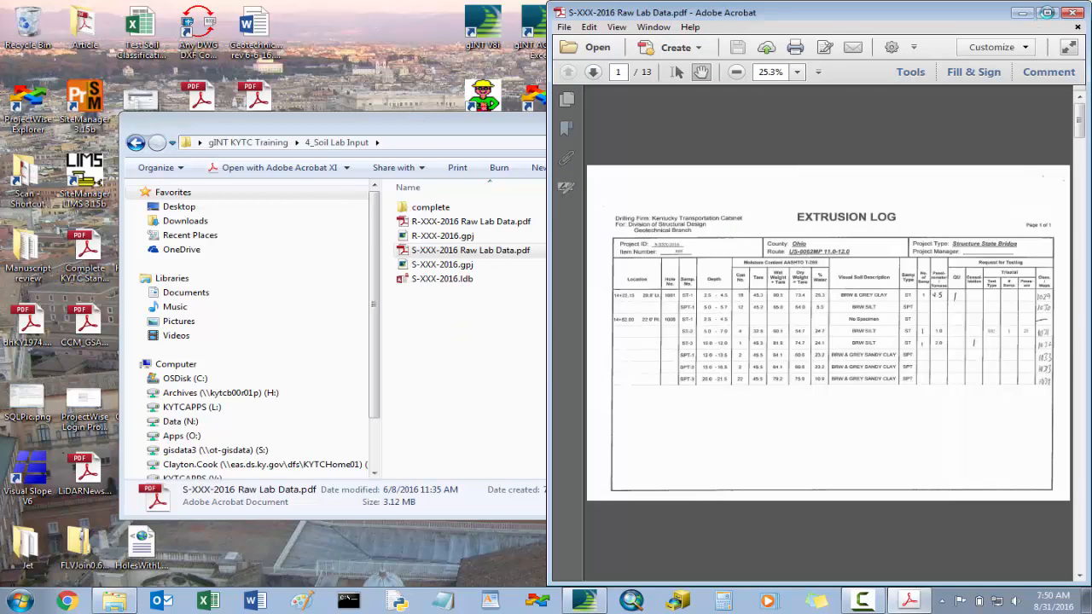
{"action": "left_click", "coordinate": [1047, 12]}
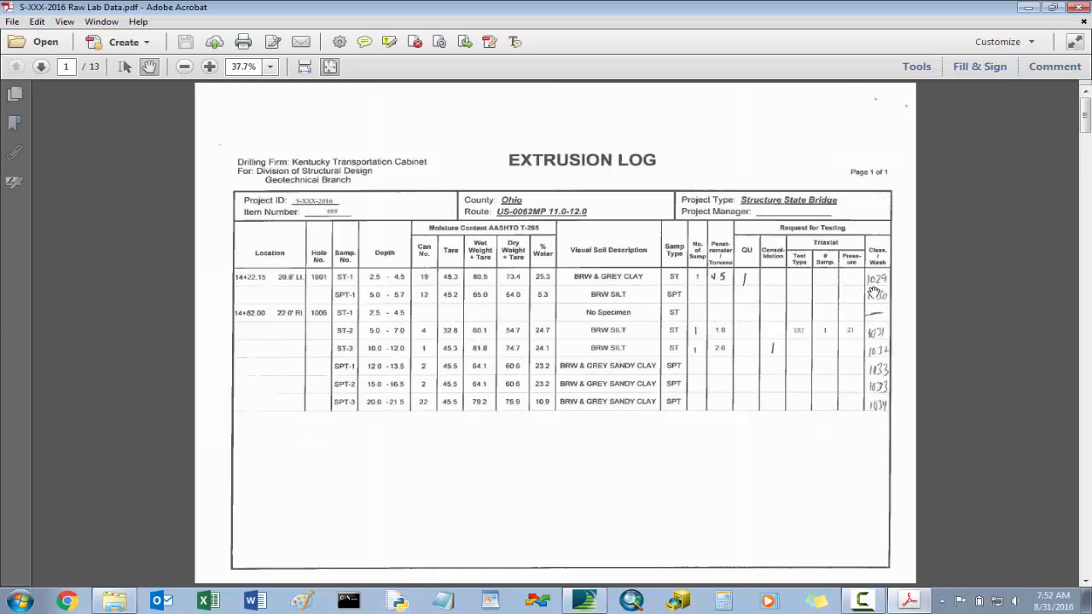
- Review the raw lab data pages: extrusion log, classification worksheets, unconfined compression test, triaxial test and consolidation report
{"action": "scroll", "coordinate": [875, 293], "scroll_direction": "down", "scroll_amount": 1}
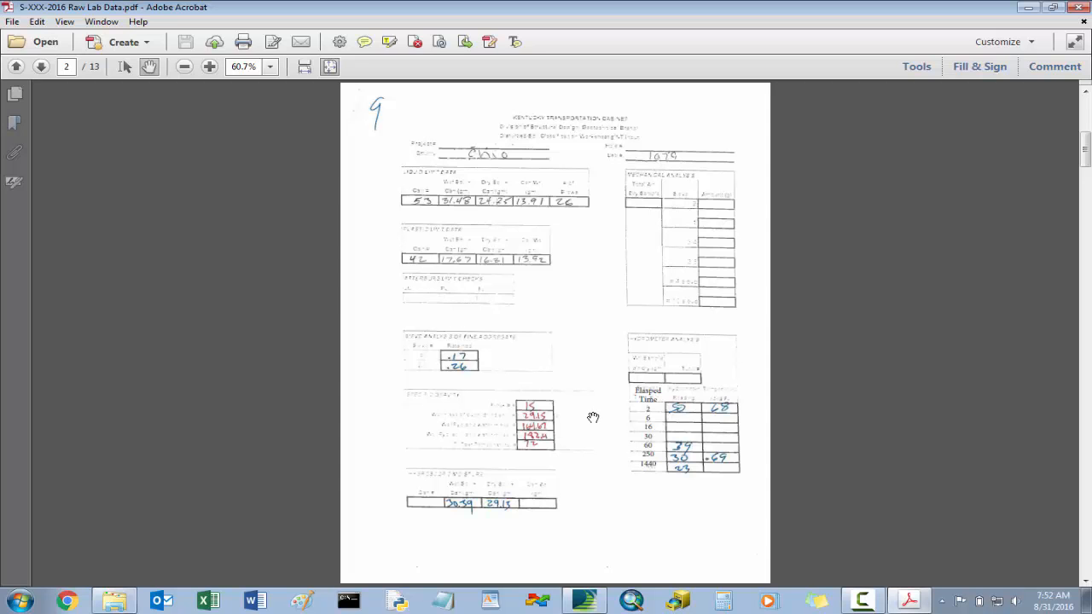
{"action": "scroll", "coordinate": [593, 418], "scroll_direction": "up", "scroll_amount": 1}
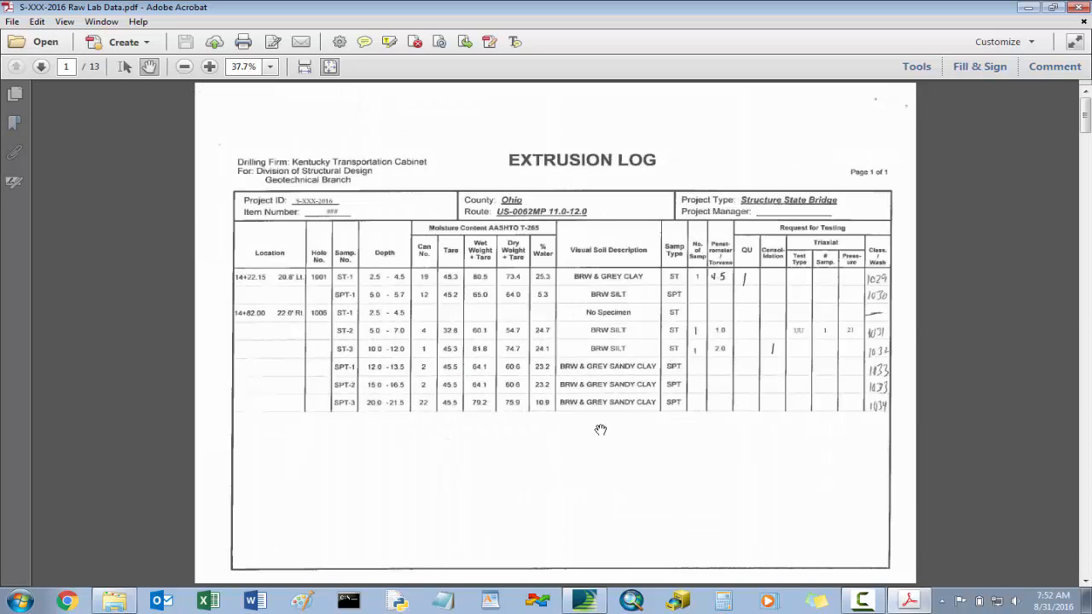
{"action": "scroll", "coordinate": [600, 429], "scroll_direction": "down", "scroll_amount": 1}
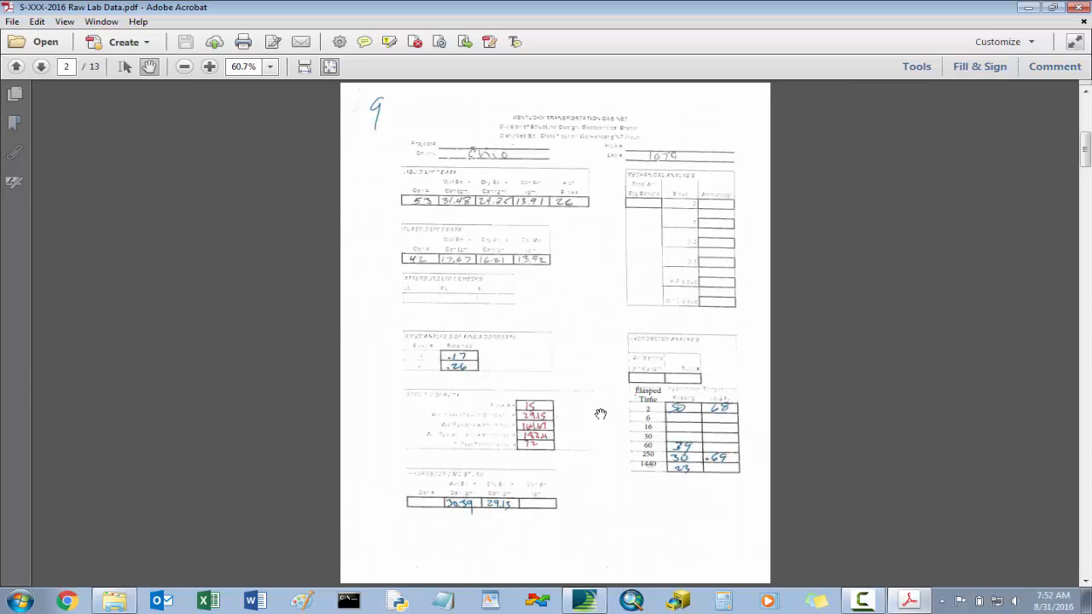
{"action": "scroll", "coordinate": [601, 413], "scroll_direction": "down", "scroll_amount": 7}
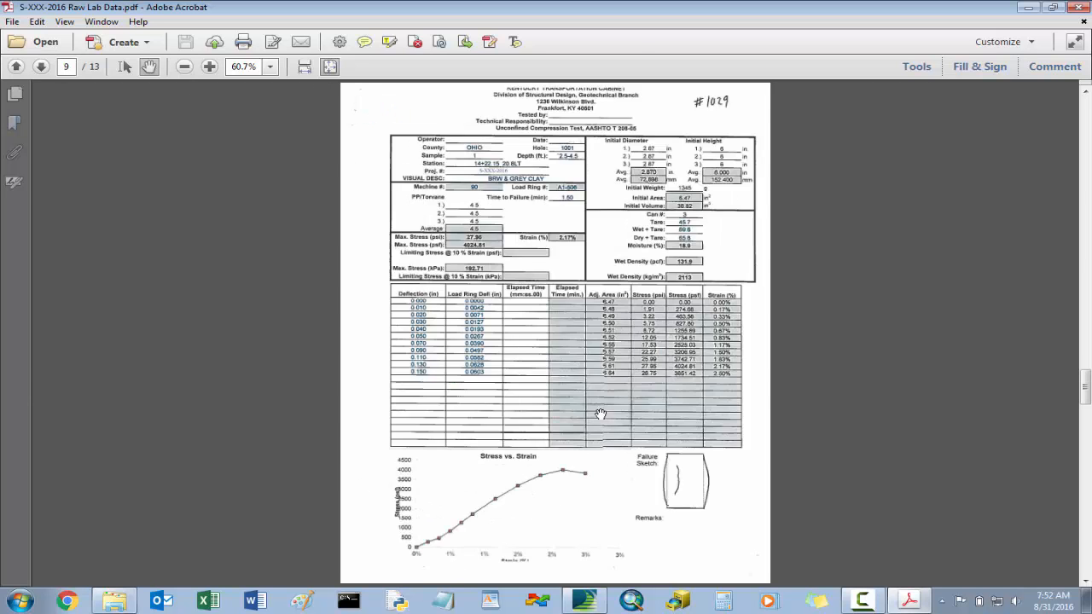
{"action": "scroll", "coordinate": [600, 414], "scroll_direction": "up", "scroll_amount": 1}
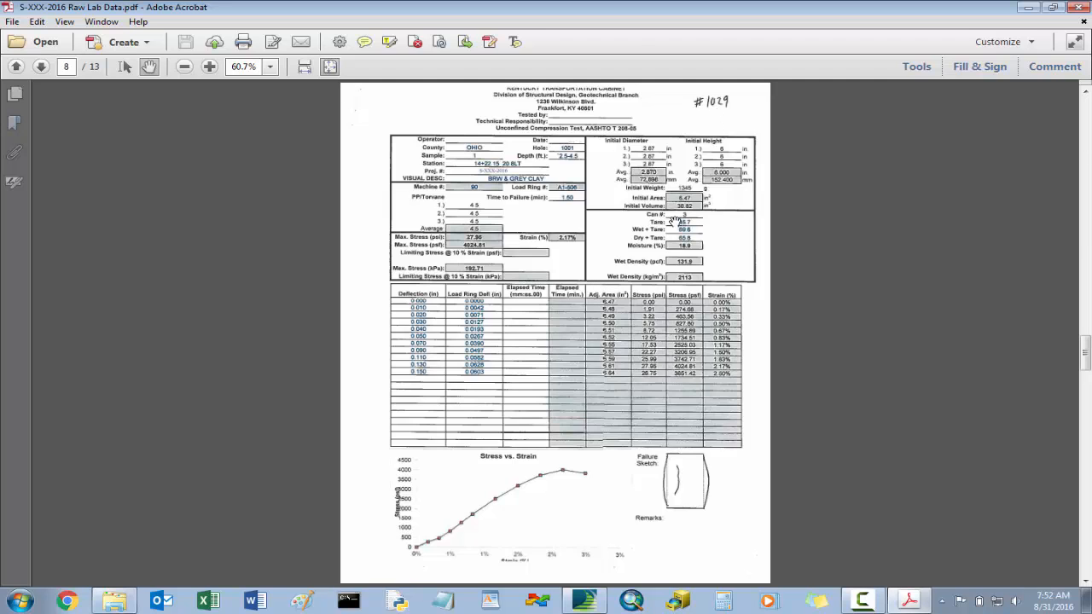
{"action": "scroll", "coordinate": [691, 220], "scroll_direction": "down", "scroll_amount": 3}
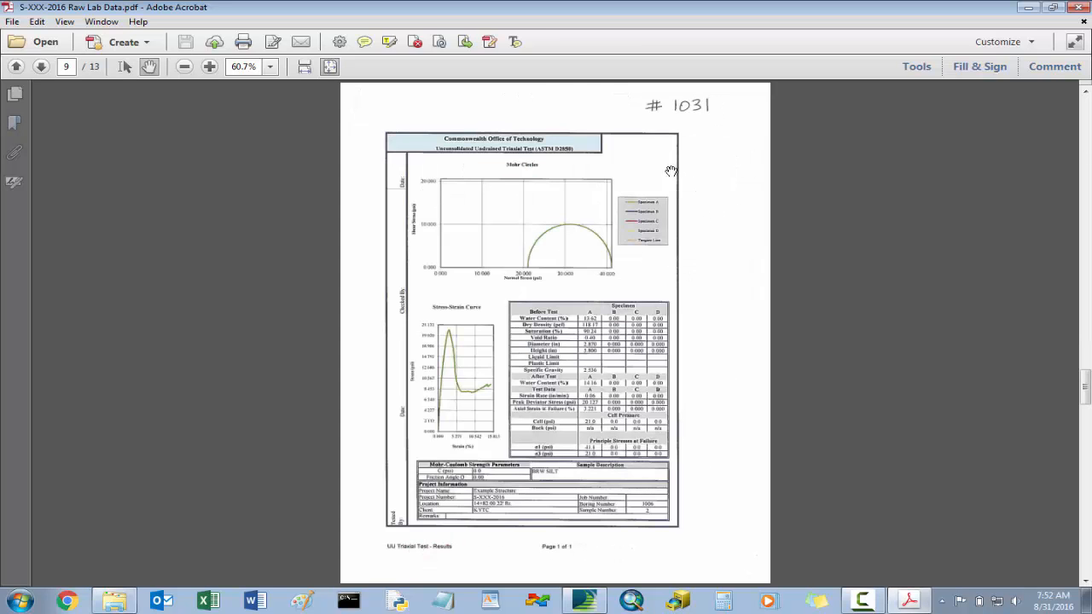
{"action": "scroll", "coordinate": [711, 258], "scroll_direction": "down", "scroll_amount": 3}
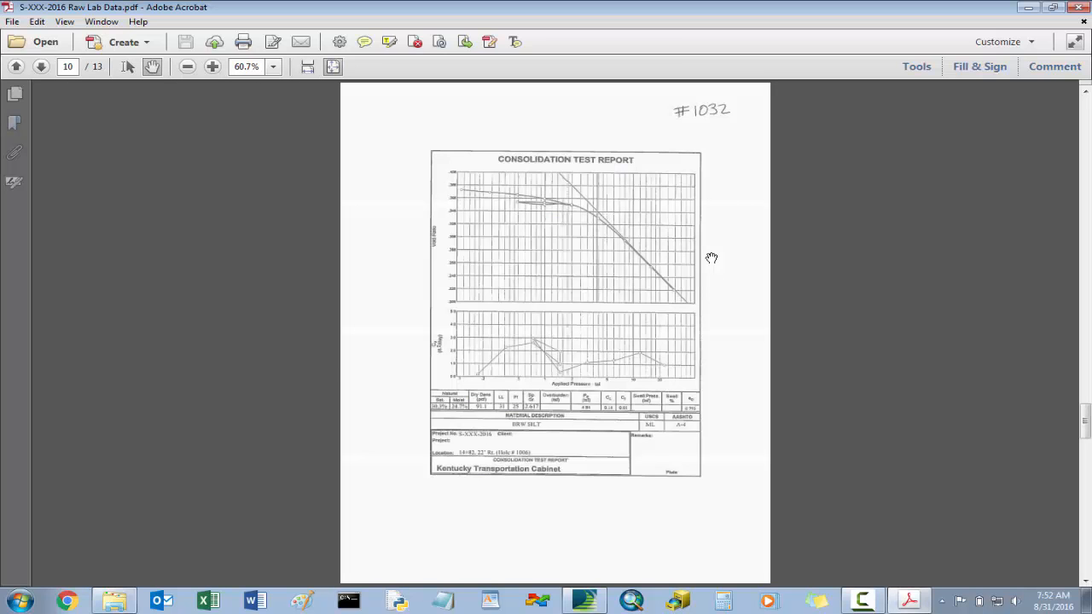
{"action": "scroll", "coordinate": [712, 258], "scroll_direction": "up", "scroll_amount": 15}
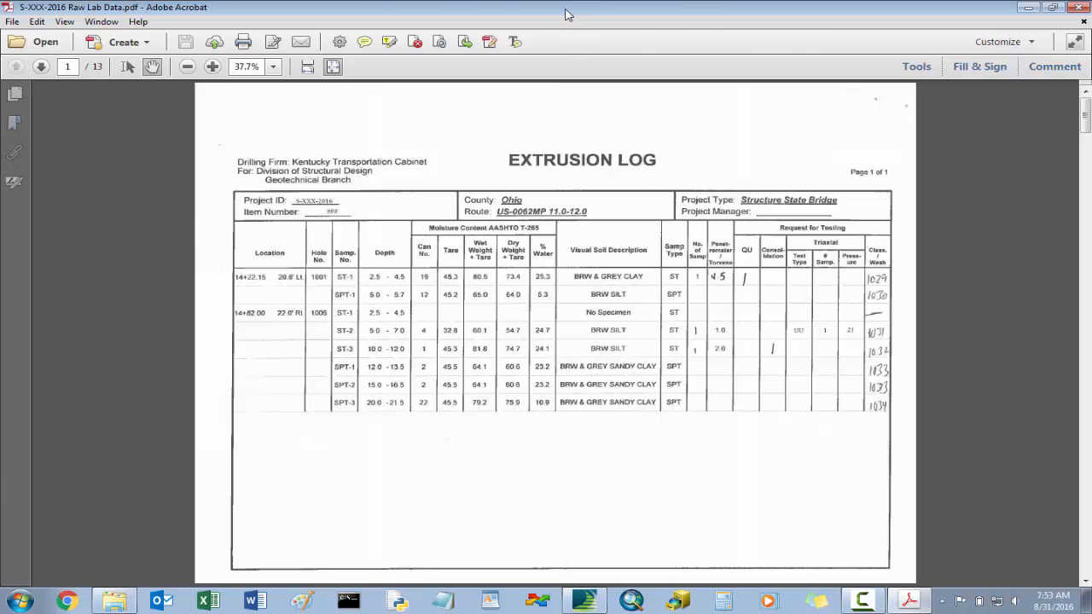
- Dock the PDF to the right half of the screen and switch to gINT to show hole 1001's lab testing soil specimens
{"action": "left_click_drag", "start_coordinate": [570, 9], "coordinate": [1091, 57]}
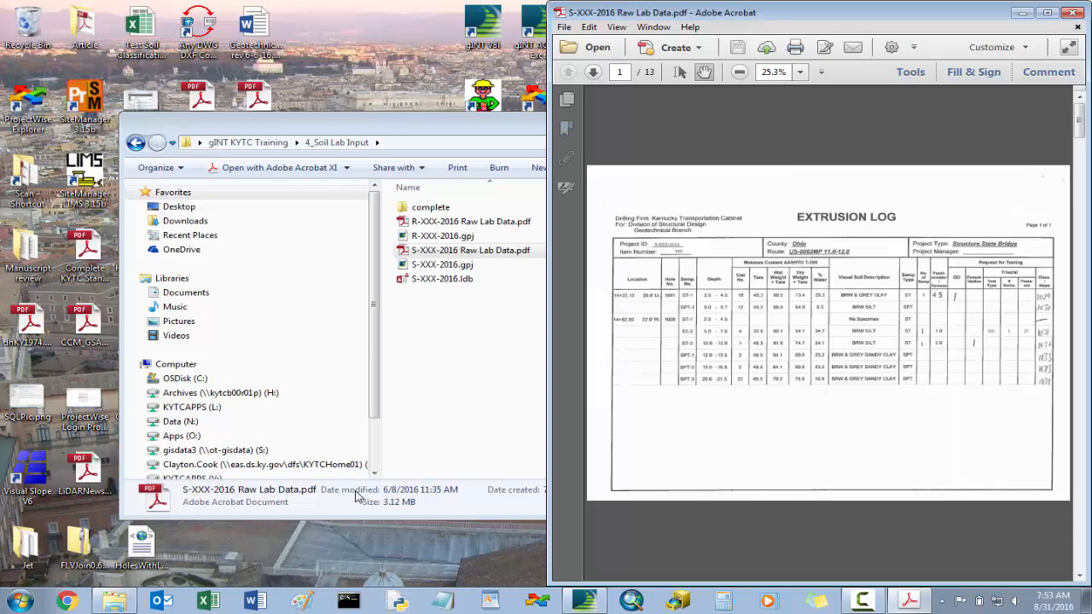
{"action": "left_click", "coordinate": [585, 601]}
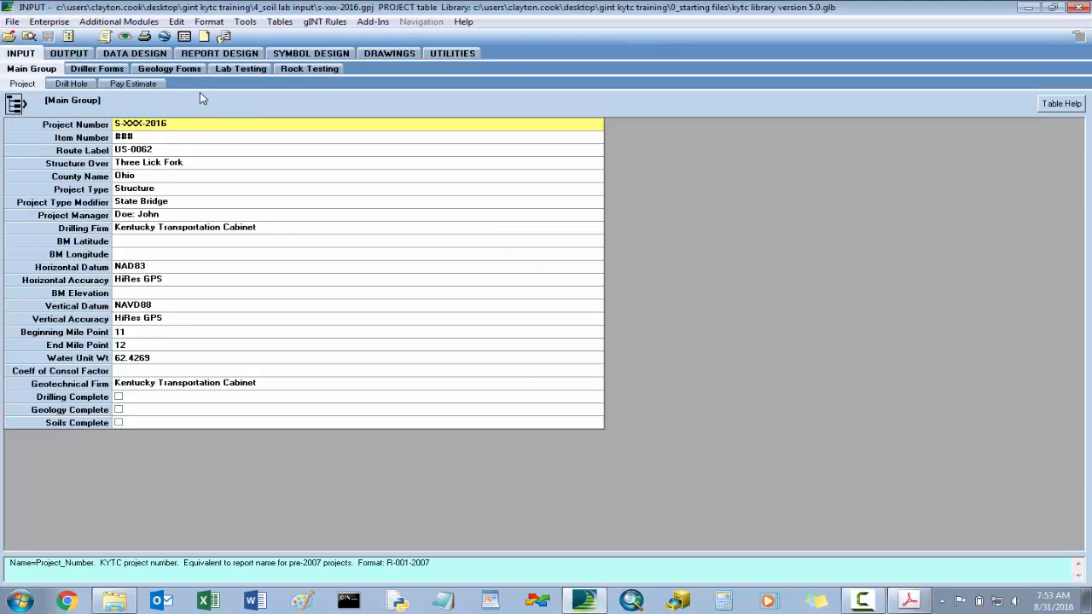
{"action": "left_click", "coordinate": [239, 70]}
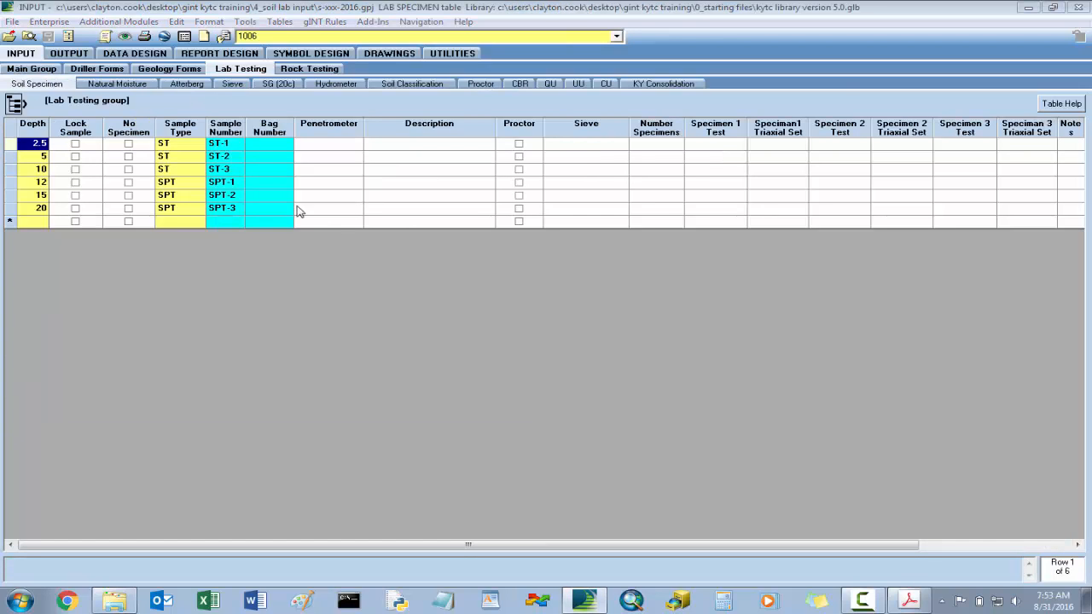
{"action": "left_click", "coordinate": [616, 36]}
{"action": "left_click", "coordinate": [373, 63]}
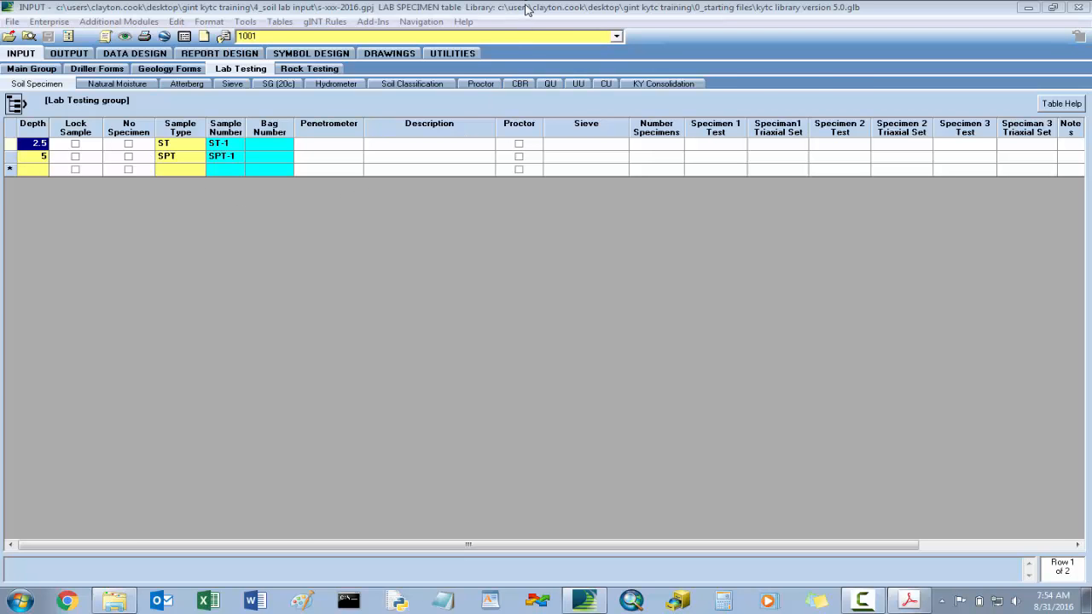
- Place the gINT window on the left half of the screen, side by side with the lab data PDF
{"action": "key", "text": "super+Right"}
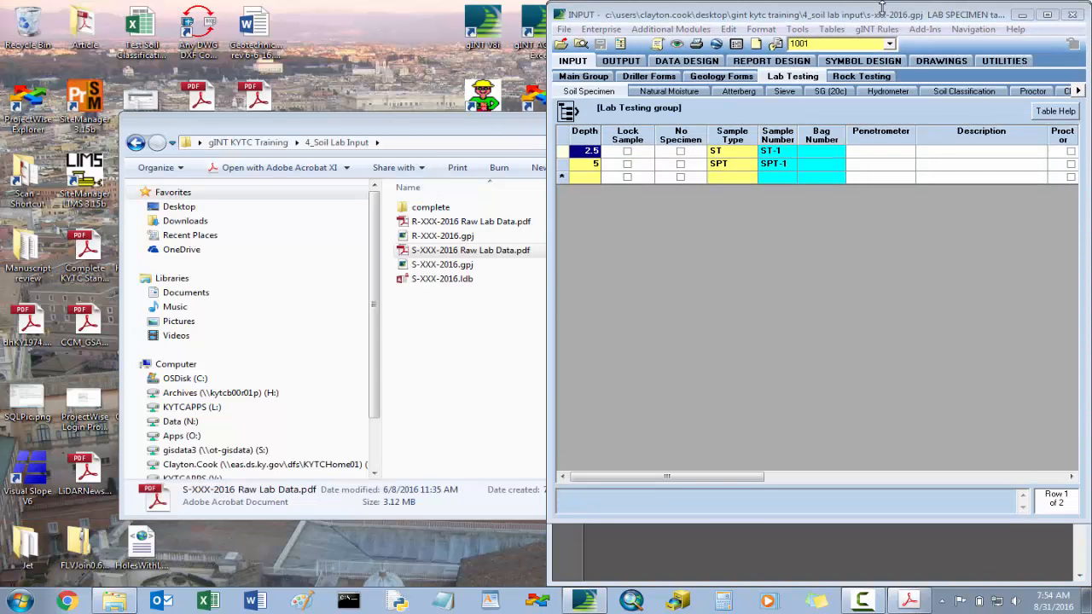
{"action": "left_click_drag", "start_coordinate": [885, 14], "coordinate": [1091, 43]}
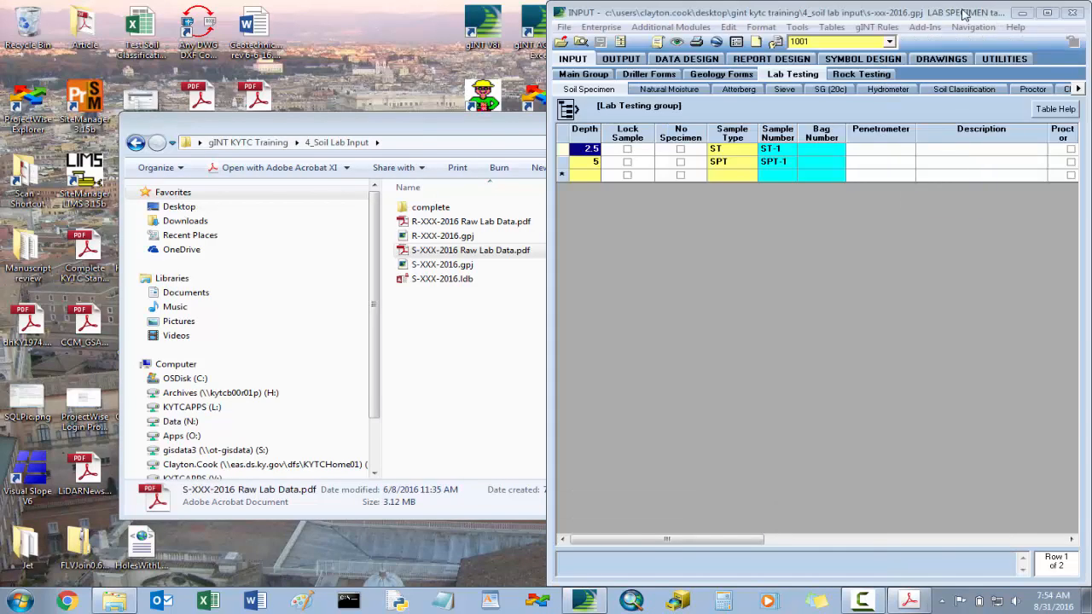
{"action": "left_click_drag", "start_coordinate": [964, 14], "coordinate": [419, 16]}
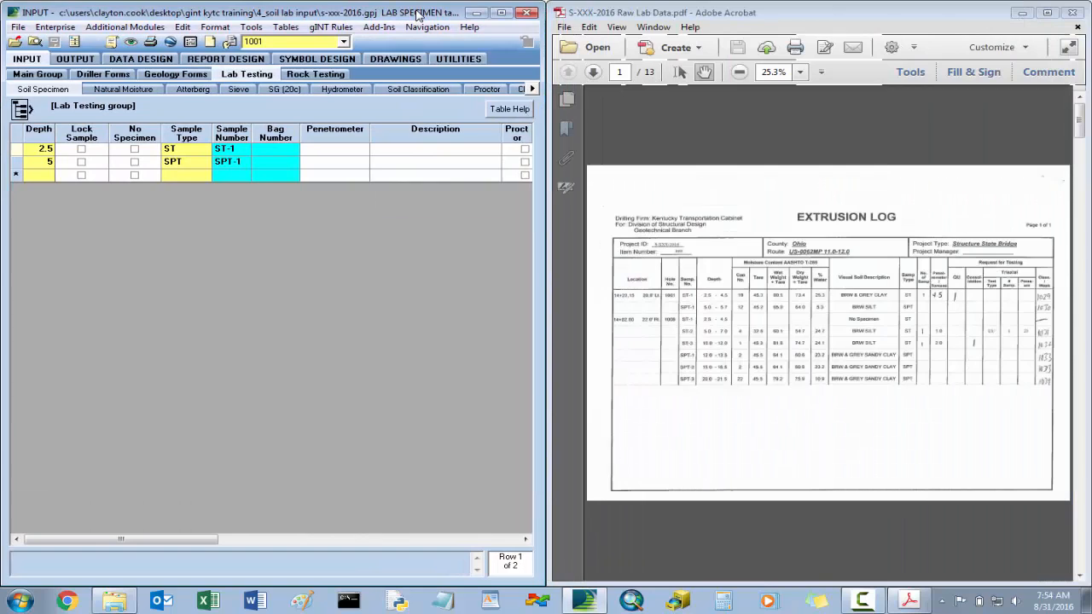
- Enlarge the extrusion log to 75% and bring its visual soil description and penetrometer columns into view
{"action": "left_click", "coordinate": [840, 279]}
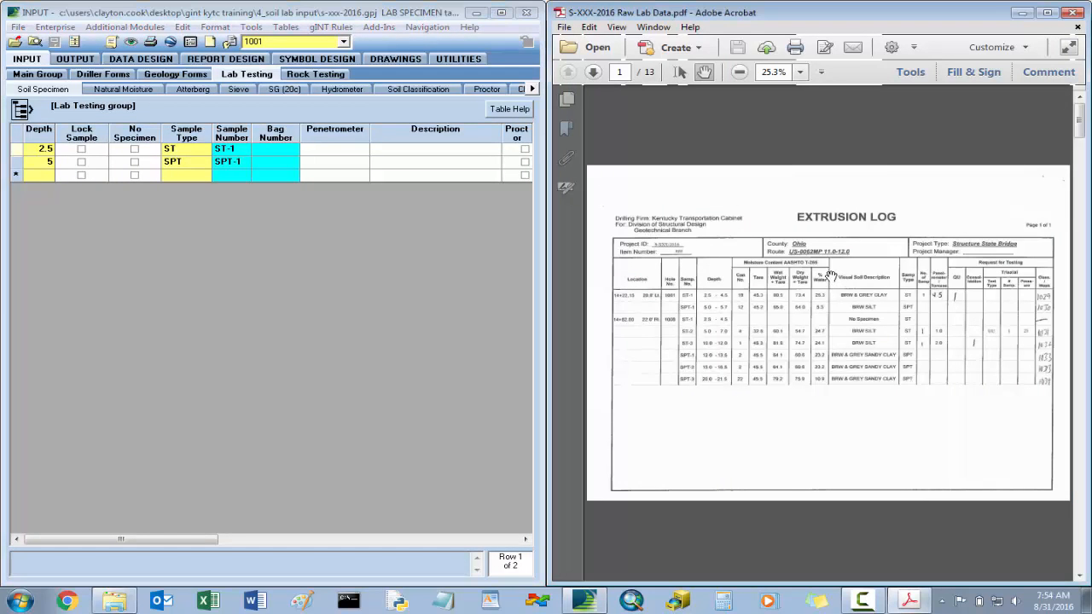
{"action": "left_click", "coordinate": [800, 72]}
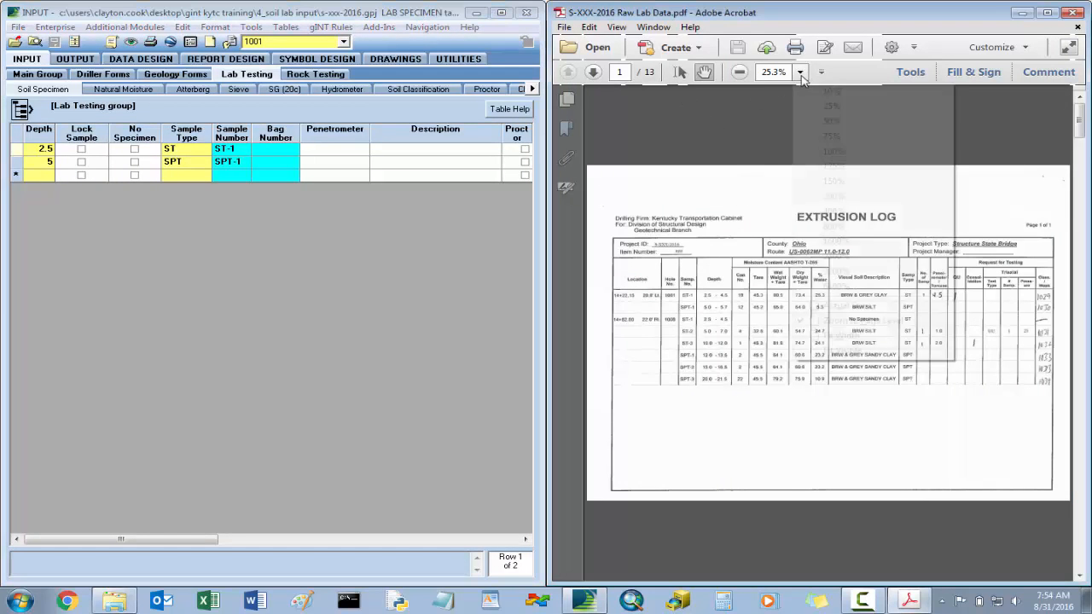
{"action": "left_click", "coordinate": [847, 183]}
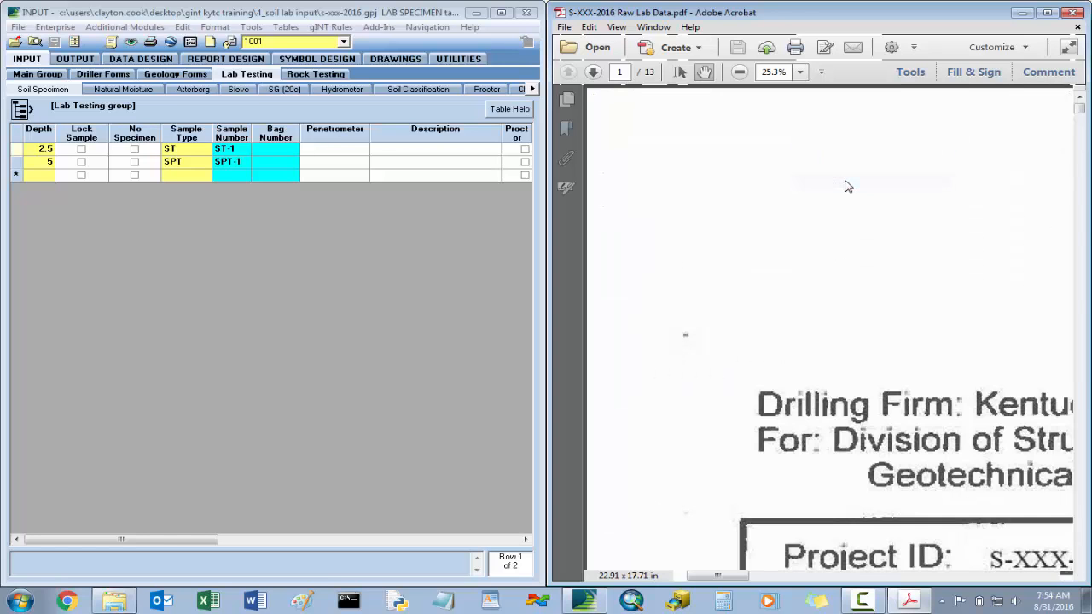
{"action": "left_click", "coordinate": [740, 73]}
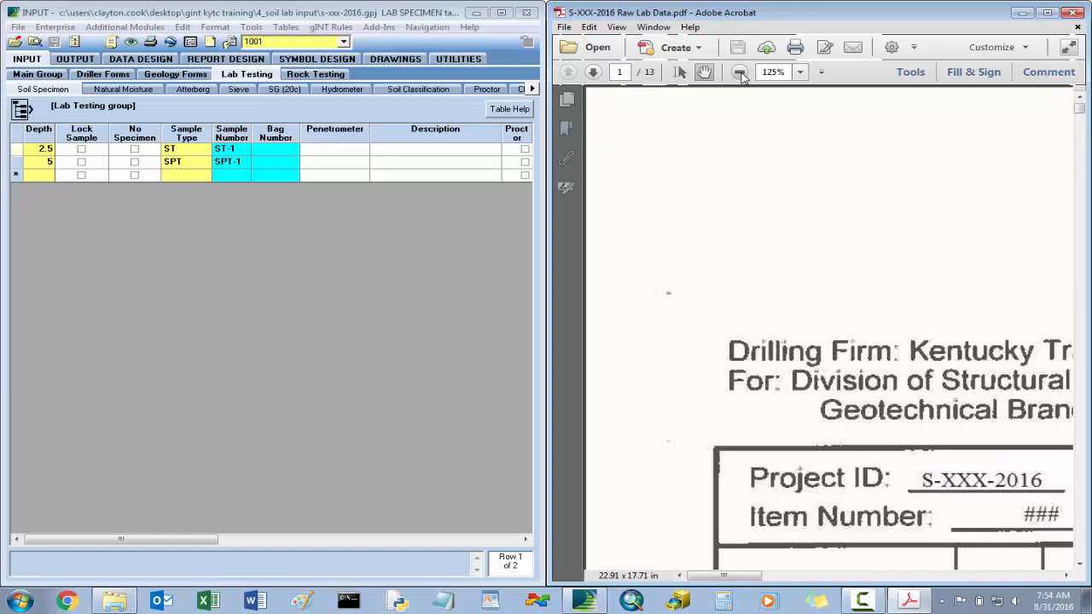
{"action": "left_click", "coordinate": [740, 73]}
{"action": "left_click", "coordinate": [740, 73]}
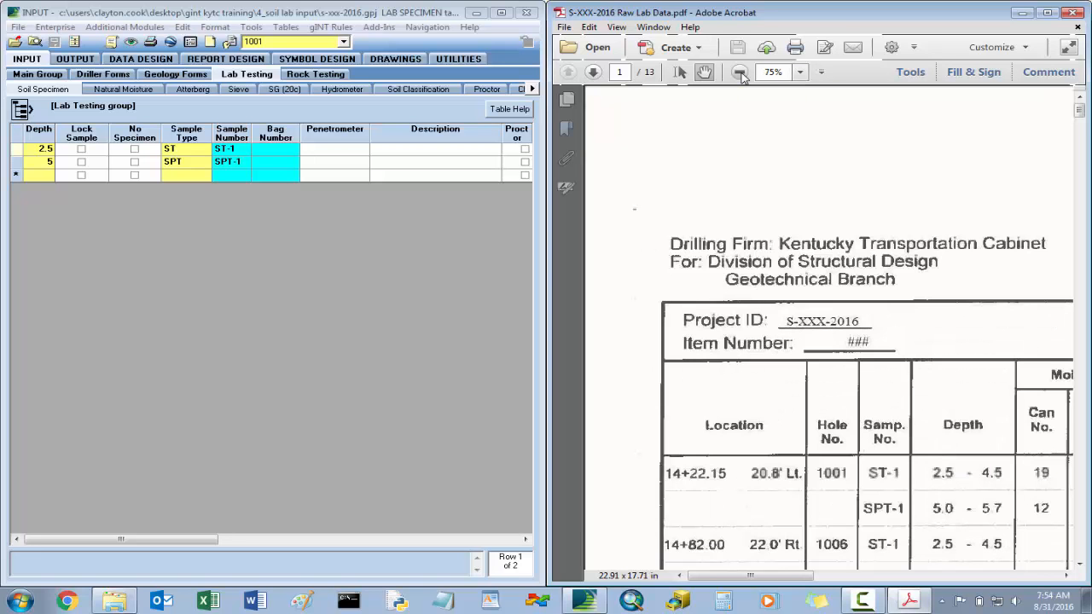
{"action": "scroll", "coordinate": [793, 309], "scroll_direction": "down", "scroll_amount": 5}
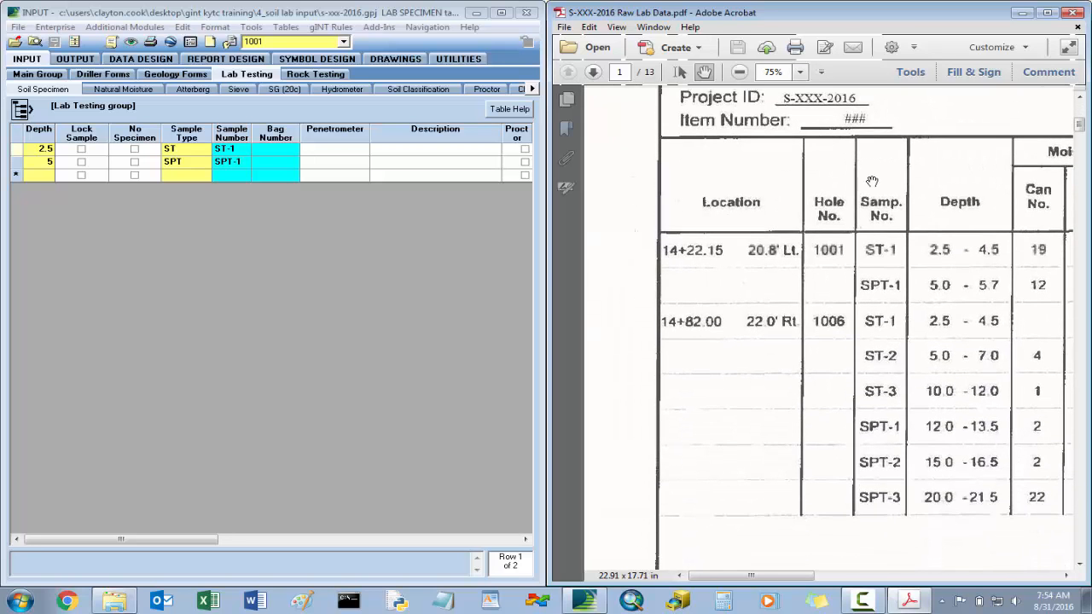
{"action": "left_click_drag", "start_coordinate": [913, 239], "coordinate": [917, 242]}
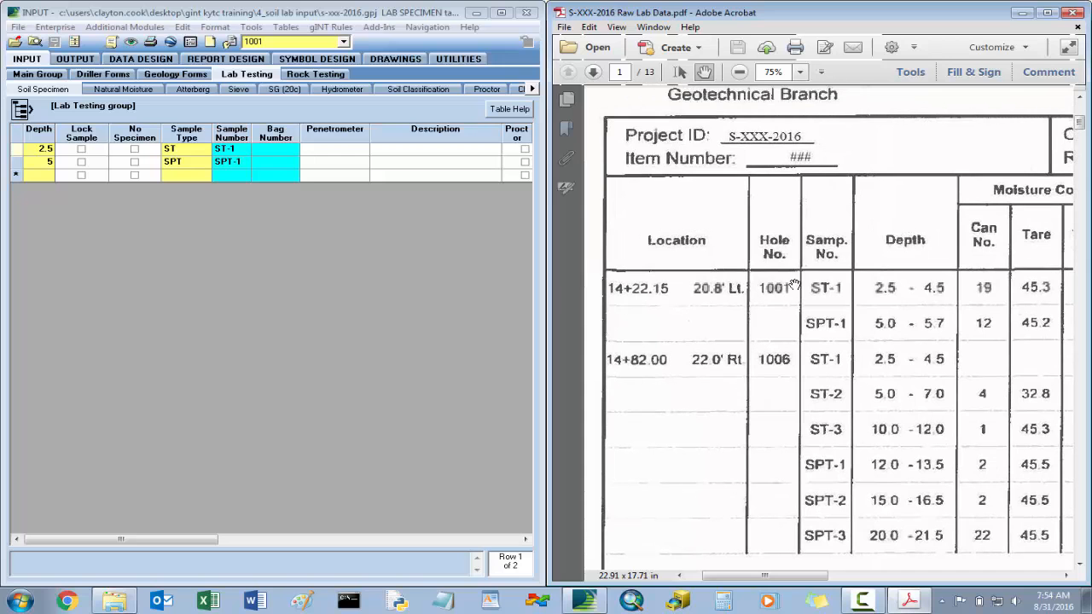
{"action": "left_click_drag", "start_coordinate": [1038, 348], "coordinate": [756, 361]}
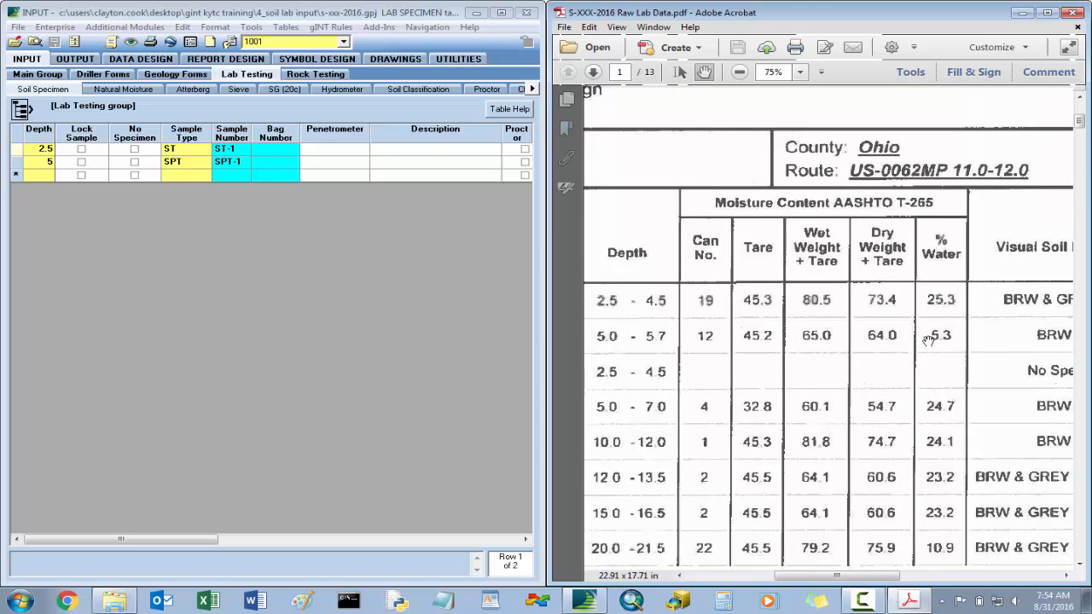
{"action": "left_click_drag", "start_coordinate": [929, 341], "coordinate": [694, 335]}
{"action": "left_click_drag", "start_coordinate": [851, 331], "coordinate": [788, 329]}
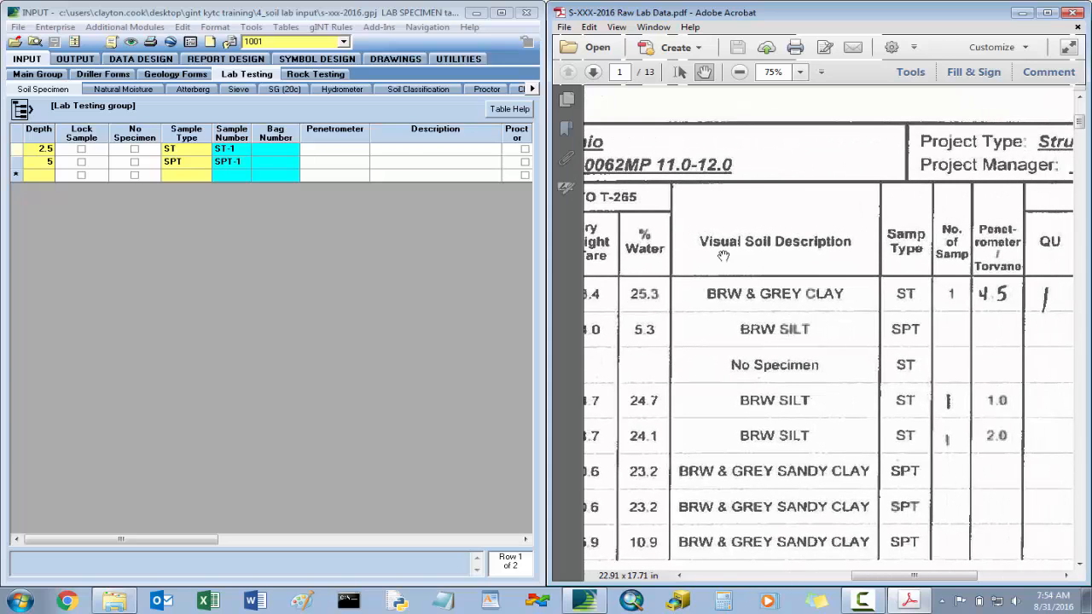
- For sample ST-1 at depth 2.5 in hole 1001, enter the description BRW & GREY CLAY and a penetrometer value of 4.5
{"action": "left_click", "coordinate": [427, 151]}
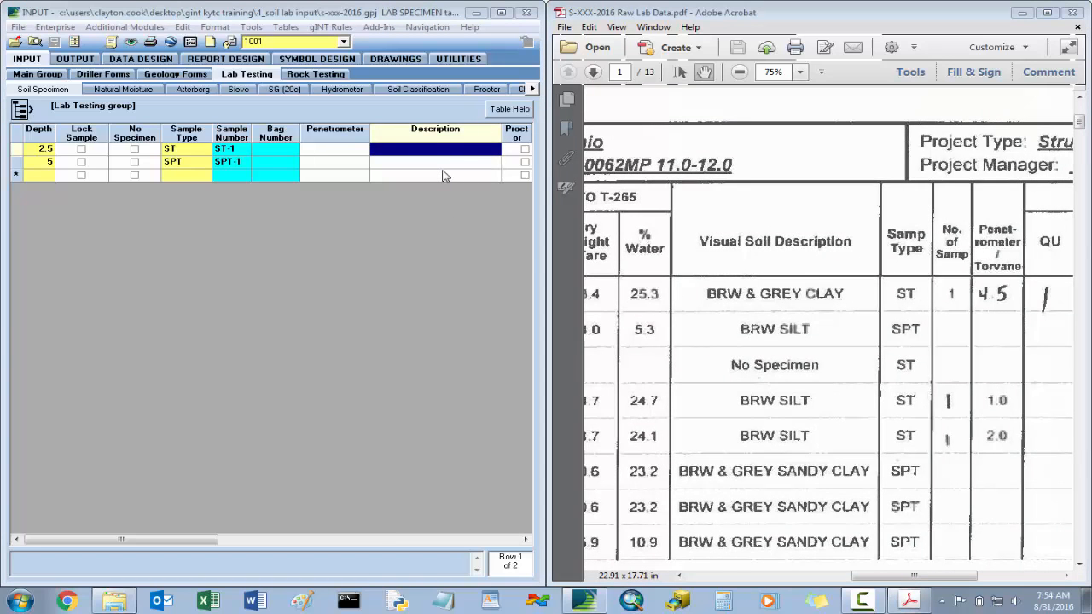
{"action": "type", "text": "BRW & GREY CLAY"}
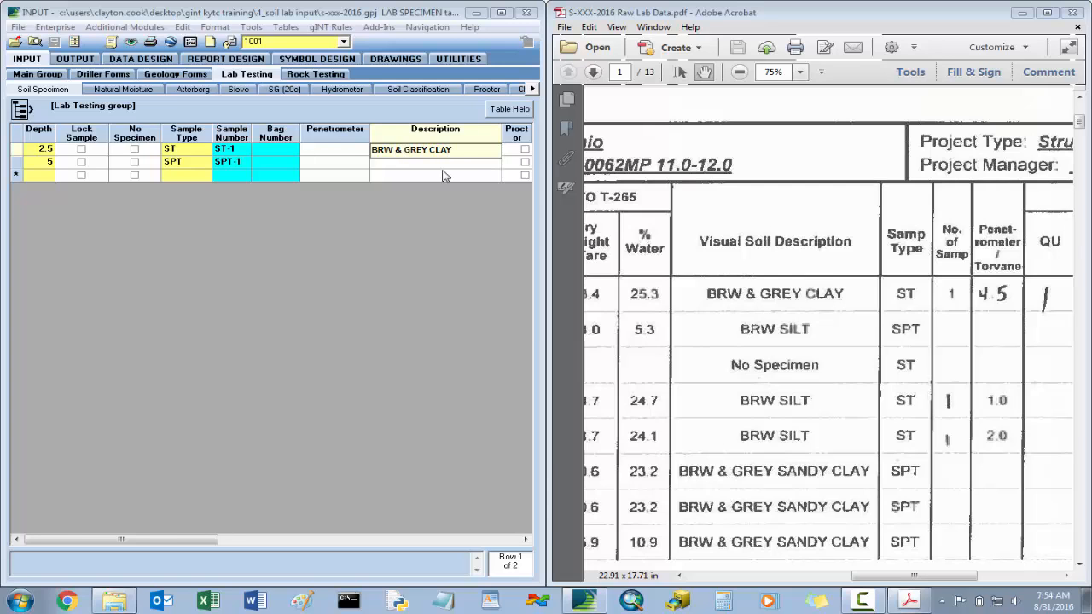
{"action": "key", "text": "Tab"}
{"action": "key", "text": "Tab"}
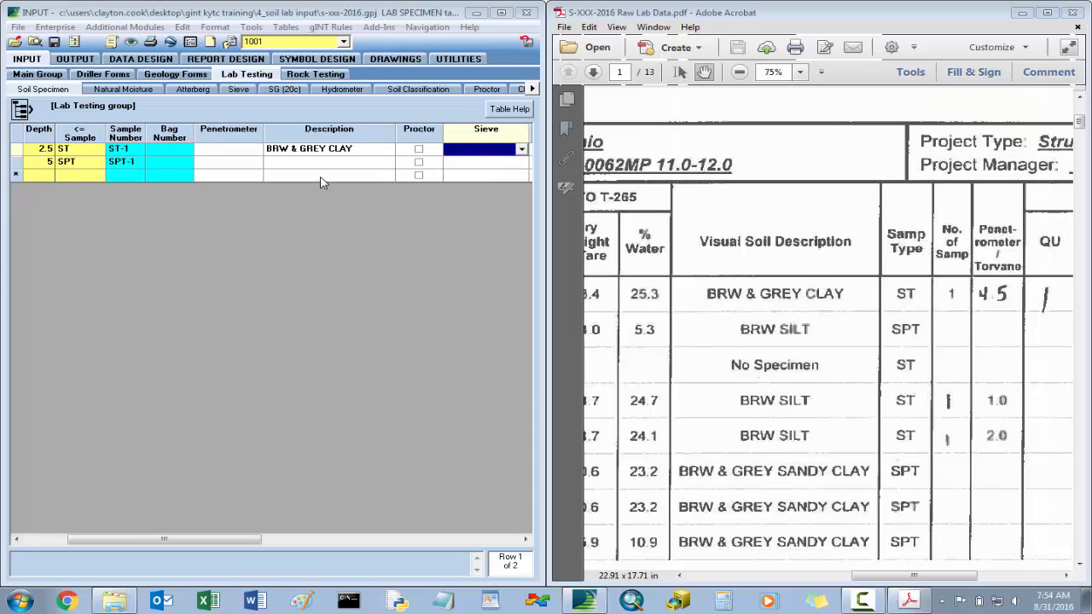
{"action": "key", "text": "shift+Tab"}
{"action": "key", "text": "shift+Tab"}
{"action": "key", "text": "shift+Tab"}
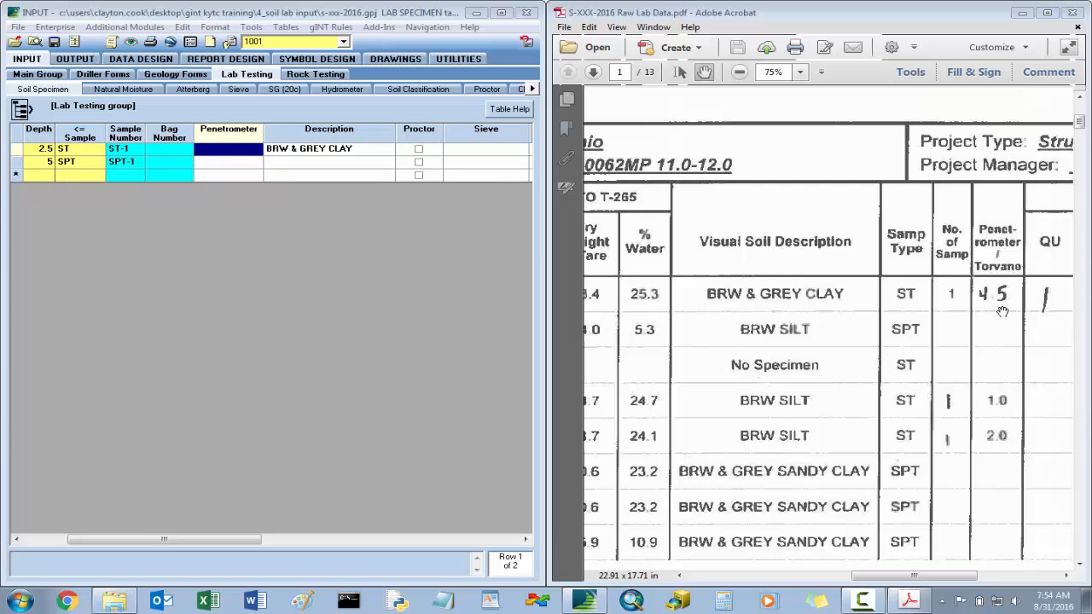
{"action": "type", "text": "4.5"}
{"action": "key", "text": "Tab"}
{"action": "key", "text": "Tab"}
{"action": "key", "text": "Tab"}
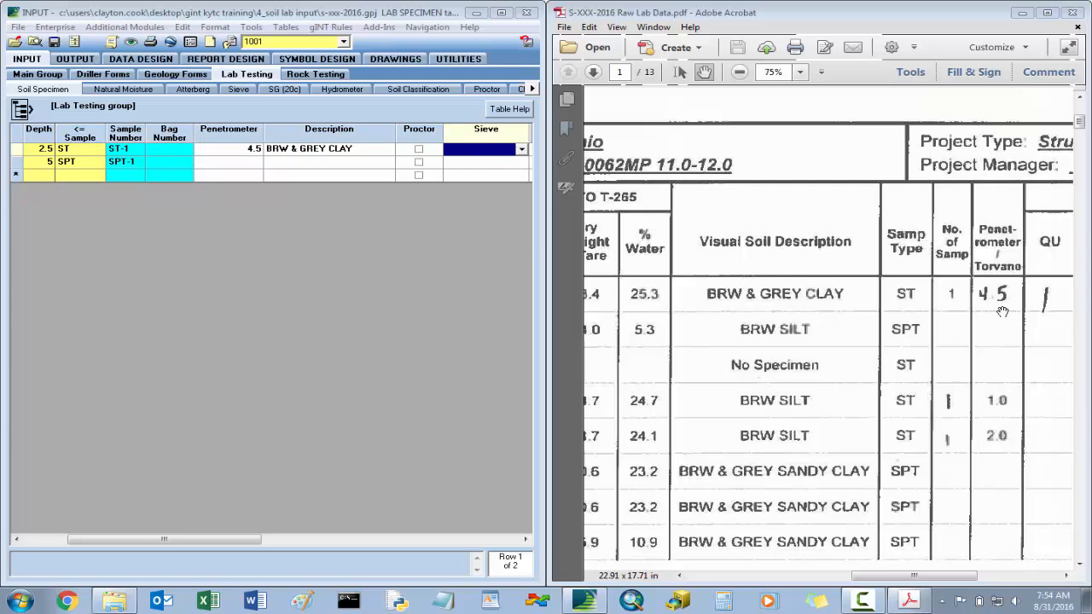
- Check the class number and classification worksheet for sample ST-1, and set its sieve type at depth 2.5 to No Gravel
{"action": "left_click_drag", "start_coordinate": [936, 579], "coordinate": [1017, 579]}
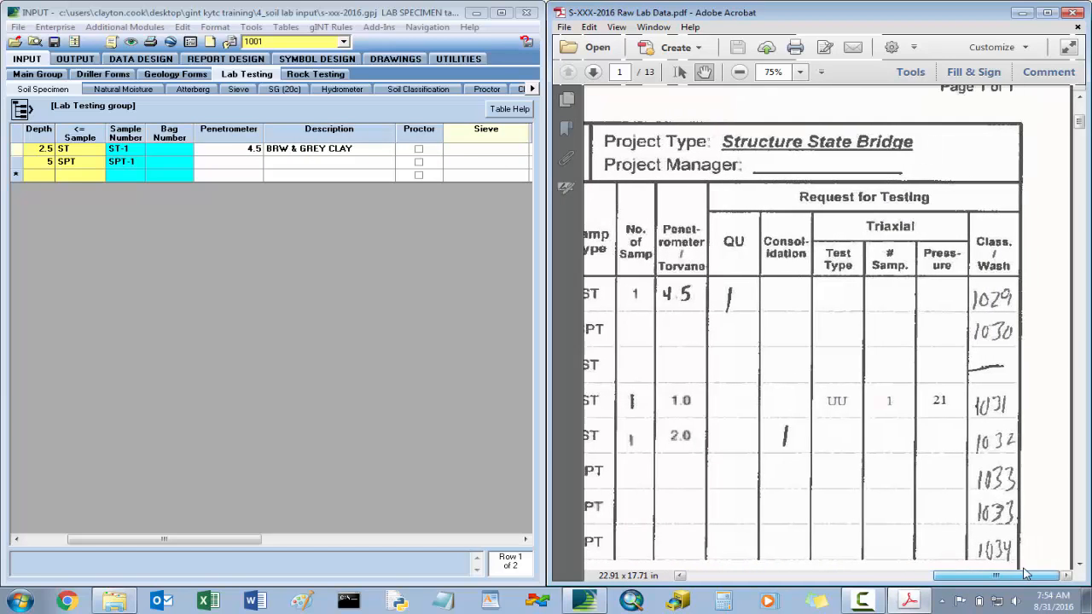
{"action": "left_click", "coordinate": [508, 157]}
{"action": "left_click", "coordinate": [523, 152]}
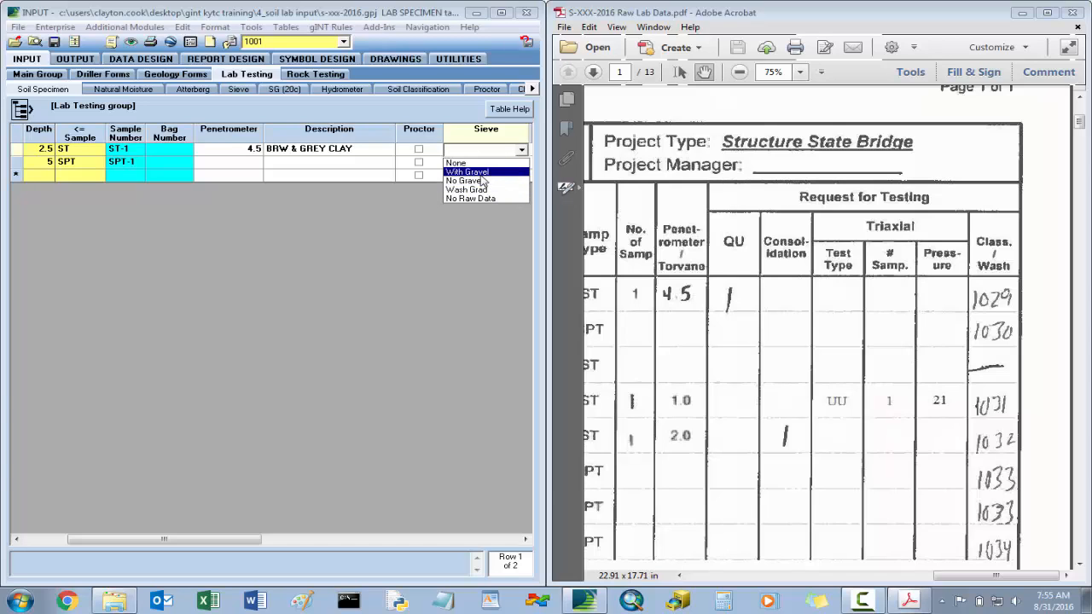
{"action": "left_click", "coordinate": [522, 151]}
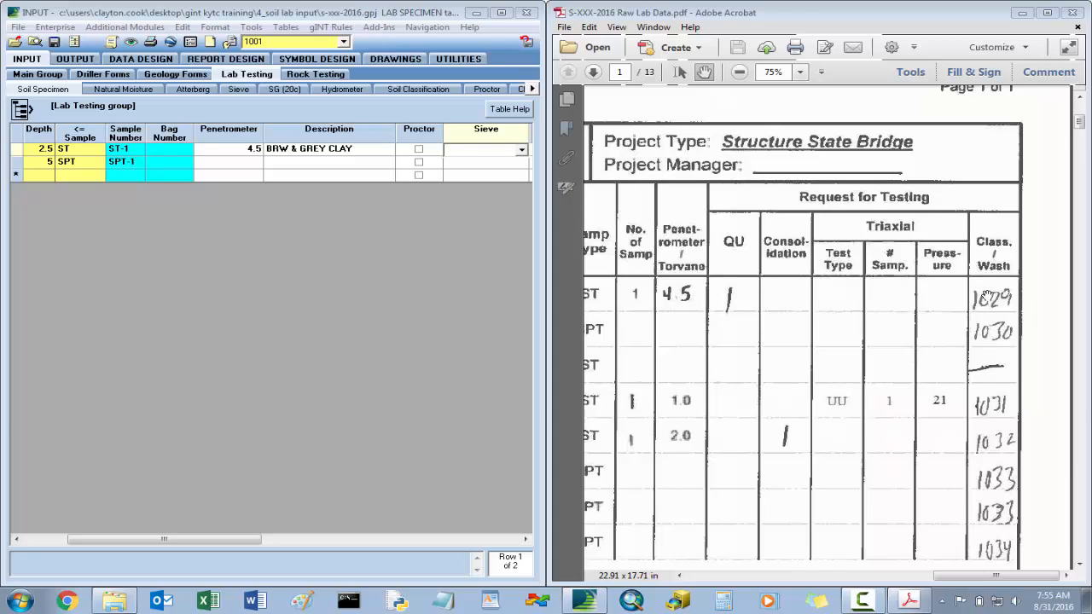
{"action": "scroll", "coordinate": [888, 273], "scroll_direction": "down", "scroll_amount": 2}
{"action": "scroll", "coordinate": [854, 268], "scroll_direction": "down", "scroll_amount": 10}
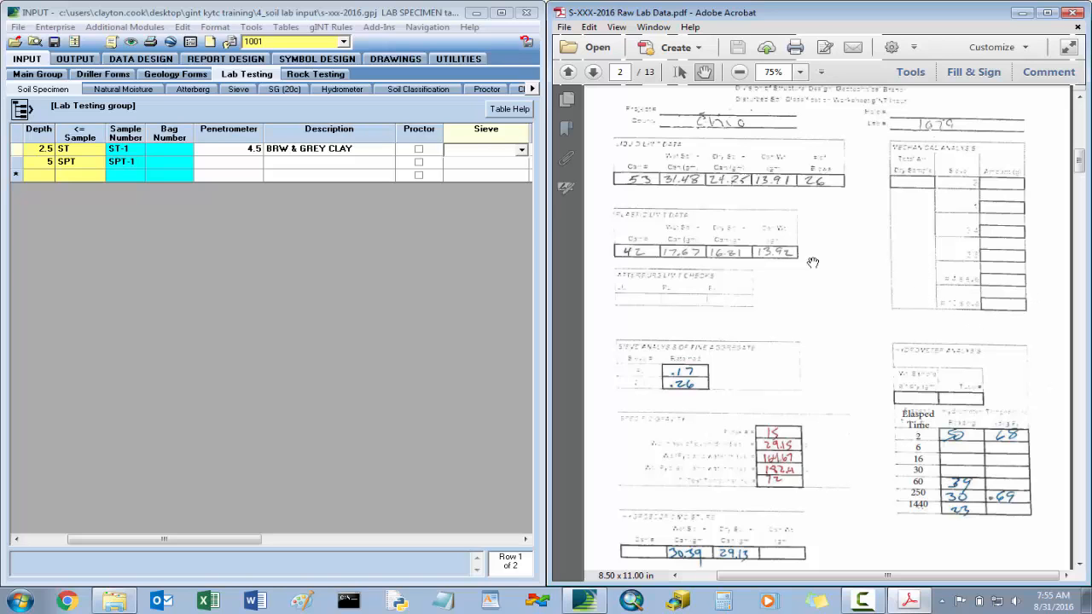
{"action": "left_click", "coordinate": [523, 155]}
{"action": "left_click", "coordinate": [522, 152]}
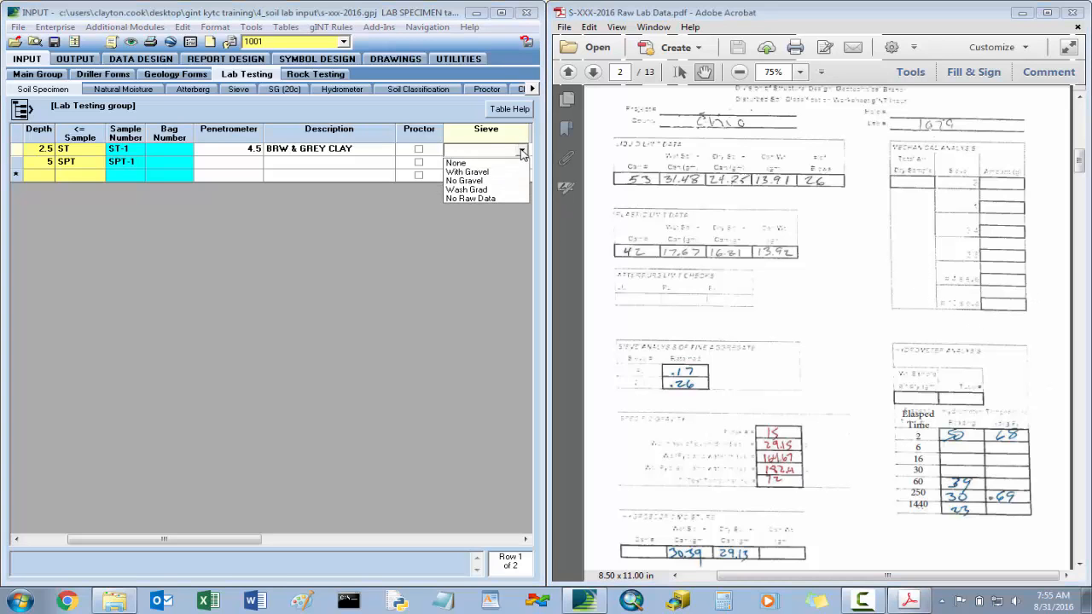
{"action": "left_click", "coordinate": [490, 180]}
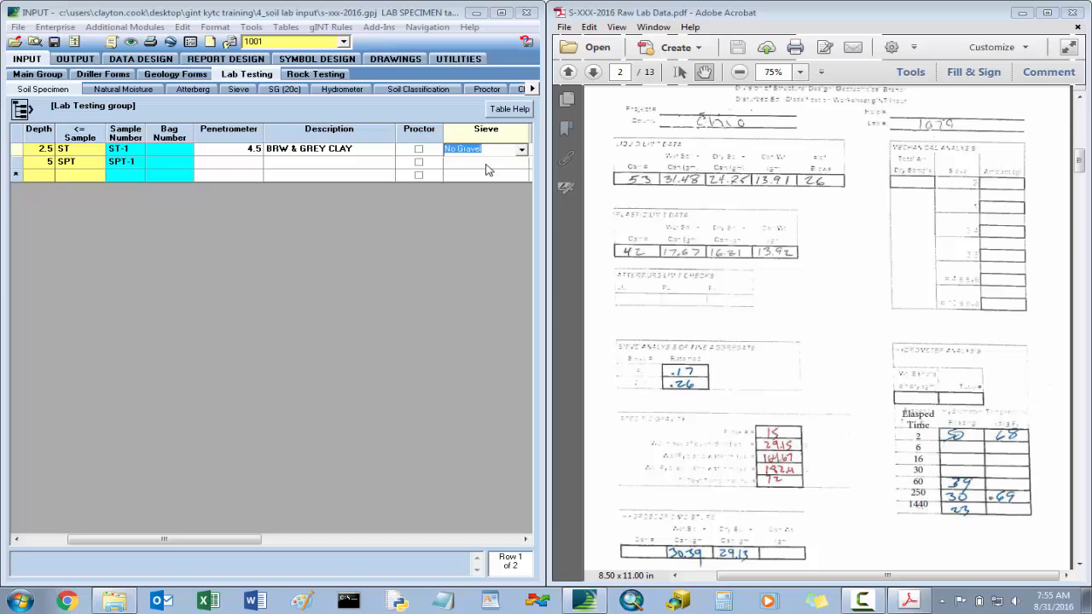
{"action": "left_click", "coordinate": [490, 152]}
{"action": "key", "text": "Tab"}
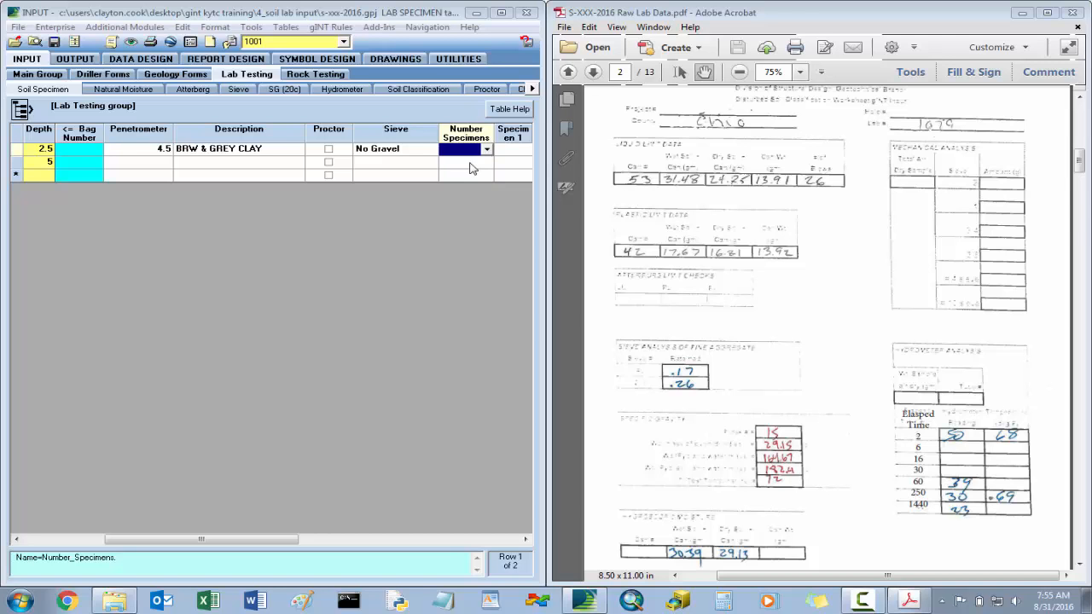
- Consult the extrusion log's testing request columns and set the number of specimens for sample ST-1 at depth 2.5 to 1
{"action": "left_click", "coordinate": [768, 196]}
{"action": "scroll", "coordinate": [802, 279], "scroll_direction": "up", "scroll_amount": 3}
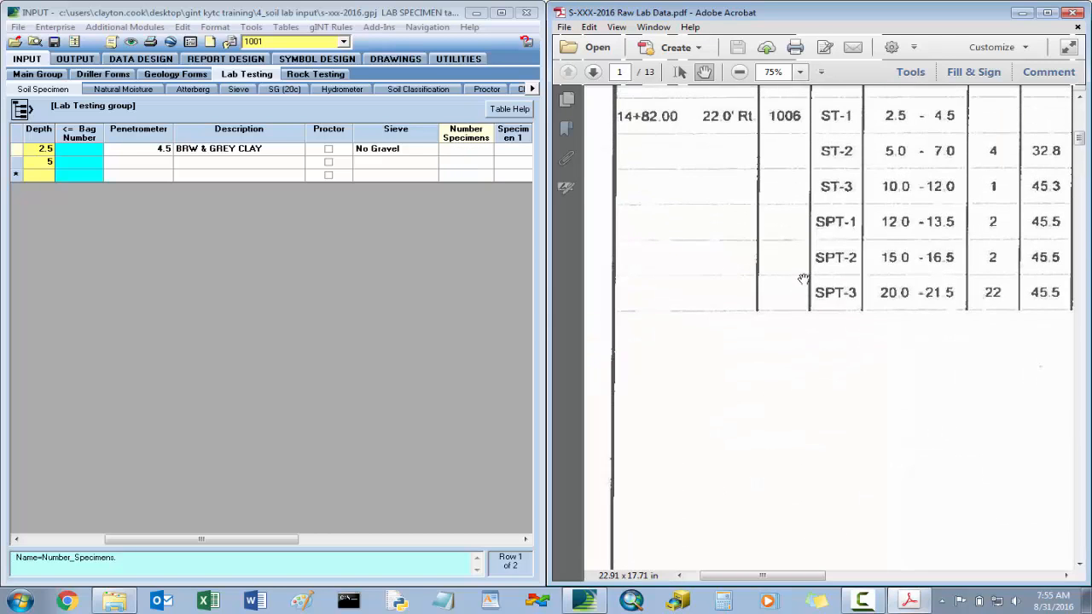
{"action": "scroll", "coordinate": [802, 279], "scroll_direction": "up", "scroll_amount": 3}
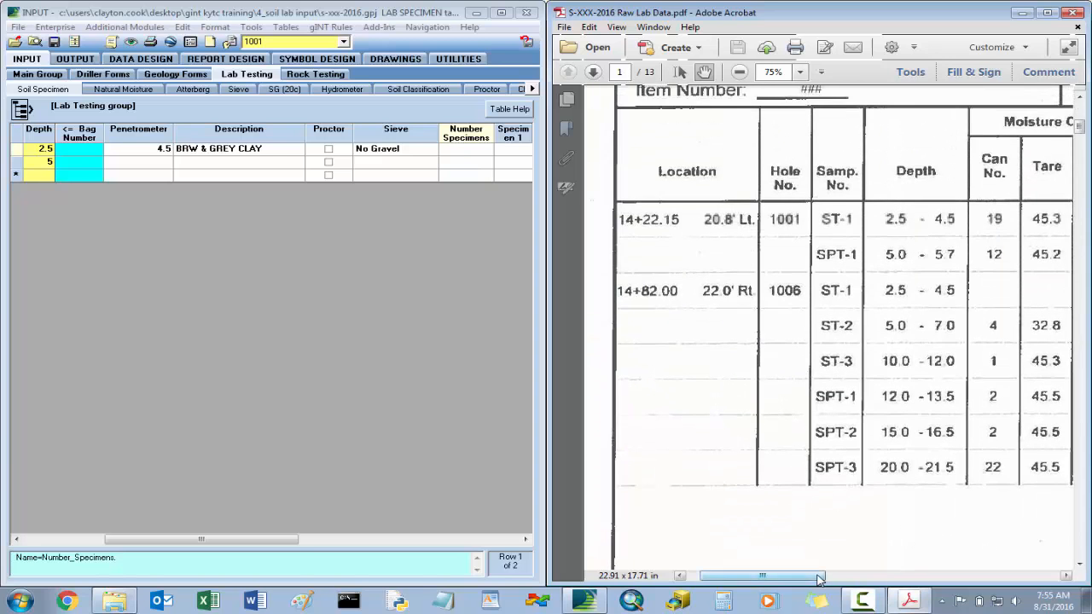
{"action": "left_click_drag", "start_coordinate": [818, 579], "coordinate": [1004, 580]}
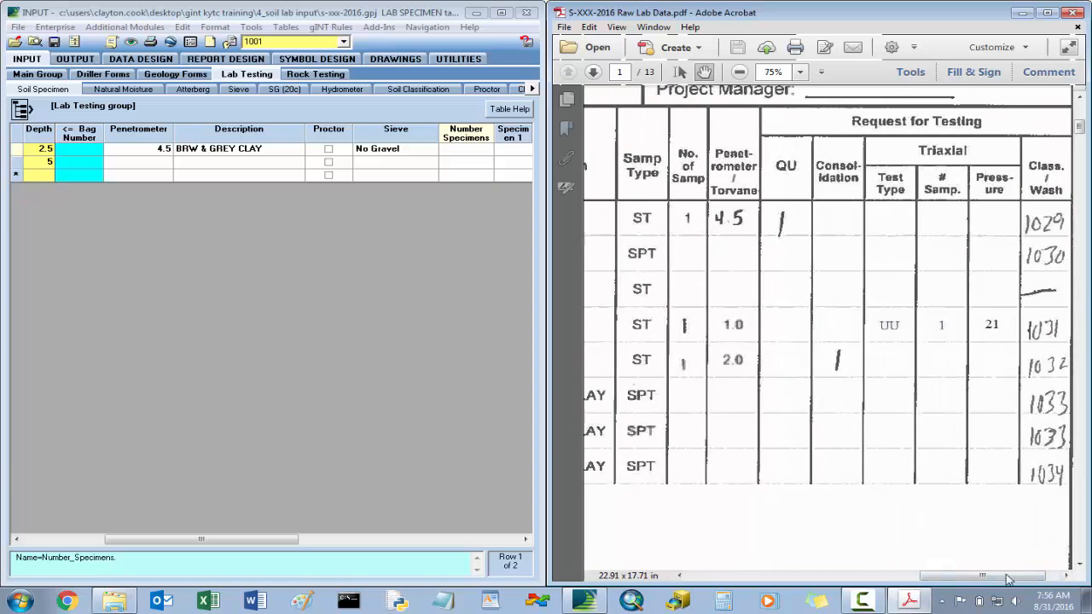
{"action": "left_click", "coordinate": [468, 149]}
{"action": "left_click", "coordinate": [525, 540]}
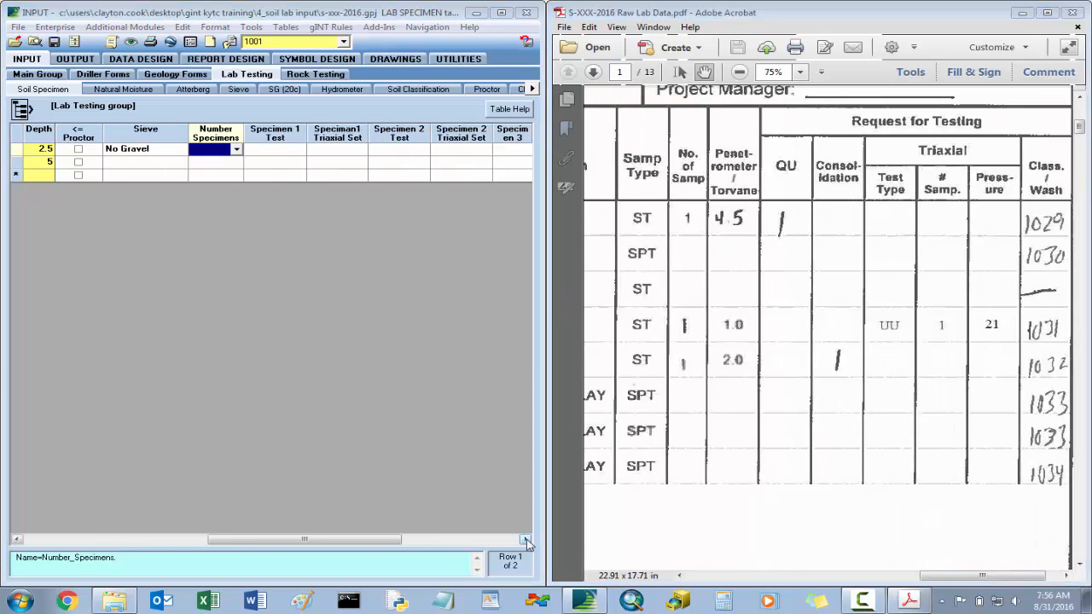
{"action": "left_click", "coordinate": [525, 540]}
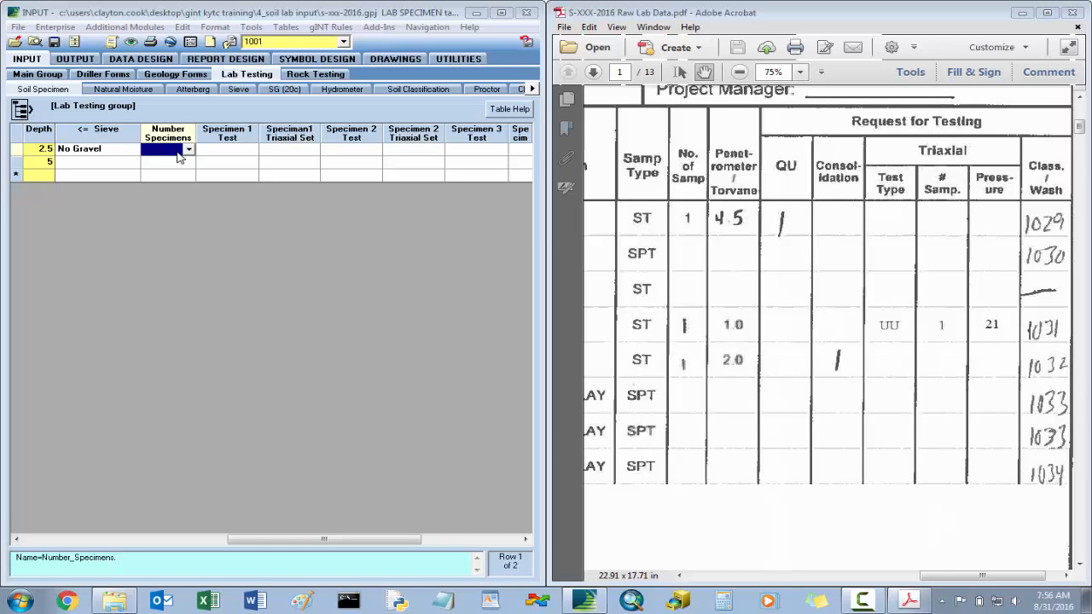
{"action": "left_click", "coordinate": [229, 158]}
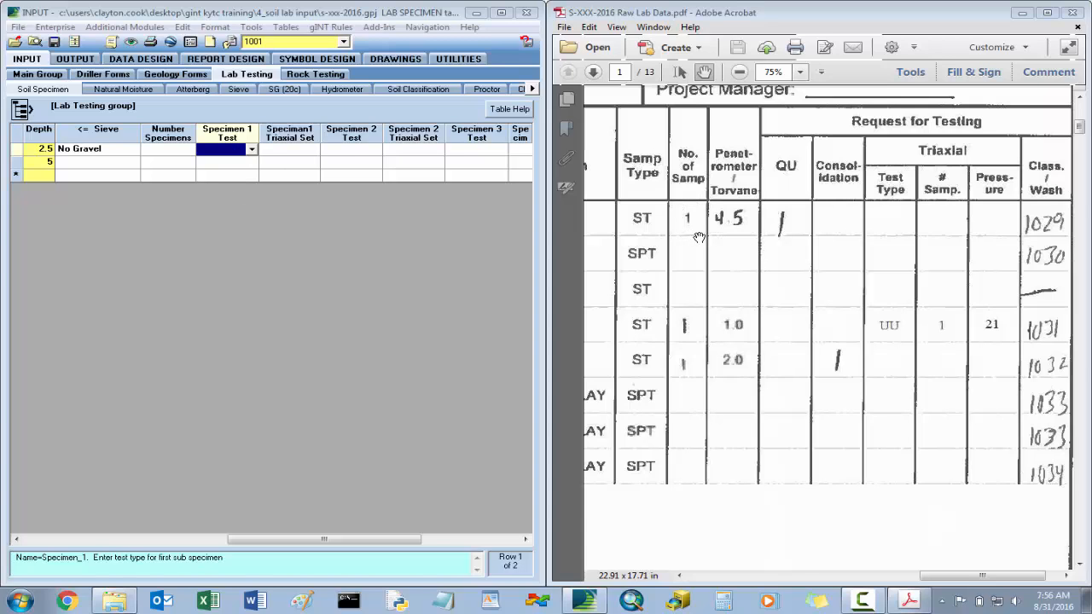
{"action": "left_click", "coordinate": [167, 151]}
{"action": "left_click", "coordinate": [189, 150]}
{"action": "left_click", "coordinate": [181, 158]}
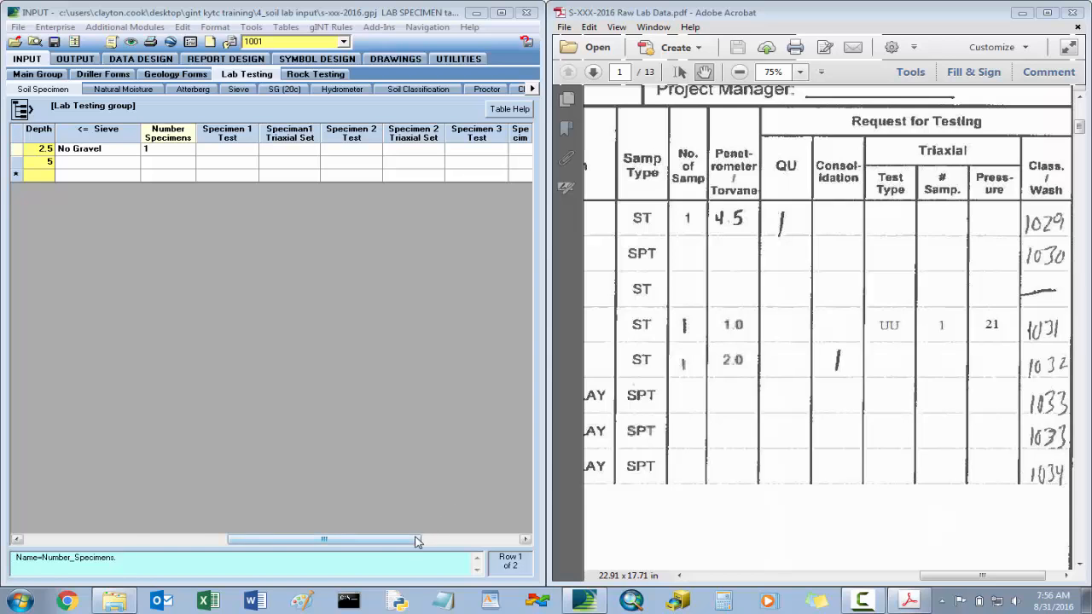
{"action": "left_click_drag", "start_coordinate": [401, 542], "coordinate": [196, 543]}
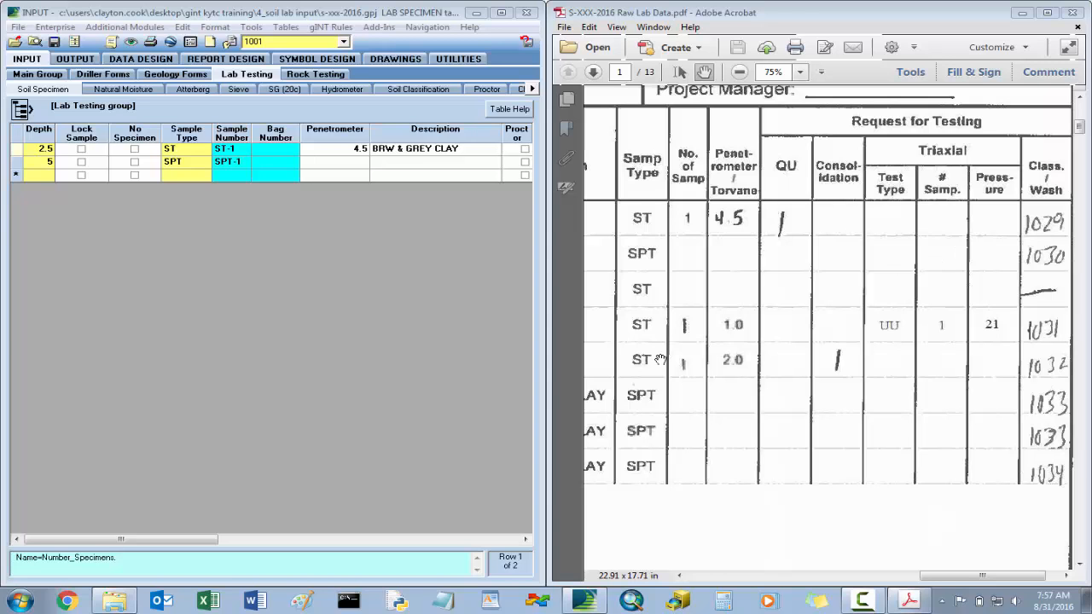
- Look into the complete subfolder of 4_Soil Lab Input, and return to gINT and the lab data PDF side by side
{"action": "left_click", "coordinate": [1022, 13]}
{"action": "left_click", "coordinate": [476, 13]}
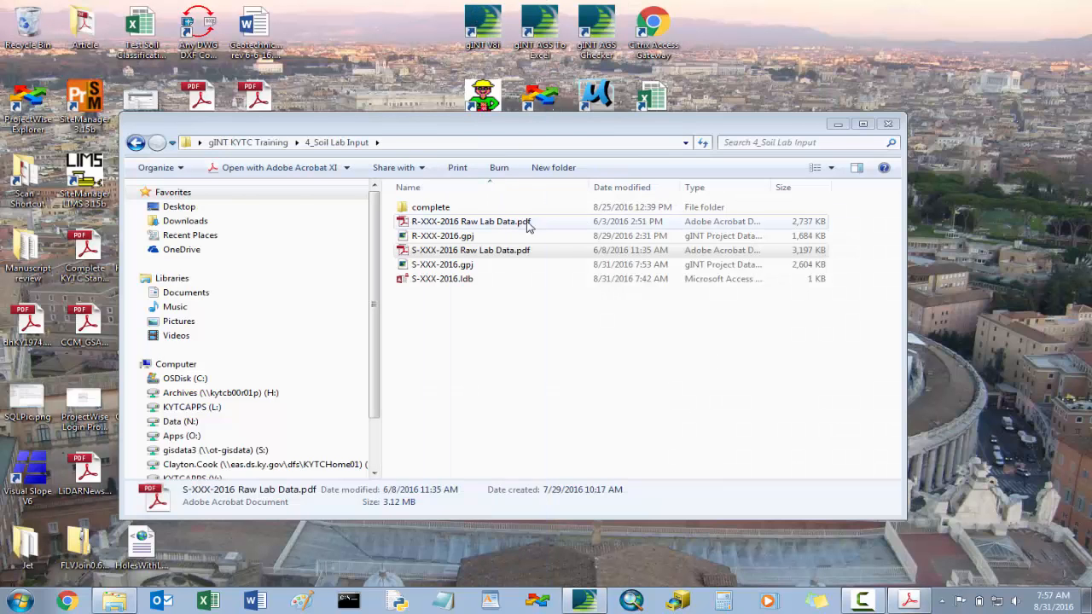
{"action": "left_click", "coordinate": [436, 210]}
{"action": "double_click", "coordinate": [436, 210]}
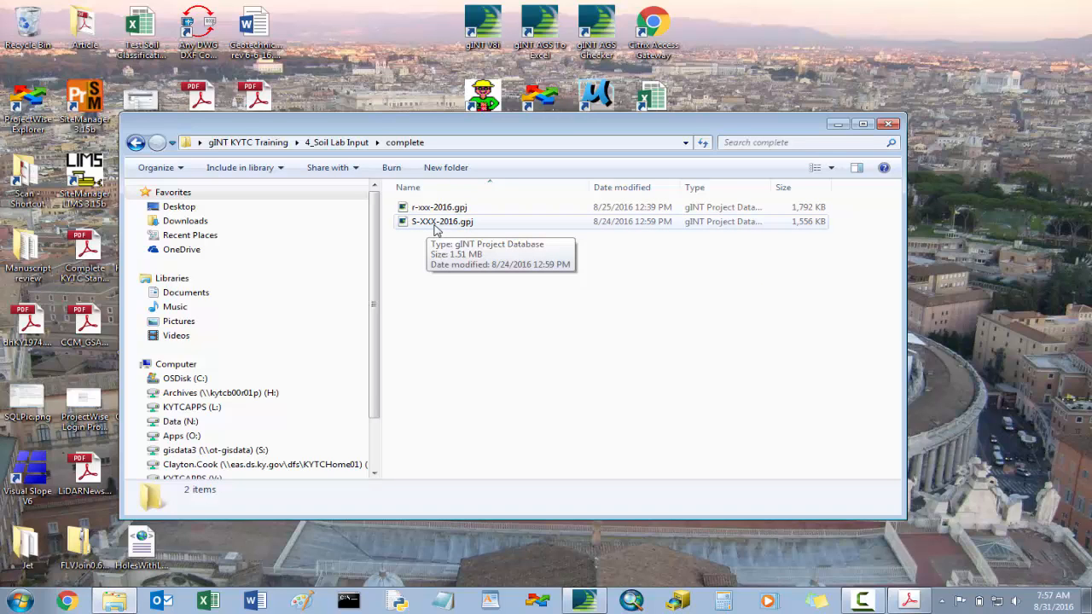
{"action": "left_click", "coordinate": [337, 142]}
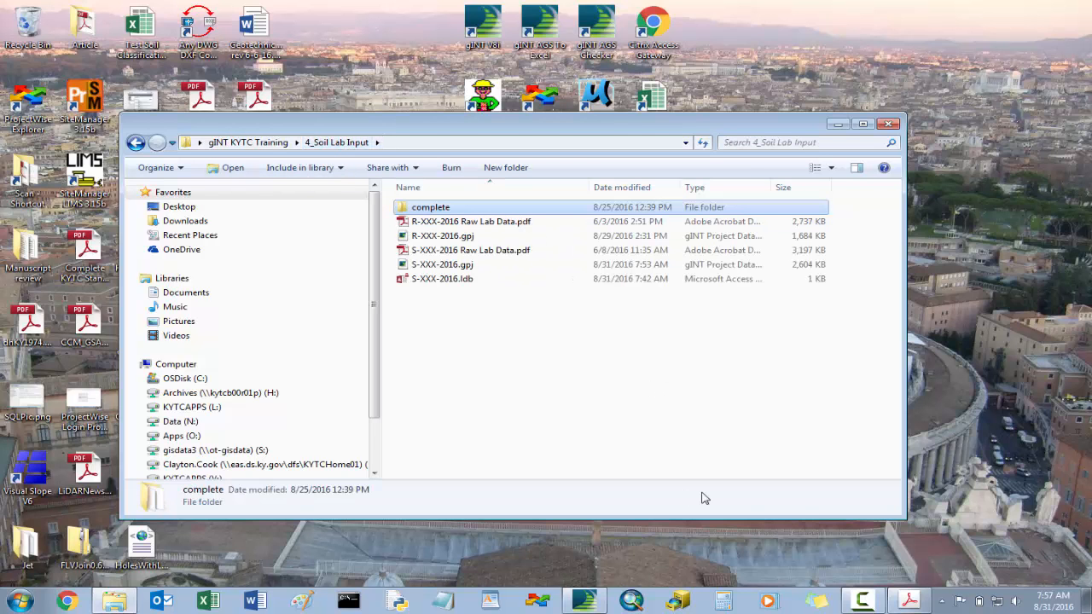
{"action": "left_click", "coordinate": [908, 601]}
{"action": "left_click", "coordinate": [584, 602]}
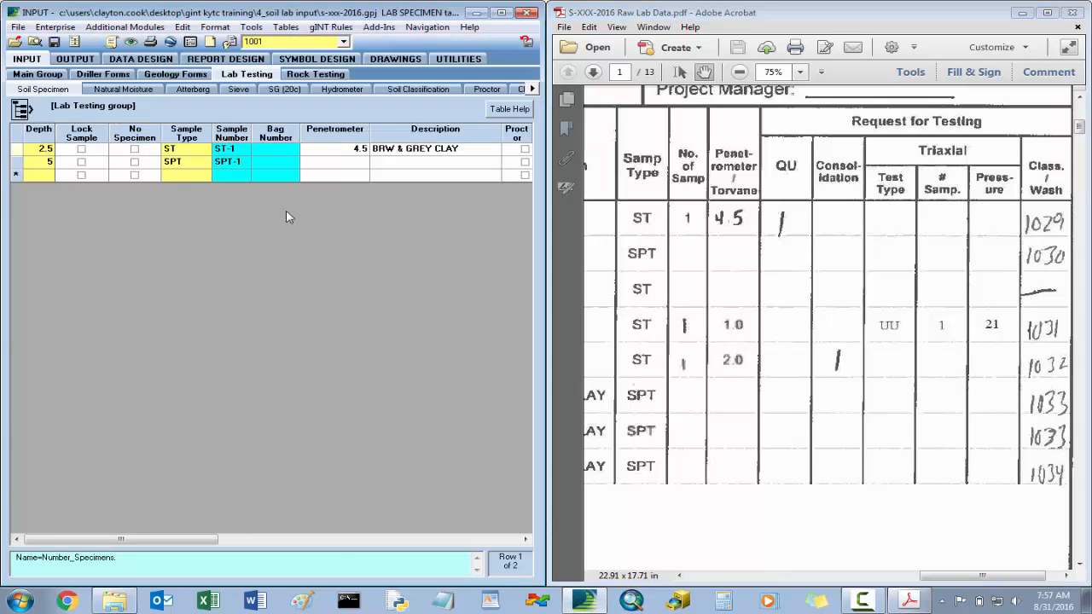
- Review the fields of the ST-1 row, going across to the first specimen's test and back to the sample lock
{"action": "left_click", "coordinate": [345, 152]}
{"action": "key", "text": "Tab"}
{"action": "key", "text": "Tab"}
{"action": "key", "text": "Tab"}
{"action": "key", "text": "Tab"}
{"action": "key", "text": "Tab"}
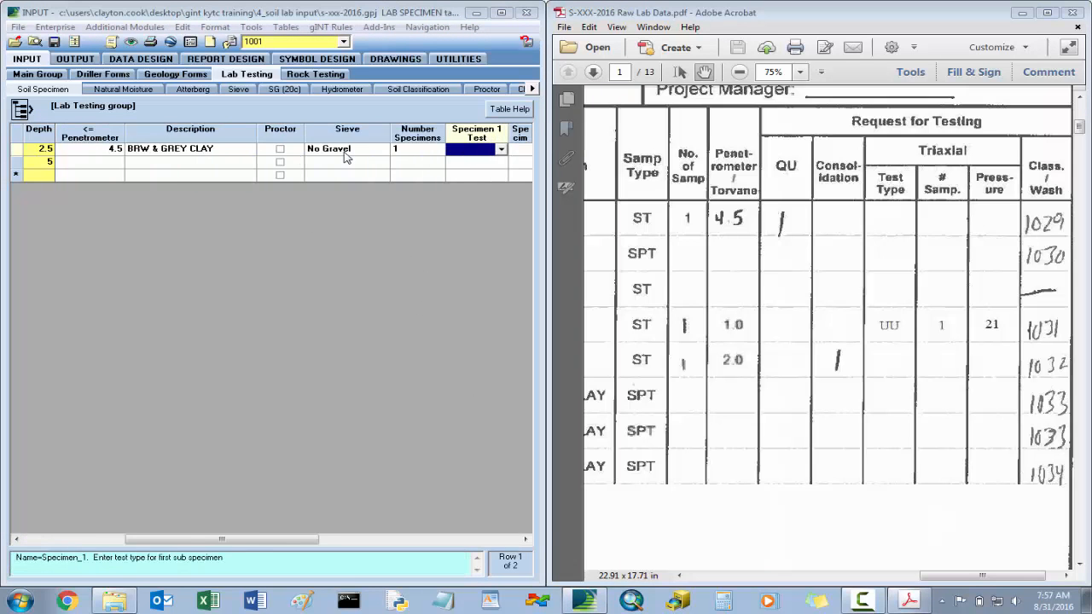
{"action": "key", "text": "shift+Tab"}
{"action": "key", "text": "shift+Tab"}
{"action": "key", "text": "shift+Tab"}
{"action": "key", "text": "shift+Tab"}
{"action": "key", "text": "shift+Tab"}
{"action": "key", "text": "shift+Tab"}
{"action": "key", "text": "shift+Tab"}
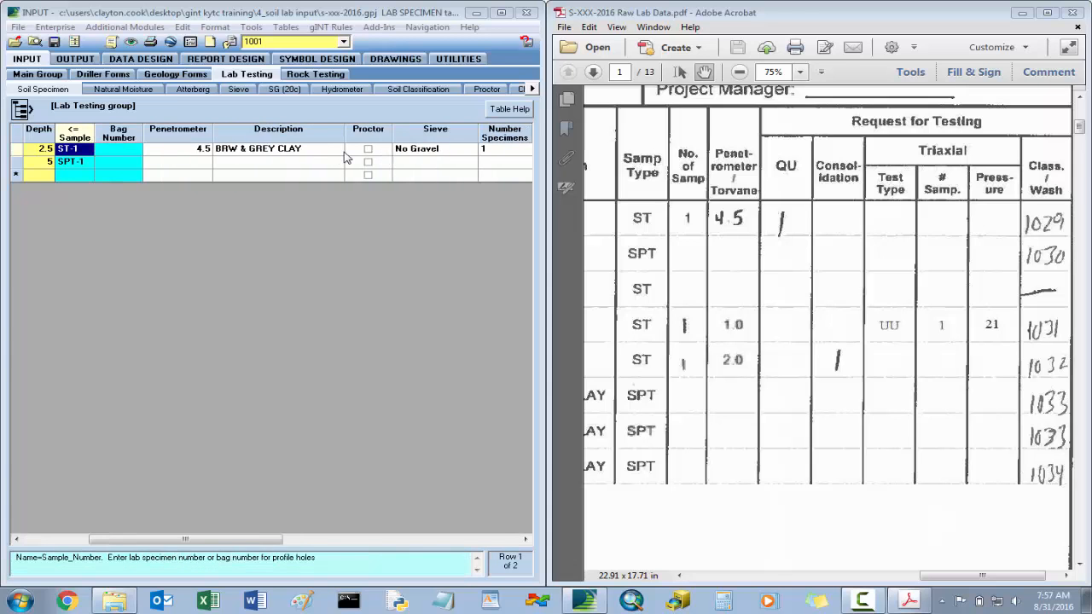
{"action": "key", "text": "shift+Tab"}
{"action": "key", "text": "shift+Tab"}
{"action": "key", "text": "shift+Tab"}
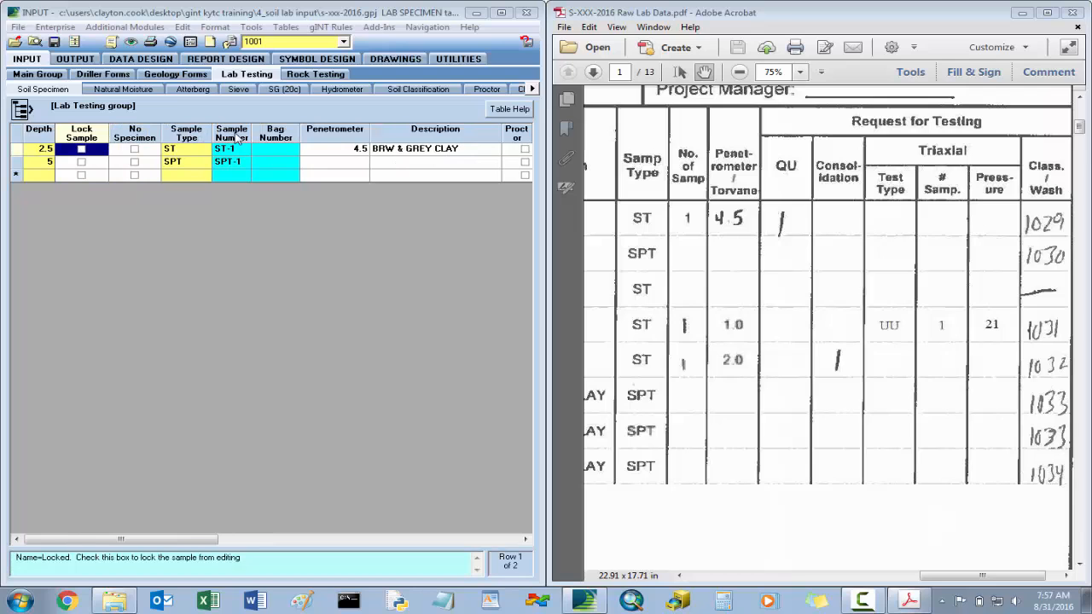
- Save the project, check the second sample's classification worksheet, and set the sieve type for SPT-1 at depth 5 to No Gravel
{"action": "left_click", "coordinate": [54, 43]}
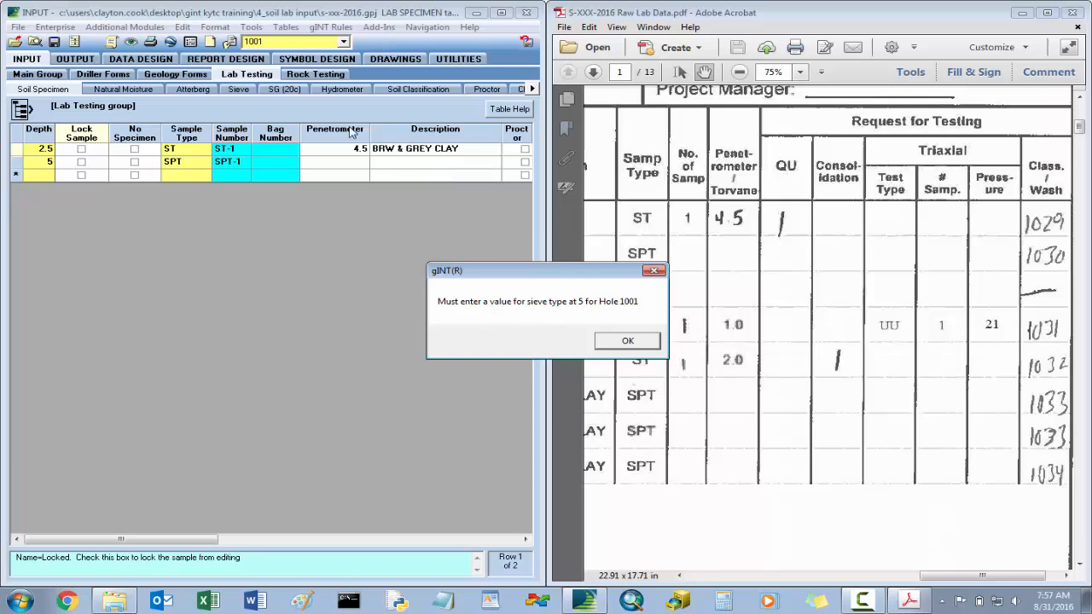
{"action": "left_click", "coordinate": [628, 342]}
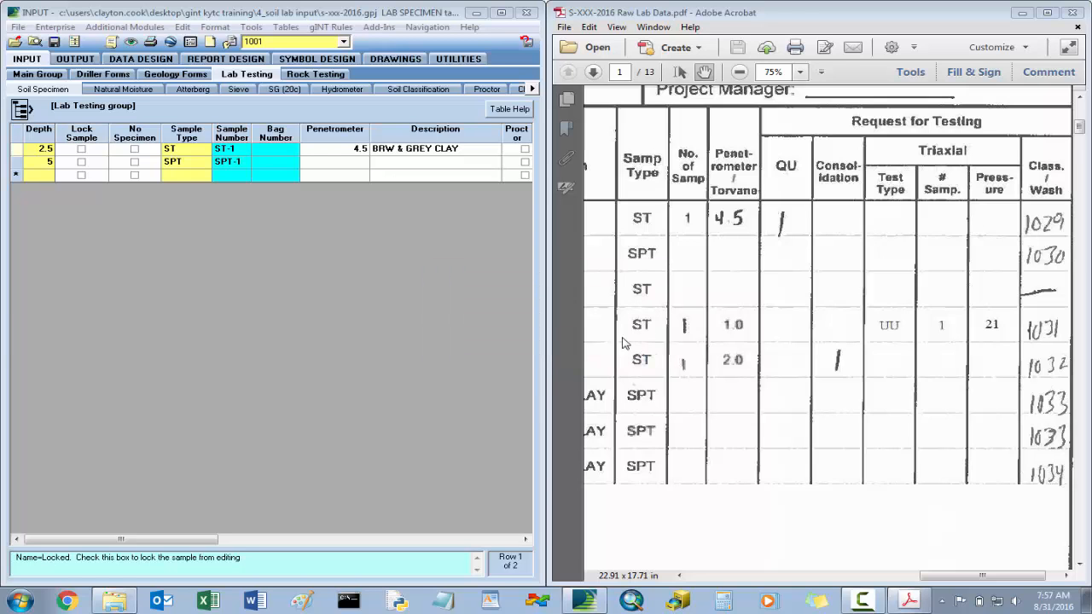
{"action": "scroll", "coordinate": [871, 283], "scroll_direction": "down", "scroll_amount": 4}
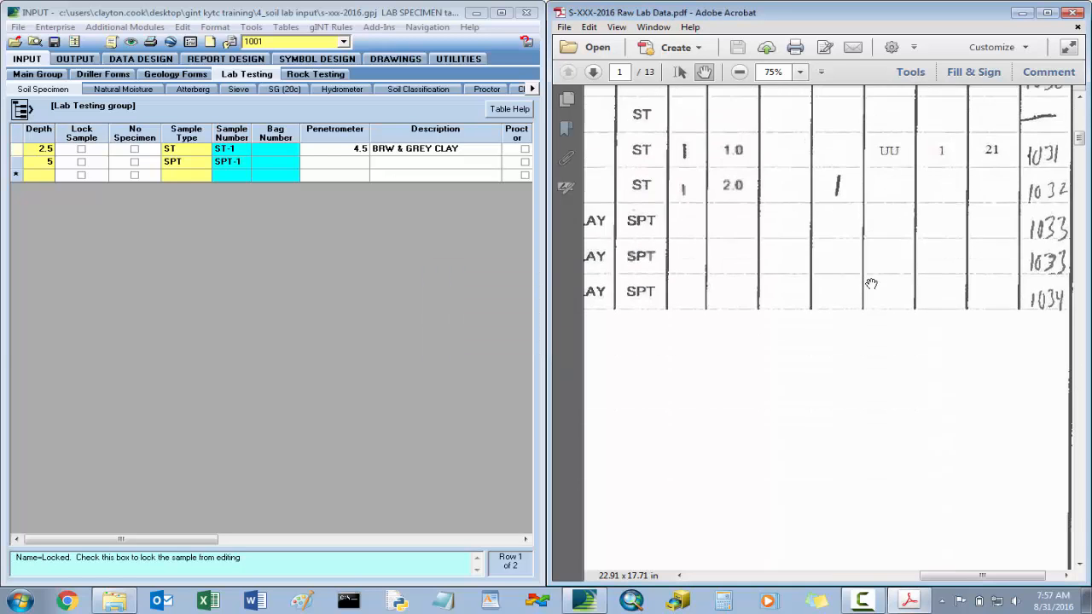
{"action": "scroll", "coordinate": [871, 284], "scroll_direction": "down", "scroll_amount": 15}
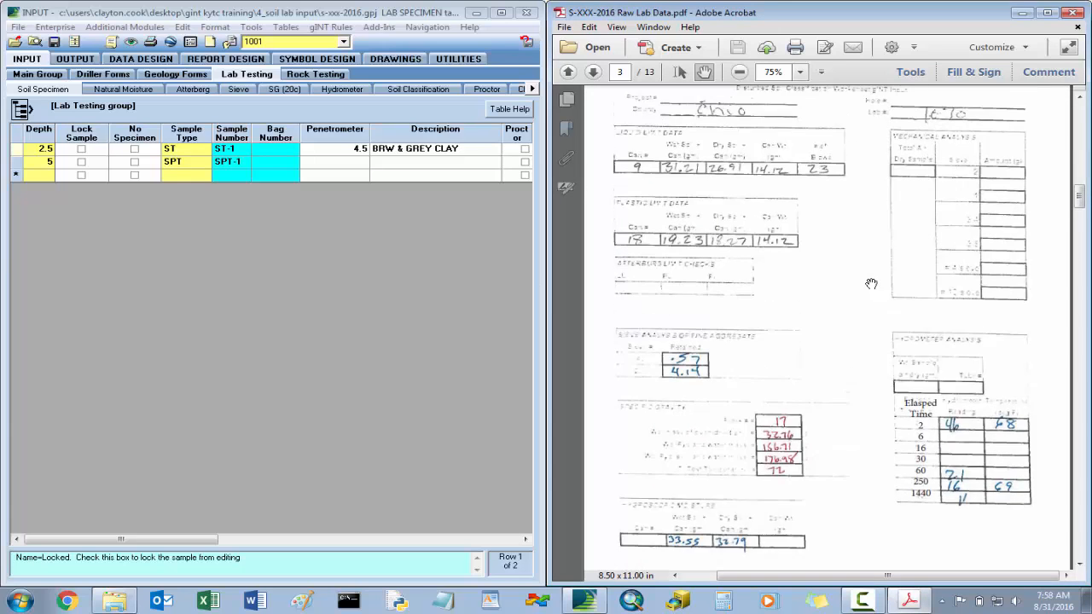
{"action": "scroll", "coordinate": [871, 284], "scroll_direction": "up", "scroll_amount": 1}
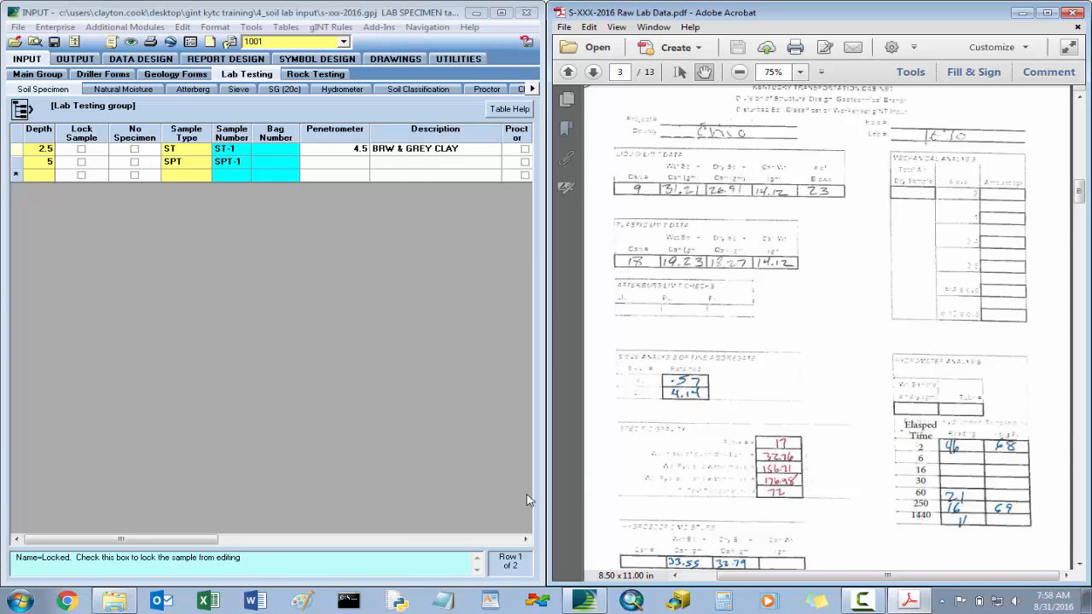
{"action": "left_click", "coordinate": [525, 540]}
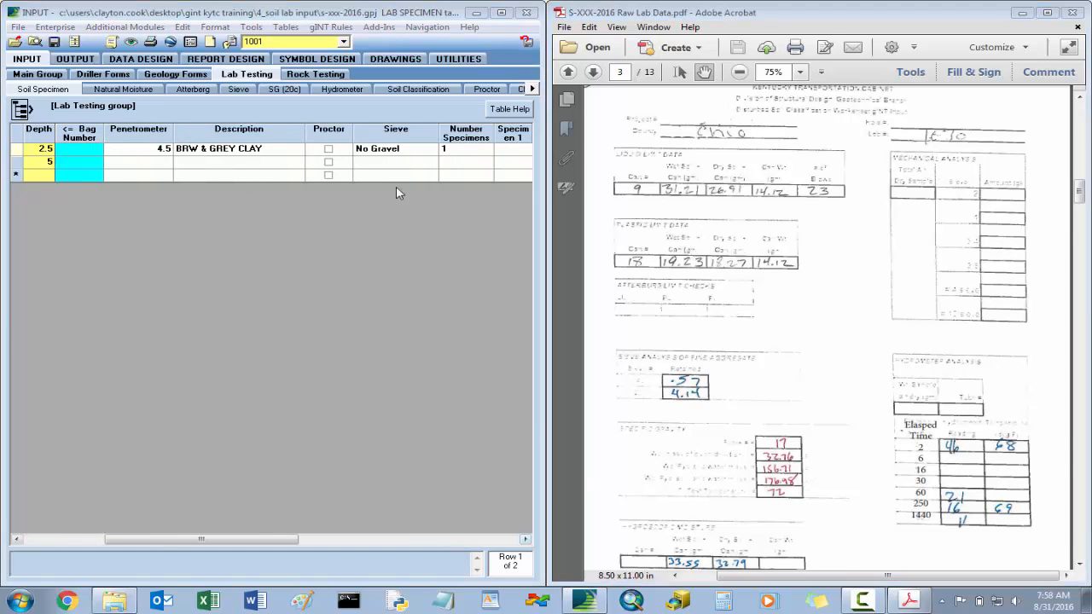
{"action": "left_click", "coordinate": [391, 154]}
{"action": "left_click", "coordinate": [392, 162]}
{"action": "left_click", "coordinate": [394, 164]}
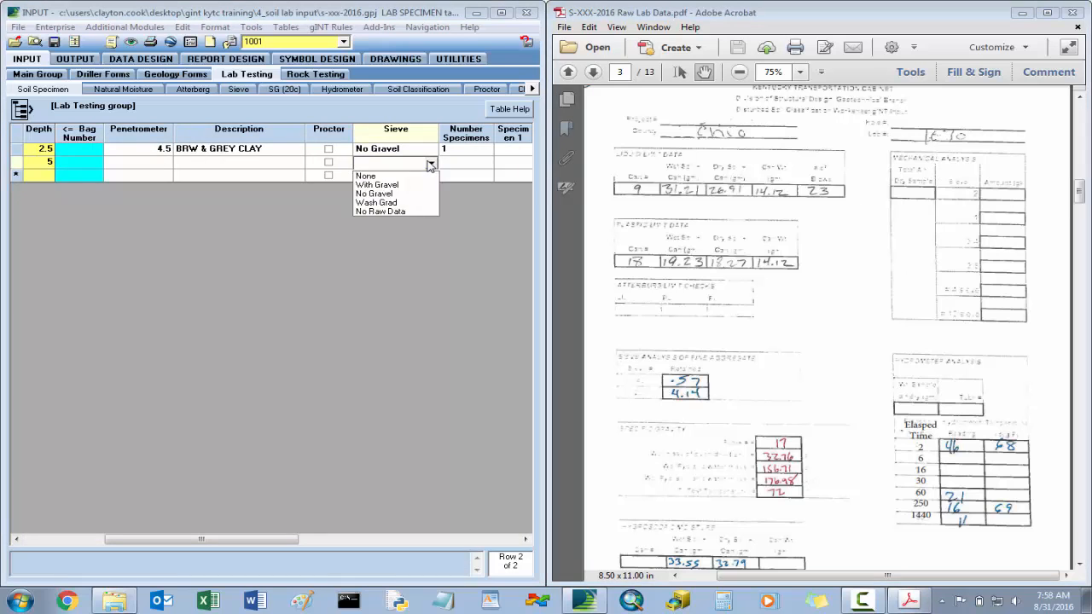
{"action": "left_click", "coordinate": [407, 195]}
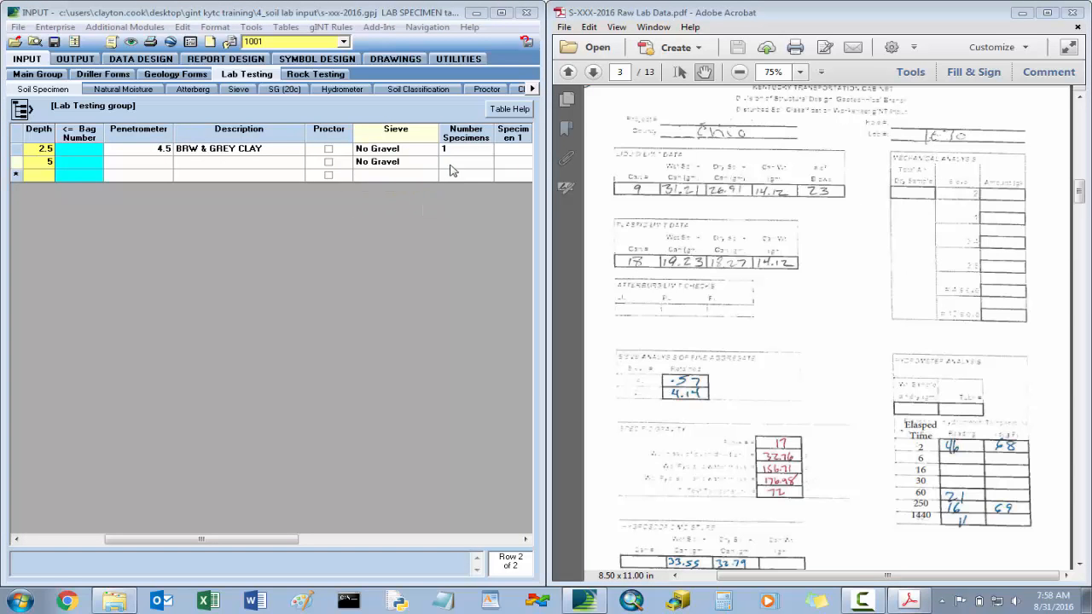
- Consult the extrusion log's visual soil description and enter BRW SILT as the description of SPT-1 at depth 5, saving the project
{"action": "left_click", "coordinate": [848, 223]}
{"action": "scroll", "coordinate": [848, 223], "scroll_direction": "up", "scroll_amount": 15}
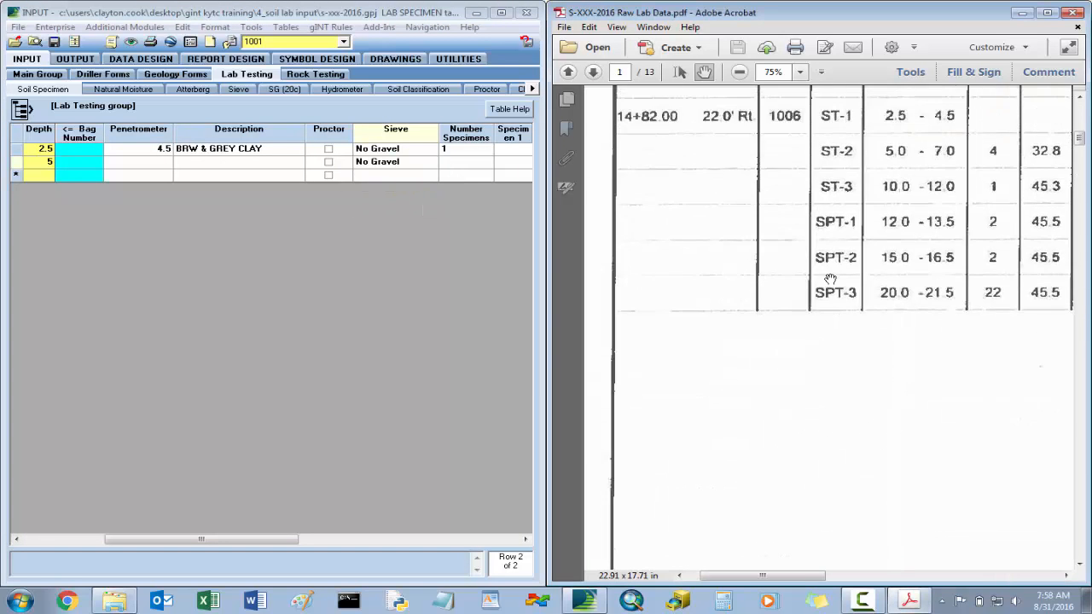
{"action": "left_click_drag", "start_coordinate": [822, 577], "coordinate": [935, 577]}
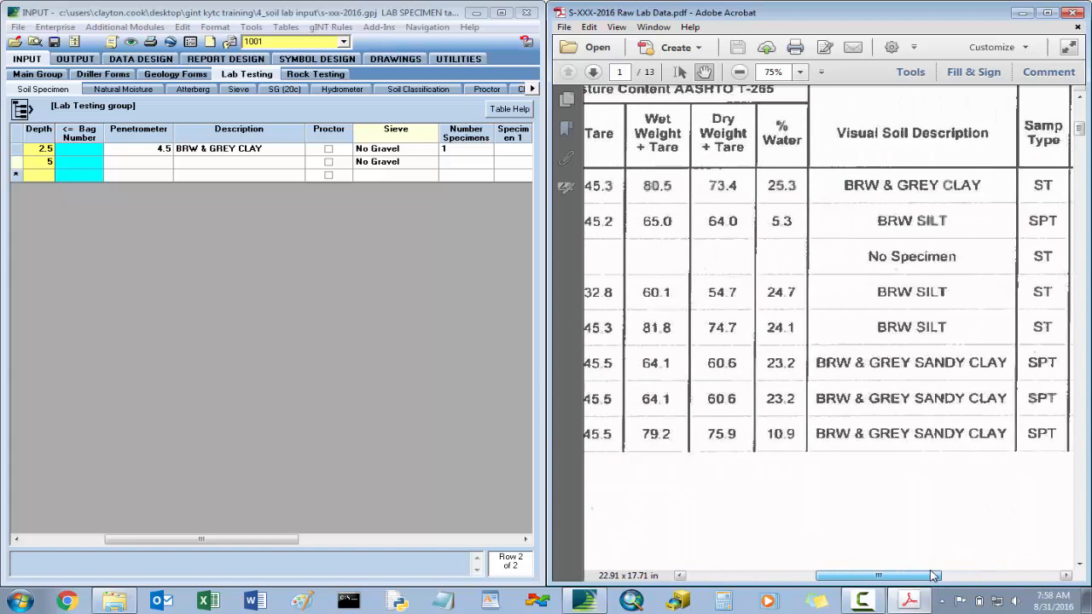
{"action": "left_click", "coordinate": [285, 542]}
{"action": "left_click_drag", "start_coordinate": [285, 542], "coordinate": [227, 542]}
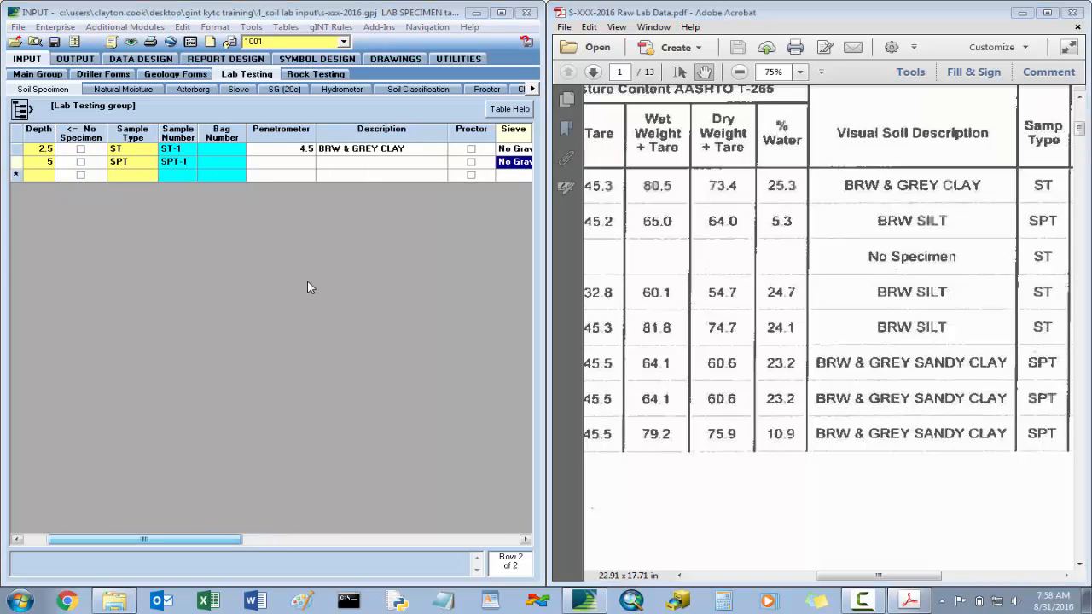
{"action": "left_click", "coordinate": [290, 163]}
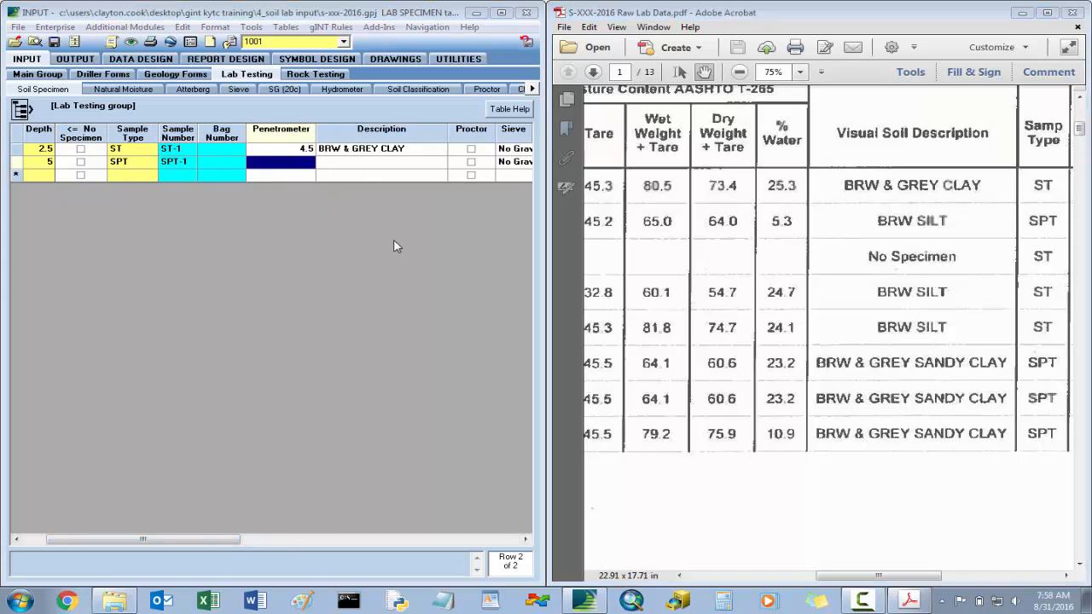
{"action": "key", "text": "Tab"}
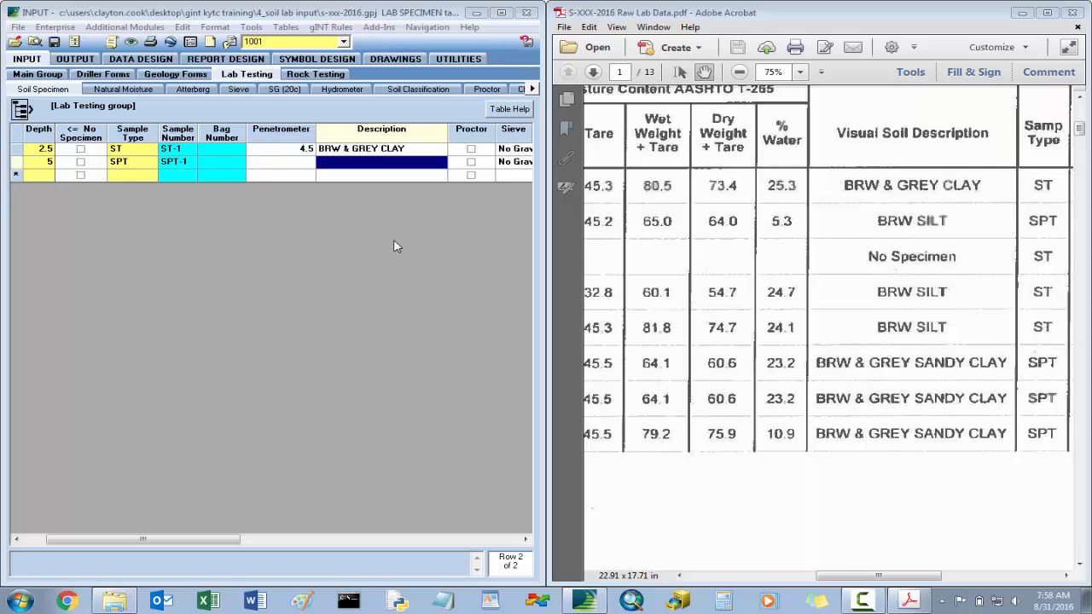
{"action": "type", "text": "BRW SILT"}
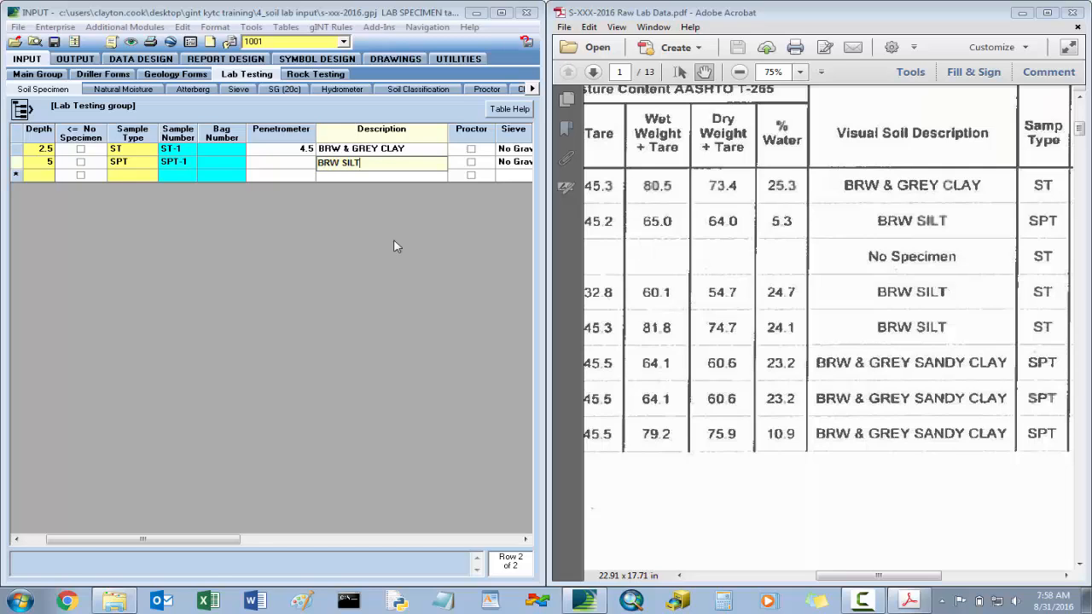
{"action": "key", "text": "Tab"}
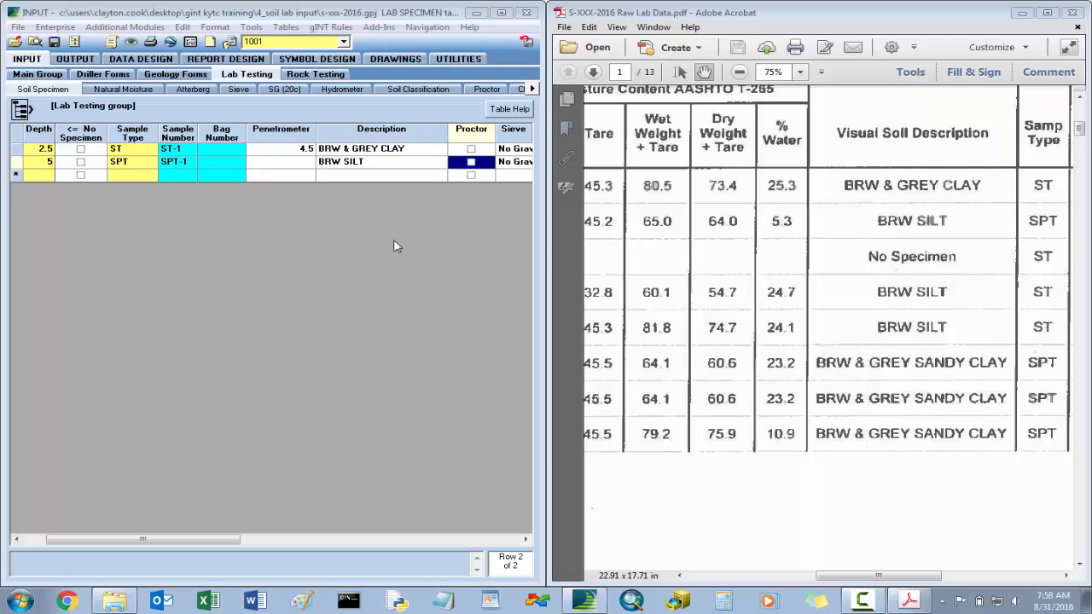
{"action": "left_click", "coordinate": [59, 44]}
{"action": "left_click", "coordinate": [384, 151]}
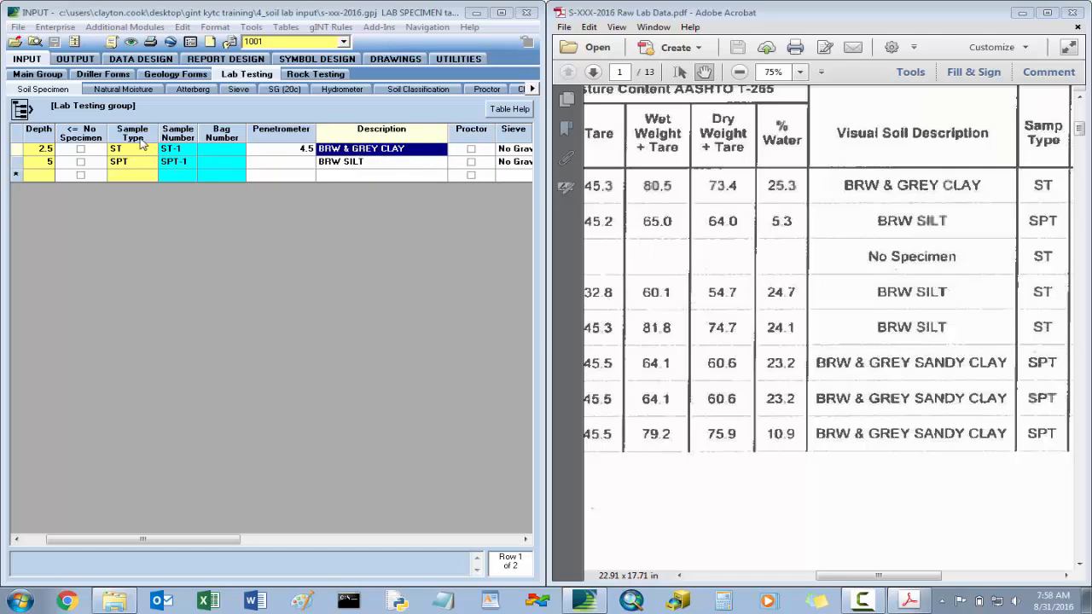
- In the Natural Moisture table, set the can number of the ST sample at depth 2.5 to 19 from the log's moisture content data
{"action": "left_click", "coordinate": [133, 90]}
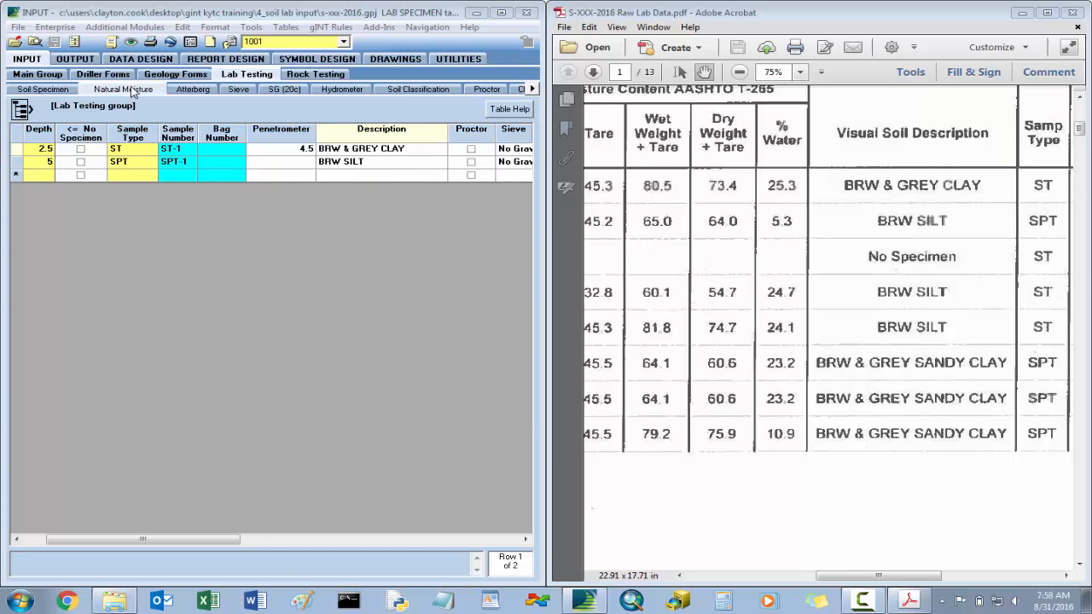
{"action": "left_click_drag", "start_coordinate": [901, 580], "coordinate": [836, 581]}
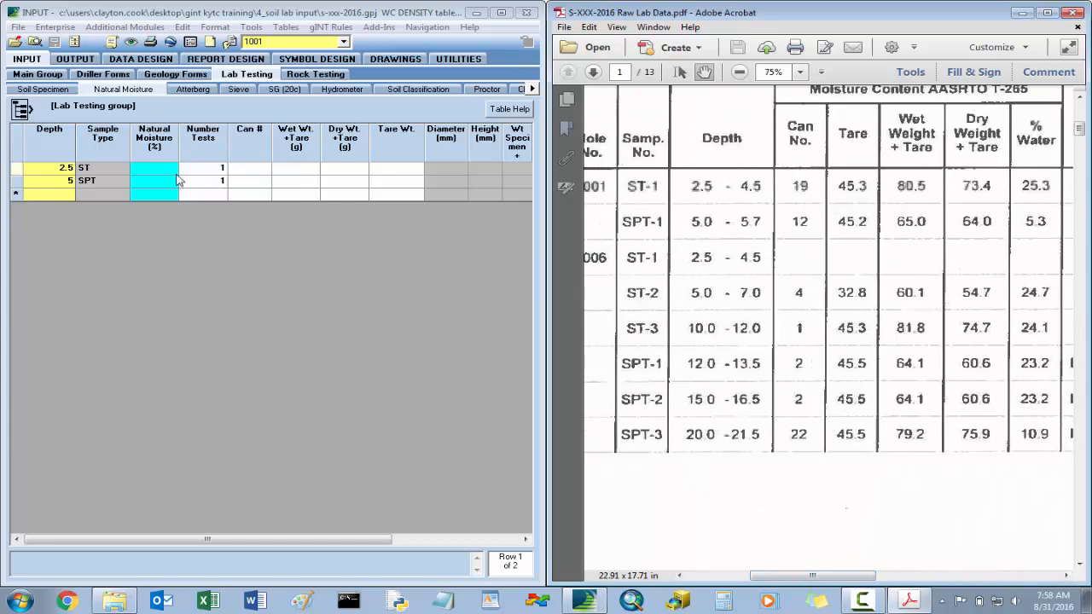
{"action": "left_click", "coordinate": [245, 169]}
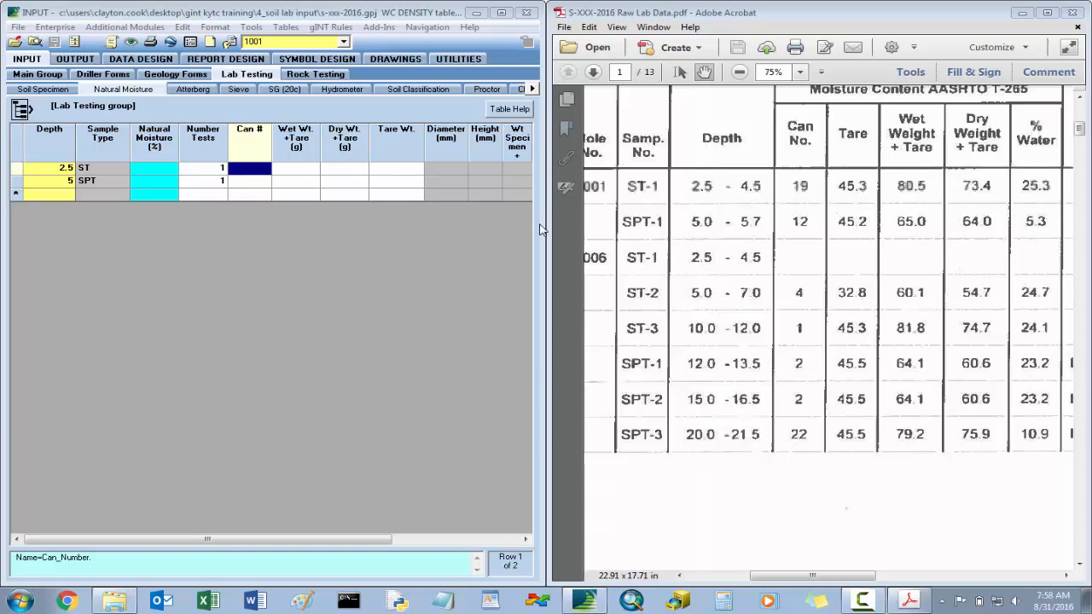
{"action": "left_click_drag", "start_coordinate": [892, 203], "coordinate": [846, 227]}
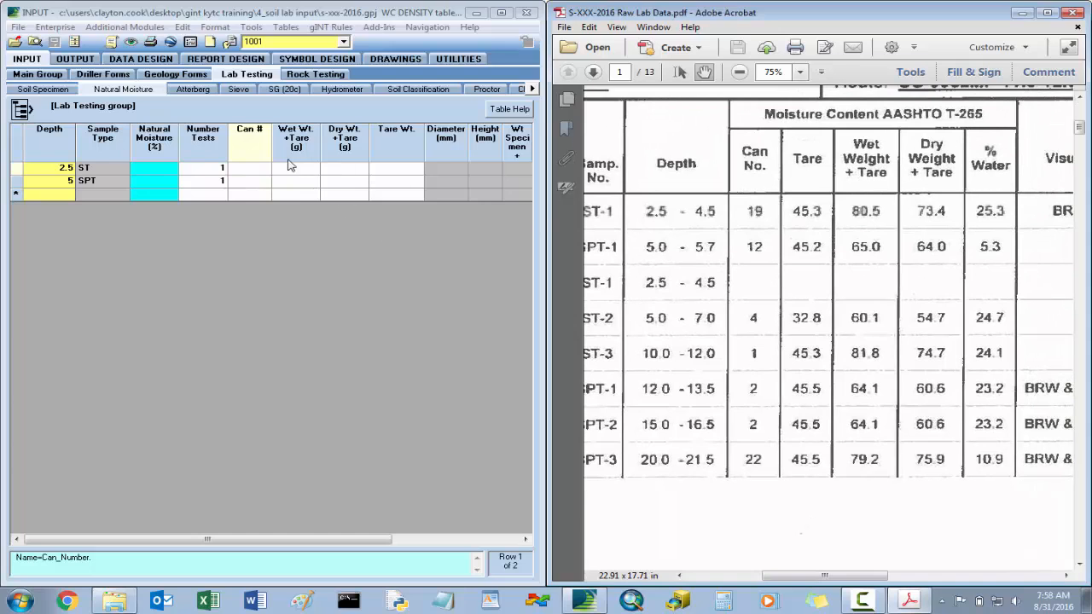
{"action": "left_click", "coordinate": [260, 170]}
{"action": "type", "text": "19"}
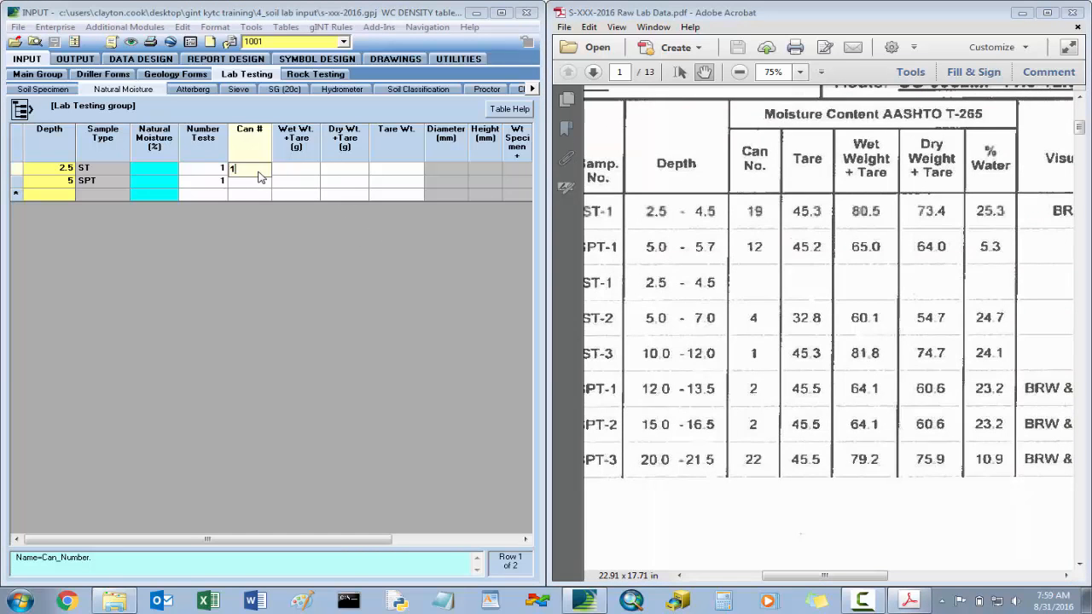
{"action": "key", "text": "Tab"}
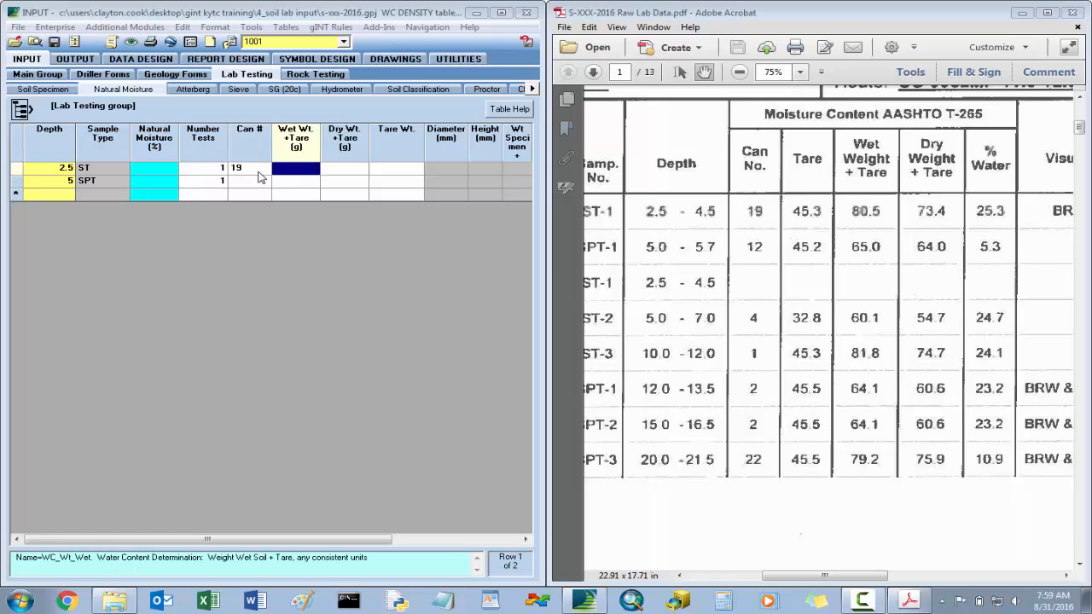
- Enter wet weight 80.5, dry weight 73.4 and tare weight 45.3 for the ST sample at depth 2.5, and save the project
{"action": "type", "text": "80.5"}
{"action": "key", "text": "Tab"}
{"action": "type", "text": "7"}
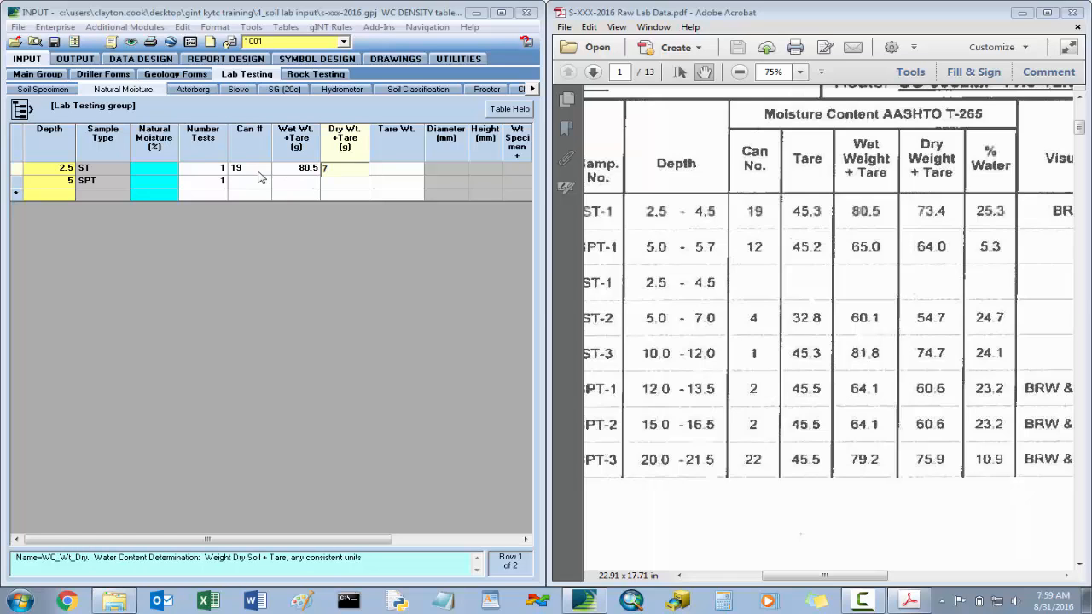
{"action": "key", "text": "Tab"}
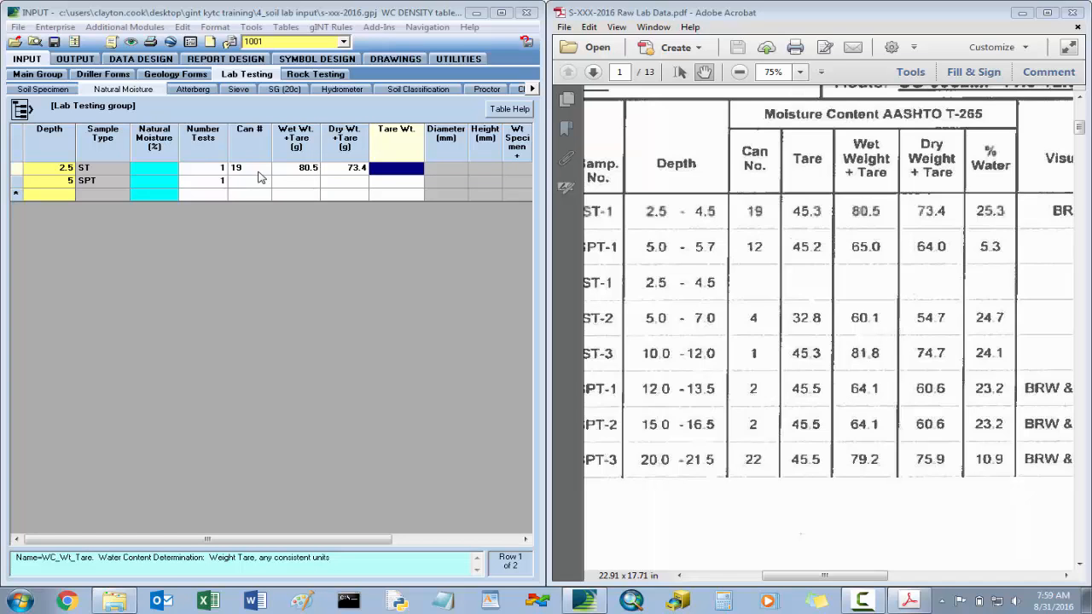
{"action": "type", "text": "5.3"}
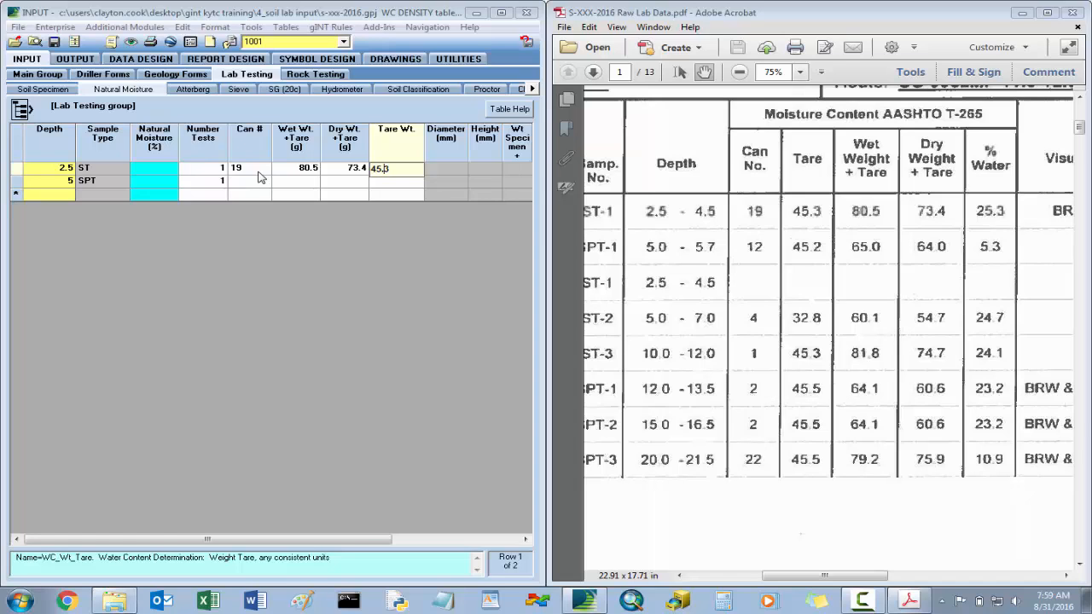
{"action": "key", "text": "Return"}
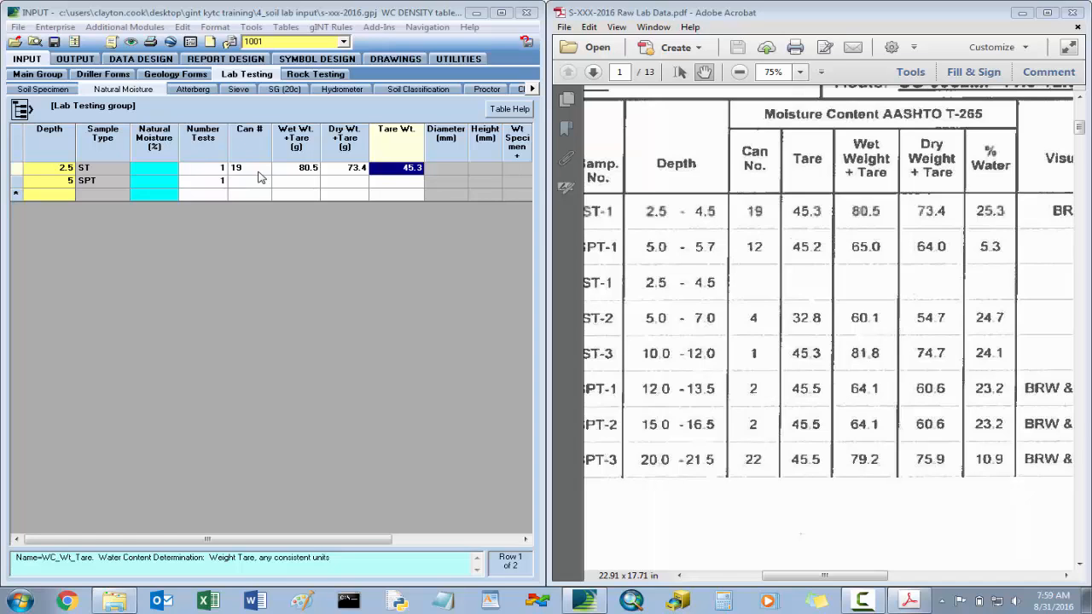
{"action": "left_click", "coordinate": [55, 41]}
- Bring up the Atterberg table and examine the first sample's classification worksheet on page 2 of the lab data PDF
{"action": "left_click", "coordinate": [196, 90]}
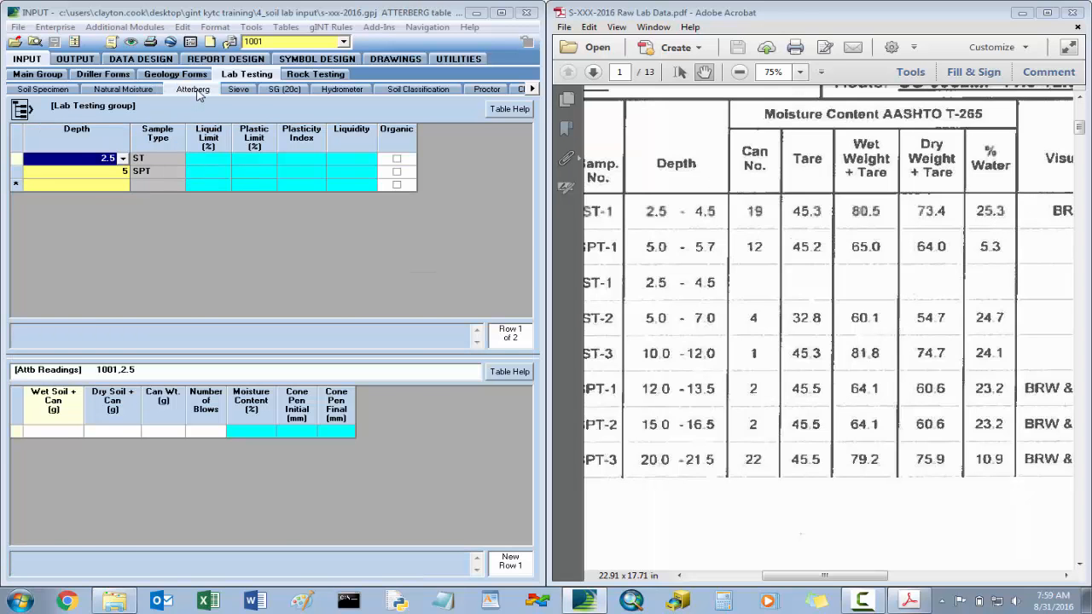
{"action": "left_click", "coordinate": [854, 220]}
{"action": "scroll", "coordinate": [849, 219], "scroll_direction": "down", "scroll_amount": 3}
{"action": "scroll", "coordinate": [849, 219], "scroll_direction": "down", "scroll_amount": 10}
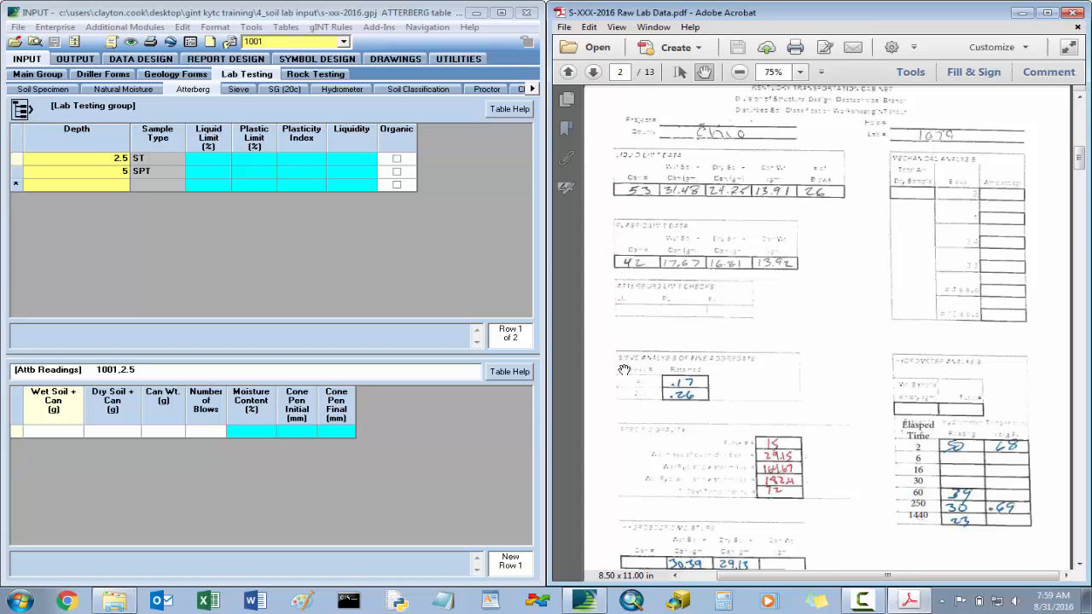
{"action": "scroll", "coordinate": [624, 370], "scroll_direction": "down", "scroll_amount": 1}
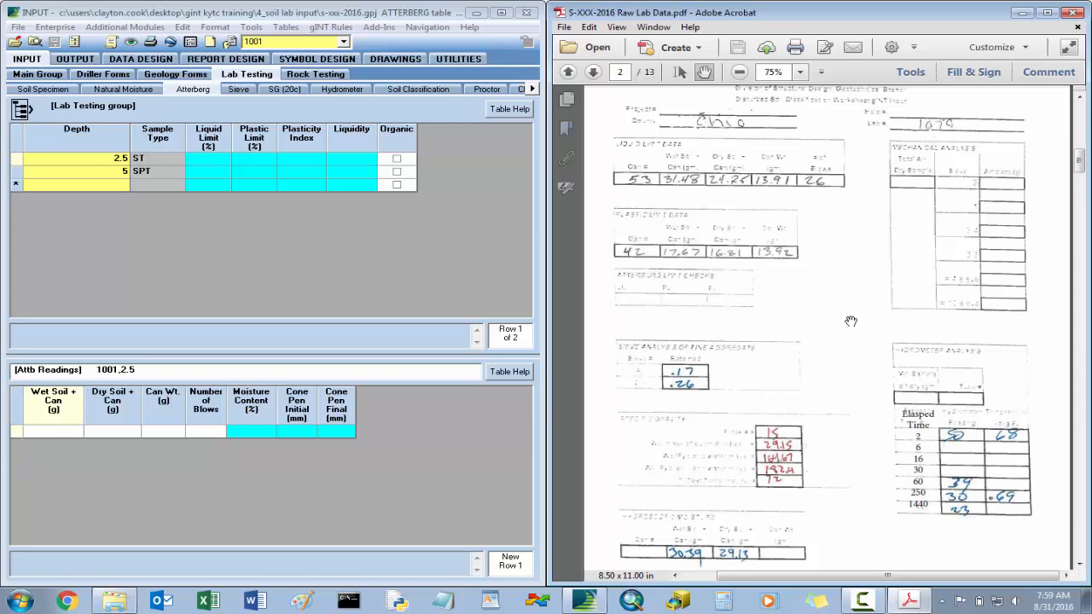
{"action": "scroll", "coordinate": [843, 332], "scroll_direction": "down", "scroll_amount": 1}
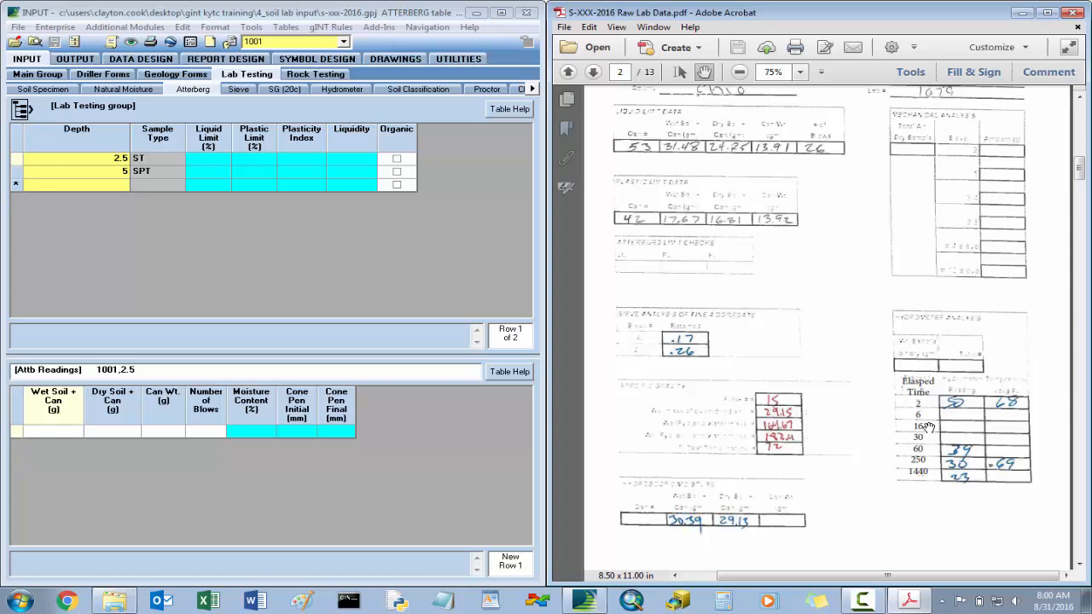
- Alternate between the depth 2.5 and depth 5 rows to examine which sample the Atterberg readings belong to, finishing on depth 2.5
{"action": "left_click", "coordinate": [149, 166]}
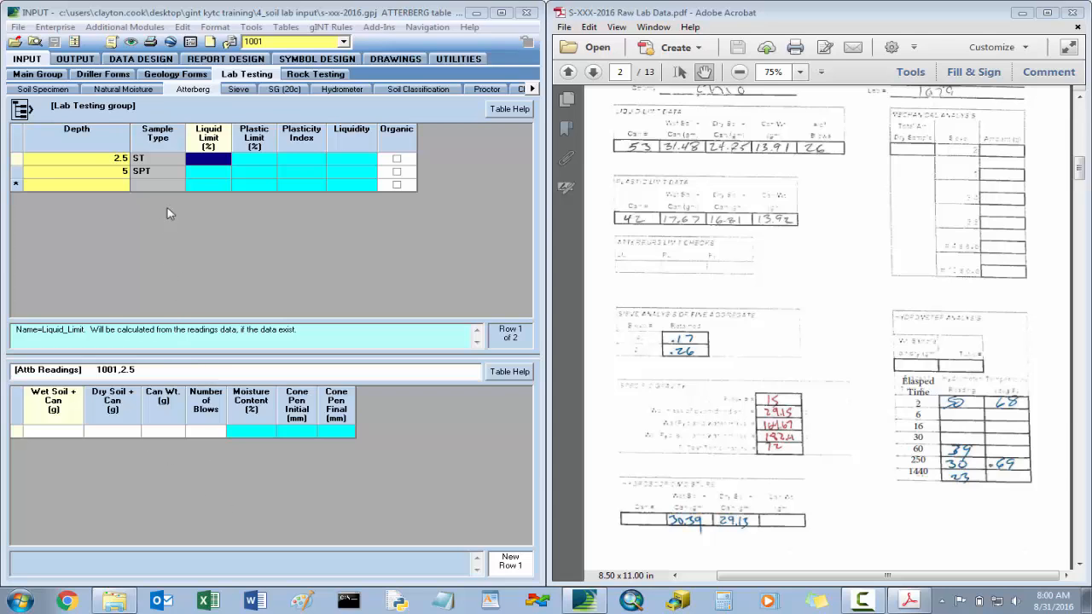
{"action": "left_click", "coordinate": [203, 173]}
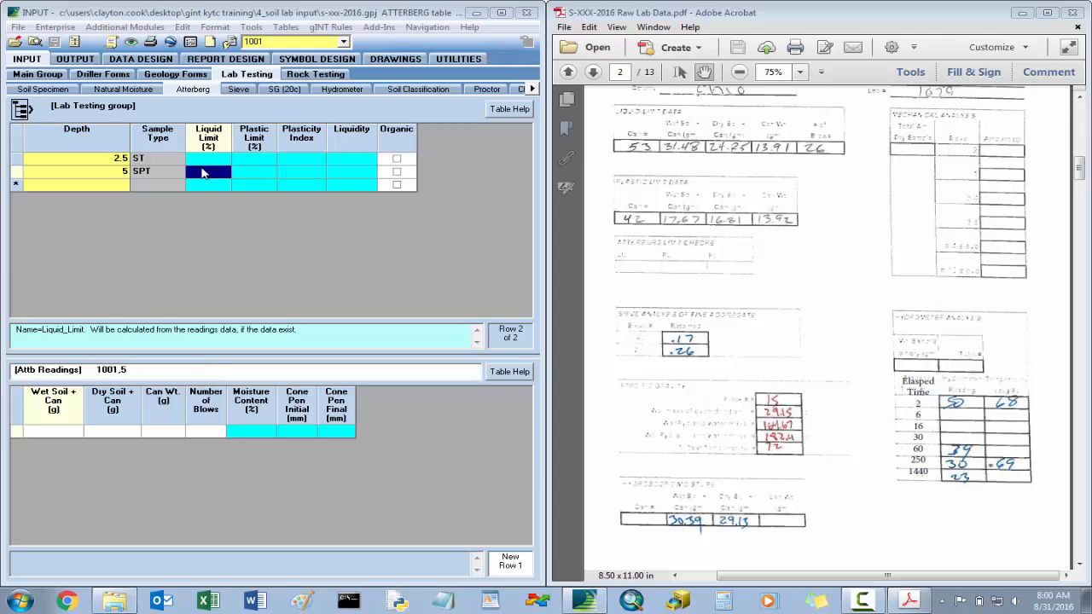
{"action": "left_click", "coordinate": [205, 159]}
{"action": "left_click", "coordinate": [209, 177]}
{"action": "left_click", "coordinate": [211, 165]}
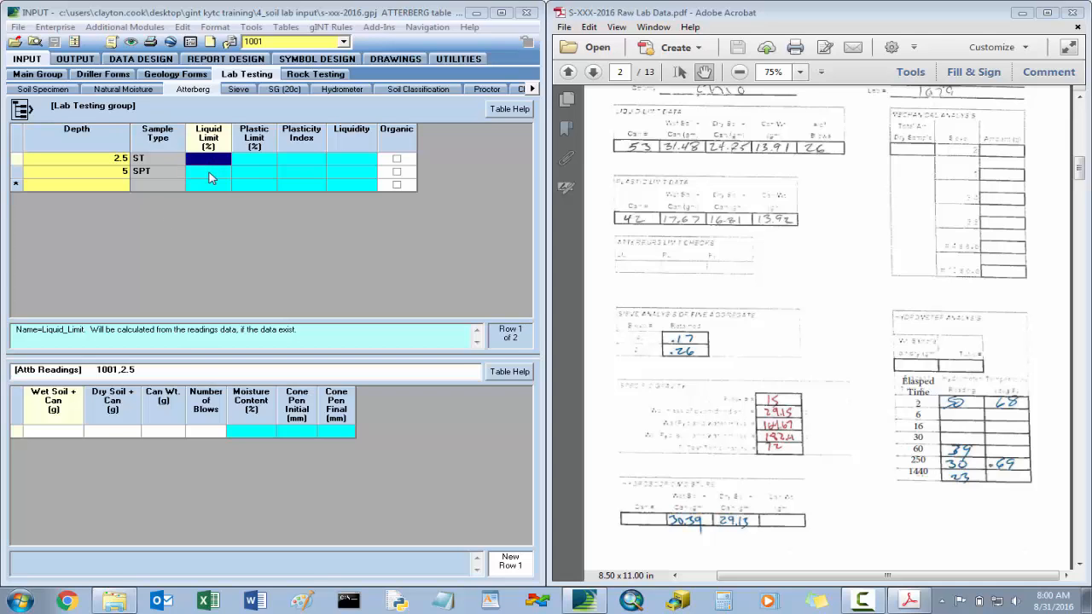
{"action": "left_click", "coordinate": [211, 176]}
{"action": "left_click", "coordinate": [210, 162]}
{"action": "left_click", "coordinate": [208, 171]}
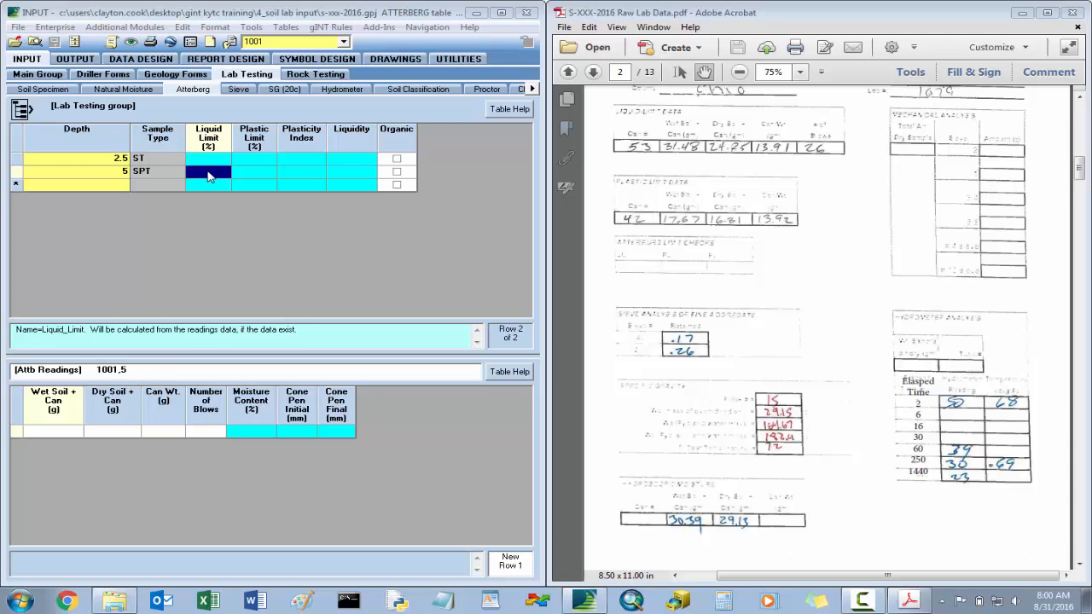
{"action": "left_click", "coordinate": [207, 162]}
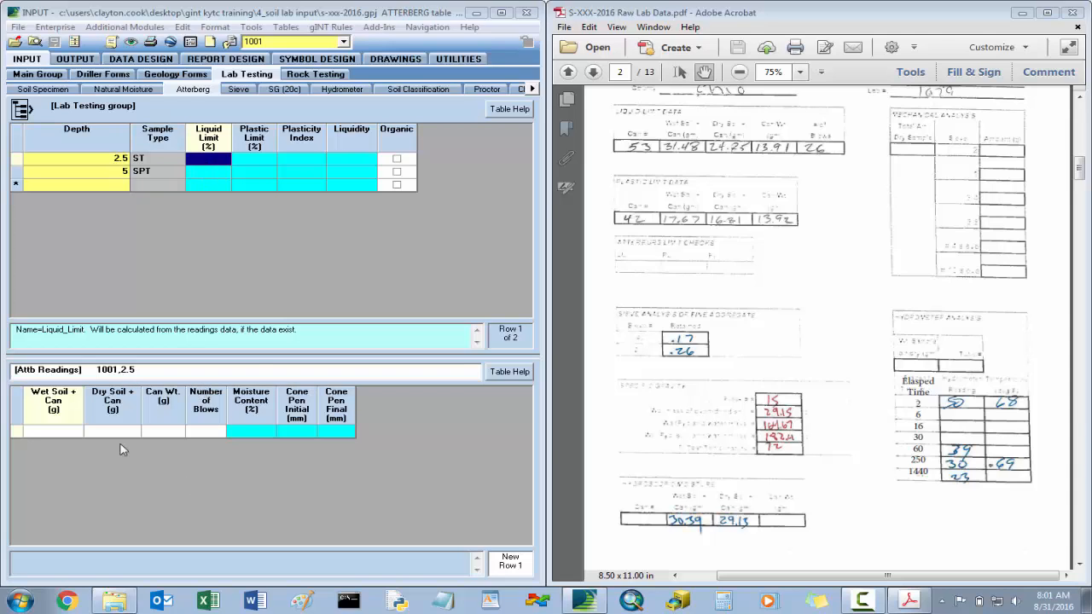
- Enter the liquid limit reading for depth 2.5: wet soil and can 31.48, dry soil and can 24.85, can weight 13.91, 26 blows
{"action": "left_click", "coordinate": [62, 432]}
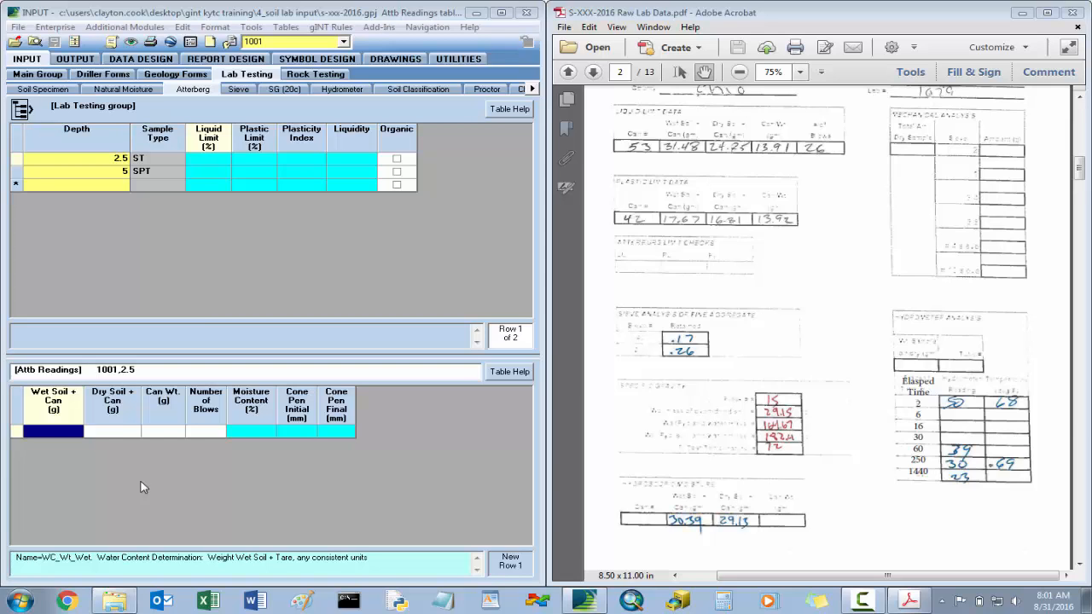
{"action": "type", "text": "31.48"}
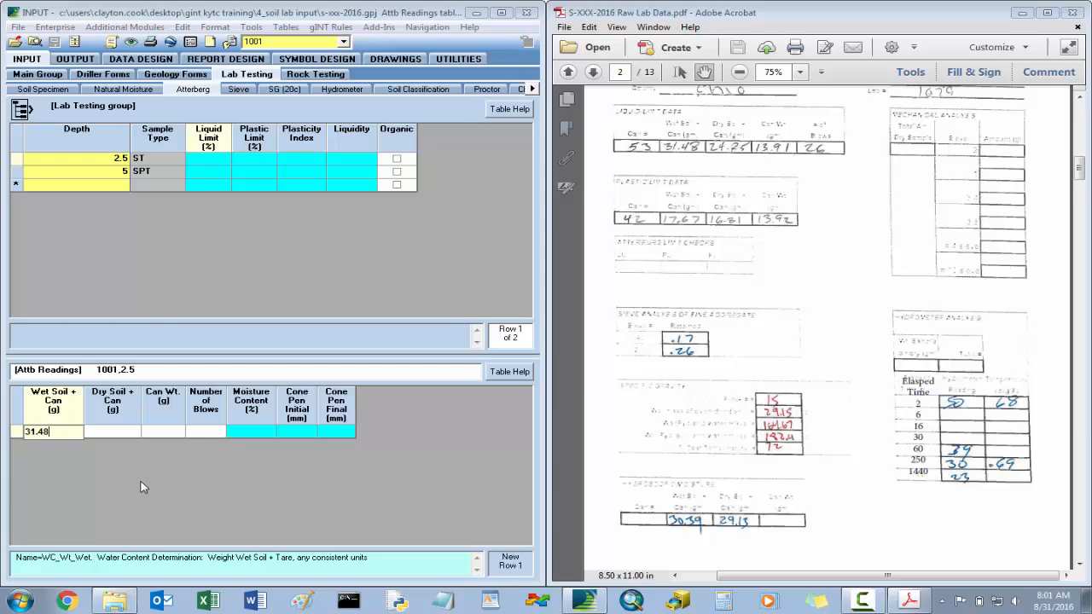
{"action": "key", "text": "Tab"}
{"action": "type", "text": "2"}
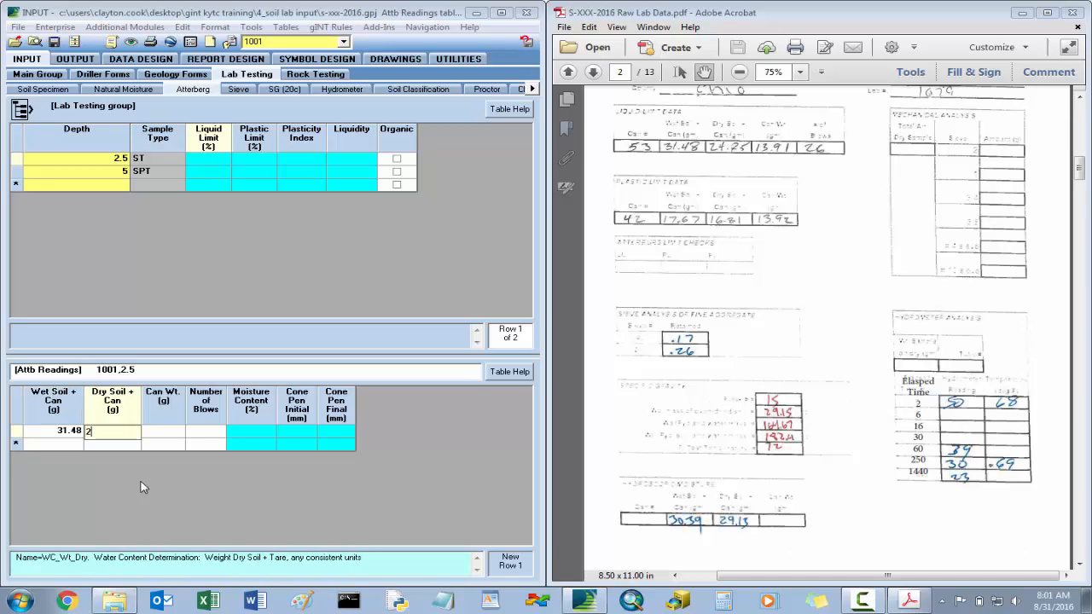
{"action": "type", "text": "4.85"}
{"action": "key", "text": "Tab"}
{"action": "type", "text": "13"}
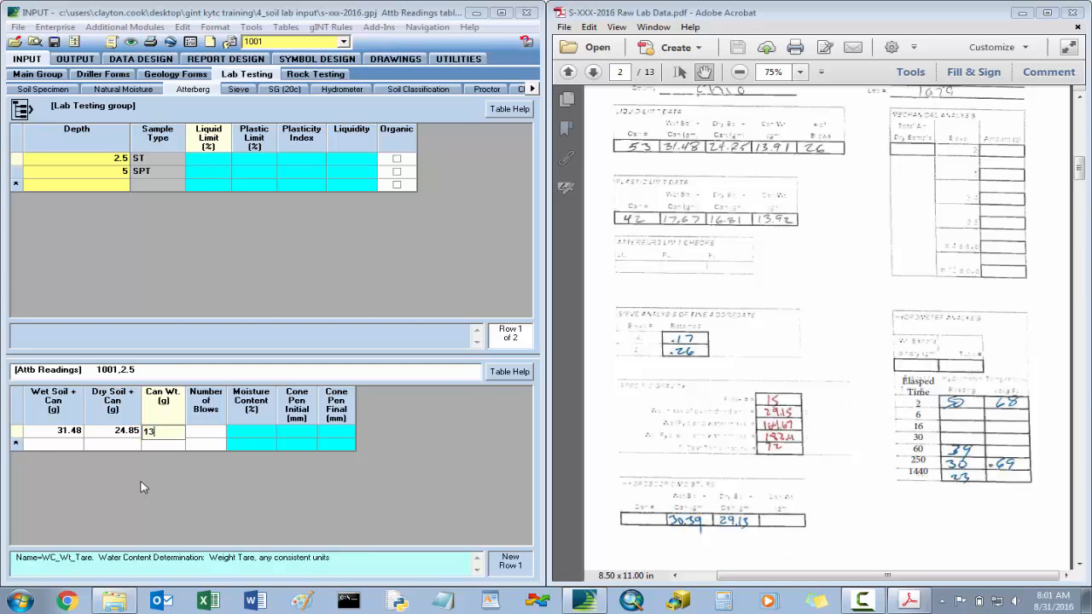
{"action": "type", "text": ".91"}
{"action": "key", "text": "Tab"}
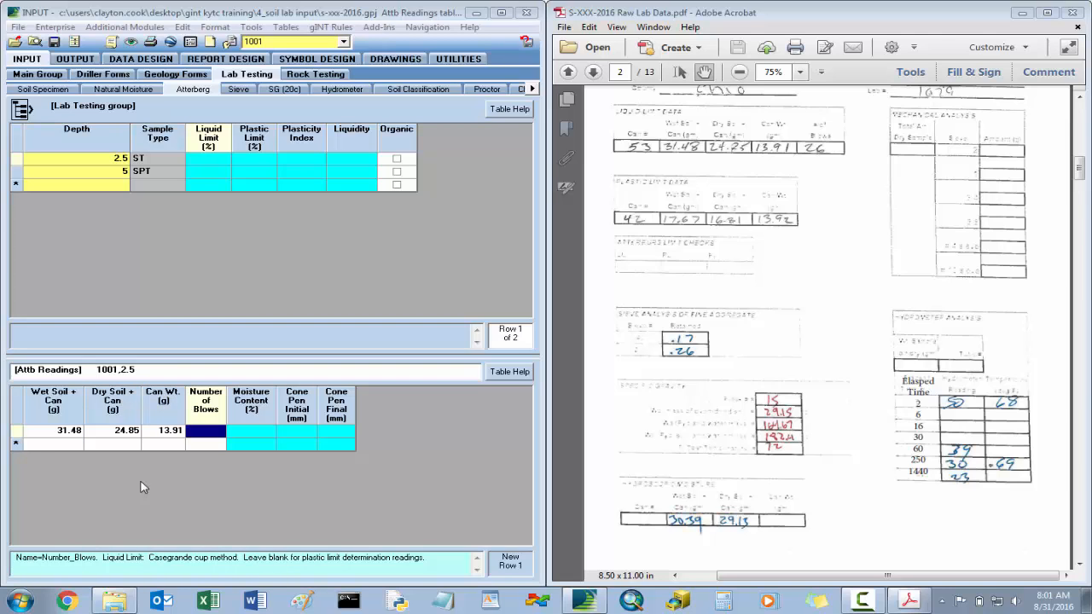
{"action": "type", "text": "26"}
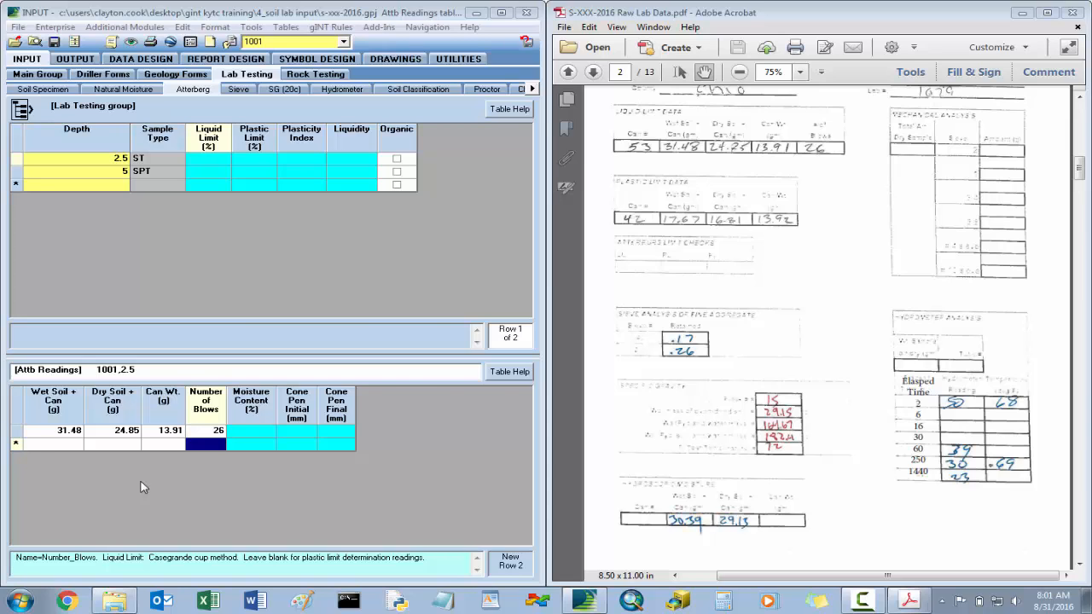
- Enter the plastic limit reading for depth 2.5: wet soil and can 17.67, dry soil and can 16.81, can weight 13.92, blows blank; save the project
{"action": "key", "text": "Tab"}
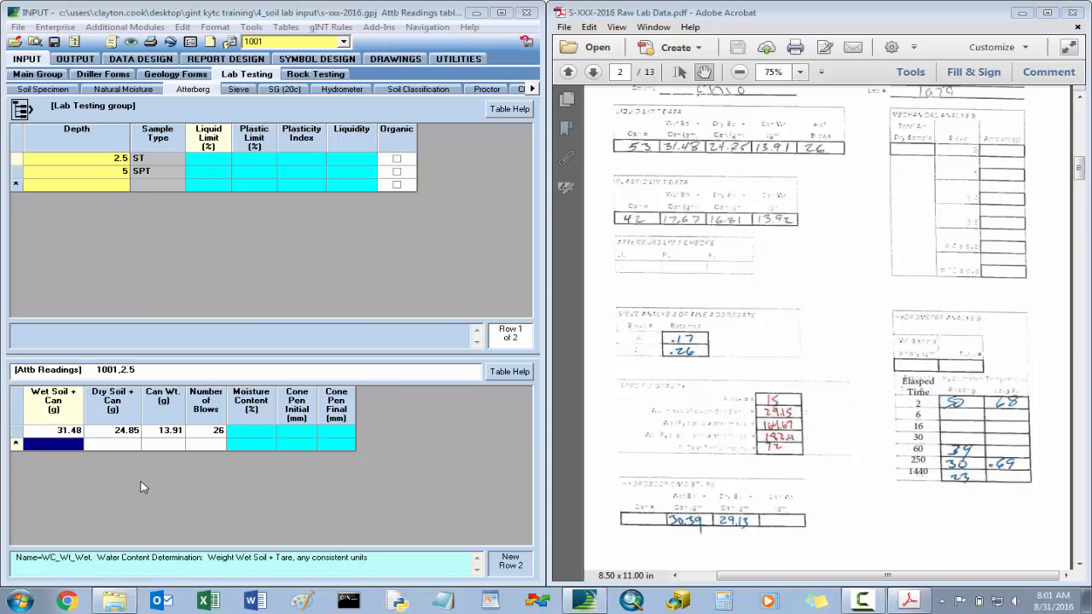
{"action": "type", "text": "17."}
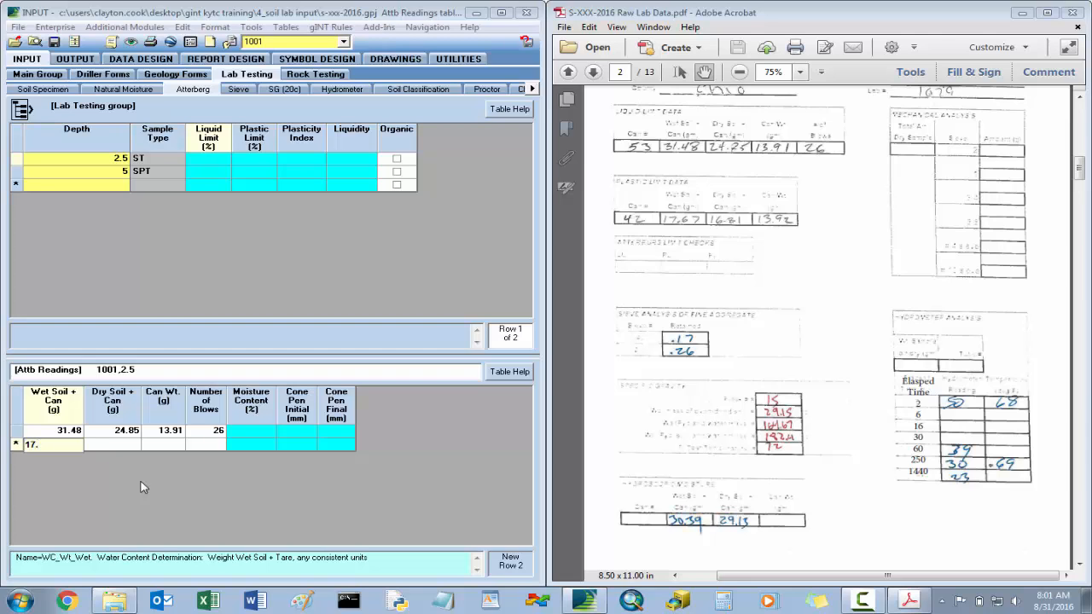
{"action": "type", "text": "67"}
{"action": "key", "text": "Tab"}
{"action": "type", "text": "16."}
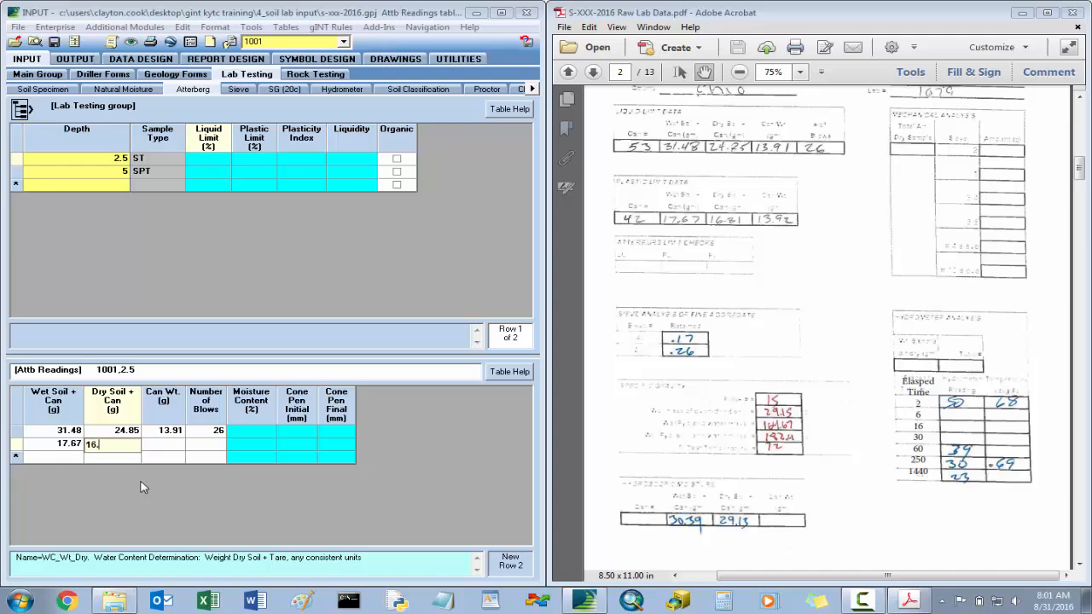
{"action": "type", "text": "81"}
{"action": "key", "text": "Tab"}
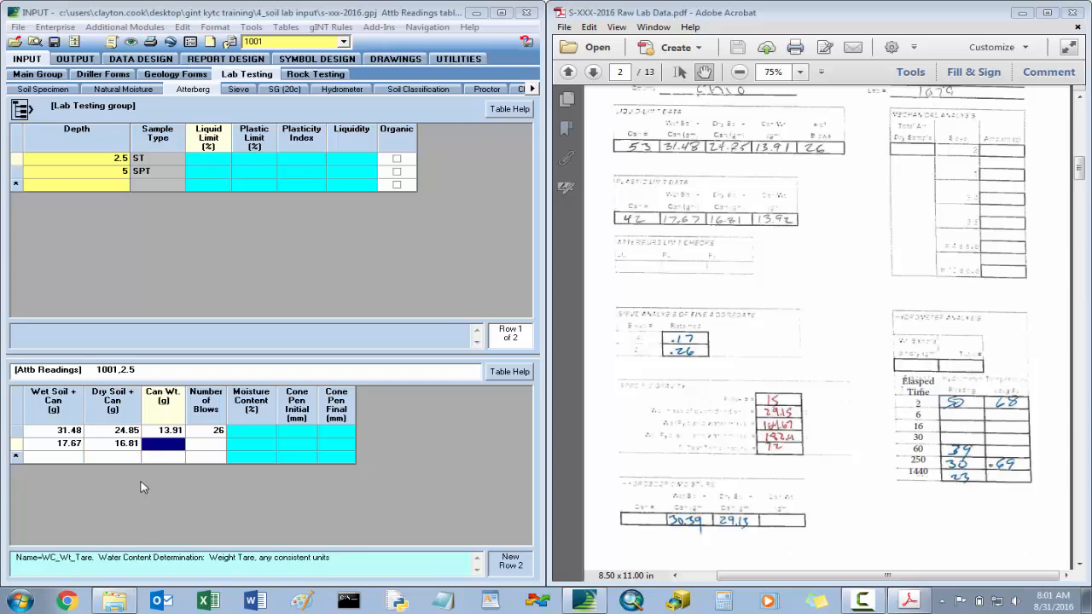
{"action": "type", "text": "13.92"}
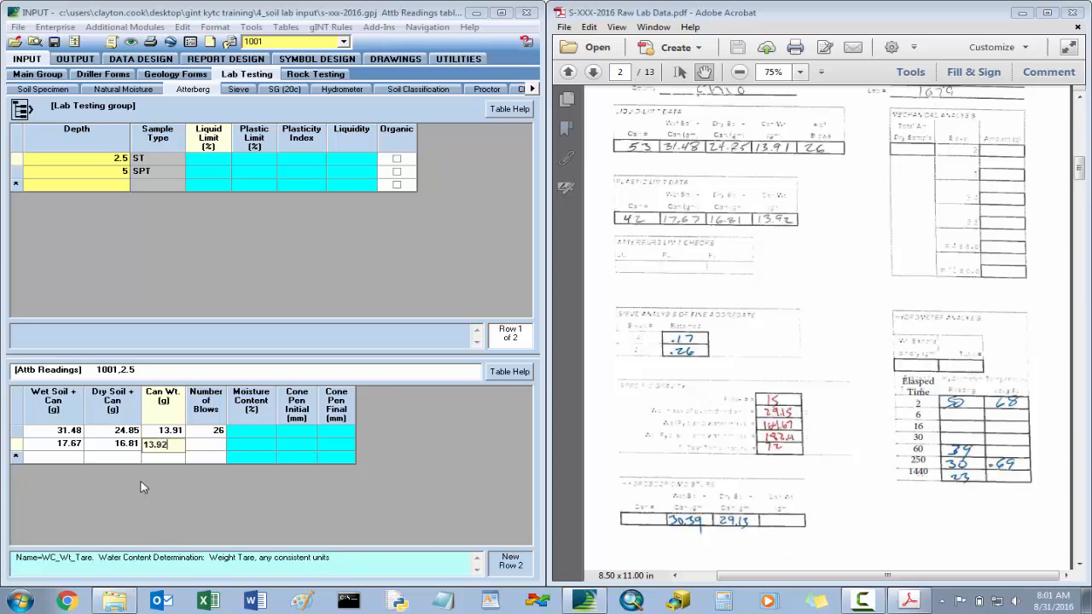
{"action": "key", "text": "Tab"}
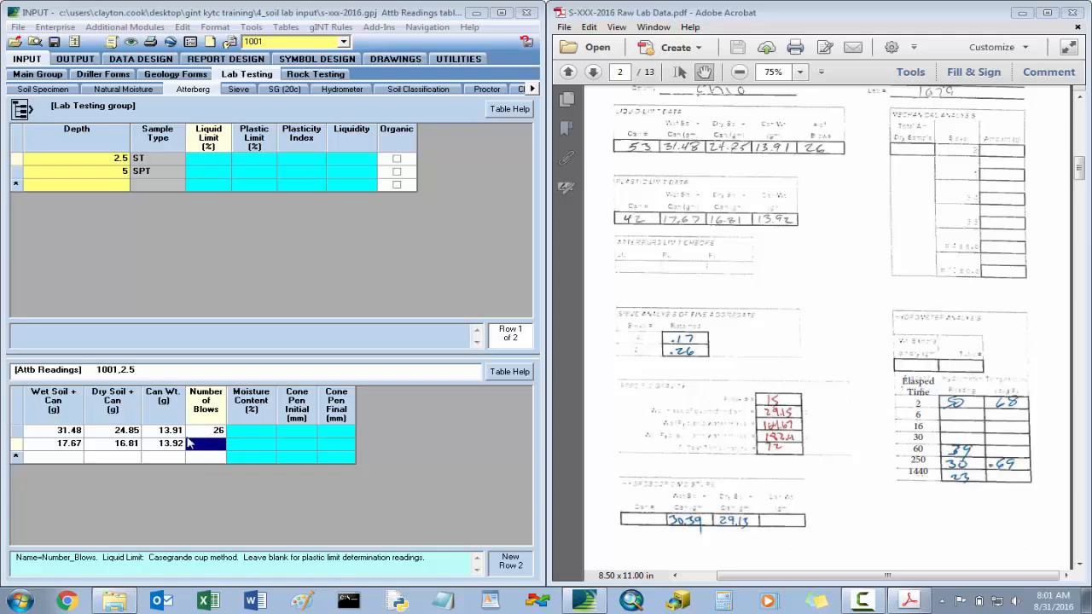
{"action": "left_click", "coordinate": [57, 44]}
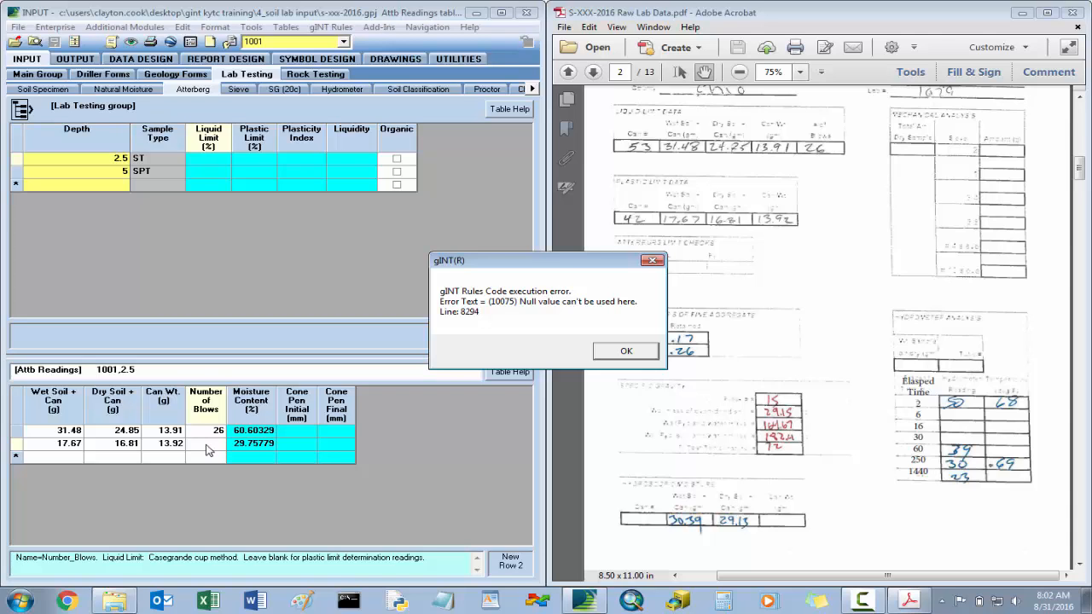
{"action": "left_click", "coordinate": [639, 353]}
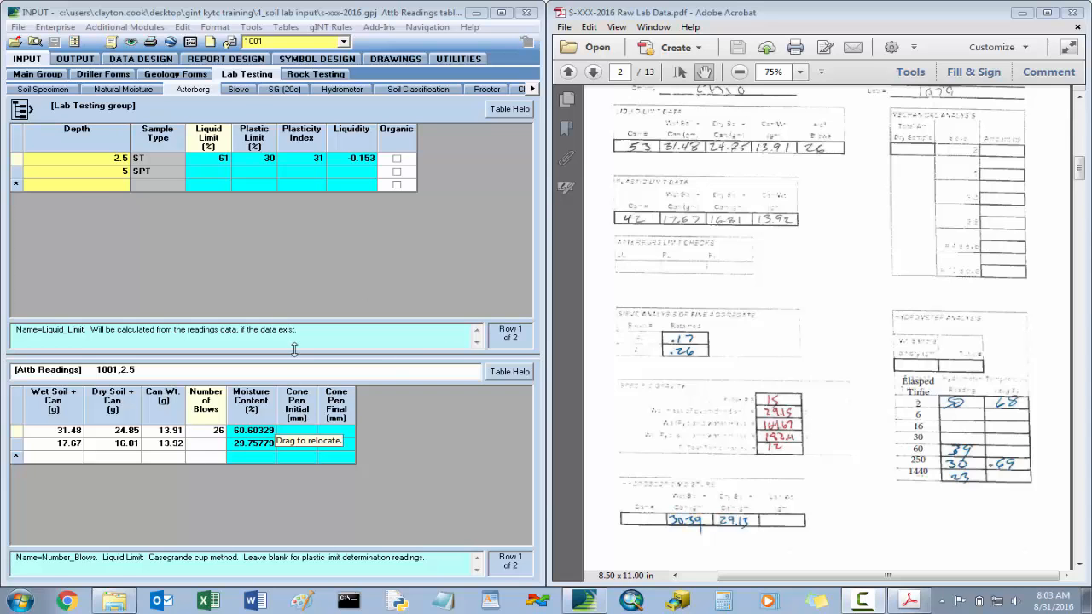
- Bring up the Sieve table and set the weight of fines tested for the depth 2.5 sample to 50 g
{"action": "left_click", "coordinate": [239, 90]}
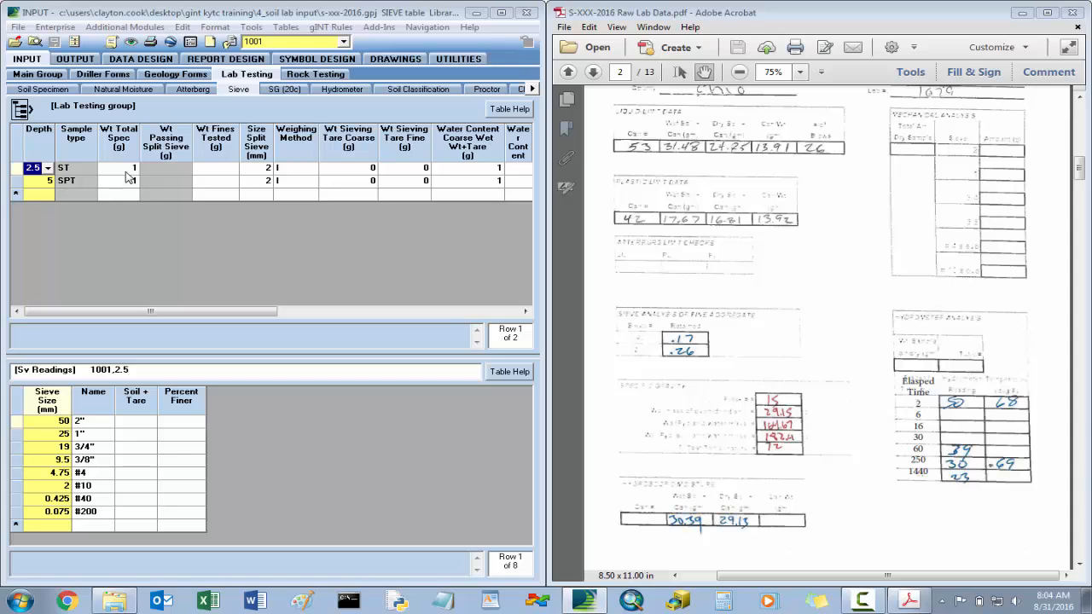
{"action": "left_click", "coordinate": [219, 171]}
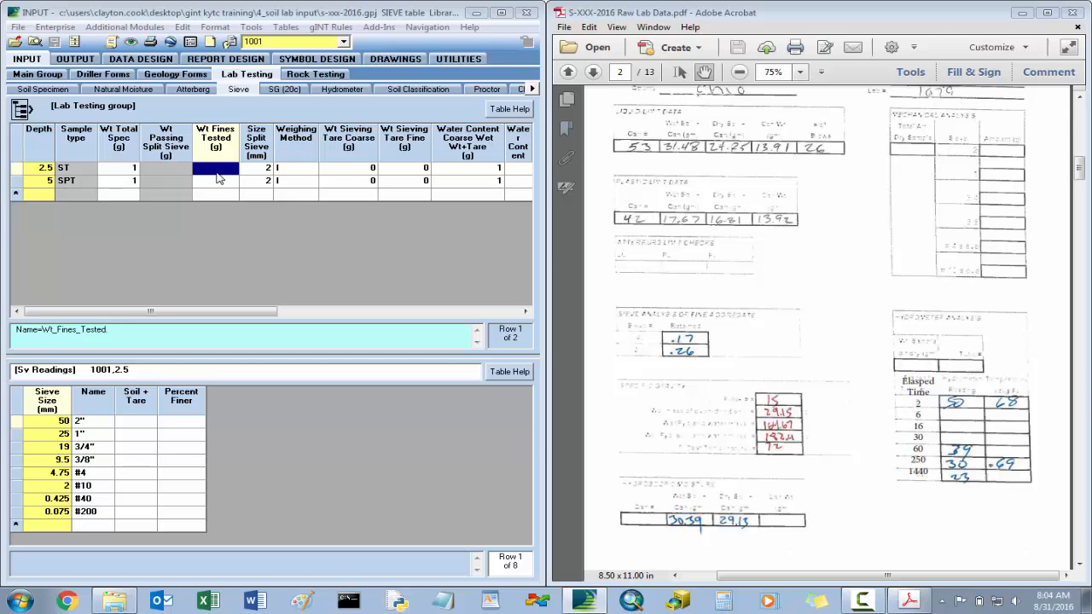
{"action": "type", "text": "50"}
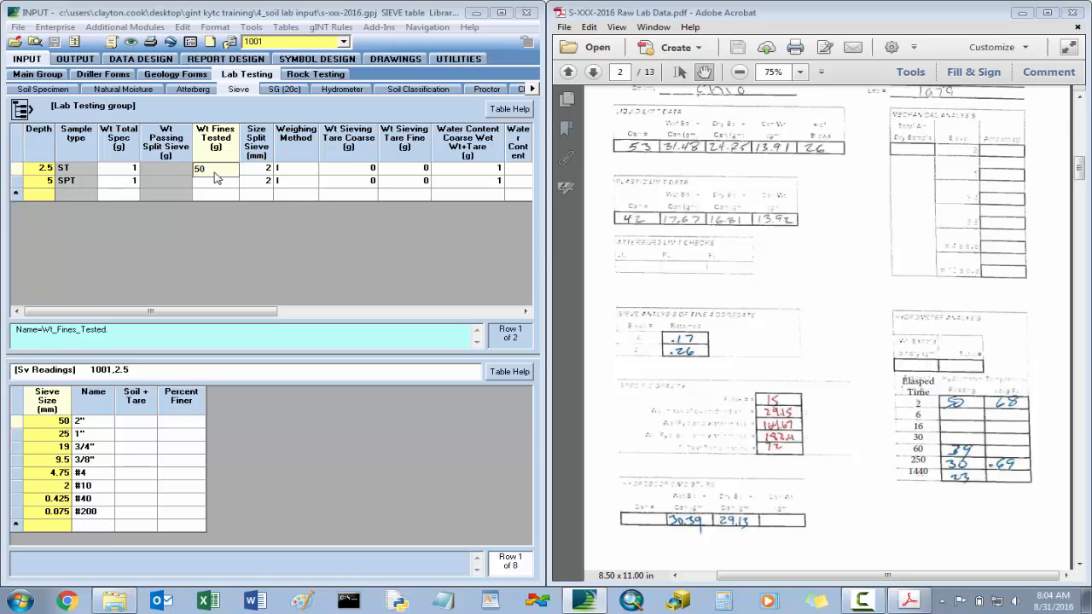
{"action": "key", "text": "Tab"}
{"action": "key", "text": "Tab"}
{"action": "key", "text": "Tab"}
{"action": "key", "text": "Tab"}
{"action": "key", "text": "Tab"}
{"action": "key", "text": "Tab"}
{"action": "key", "text": "Tab"}
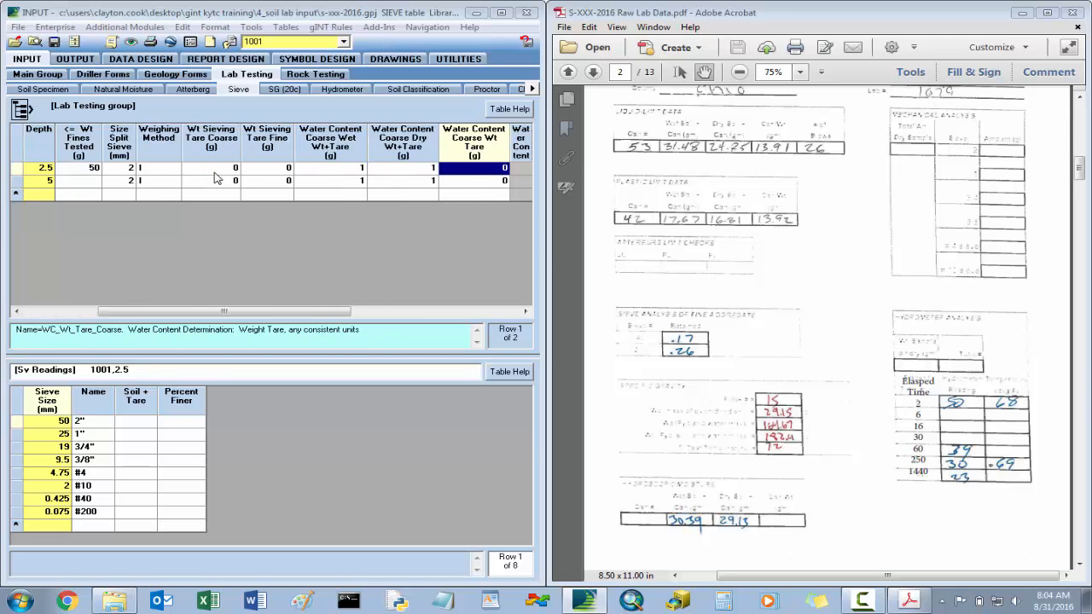
- Enter the hygroscopic moisture for depth 2.5 as fine water content: wet weight plus tare 30.39 and dry weight plus tare 29.13
{"action": "key", "text": "Tab"}
{"action": "key", "text": "Tab"}
{"action": "key", "text": "shift+Tab"}
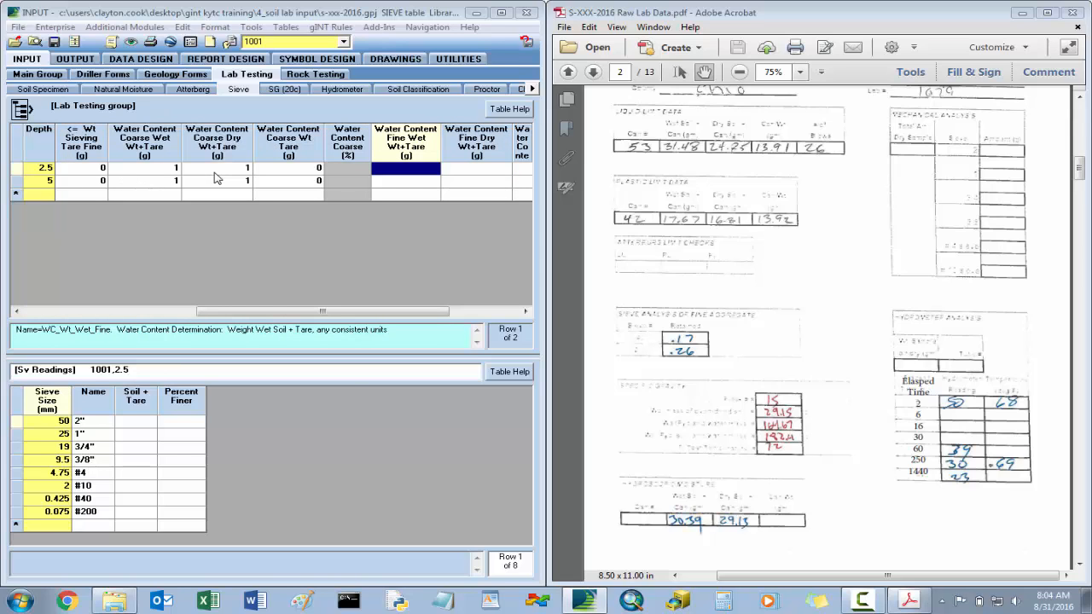
{"action": "left_click", "coordinate": [800, 73]}
{"action": "left_click", "coordinate": [833, 151]}
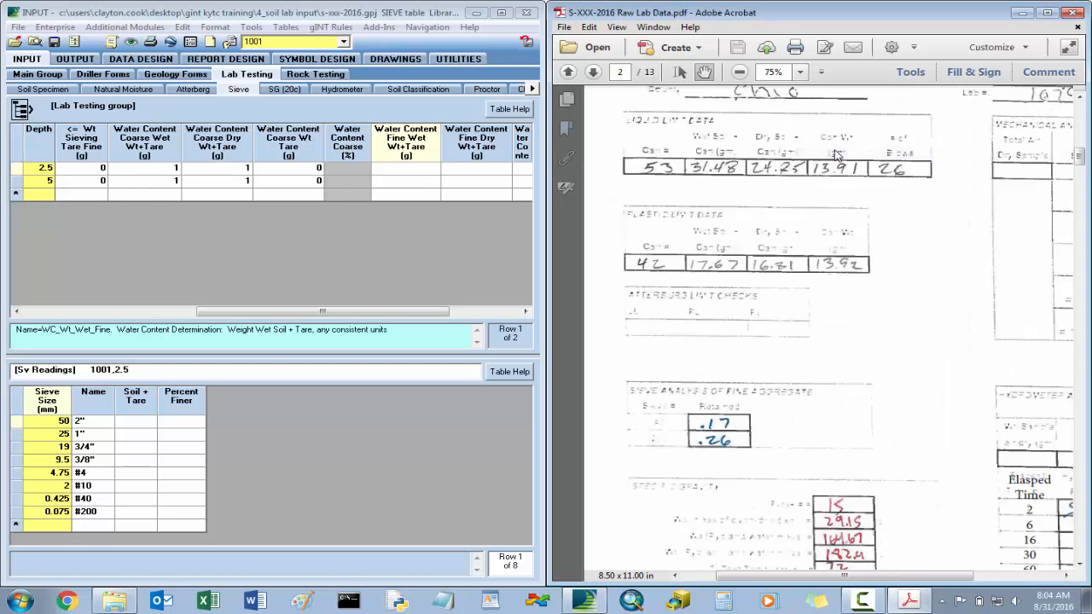
{"action": "scroll", "coordinate": [830, 392], "scroll_direction": "down", "scroll_amount": 5}
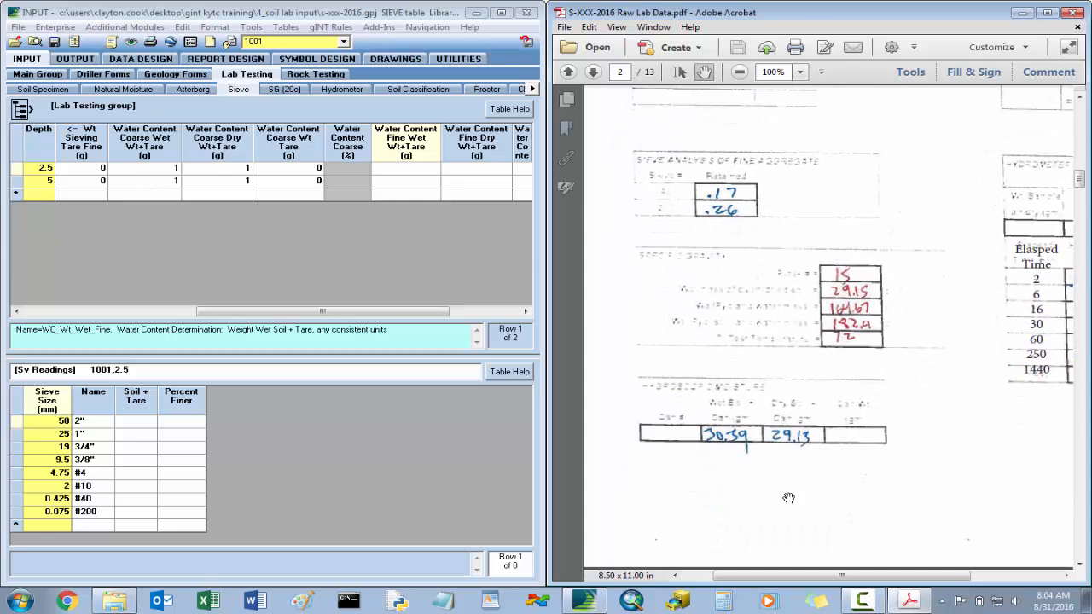
{"action": "left_click", "coordinate": [408, 170]}
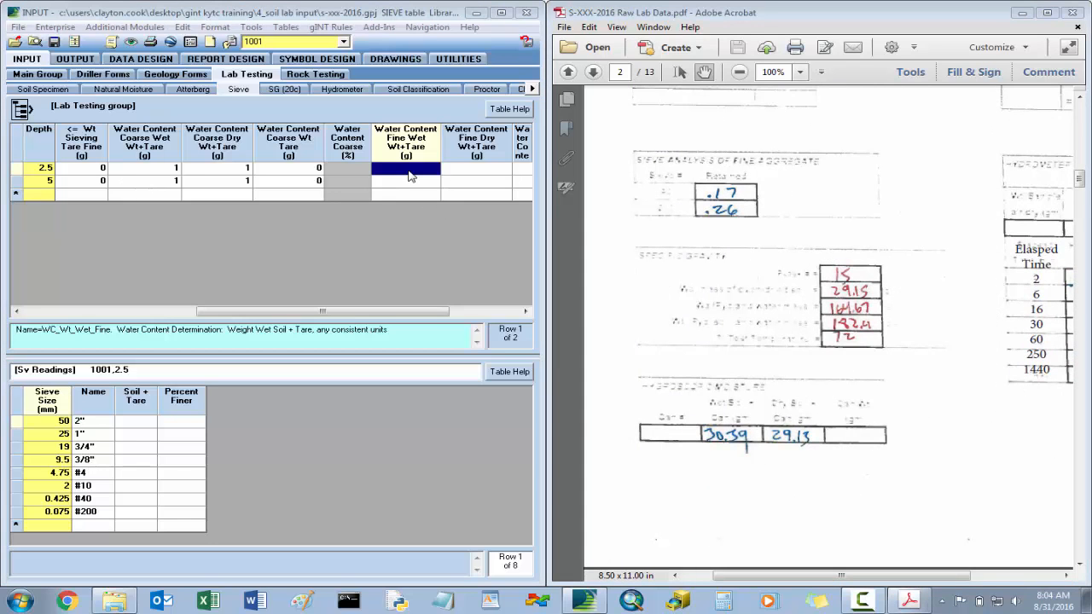
{"action": "type", "text": "30.39"}
{"action": "key", "text": "Tab"}
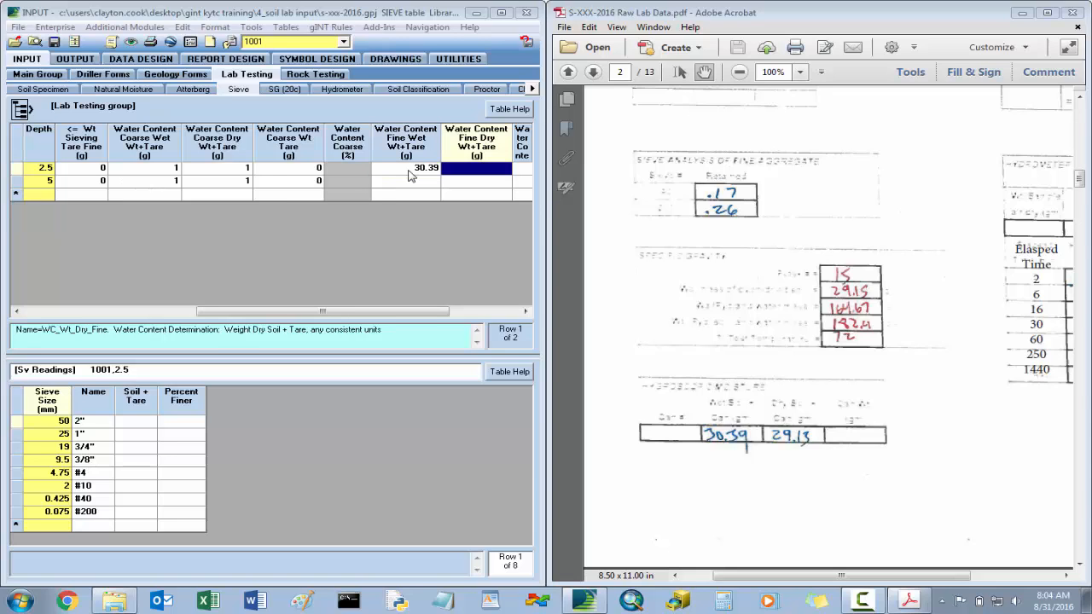
{"action": "type", "text": "29.13"}
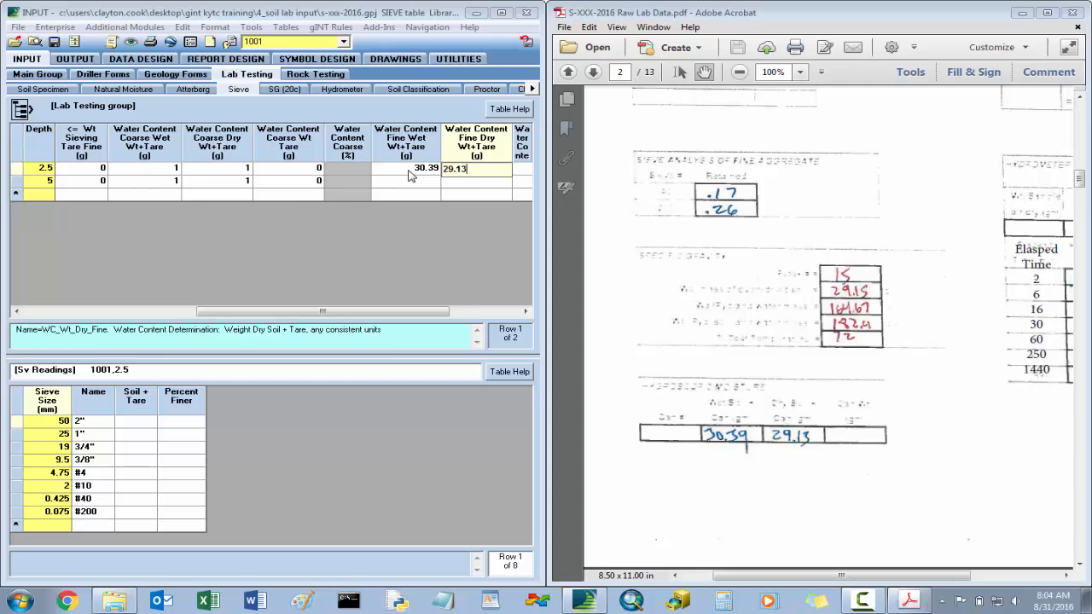
{"action": "key", "text": "Tab"}
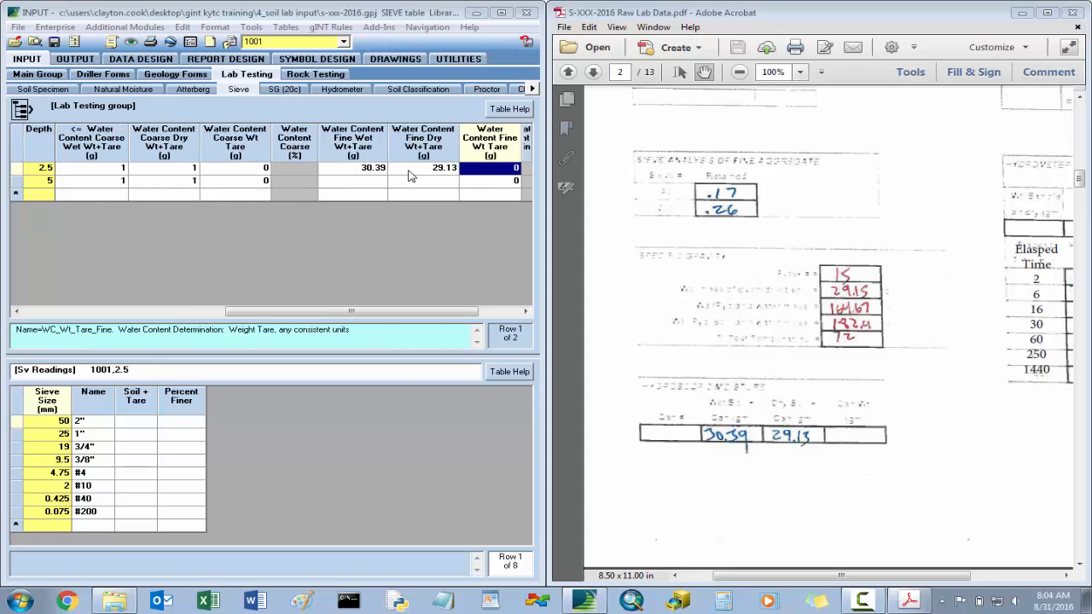
- Examine the depth 2.5 sieve row across its remaining water content, weighing and tare columns, finishing on the depth
{"action": "key", "text": "Right"}
{"action": "key", "text": "Right"}
{"action": "key", "text": "Left"}
{"action": "key", "text": "Left"}
{"action": "key", "text": "Left"}
{"action": "key", "text": "Left"}
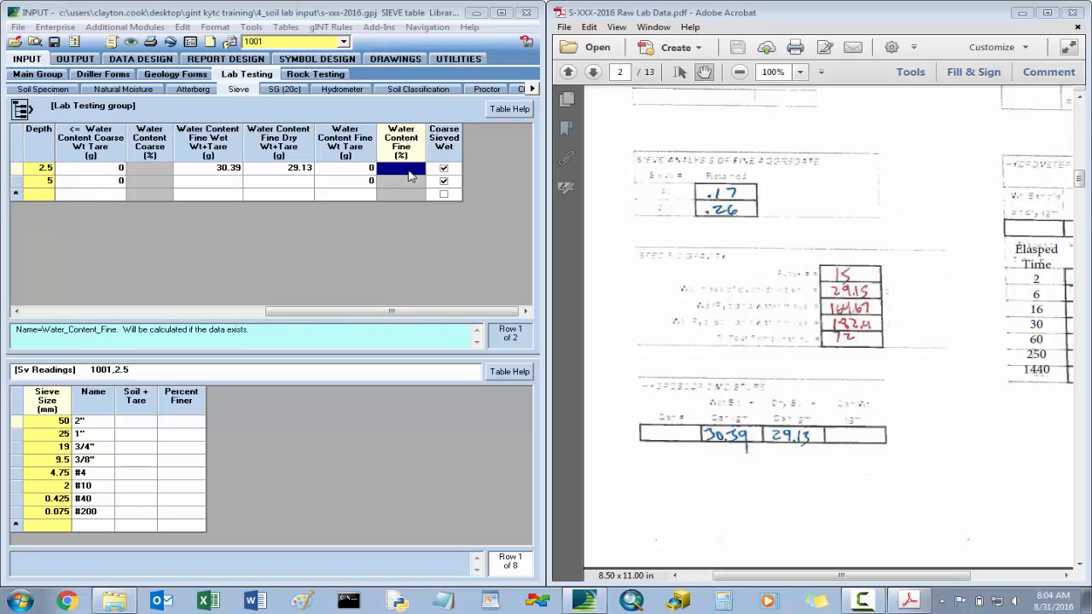
{"action": "key", "text": "Left"}
{"action": "key", "text": "Left"}
{"action": "key", "text": "Left"}
{"action": "key", "text": "Left"}
{"action": "key", "text": "Left"}
{"action": "key", "text": "Left"}
{"action": "key", "text": "Left"}
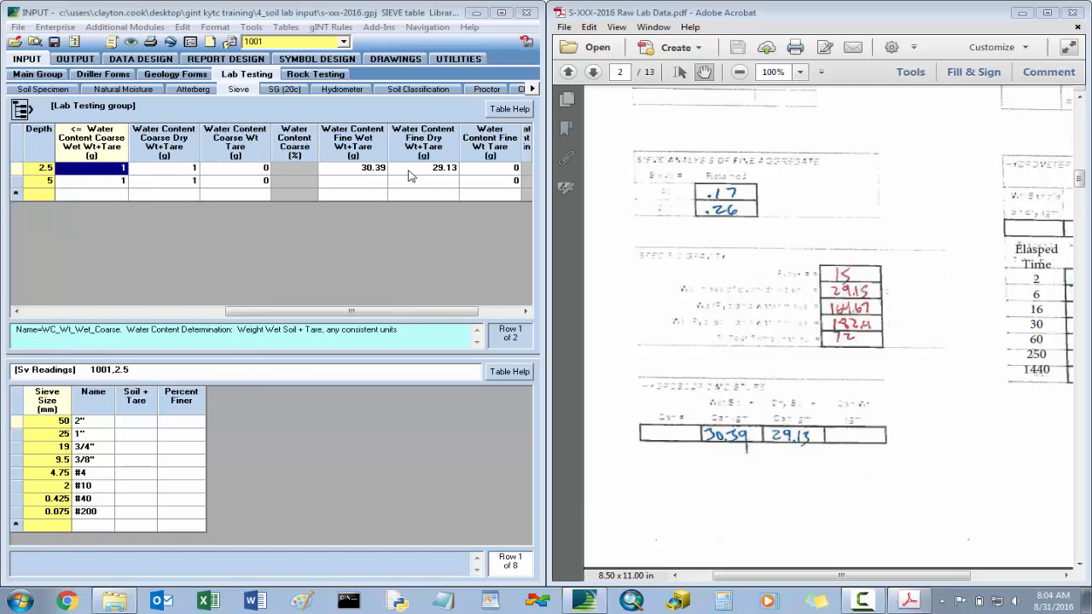
{"action": "key", "text": "Left"}
{"action": "key", "text": "Left"}
{"action": "key", "text": "Left"}
{"action": "key", "text": "Left"}
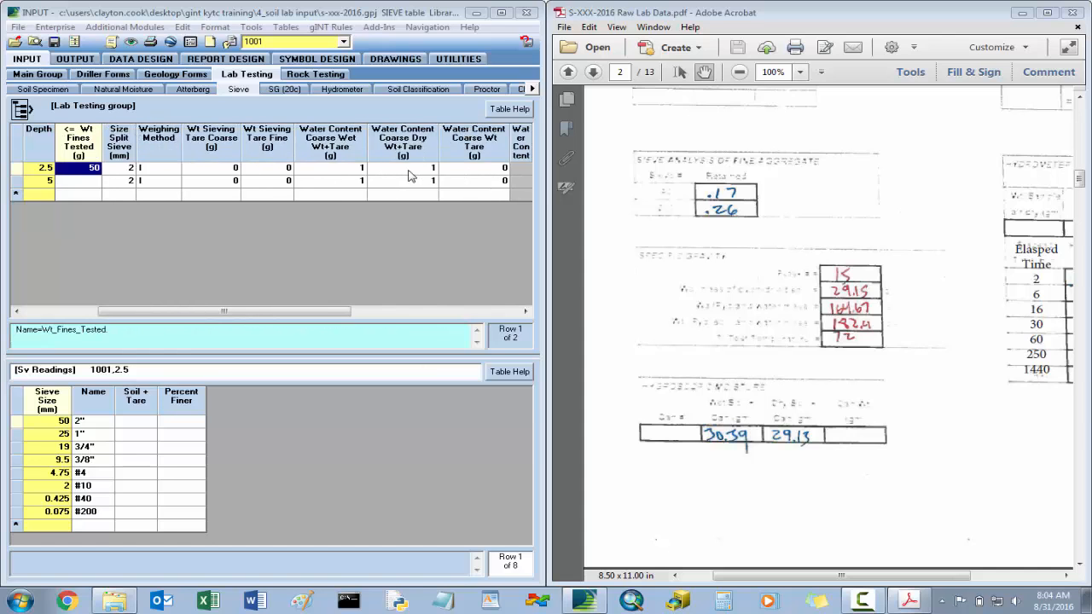
{"action": "key", "text": "Left"}
{"action": "key", "text": "Left"}
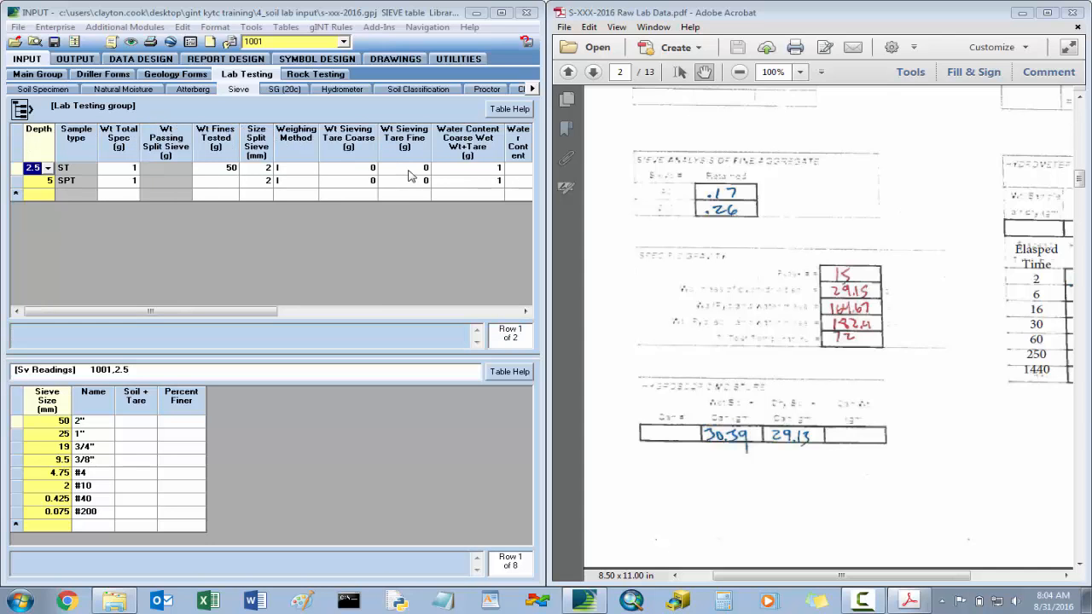
- Check the mechanical analysis section of the worksheet and enter 0 as the soil plus tare weight for the #10 sieve at depth 2.5
{"action": "left_click", "coordinate": [137, 462]}
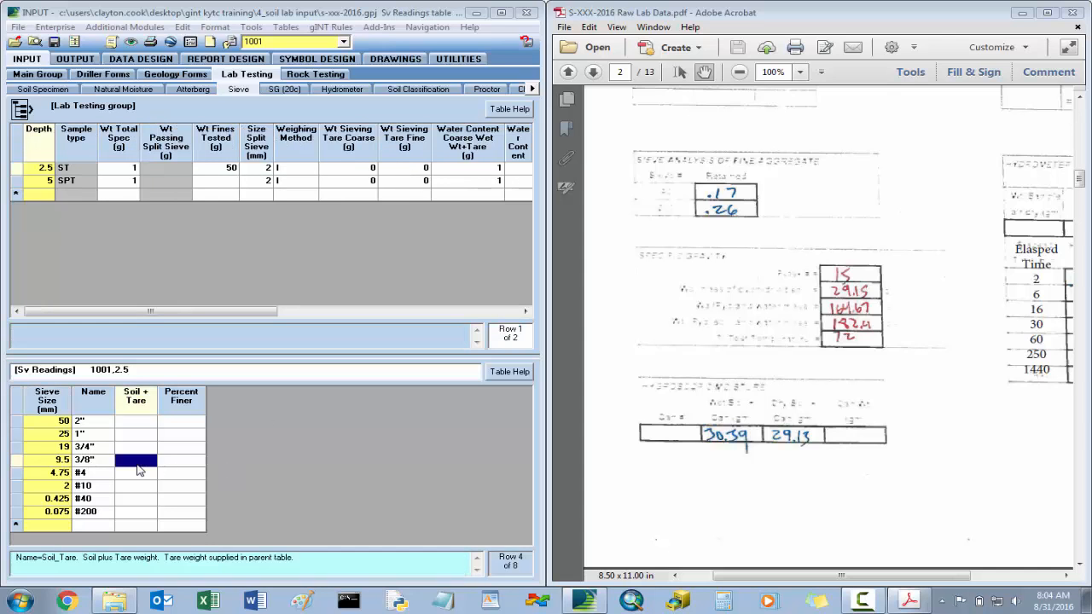
{"action": "left_click_drag", "start_coordinate": [894, 224], "coordinate": [822, 322]}
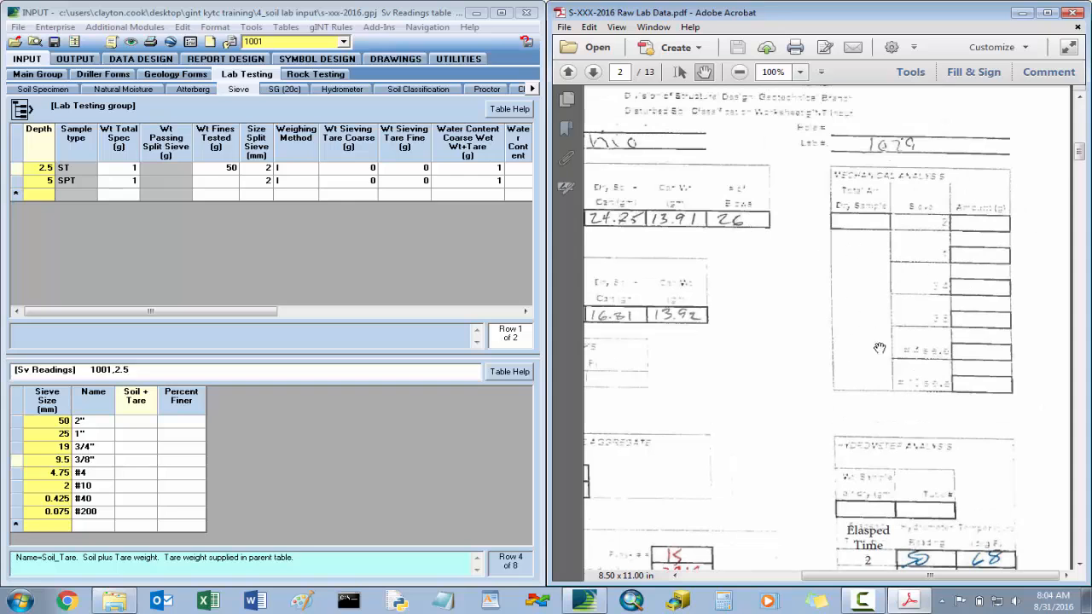
{"action": "left_click", "coordinate": [142, 487]}
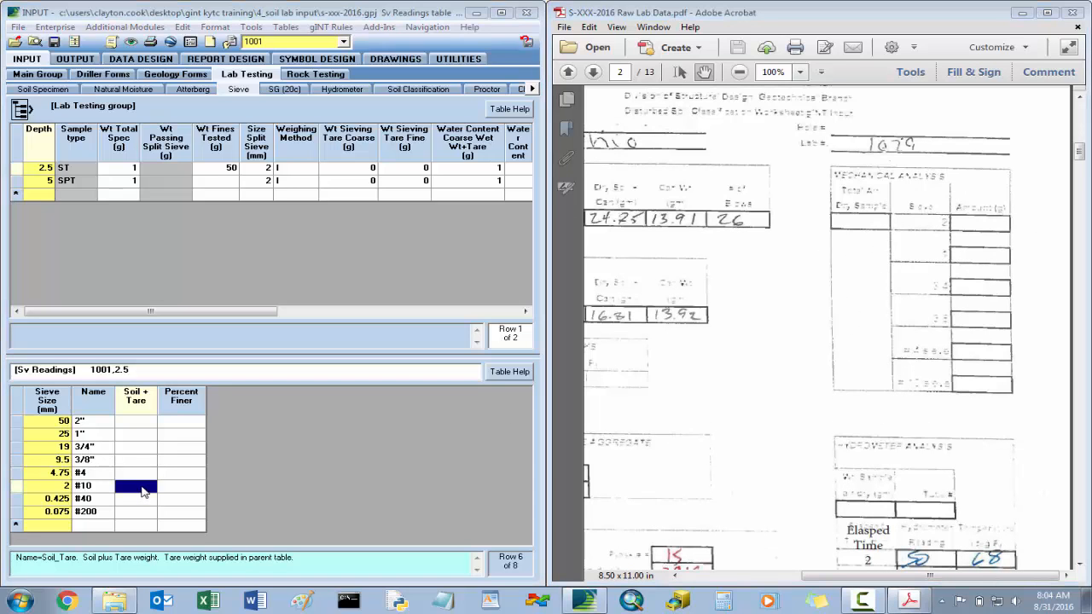
{"action": "type", "text": "0"}
{"action": "key", "text": "Return"}
- Enter the fine sieve readings for depth 2.5, 0.17 on #40 and 0.26 on #200, save the project, and review the sieve row
{"action": "left_click_drag", "start_coordinate": [701, 388], "coordinate": [921, 336]}
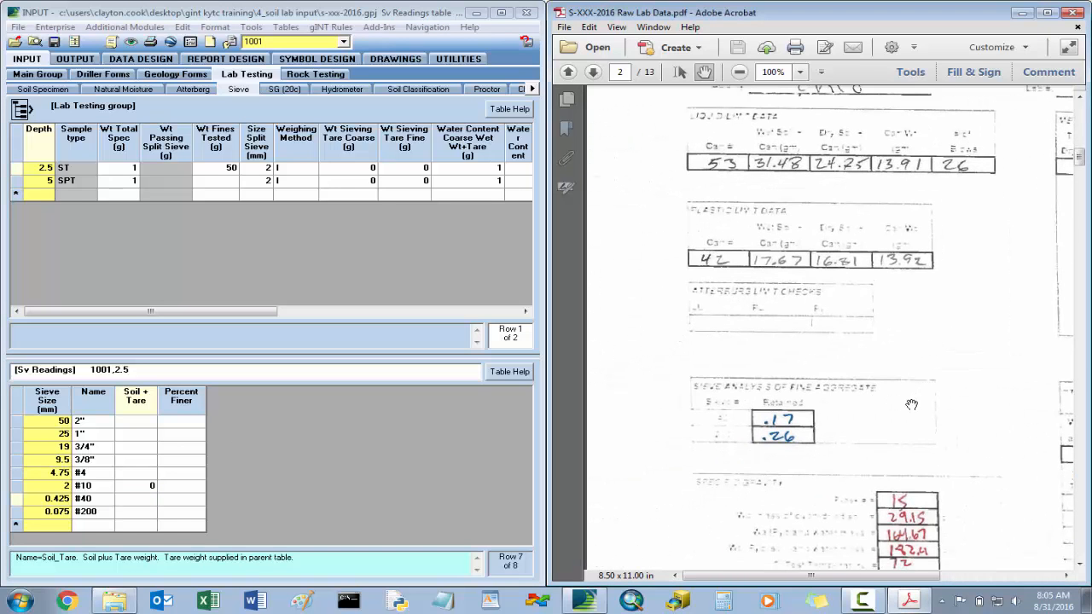
{"action": "left_click_drag", "start_coordinate": [898, 406], "coordinate": [836, 235]}
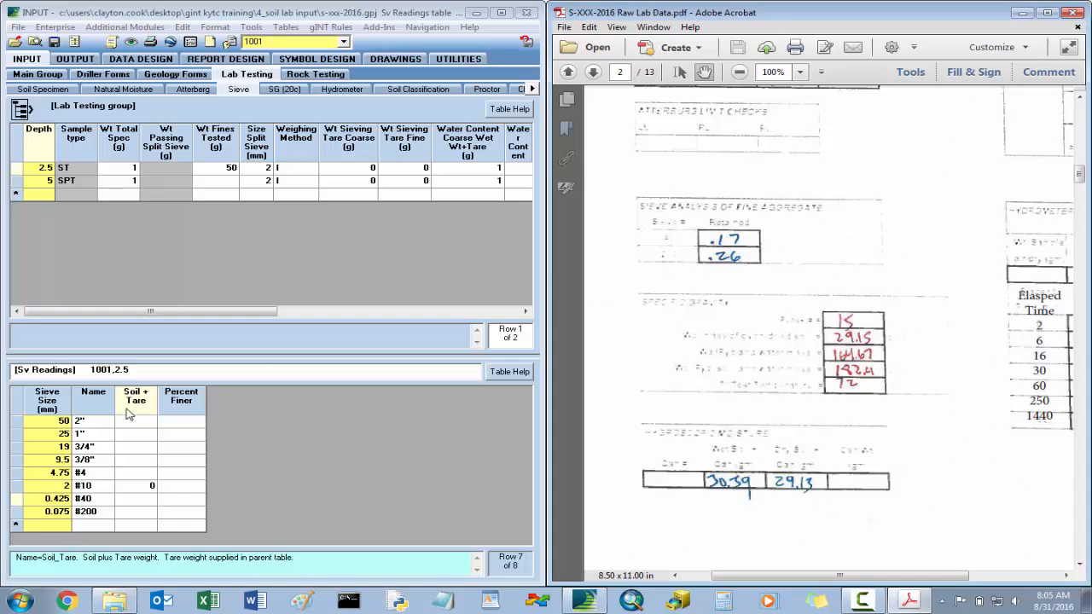
{"action": "left_click", "coordinate": [145, 506]}
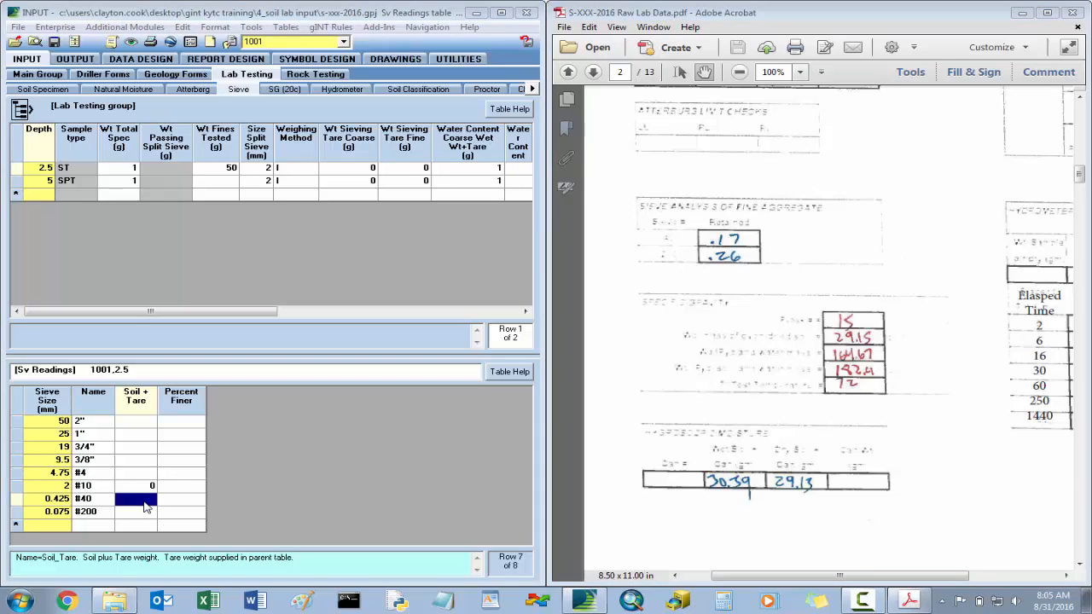
{"action": "type", "text": ".17"}
{"action": "key", "text": "Return"}
{"action": "type", "text": ".26"}
{"action": "key", "text": "Up"}
{"action": "key", "text": "Up"}
{"action": "key", "text": "Up"}
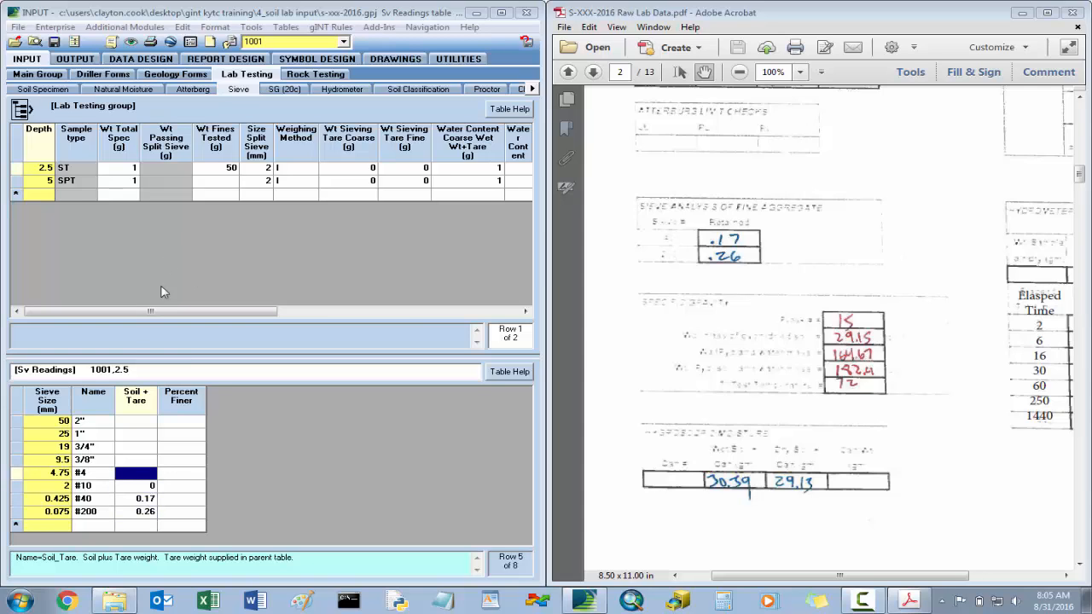
{"action": "left_click", "coordinate": [54, 41]}
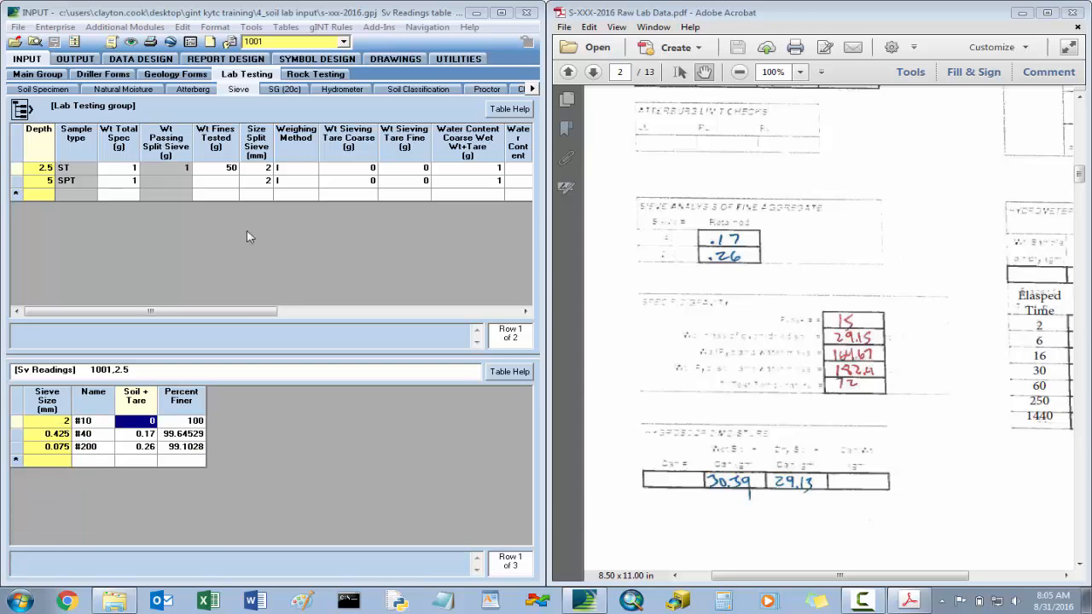
{"action": "left_click_drag", "start_coordinate": [241, 312], "coordinate": [483, 312]}
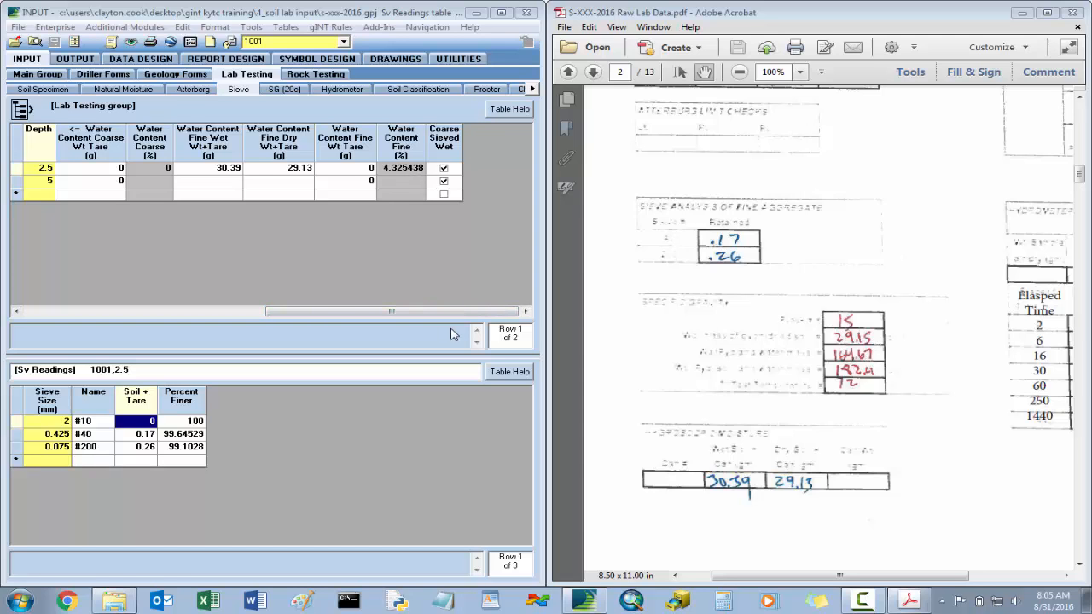
{"action": "left_click_drag", "start_coordinate": [451, 311], "coordinate": [205, 311]}
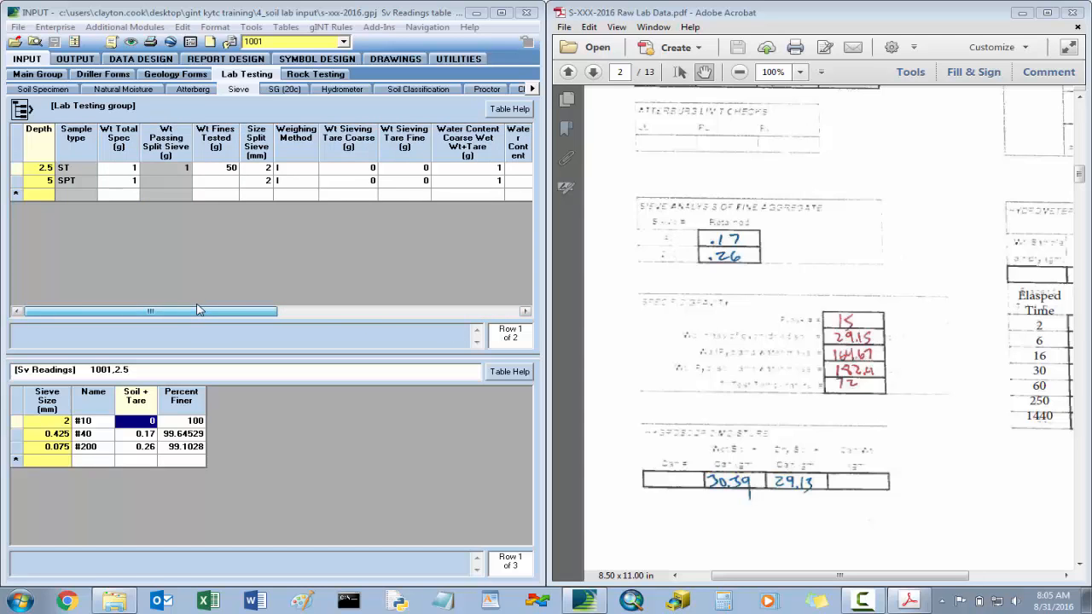
- Start a specific gravity record for depth 2.5 in hole 1001 with a test temperature of 72 °F
{"action": "left_click", "coordinate": [287, 89]}
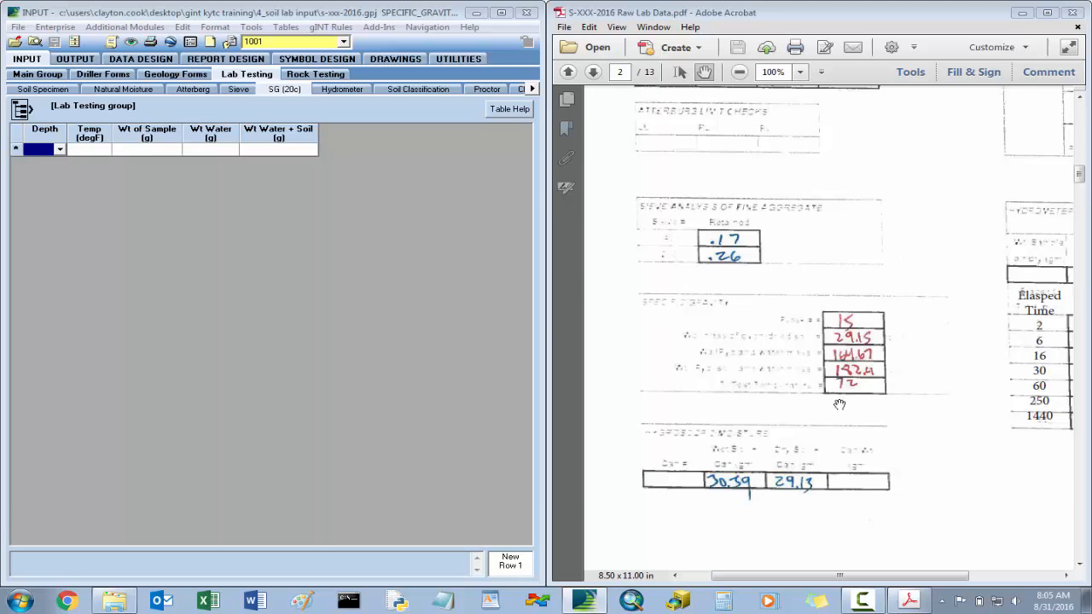
{"action": "left_click", "coordinate": [60, 151]}
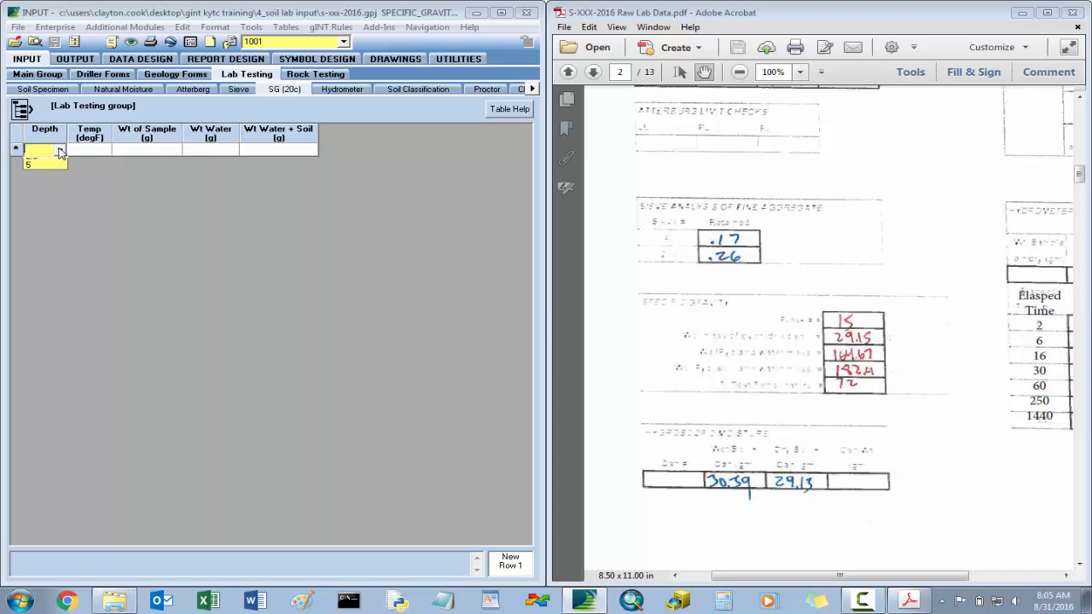
{"action": "left_click", "coordinate": [53, 168]}
{"action": "left_click", "coordinate": [60, 150]}
{"action": "left_click", "coordinate": [55, 162]}
{"action": "key", "text": "Tab"}
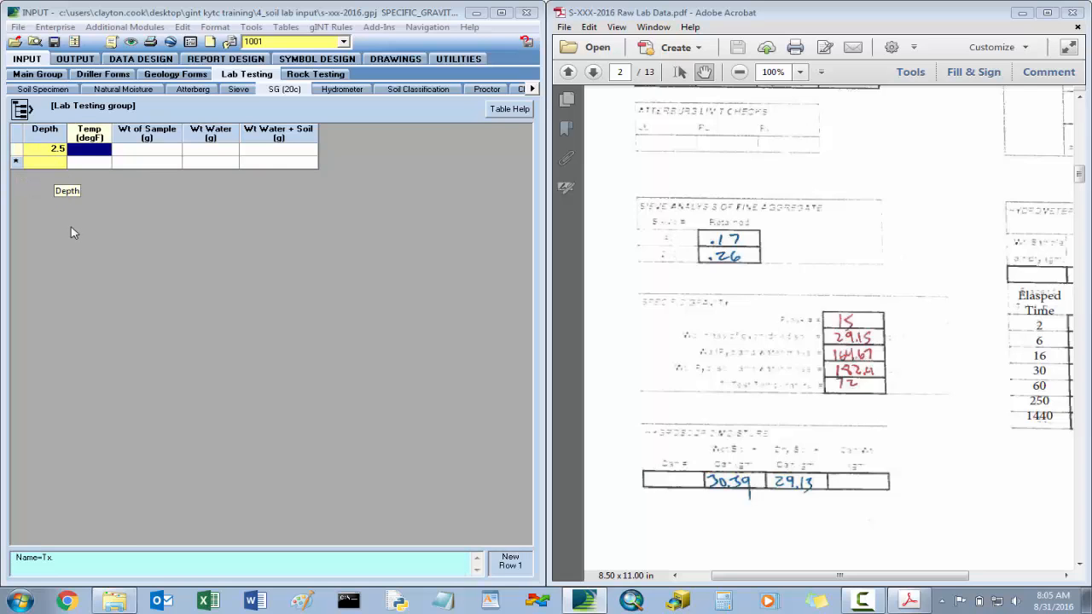
{"action": "type", "text": "72"}
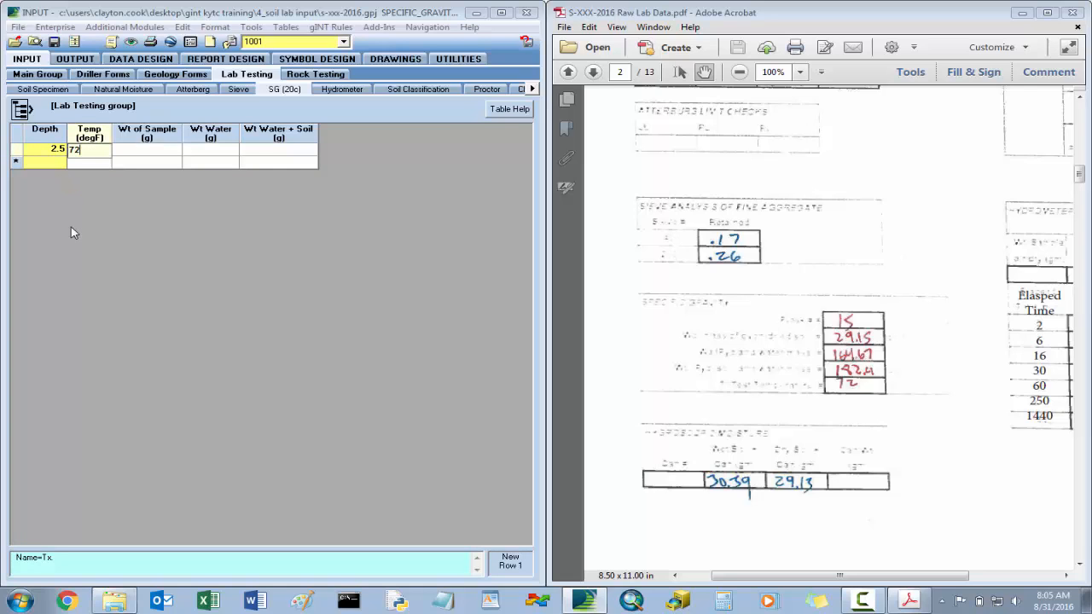
{"action": "key", "text": "Tab"}
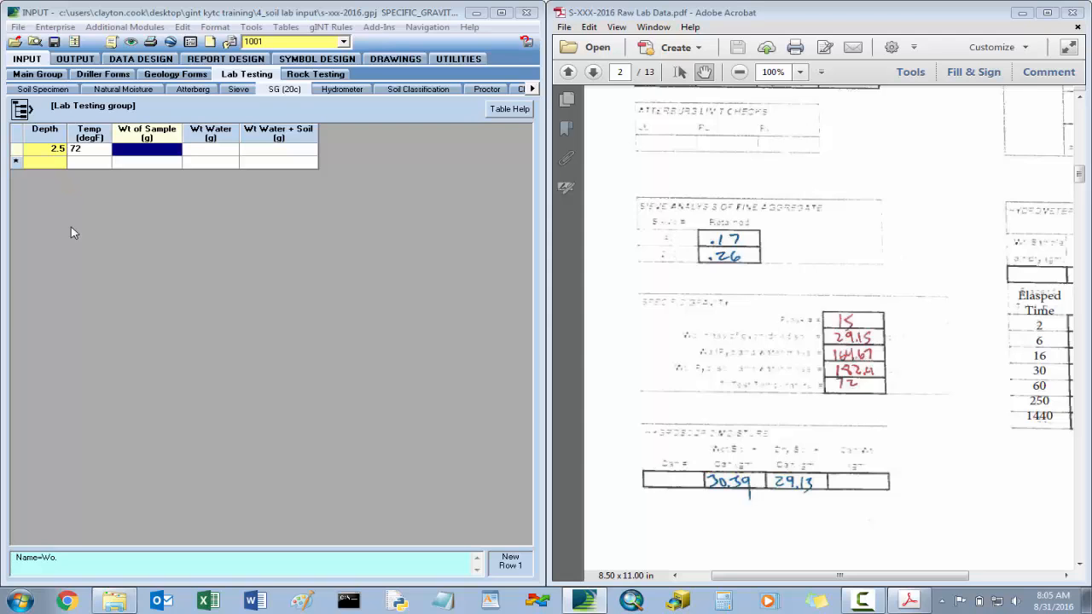
- Enter the depth 2.5 specific gravity weights: sample 29.15, water 164.67 and water plus soil 182.4, and save the project
{"action": "type", "text": "2"}
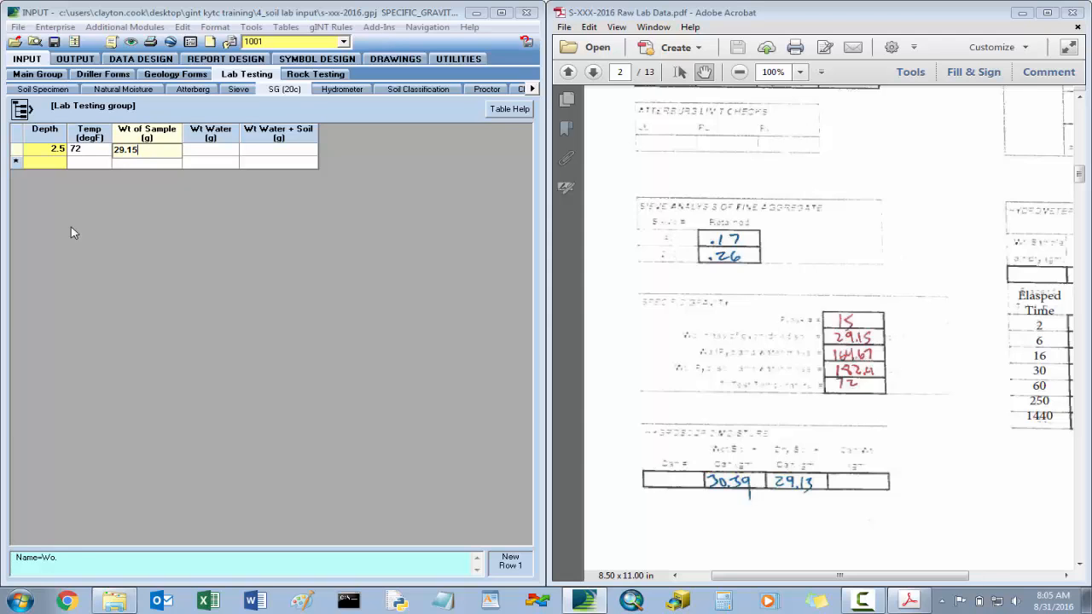
{"action": "type", "text": "9.15"}
{"action": "key", "text": "Tab"}
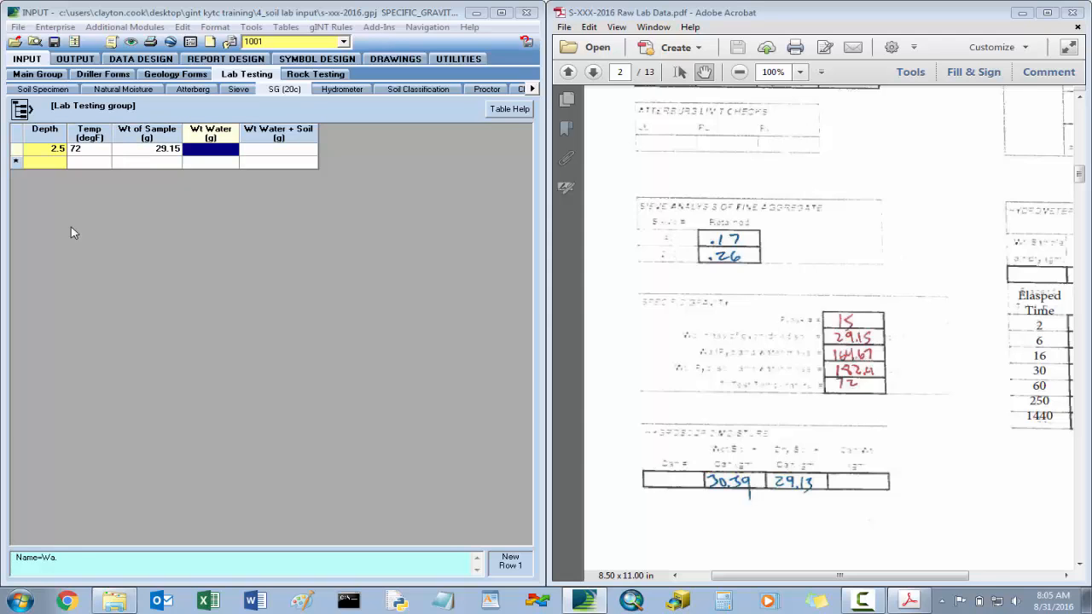
{"action": "type", "text": "164"}
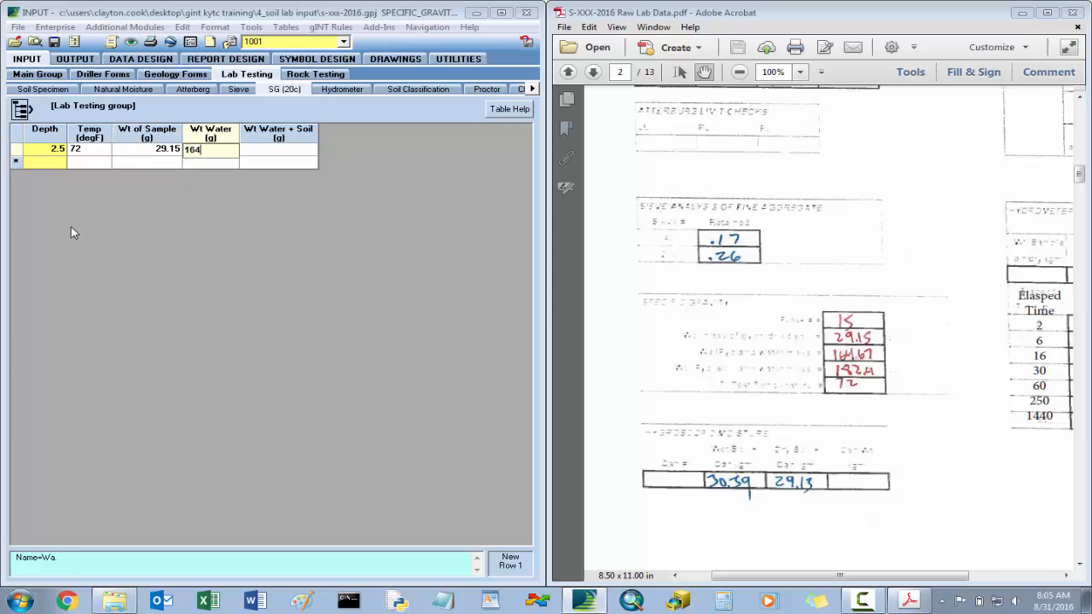
{"action": "type", "text": ".67"}
{"action": "key", "text": "Tab"}
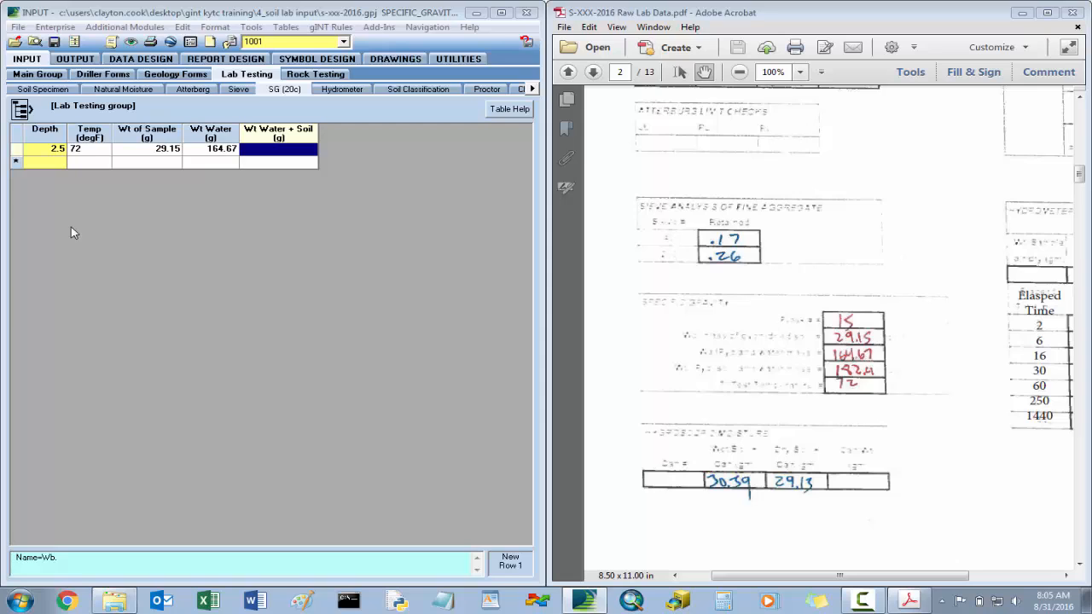
{"action": "type", "text": "182.4"}
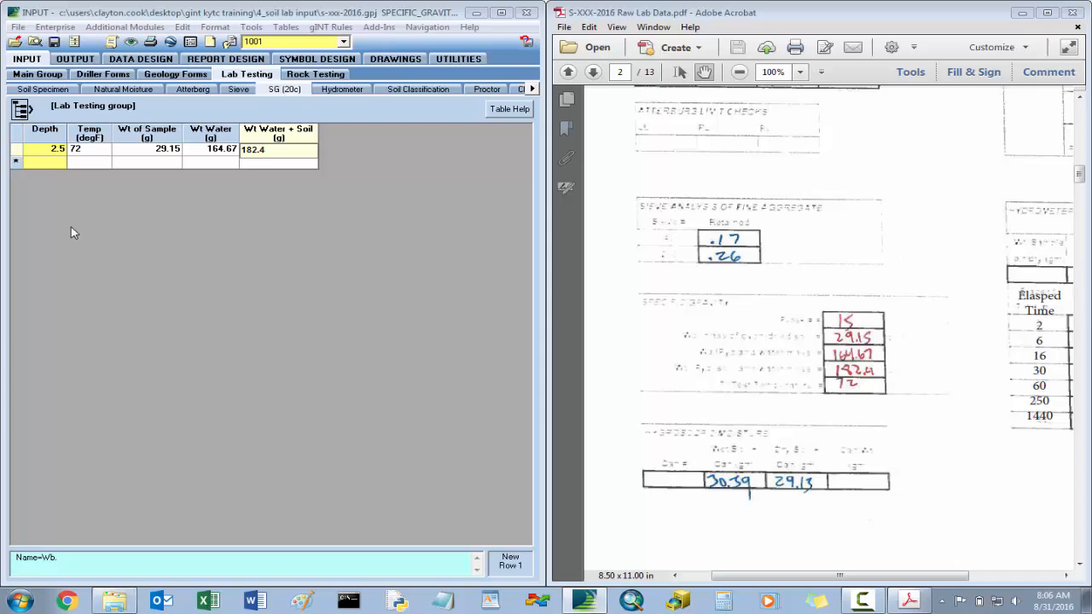
{"action": "key", "text": "Return"}
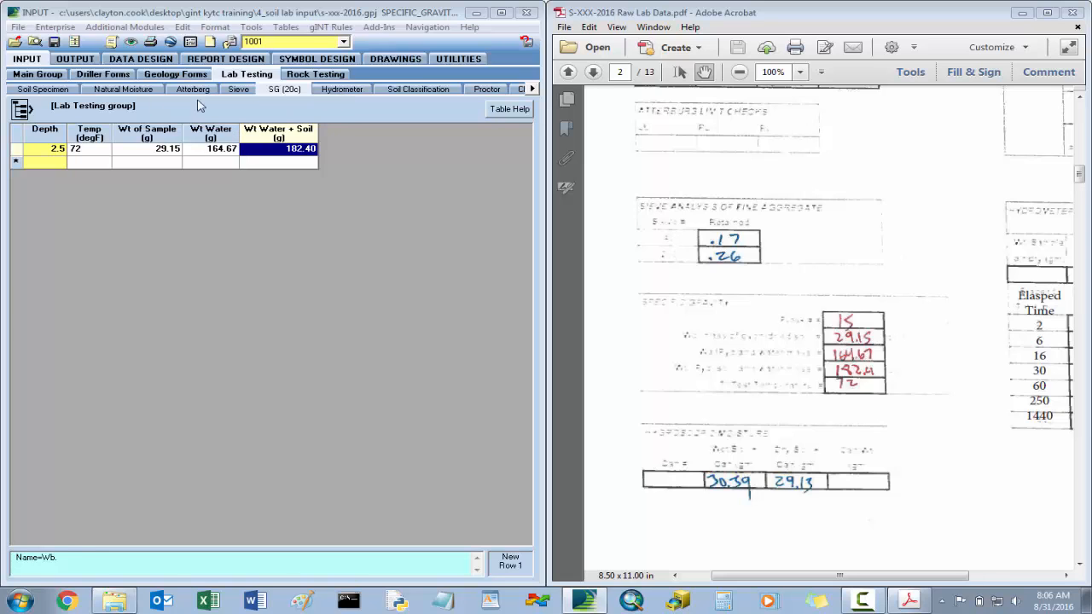
{"action": "left_click", "coordinate": [54, 42]}
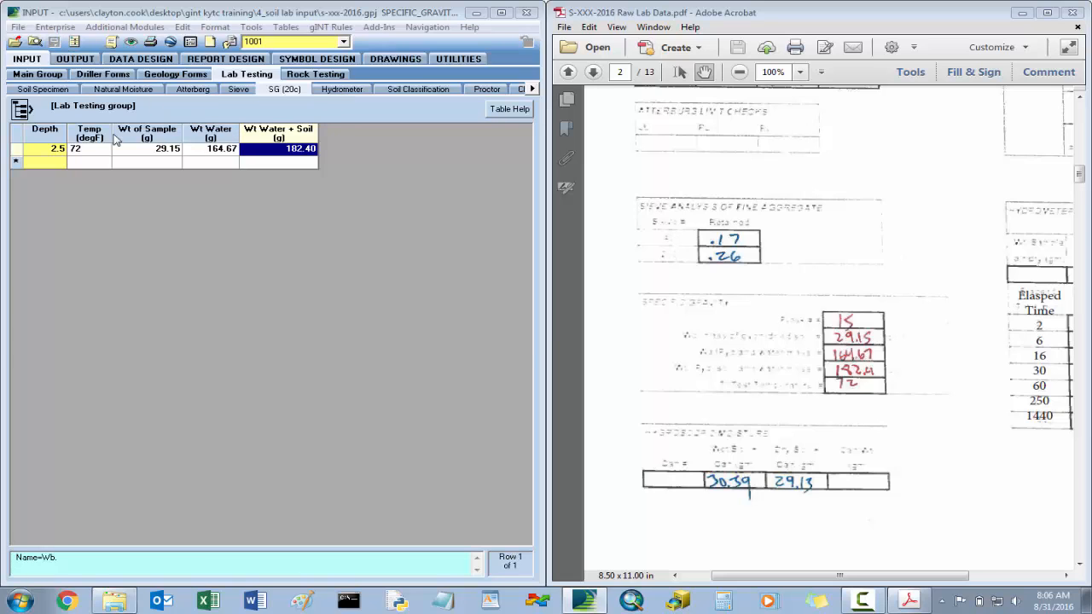
- Examine the depth 2.5 row of the hydrometer table and the field properties of HydrometerID, including its lookup and default value
{"action": "left_click", "coordinate": [340, 94]}
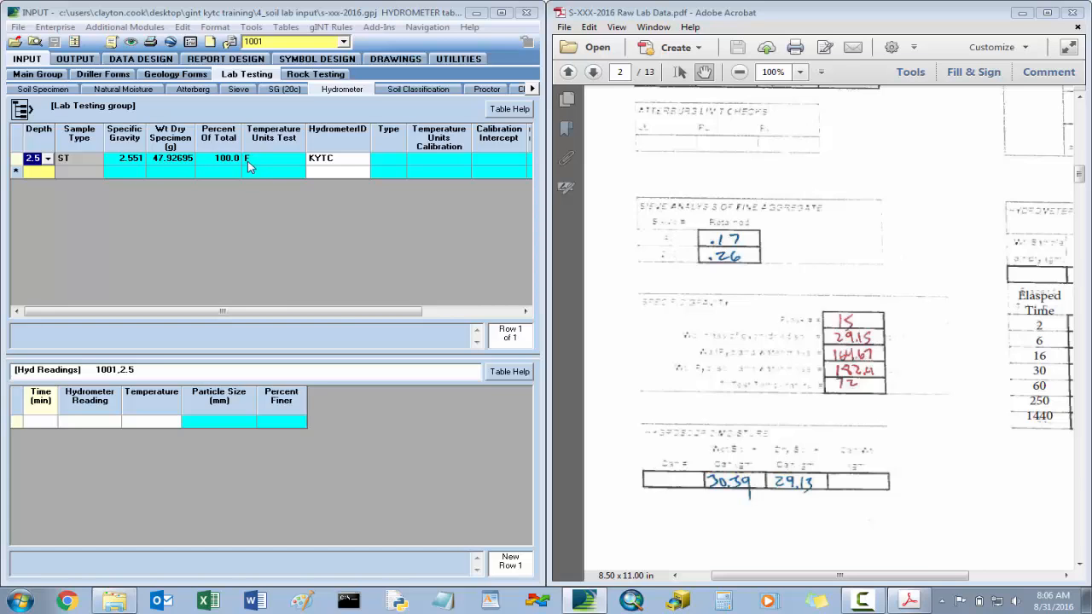
{"action": "left_click_drag", "start_coordinate": [364, 311], "coordinate": [455, 314]}
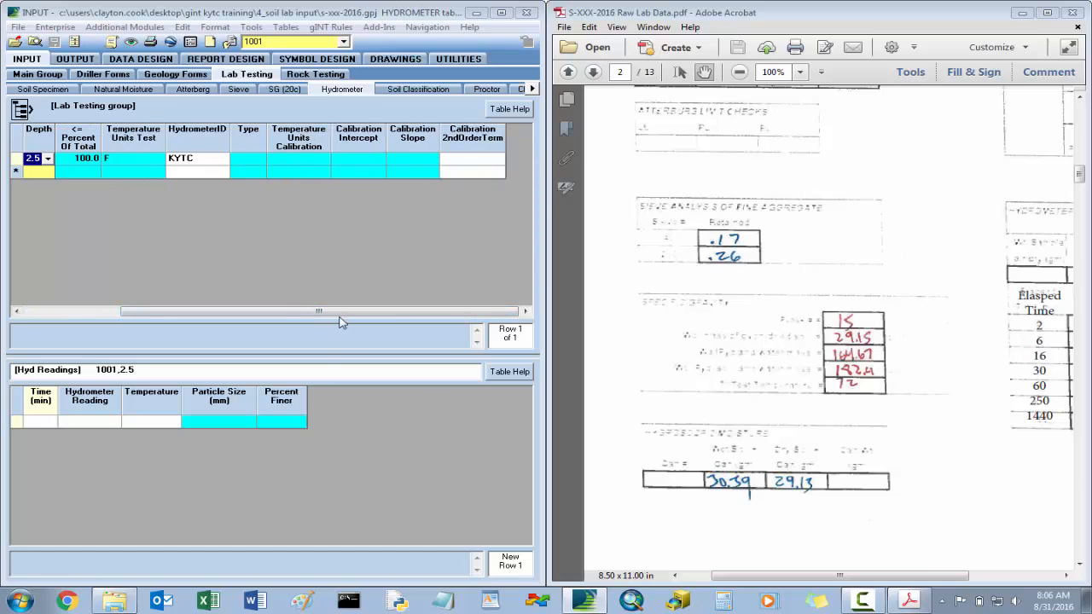
{"action": "left_click_drag", "start_coordinate": [344, 316], "coordinate": [289, 313]}
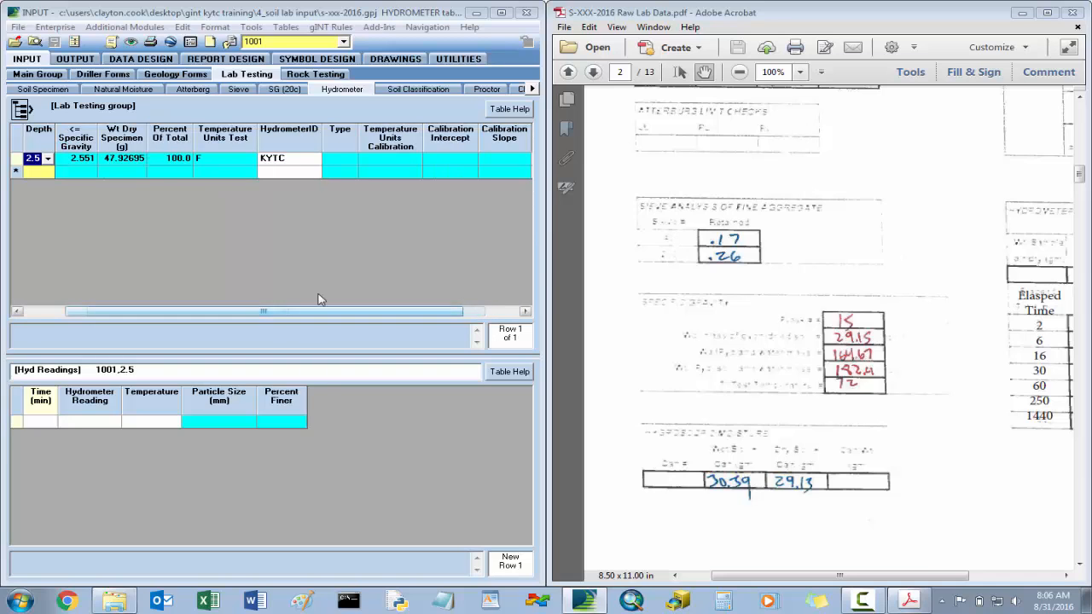
{"action": "left_click", "coordinate": [298, 160]}
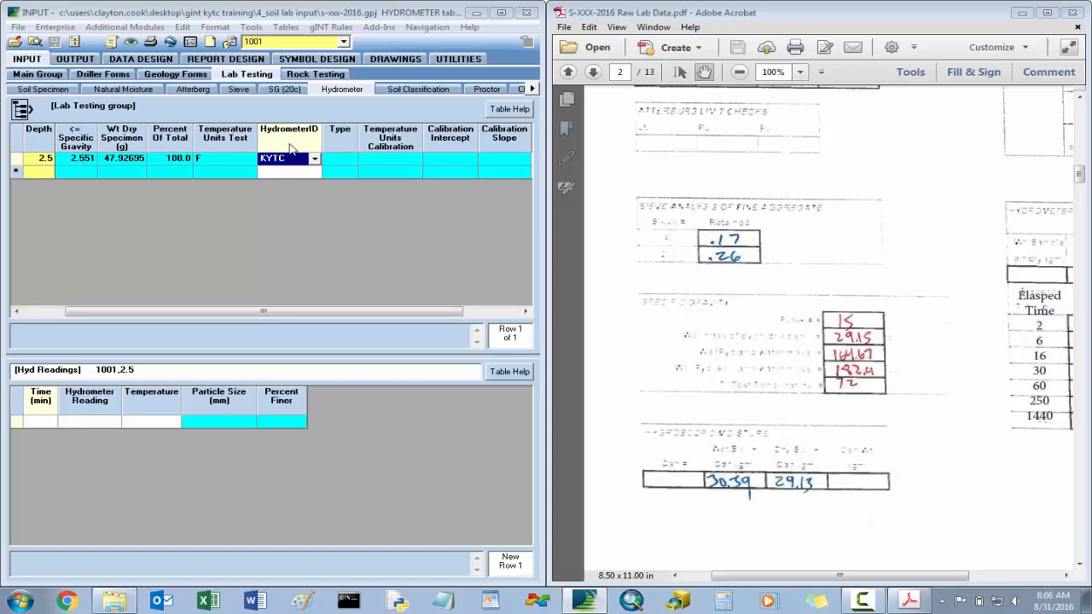
{"action": "right_click", "coordinate": [291, 143]}
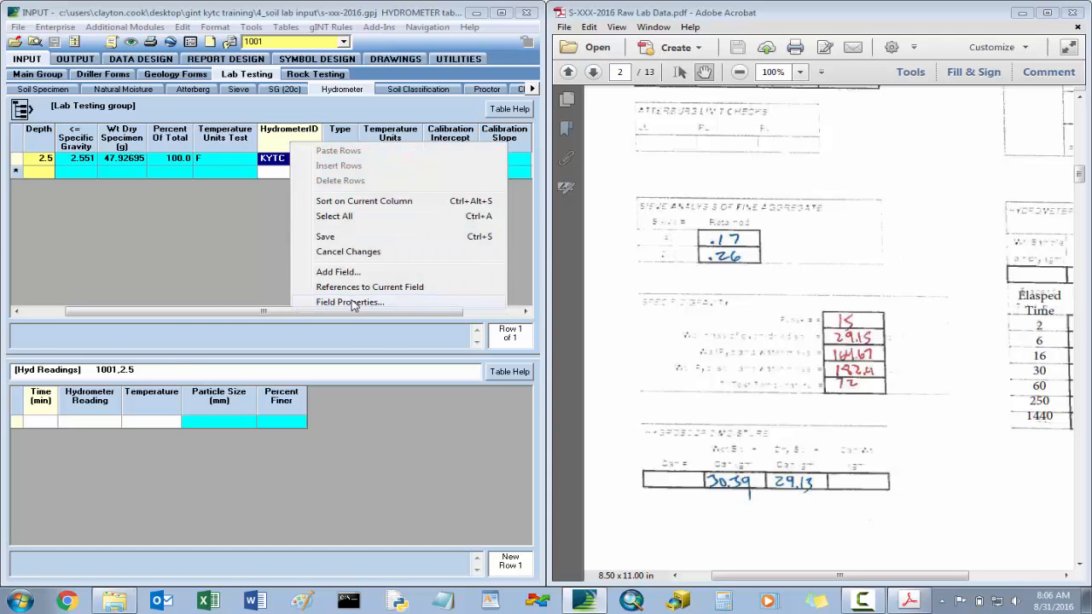
{"action": "left_click", "coordinate": [350, 302]}
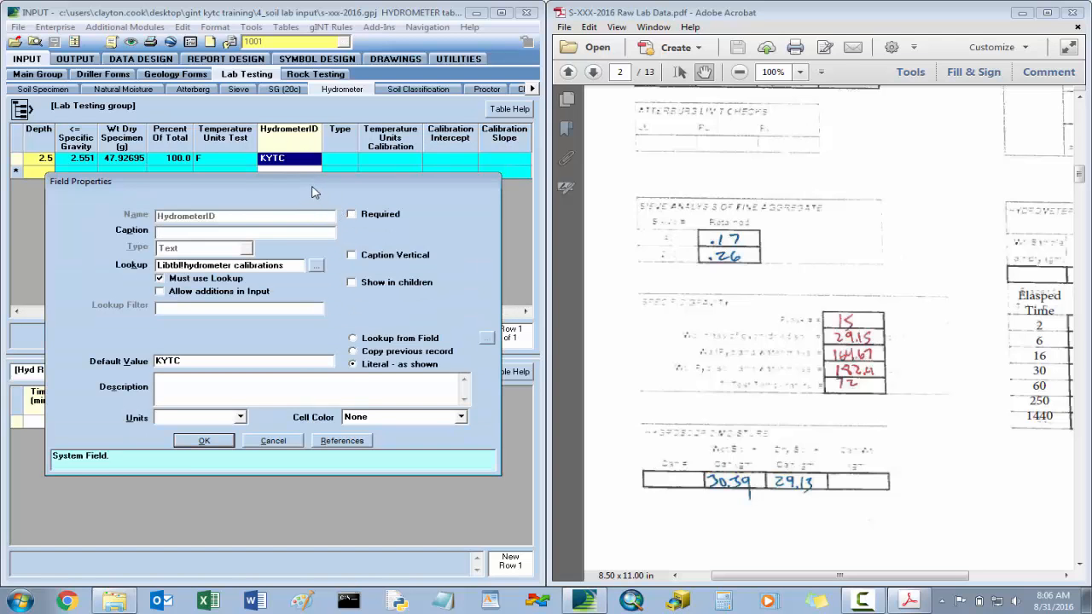
{"action": "left_click_drag", "start_coordinate": [313, 184], "coordinate": [336, 150]}
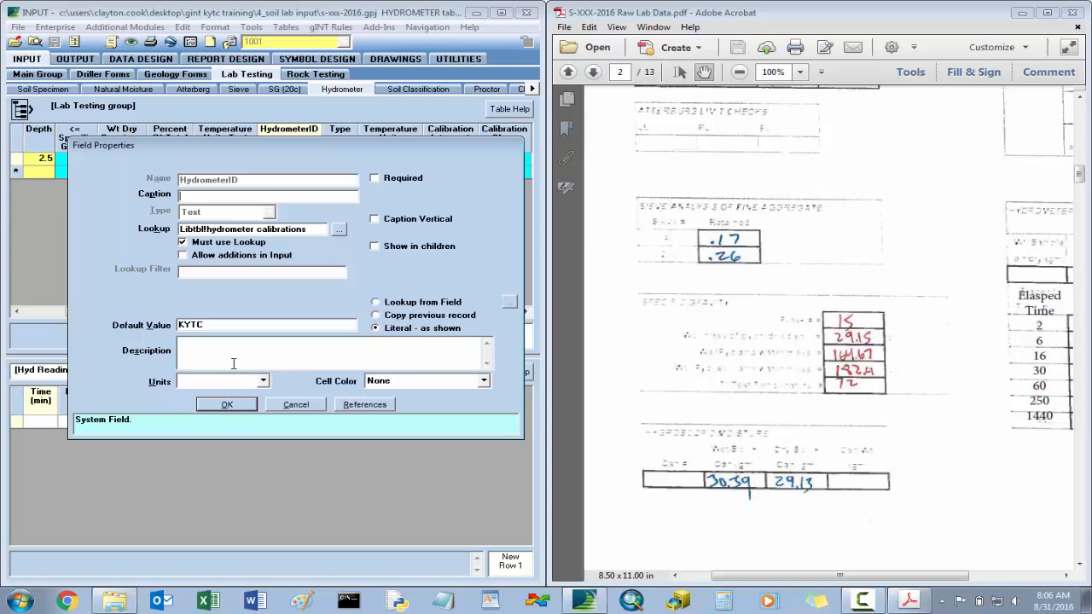
{"action": "left_click", "coordinate": [234, 405]}
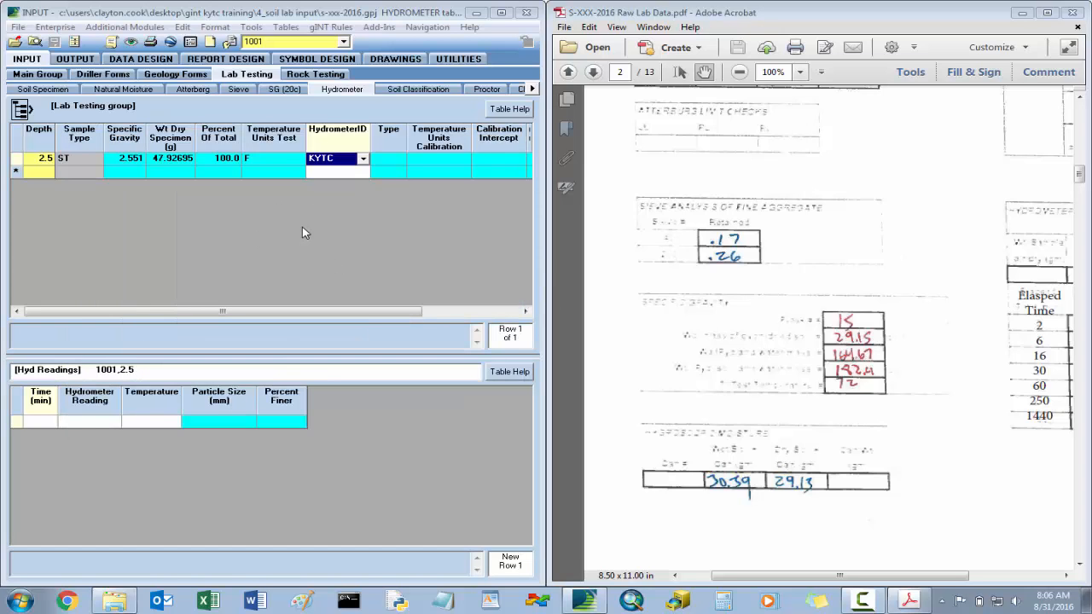
- Set the hydrometer ID for depth 2.5 to KYTC 707901, save the project, and review the calibration columns
{"action": "left_click", "coordinate": [362, 158]}
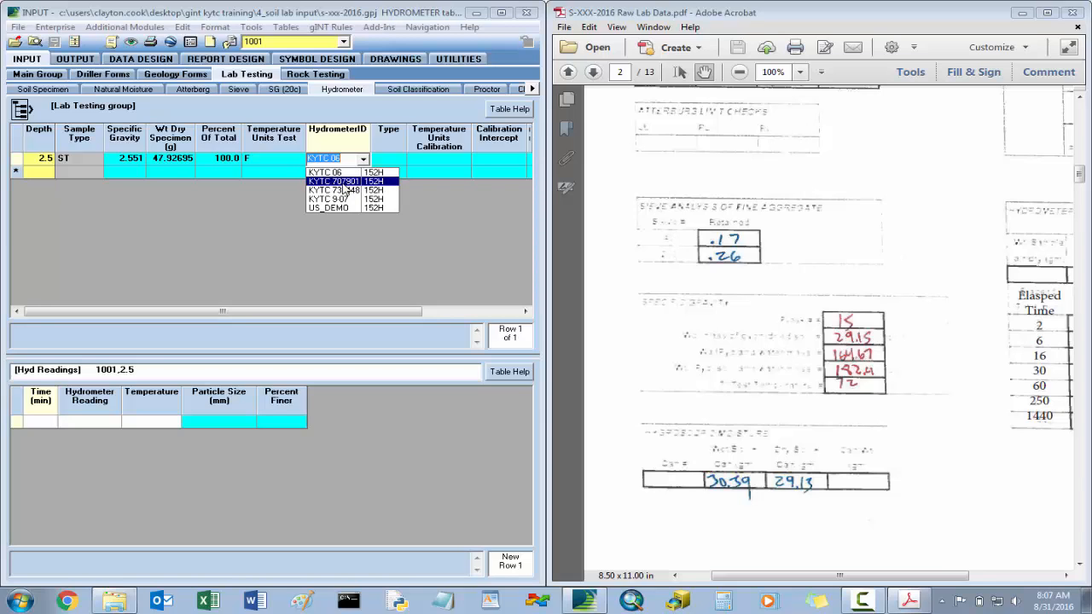
{"action": "left_click", "coordinate": [342, 182]}
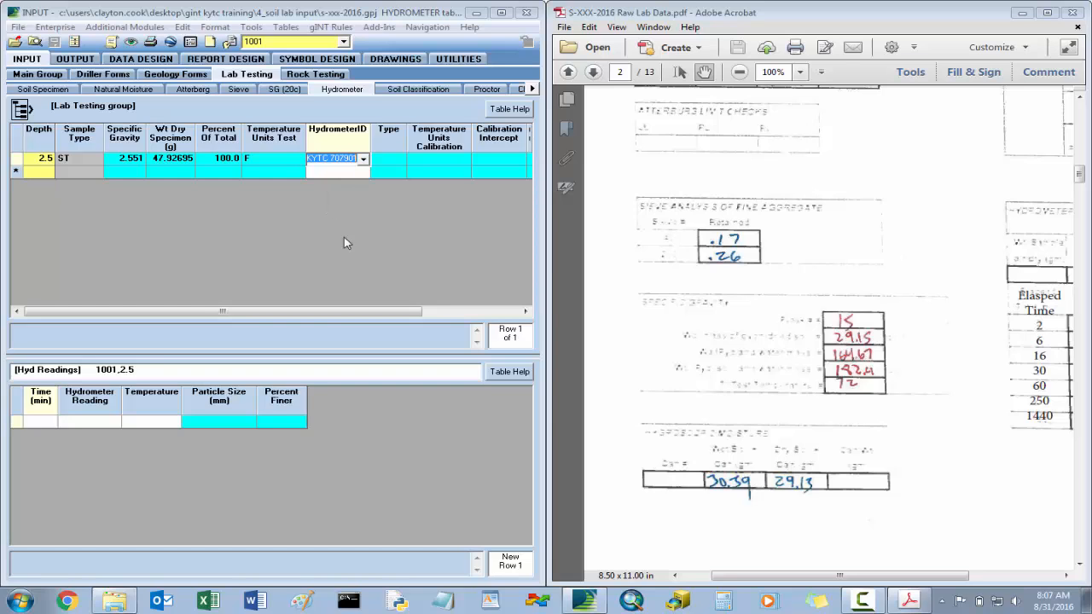
{"action": "left_click", "coordinate": [393, 162]}
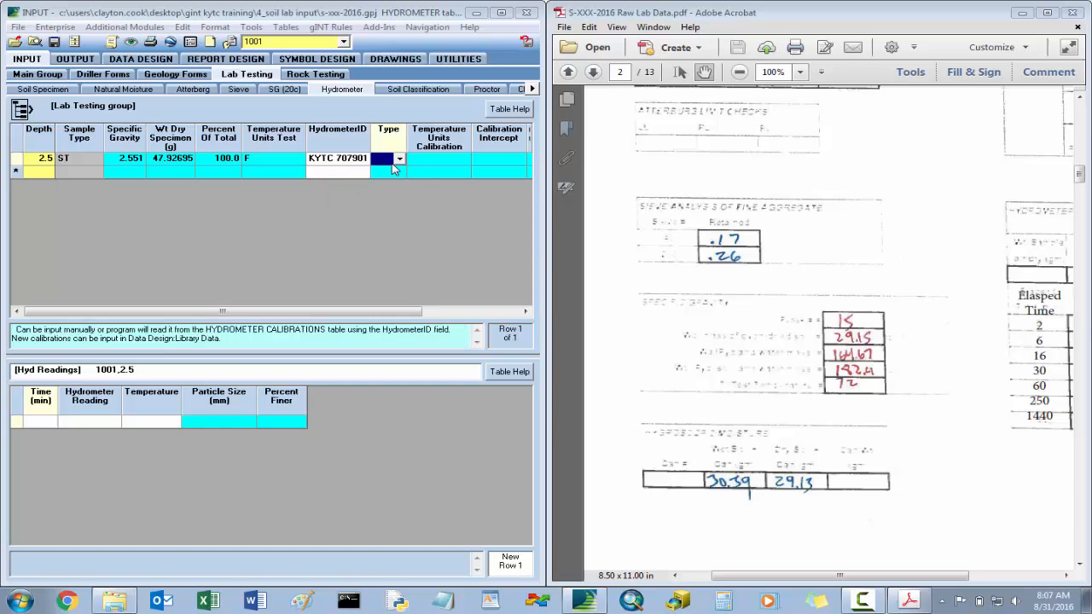
{"action": "left_click", "coordinate": [53, 42]}
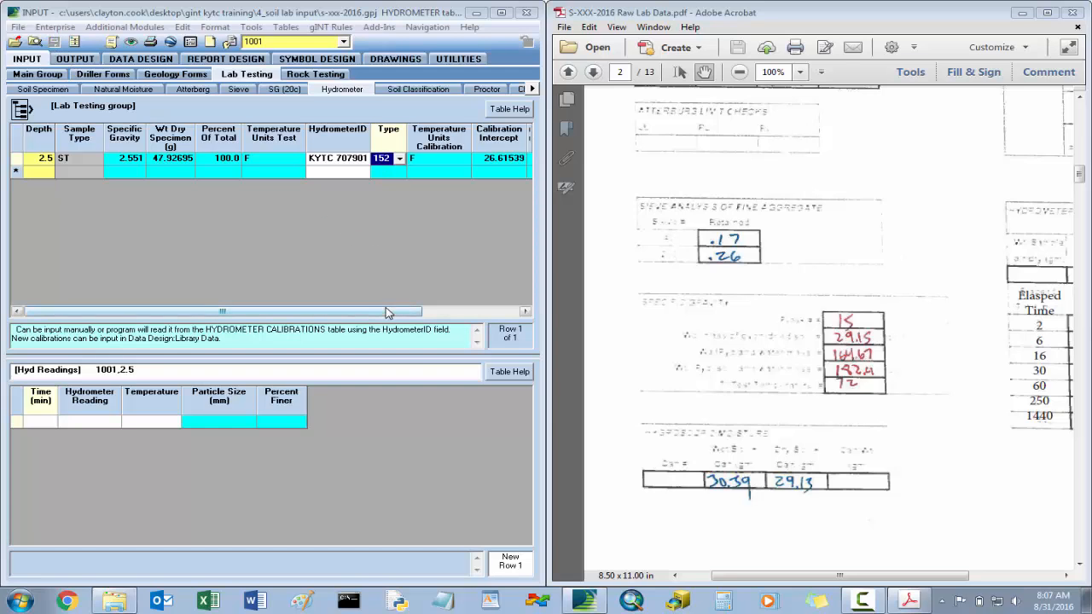
{"action": "left_click_drag", "start_coordinate": [385, 312], "coordinate": [511, 314]}
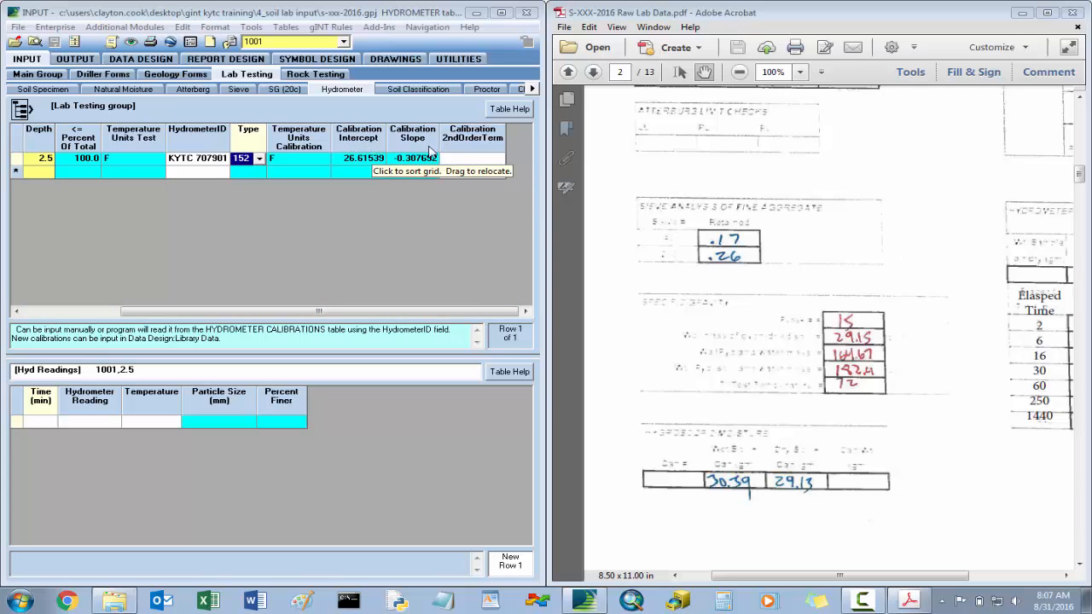
{"action": "left_click_drag", "start_coordinate": [436, 313], "coordinate": [338, 314]}
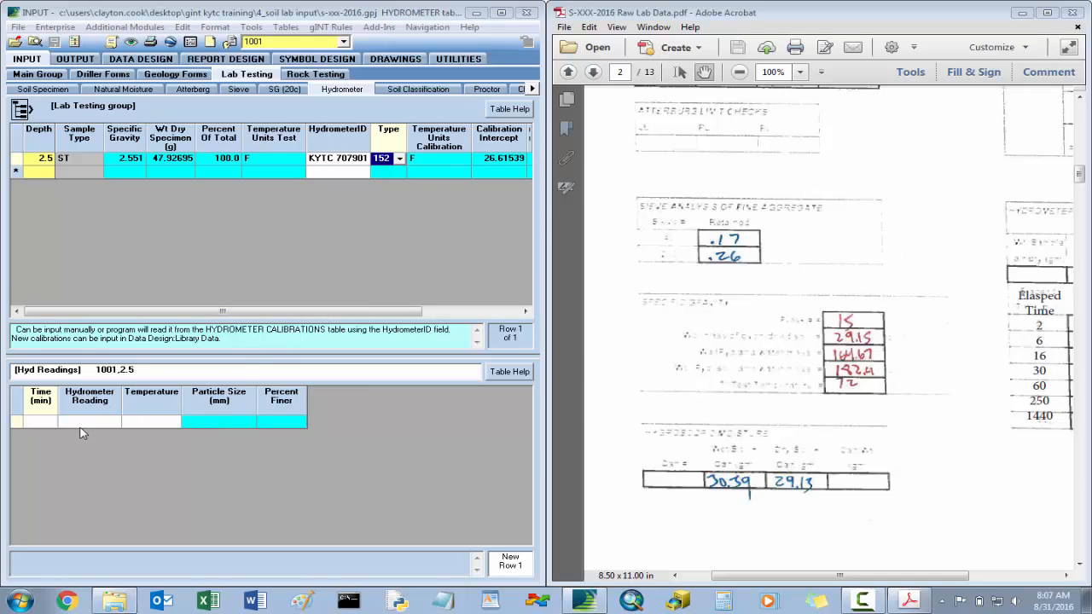
- Consult the worksheet's hydrometer analysis and enter the 2-minute reading for depth 2.5: hydrometer reading 50, temperature 68
{"action": "left_click", "coordinate": [41, 422]}
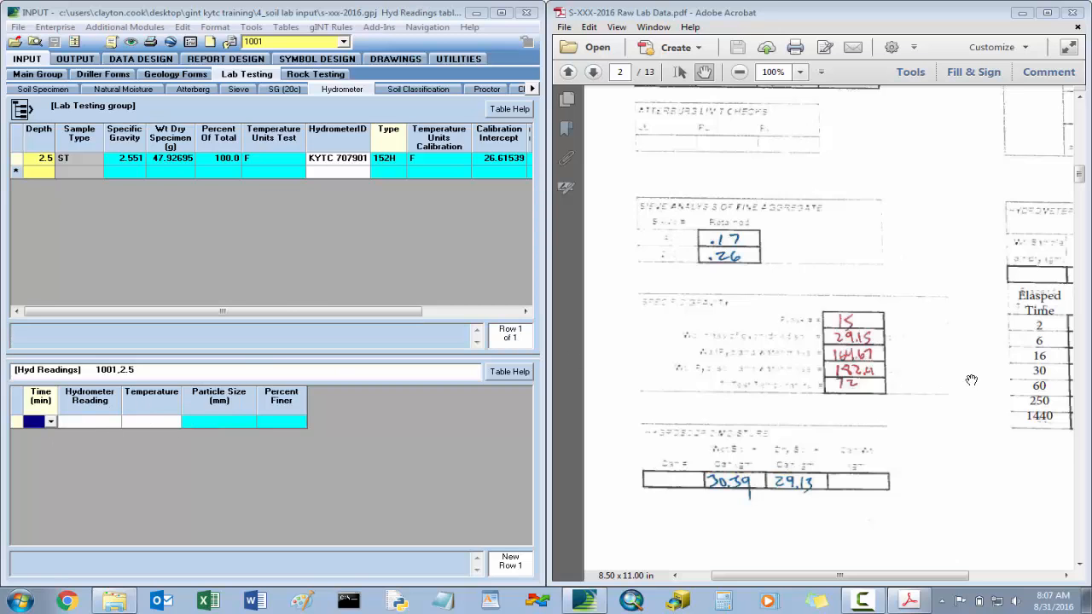
{"action": "left_click_drag", "start_coordinate": [890, 385], "coordinate": [728, 397]}
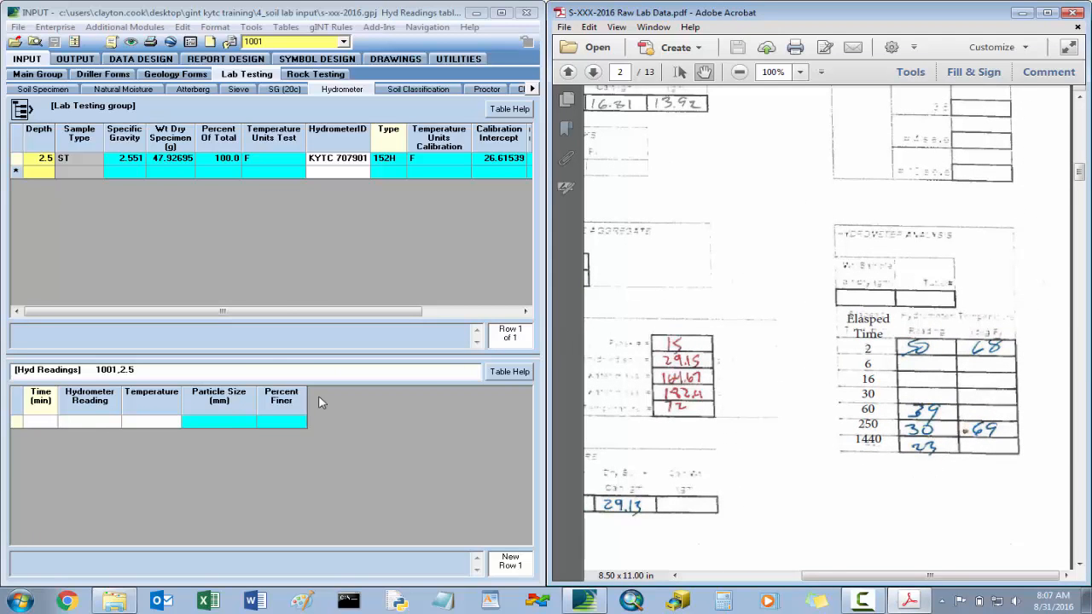
{"action": "left_click", "coordinate": [44, 423]}
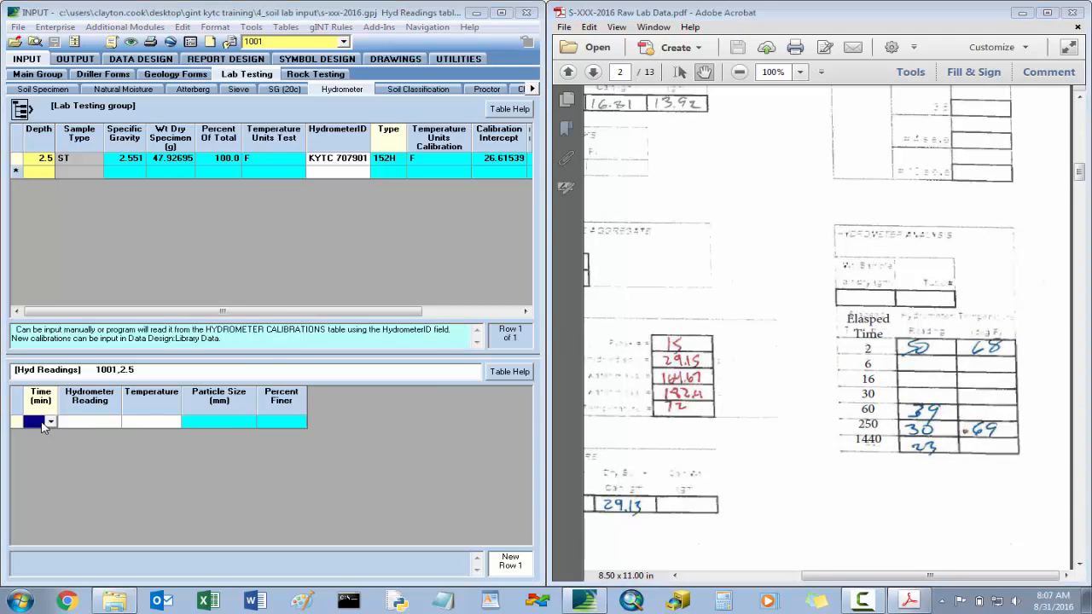
{"action": "type", "text": "2"}
{"action": "key", "text": "Tab"}
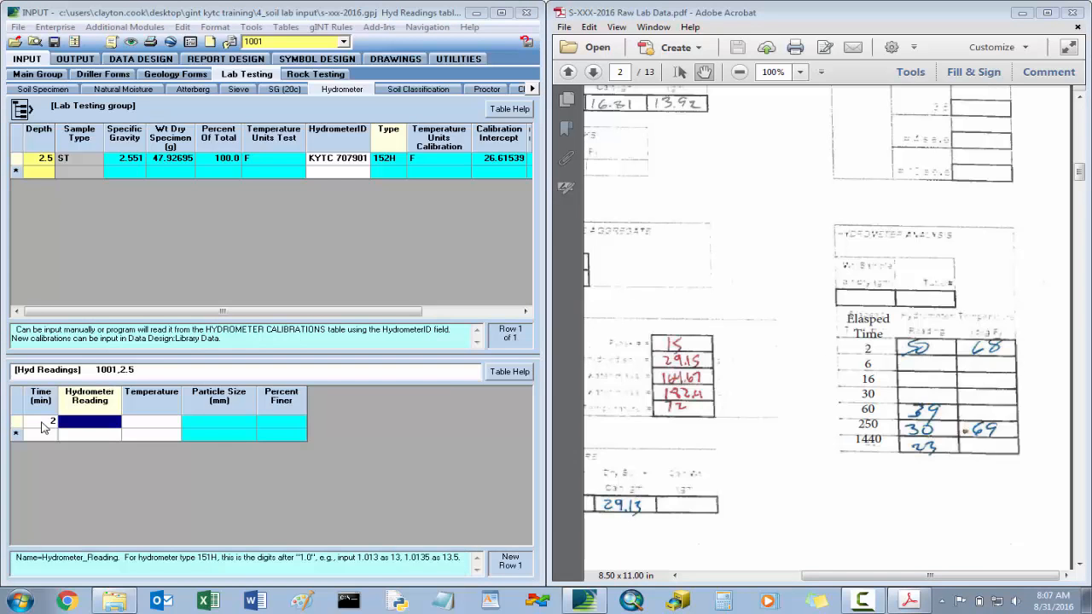
{"action": "type", "text": "50"}
{"action": "key", "text": "Tab"}
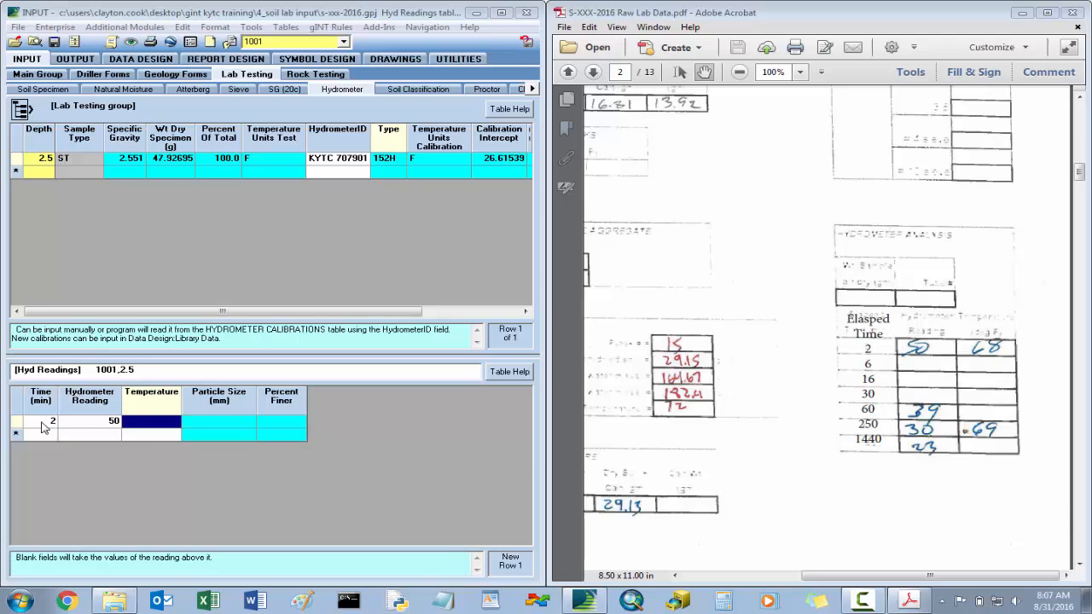
{"action": "type", "text": "68"}
{"action": "key", "text": "Tab"}
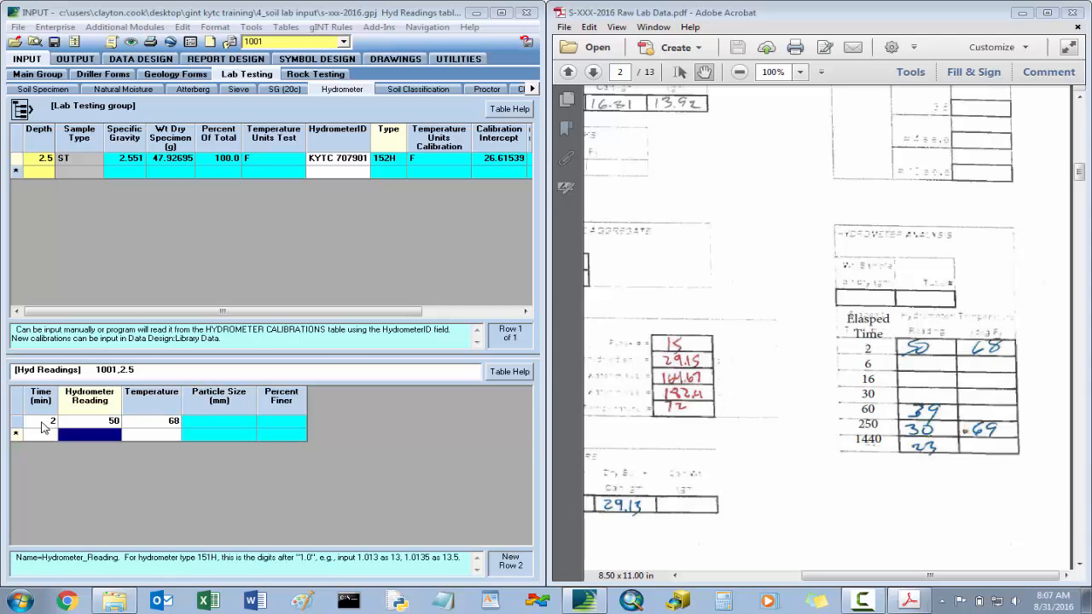
- Add the 60-minute hydrometer reading for depth 2.5, with hydrometer reading 39 and temperature 68
{"action": "key", "text": "shift+Tab"}
{"action": "type", "text": "6"}
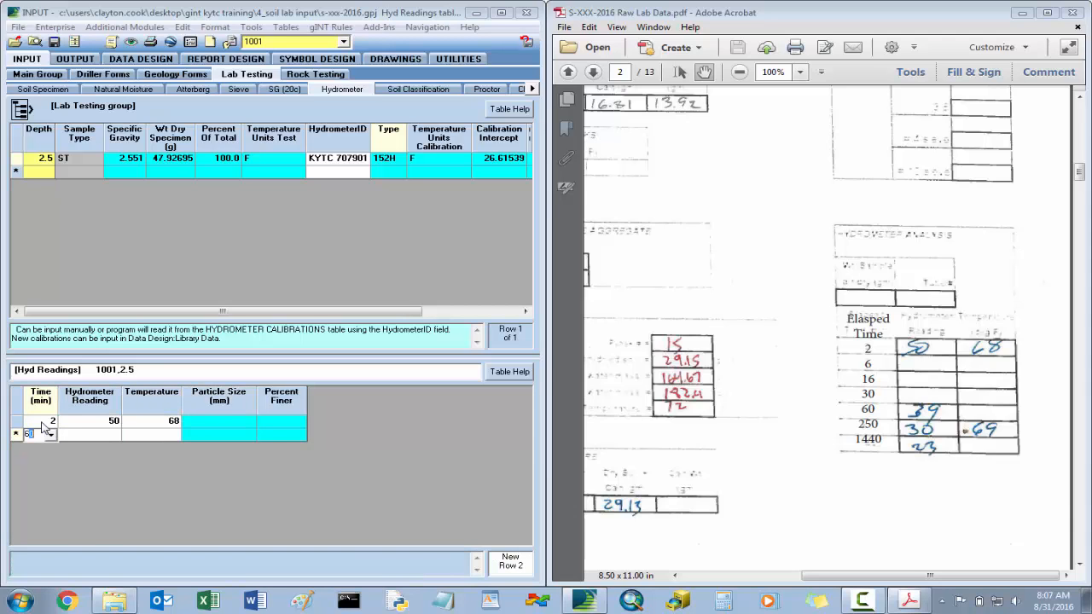
{"action": "key", "text": "Tab"}
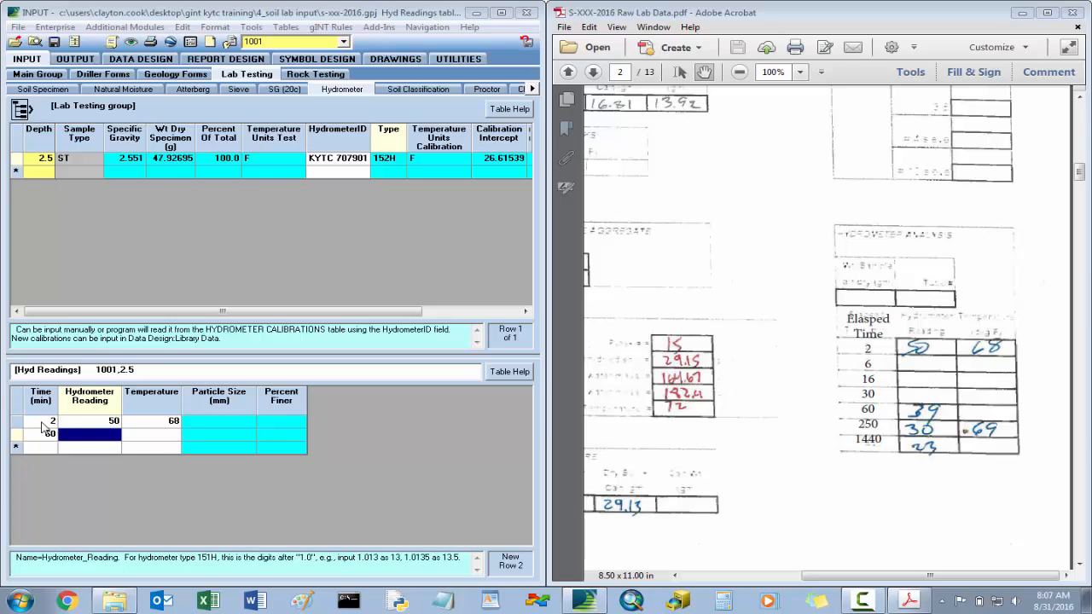
{"action": "type", "text": "39"}
{"action": "key", "text": "Tab"}
{"action": "type", "text": "68"}
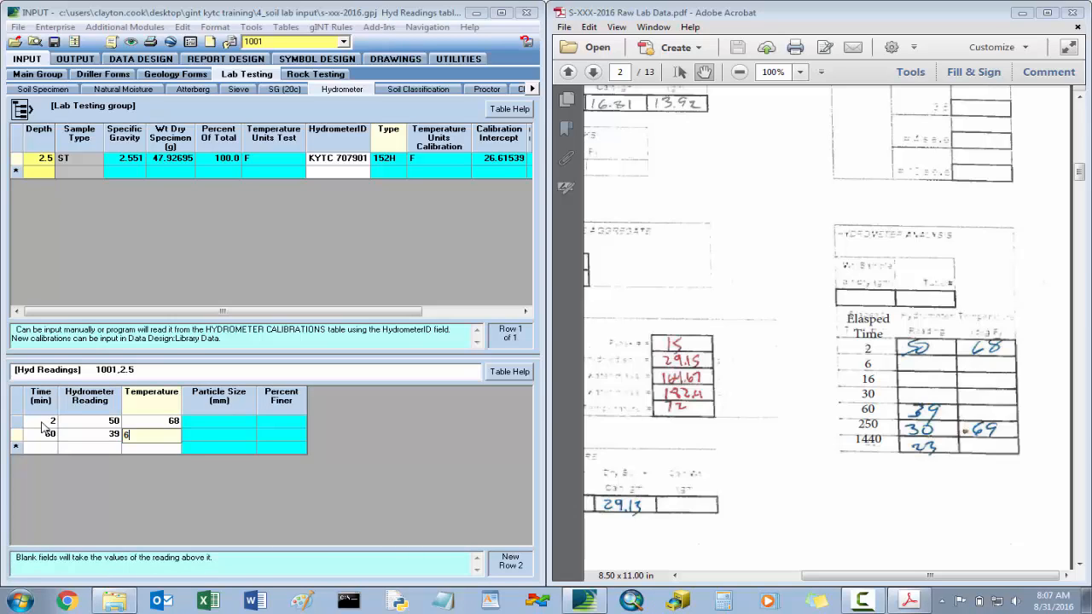
{"action": "key", "text": "Tab"}
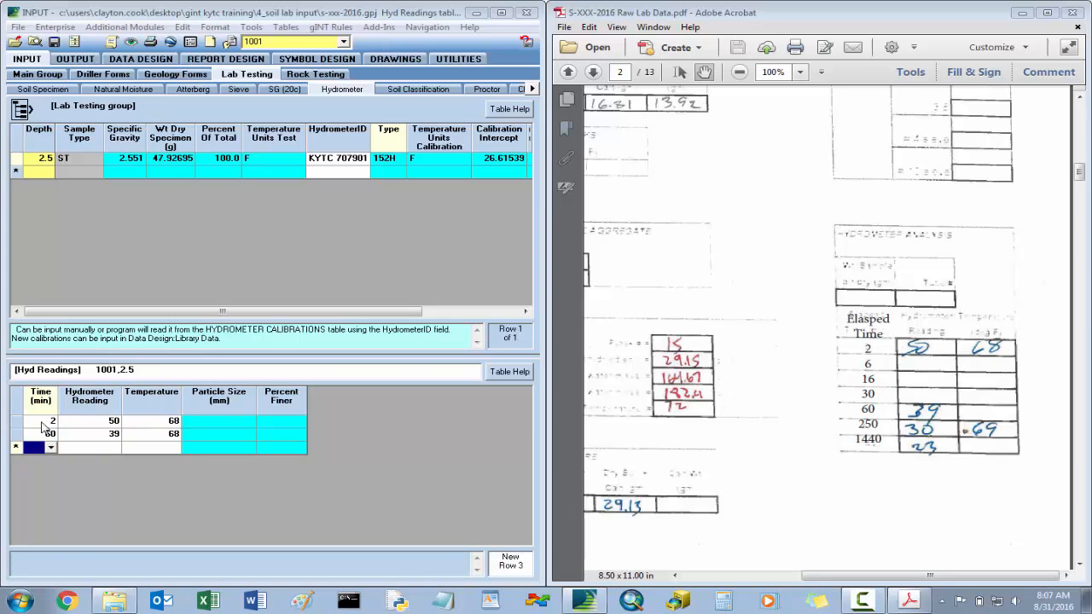
- Add the 250-minute hydrometer reading for depth 2.5, with hydrometer reading 30 and temperature 69
{"action": "type", "text": "250"}
{"action": "key", "text": "Tab"}
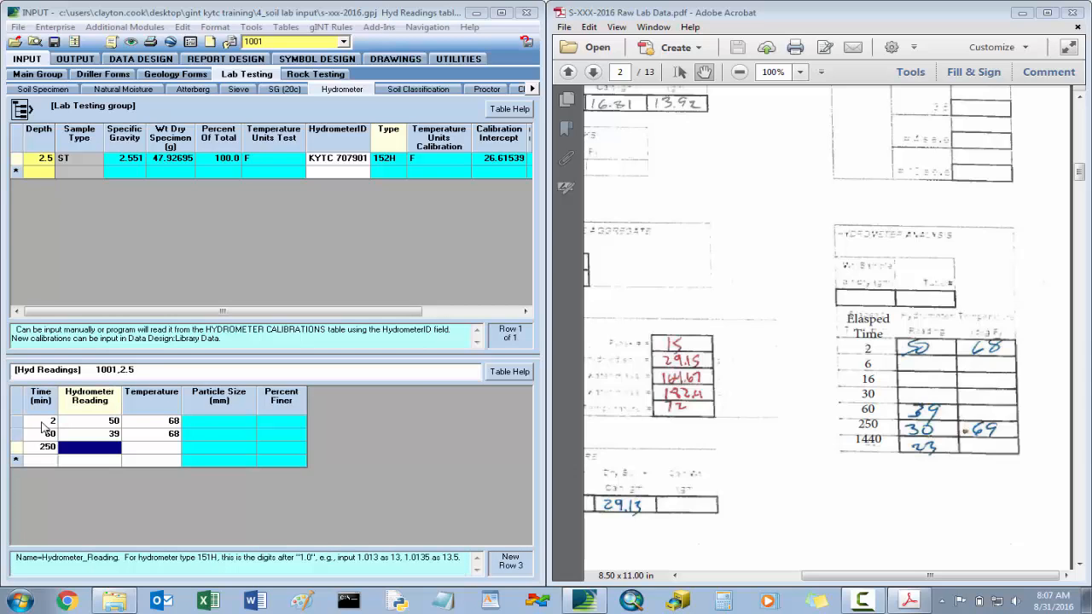
{"action": "type", "text": "30"}
{"action": "key", "text": "Tab"}
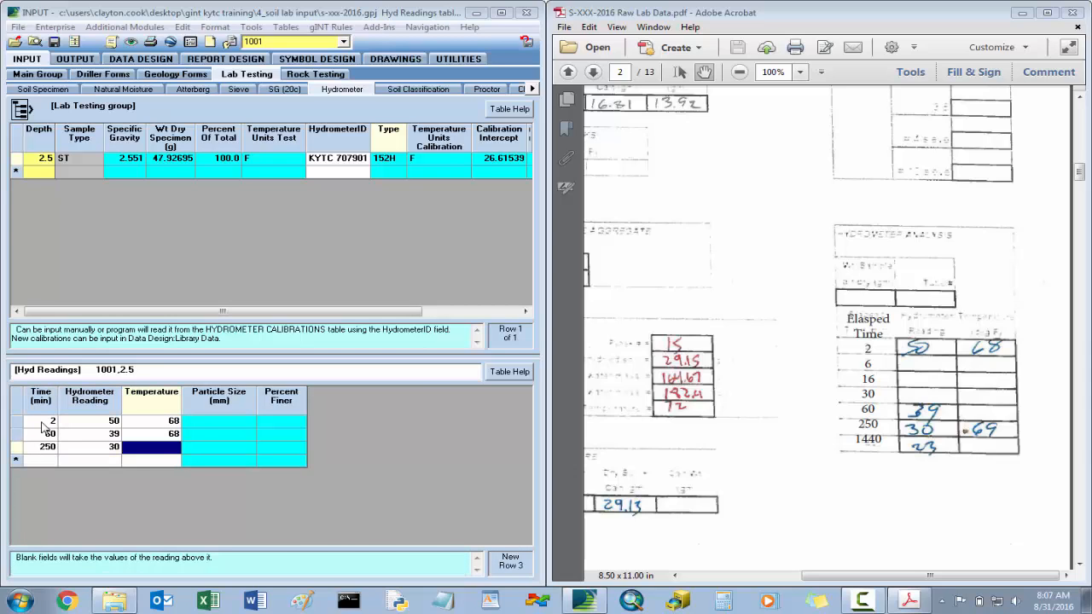
{"action": "type", "text": "69"}
{"action": "key", "text": "Tab"}
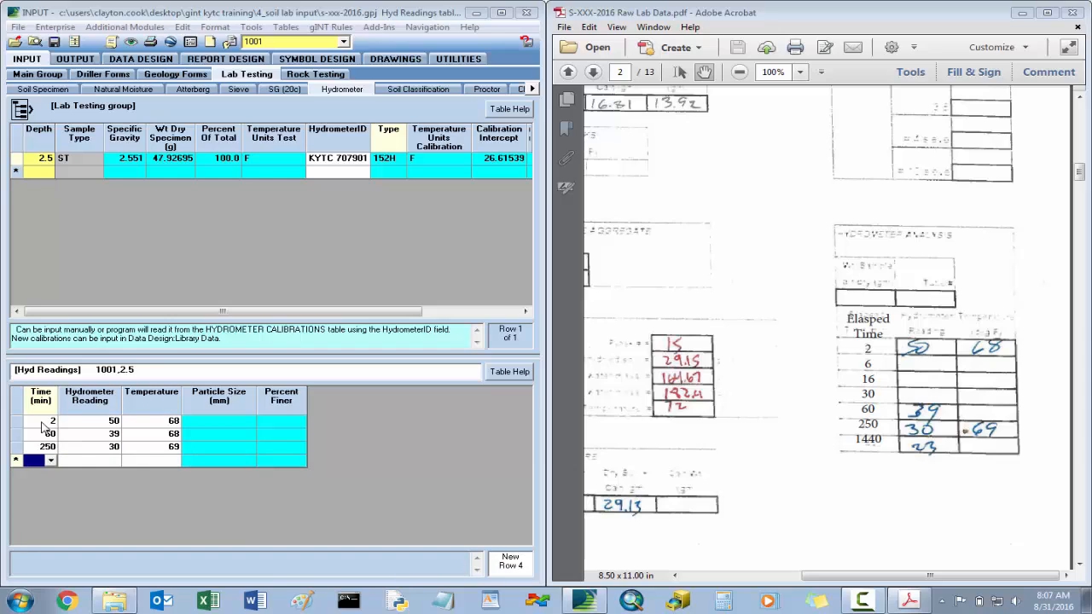
- Add the 1440-minute hydrometer reading for depth 2.5, with hydrometer reading 23 and temperature 69, and save the project
{"action": "type", "text": "1440"}
{"action": "key", "text": "Tab"}
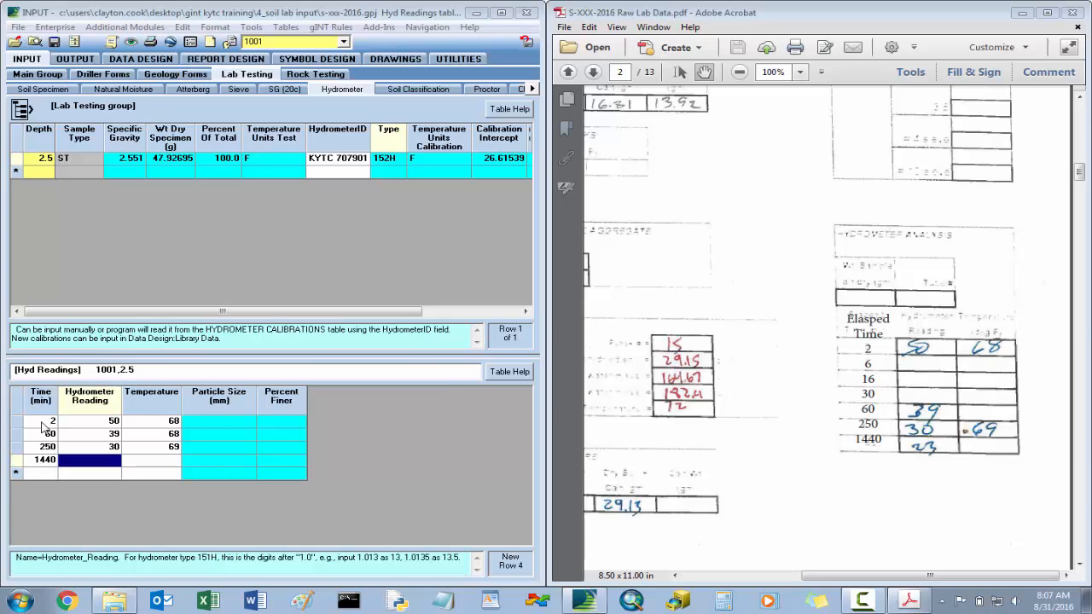
{"action": "type", "text": "23"}
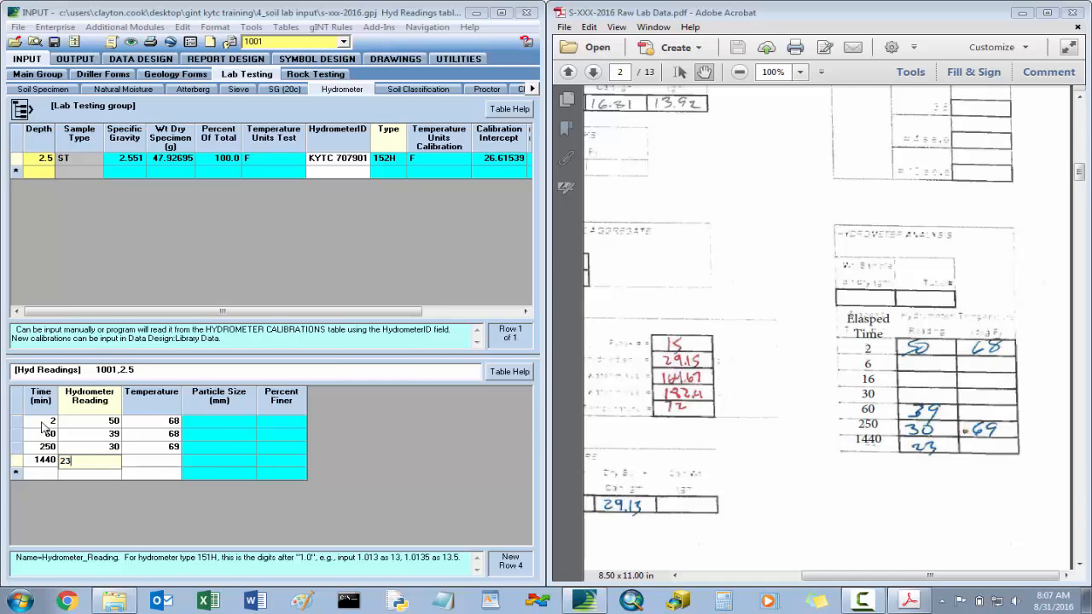
{"action": "key", "text": "Tab"}
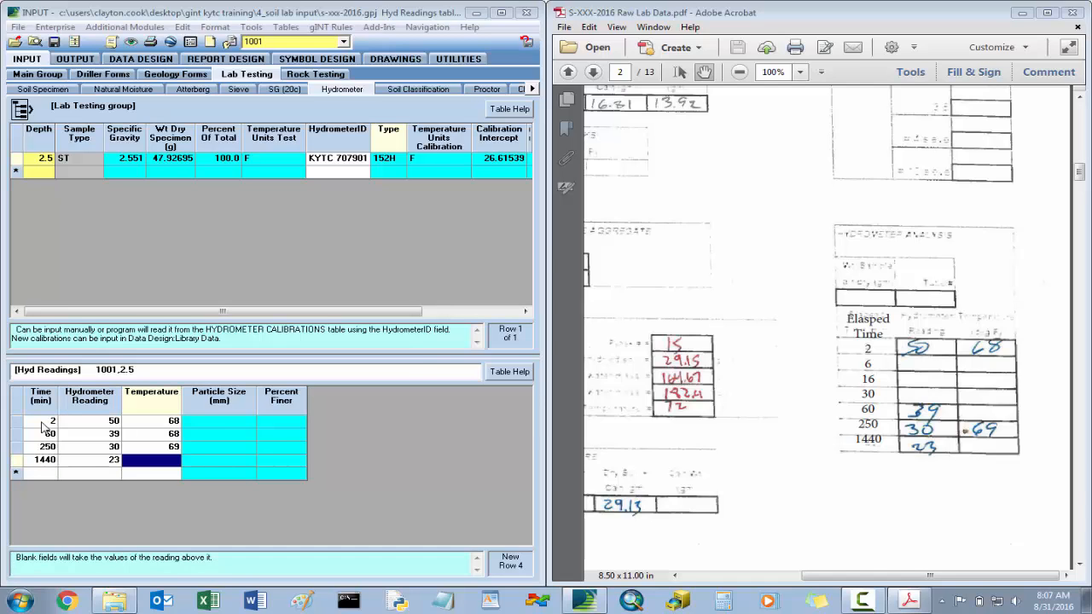
{"action": "type", "text": "69"}
{"action": "key", "text": "Up"}
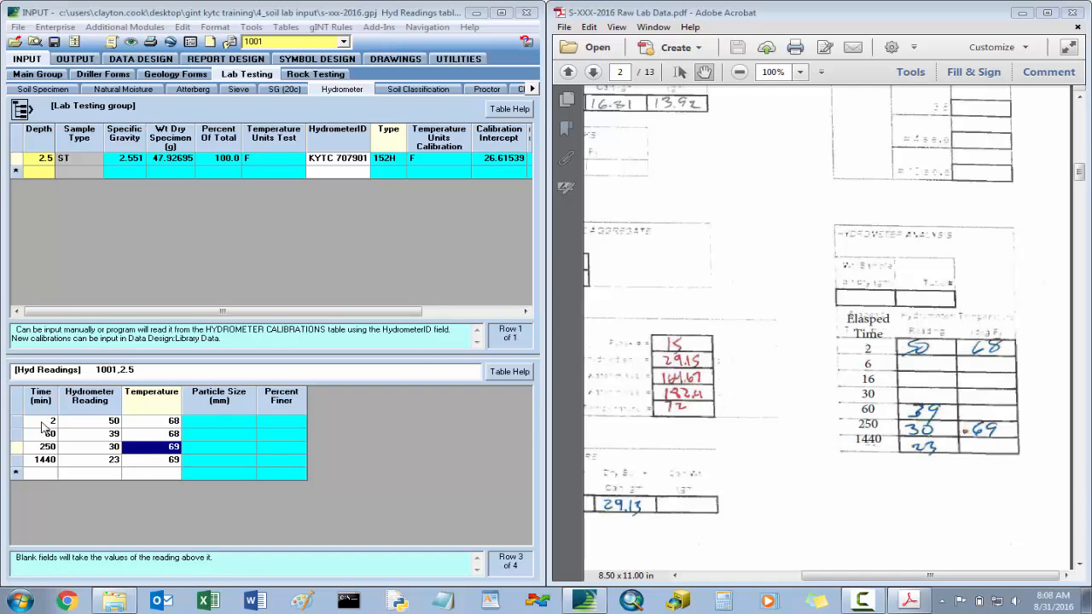
{"action": "left_click", "coordinate": [54, 47]}
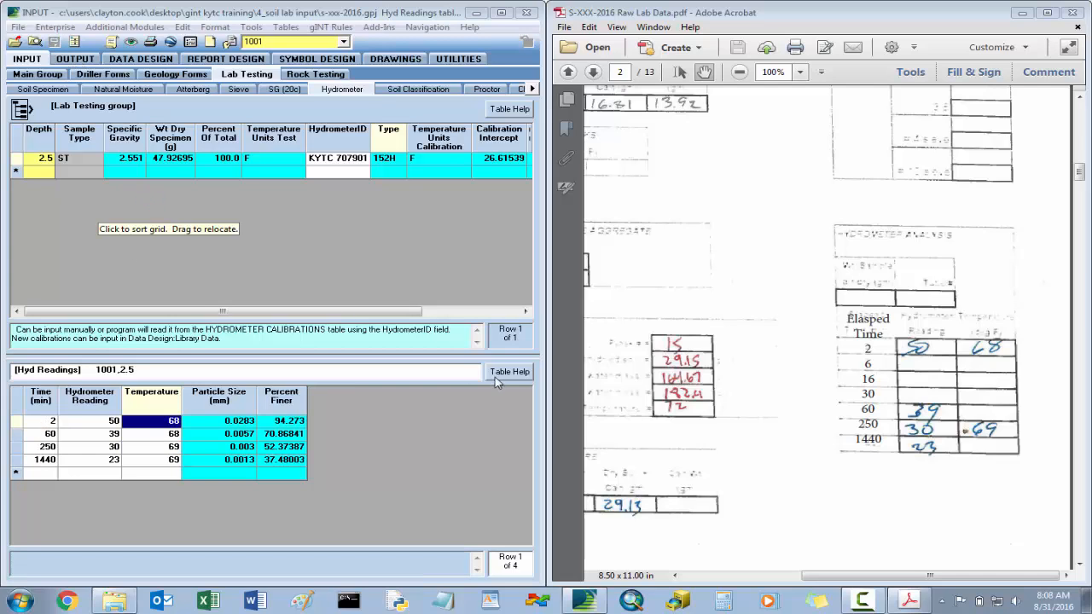
- Review the hydrometer calibration columns for depth 2.5 and examine all calculated columns of the soil classification table for hole 1001
{"action": "left_click", "coordinate": [527, 312]}
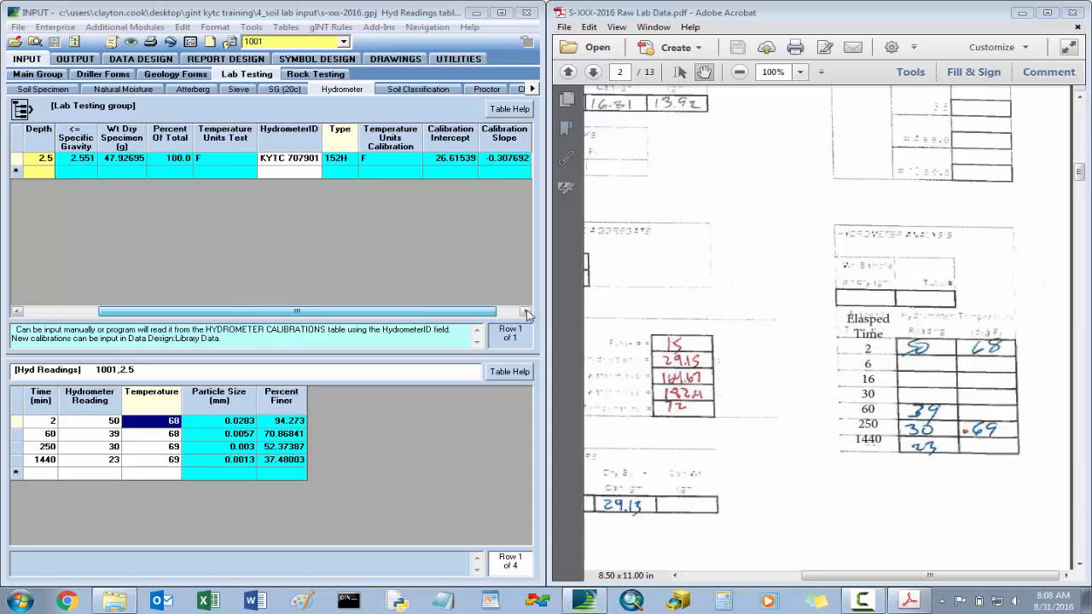
{"action": "left_click_drag", "start_coordinate": [527, 313], "coordinate": [544, 312]}
{"action": "left_click_drag", "start_coordinate": [453, 313], "coordinate": [337, 303]}
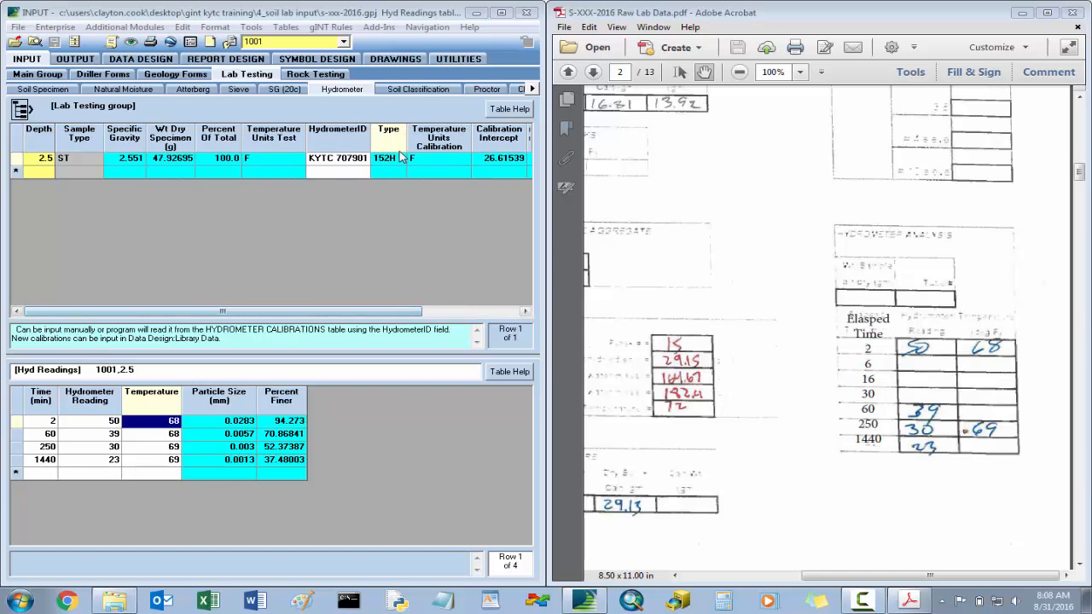
{"action": "left_click", "coordinate": [431, 89]}
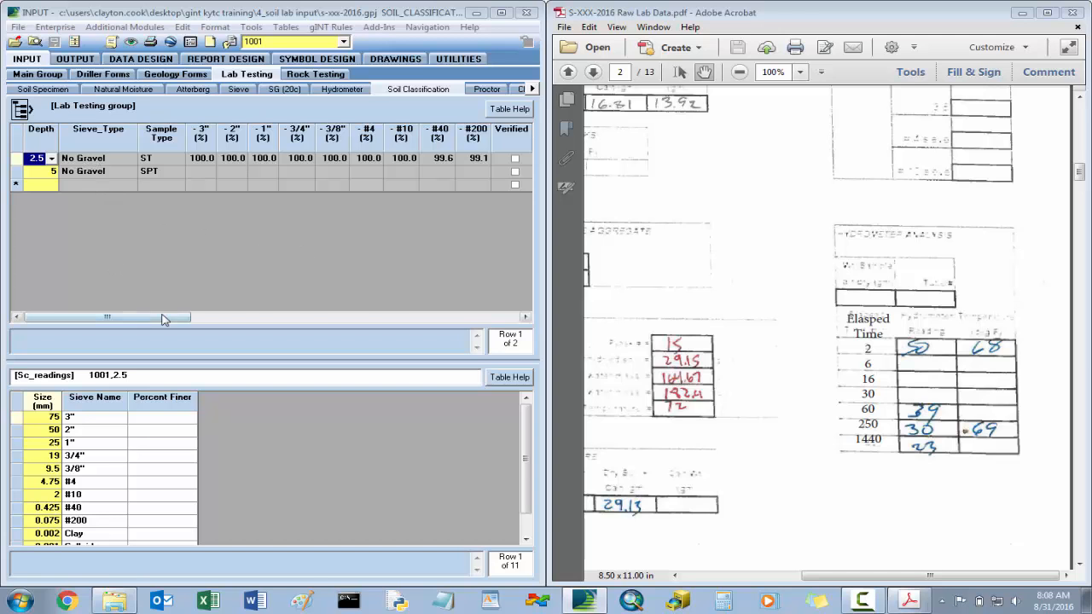
{"action": "left_click_drag", "start_coordinate": [169, 317], "coordinate": [402, 318]}
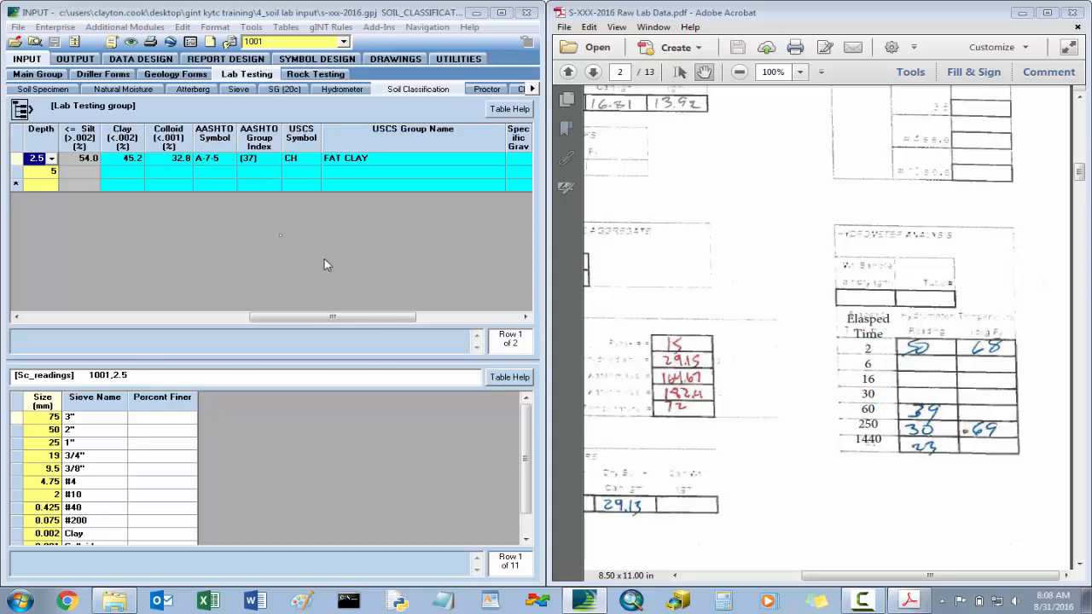
{"action": "left_click_drag", "start_coordinate": [375, 317], "coordinate": [439, 317]}
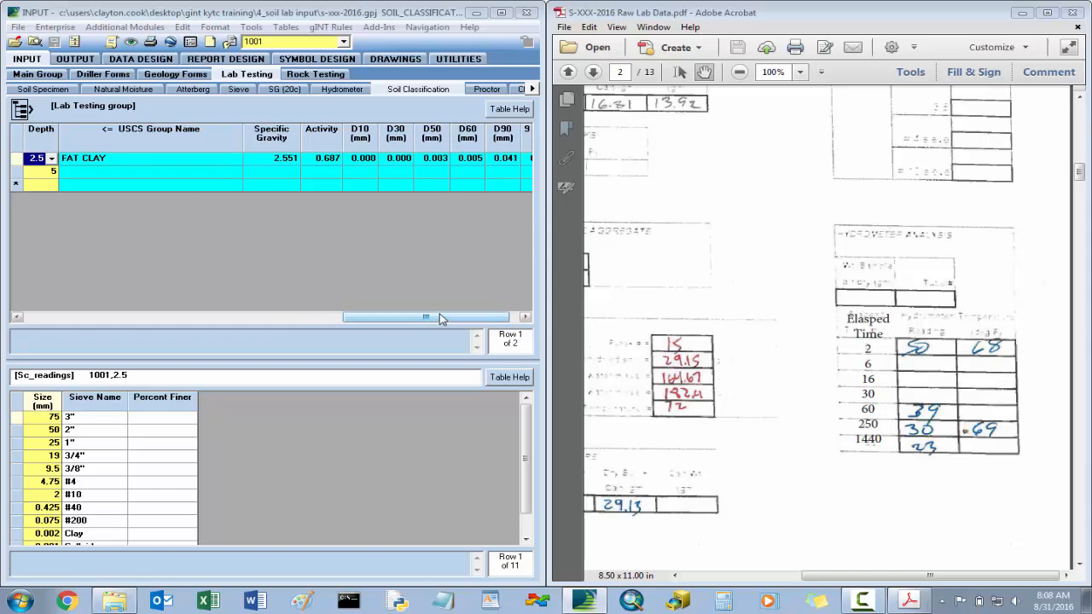
{"action": "left_click_drag", "start_coordinate": [442, 319], "coordinate": [451, 319]}
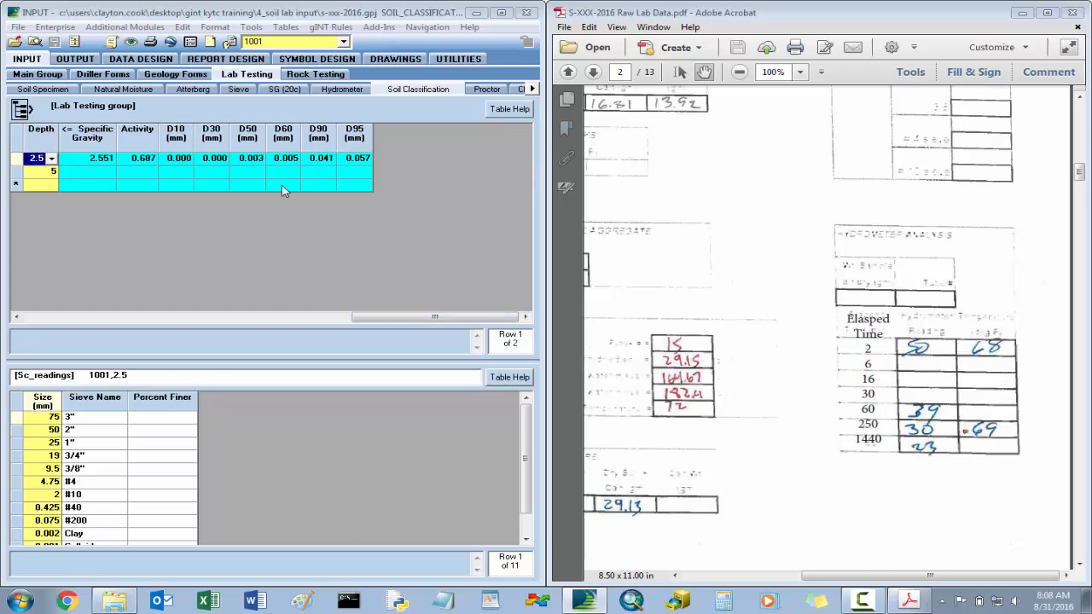
{"action": "left_click_drag", "start_coordinate": [421, 319], "coordinate": [74, 316]}
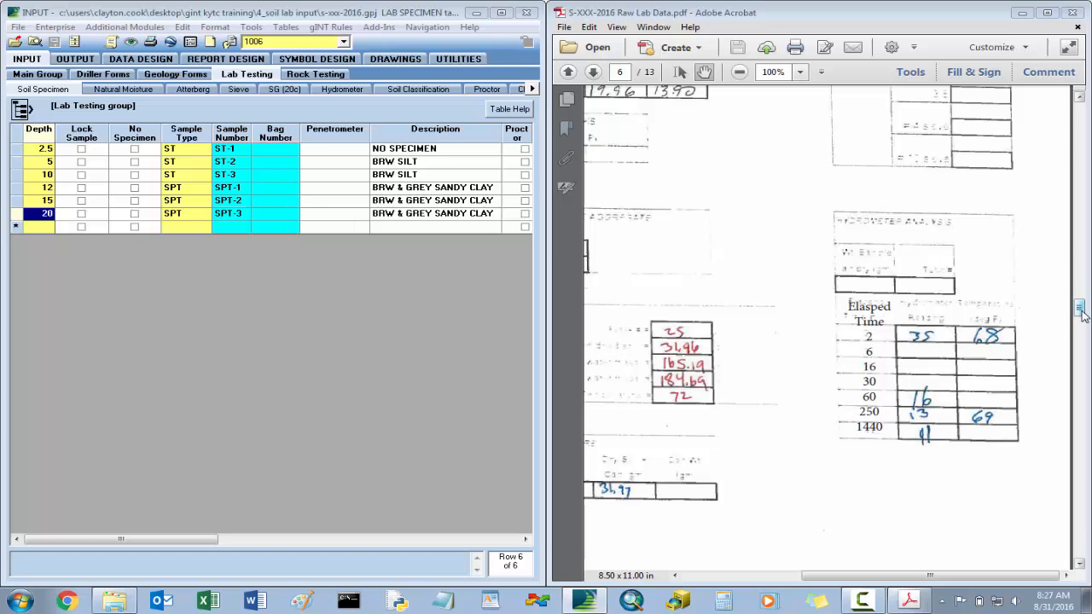
- Examine the sample rows for hole 1006 on page 1 of the raw lab data PDF, including the requested test columns
{"action": "left_click_drag", "start_coordinate": [1078, 308], "coordinate": [1024, 145]}
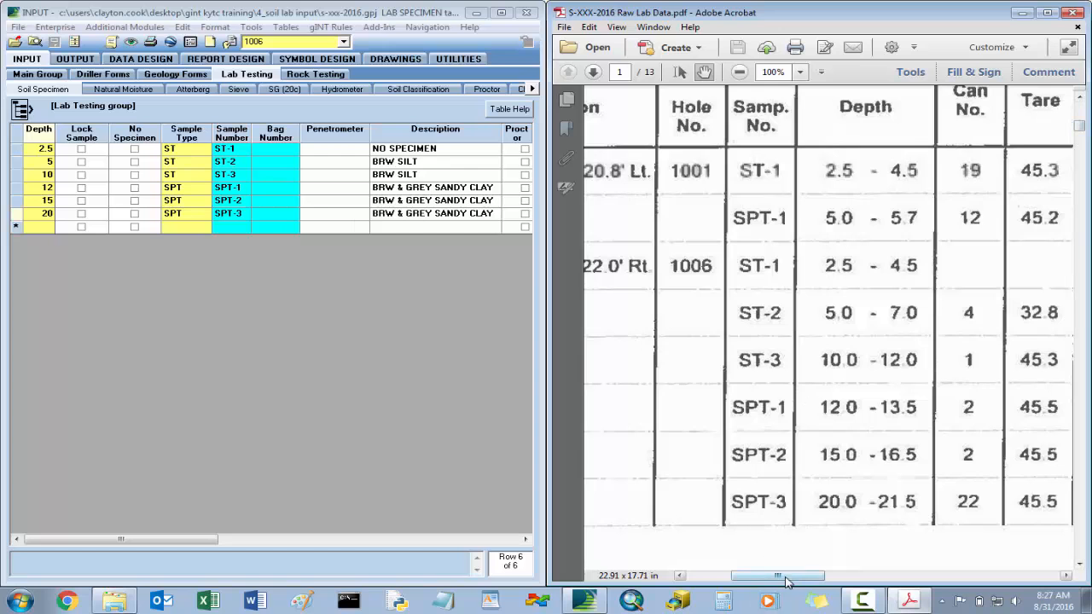
{"action": "left_click_drag", "start_coordinate": [790, 577], "coordinate": [1038, 547]}
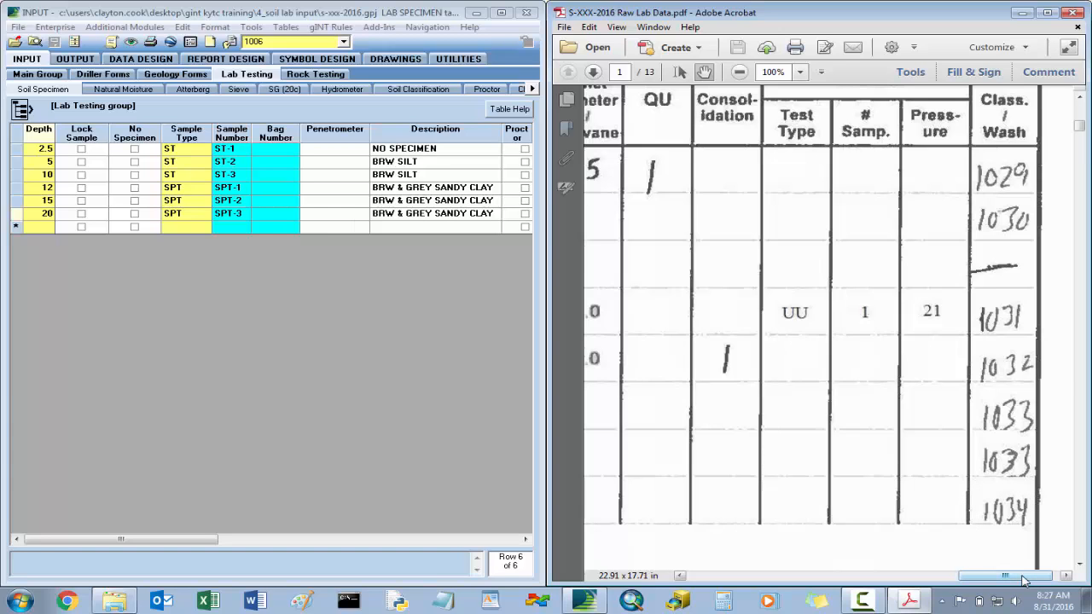
{"action": "left_click_drag", "start_coordinate": [1023, 581], "coordinate": [747, 578]}
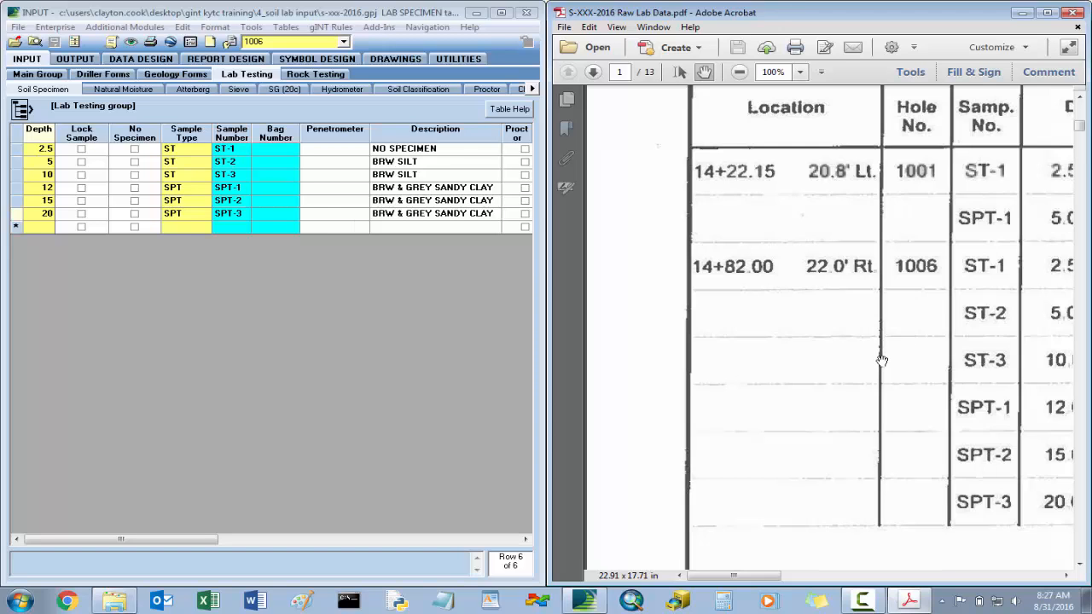
- Switch to File Explorer, look inside the complete folder of 4_Soil Lab Input, and return to gINT
{"action": "left_click", "coordinate": [476, 13]}
{"action": "left_click", "coordinate": [407, 128]}
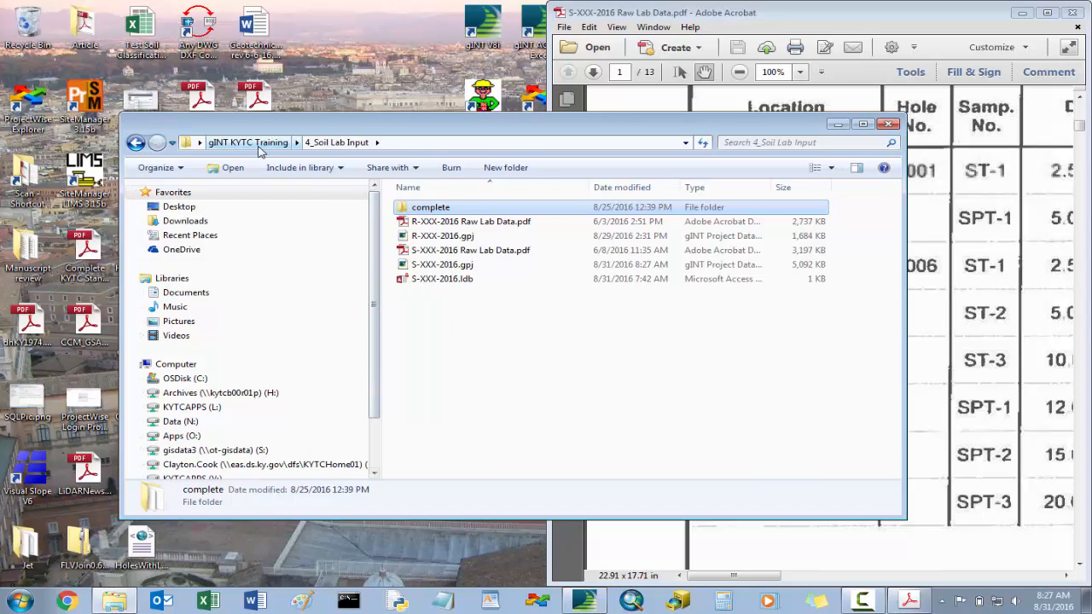
{"action": "double_click", "coordinate": [435, 208]}
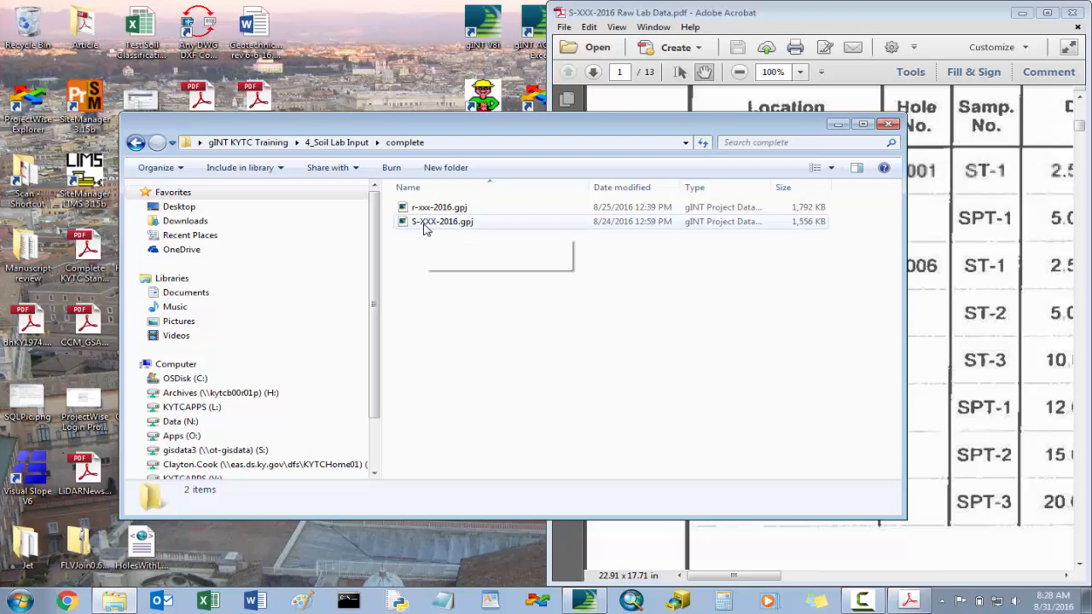
{"action": "left_click", "coordinate": [136, 142]}
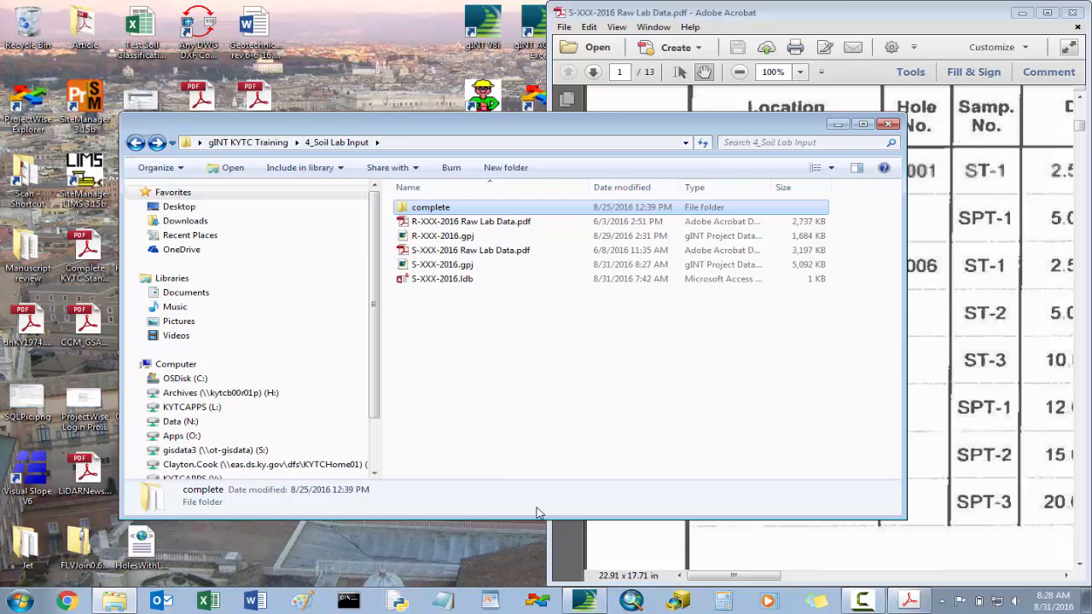
{"action": "left_click", "coordinate": [779, 13]}
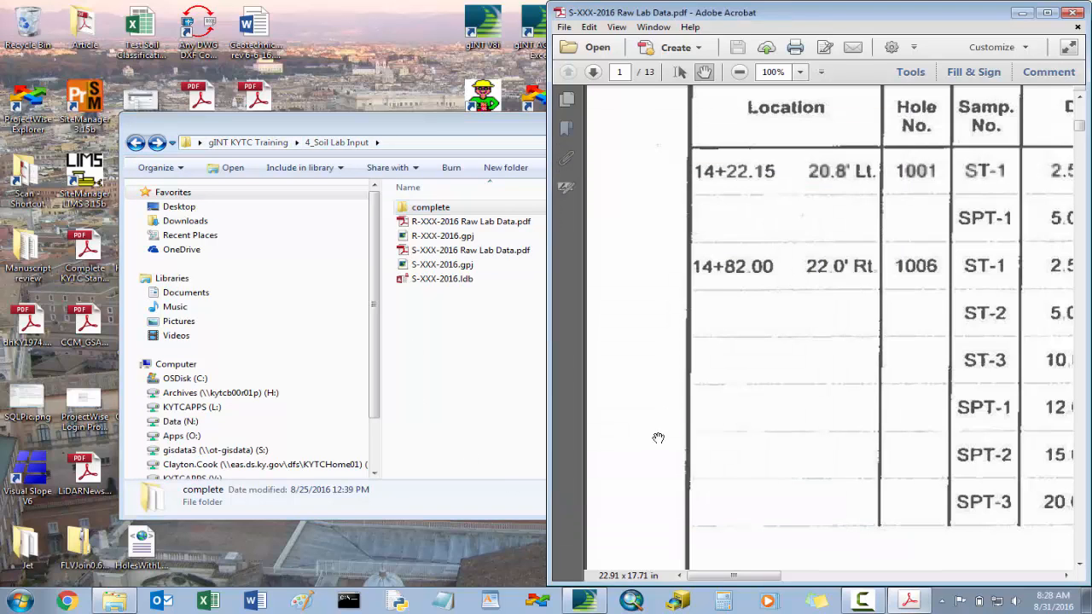
{"action": "left_click", "coordinate": [584, 601]}
- Compare the descriptions and sieve types of hole 1006's soil specimens with the PDF's sample rows, checking the depth 20 entry
{"action": "left_click_drag", "start_coordinate": [205, 540], "coordinate": [308, 540]}
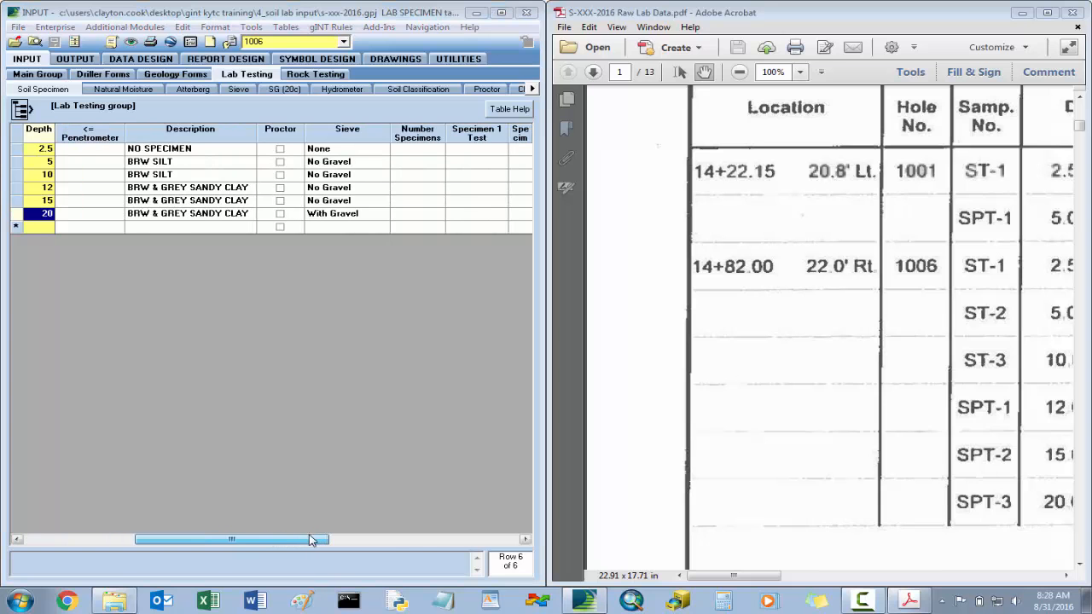
{"action": "left_click", "coordinate": [181, 220]}
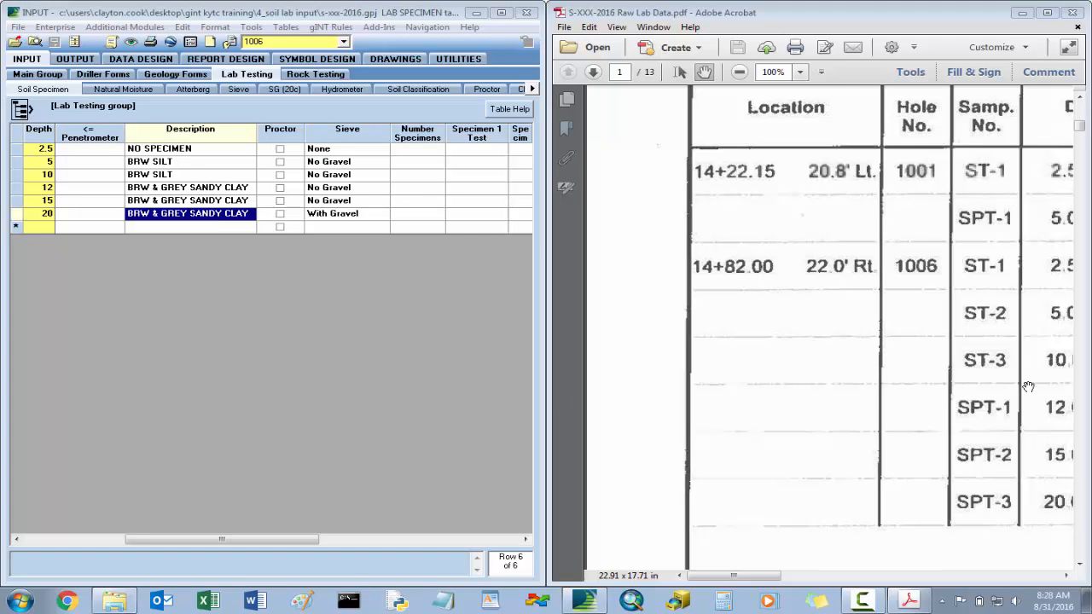
{"action": "left_click_drag", "start_coordinate": [1029, 387], "coordinate": [754, 373]}
{"action": "left_click_drag", "start_coordinate": [979, 367], "coordinate": [900, 294]}
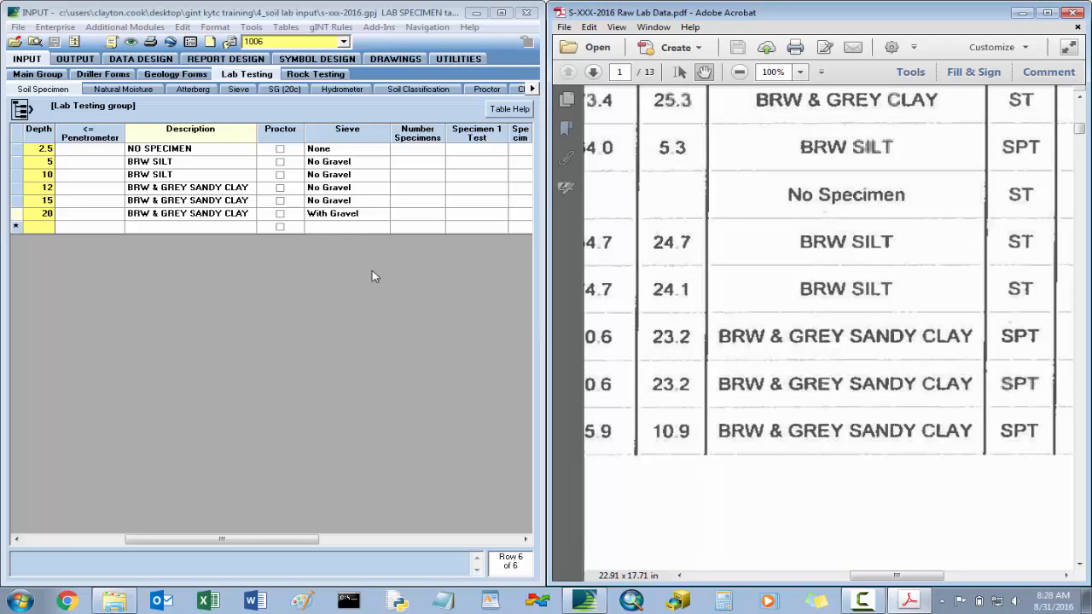
{"action": "left_click", "coordinate": [359, 217]}
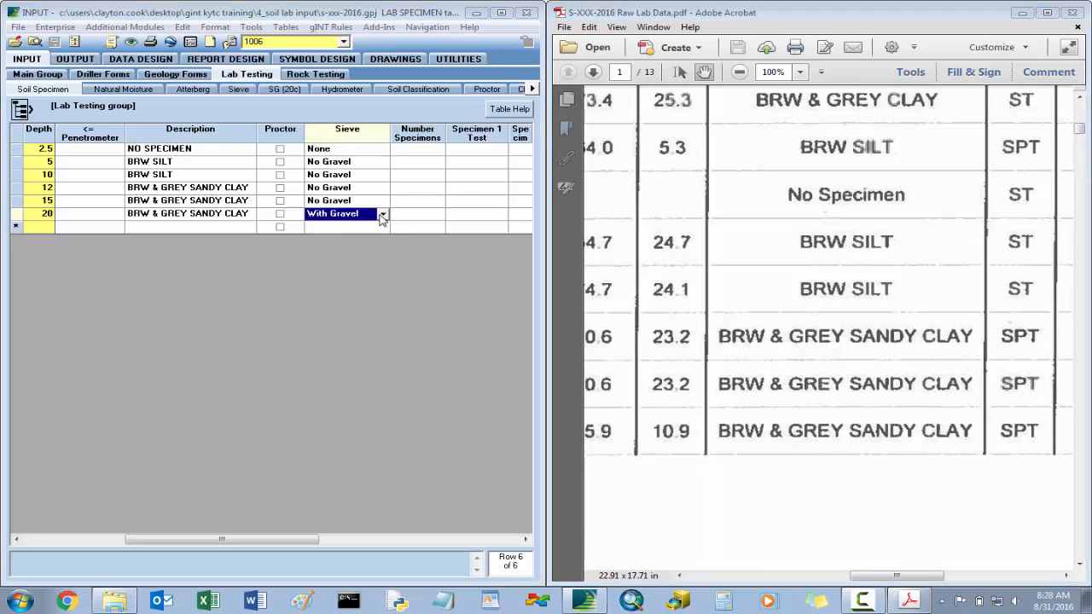
{"action": "left_click", "coordinate": [382, 218]}
{"action": "left_click", "coordinate": [382, 218]}
{"action": "left_click", "coordinate": [352, 212]}
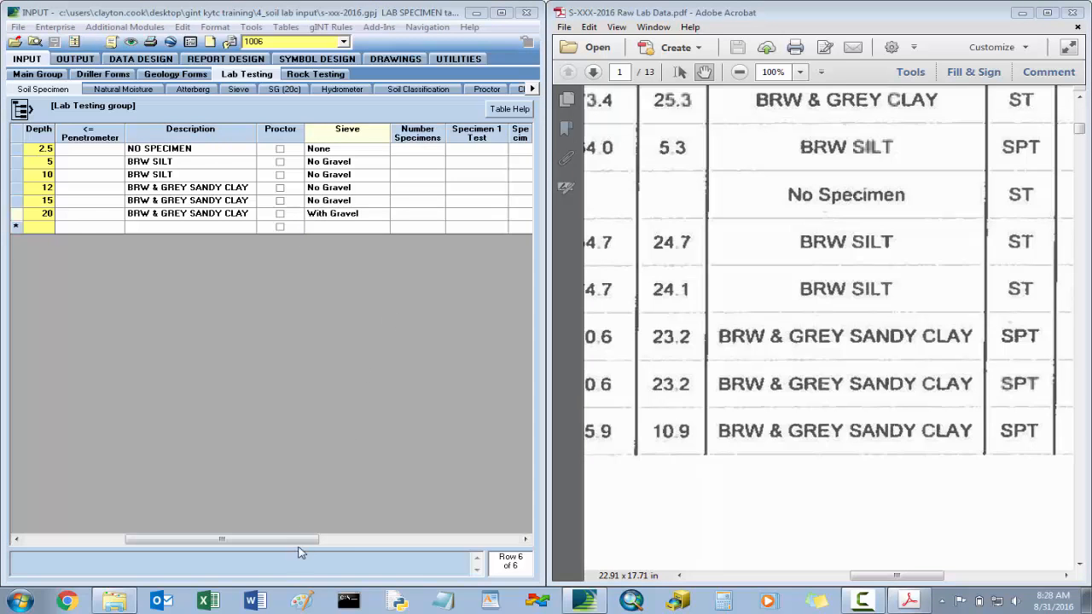
- Check the PDF's specimen columns, set the number of specimens to 1 for depths 5 and 10, and open the natural moisture table
{"action": "left_click", "coordinate": [526, 543]}
{"action": "scroll", "coordinate": [990, 298], "scroll_direction": "right", "scroll_amount": 5}
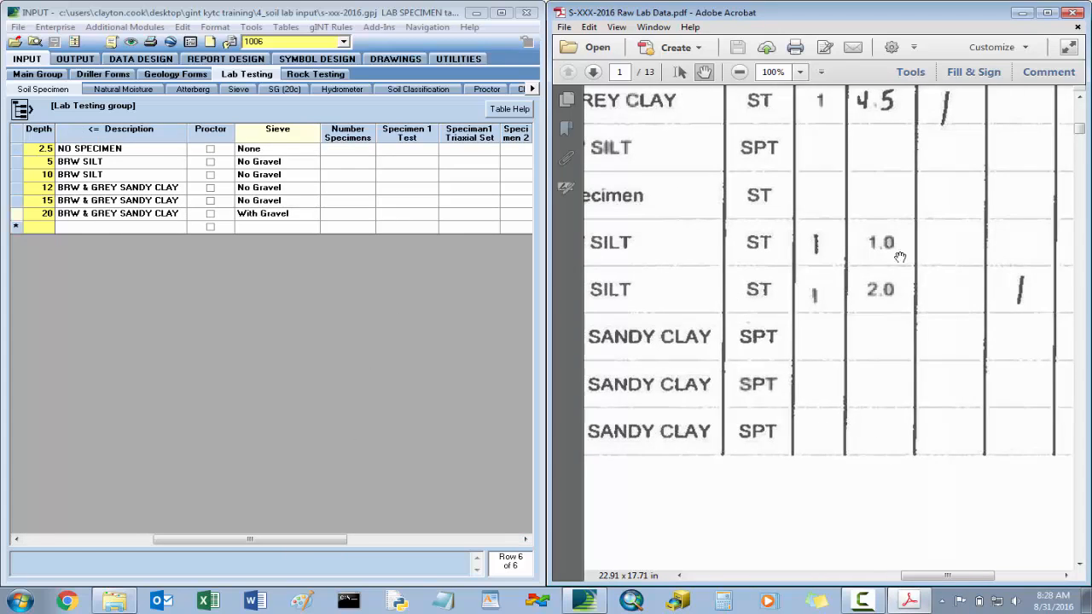
{"action": "scroll", "coordinate": [901, 257], "scroll_direction": "left", "scroll_amount": 3}
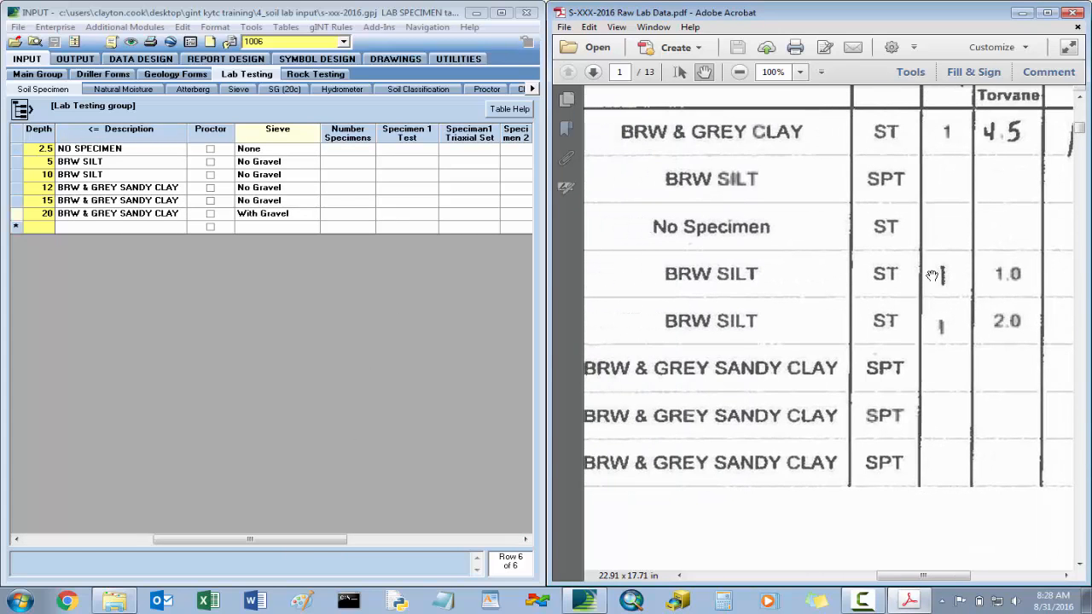
{"action": "scroll", "coordinate": [816, 284], "scroll_direction": "right", "scroll_amount": 8}
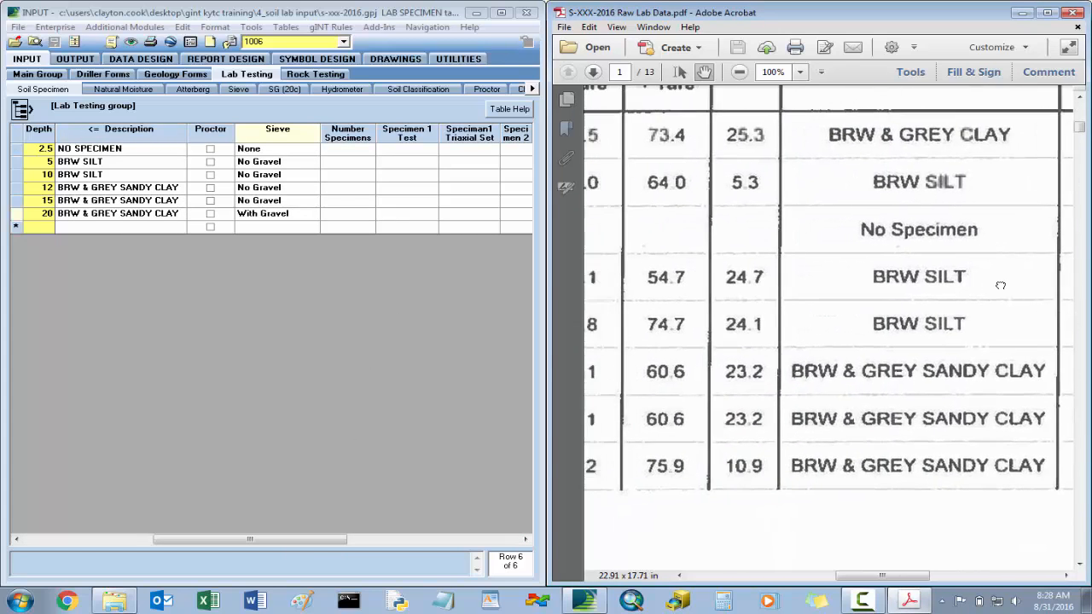
{"action": "left_click_drag", "start_coordinate": [688, 279], "coordinate": [882, 286]}
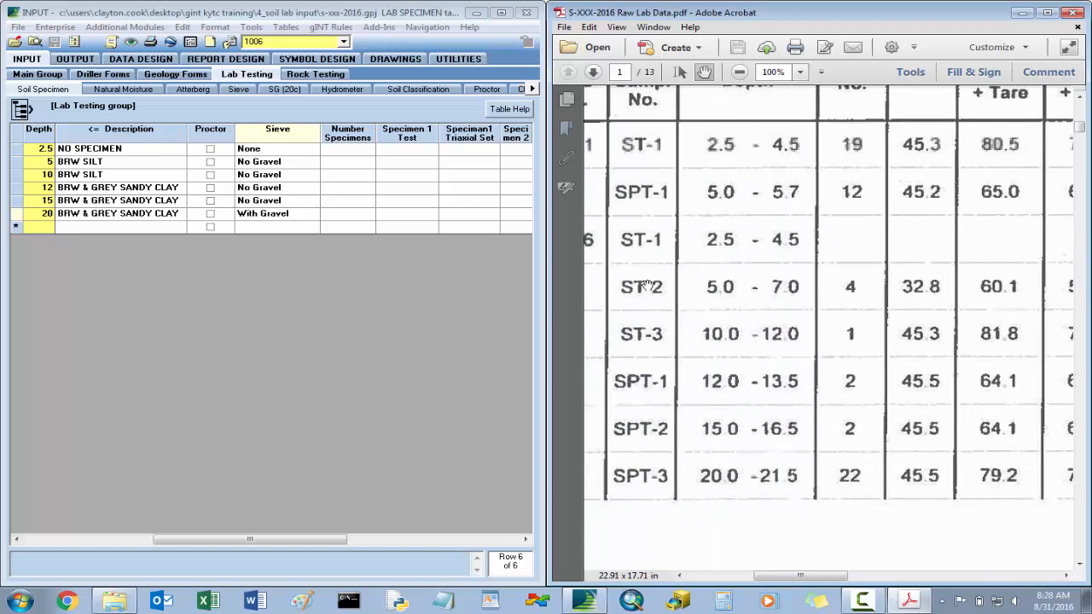
{"action": "left_click", "coordinate": [351, 163]}
{"action": "type", "text": "1"}
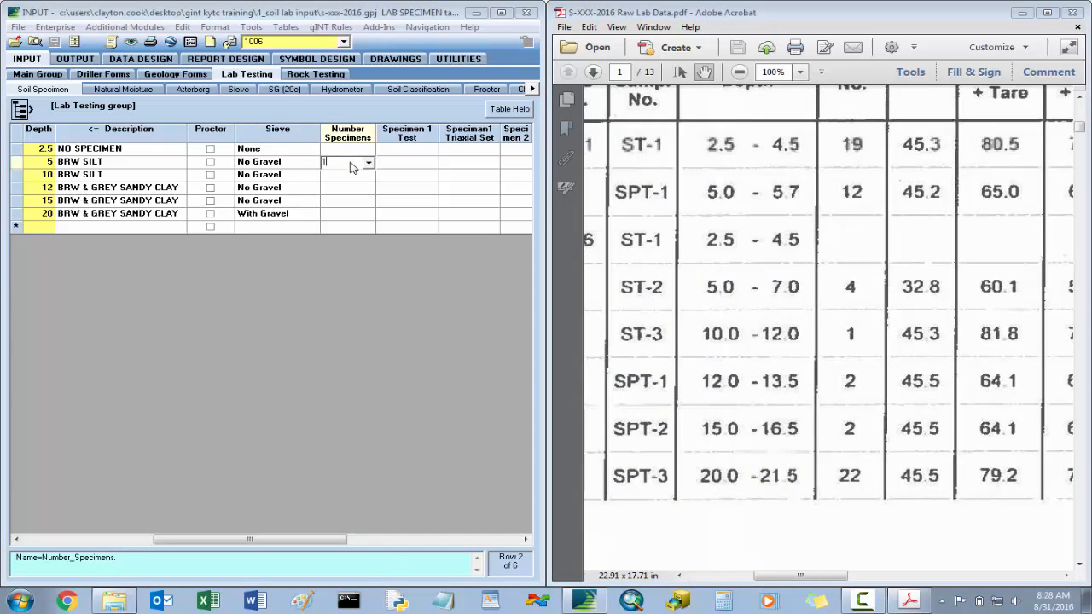
{"action": "key", "text": "Tab"}
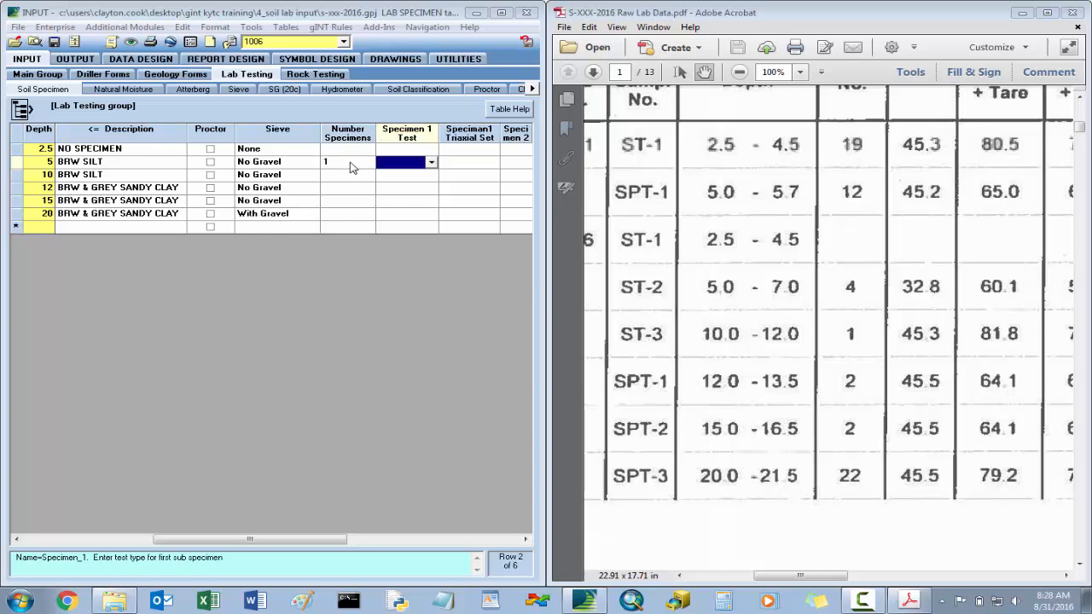
{"action": "key", "text": "Down"}
{"action": "key", "text": "Left"}
{"action": "type", "text": "1"}
{"action": "key", "text": "Return"}
{"action": "key", "text": "Down"}
{"action": "key", "text": "Left"}
{"action": "key", "text": "Up"}
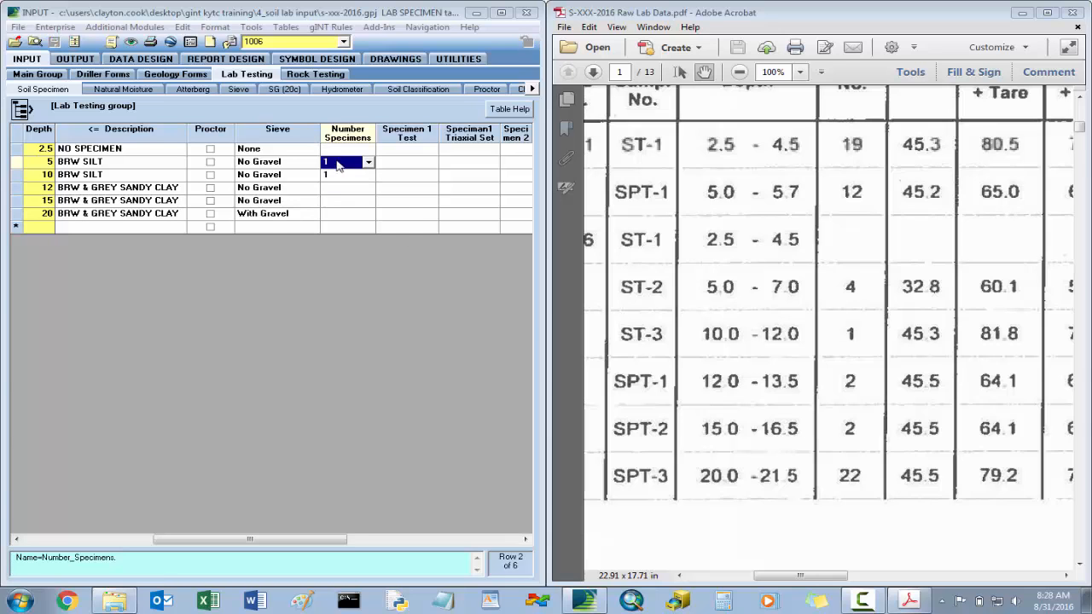
{"action": "left_click", "coordinate": [135, 92]}
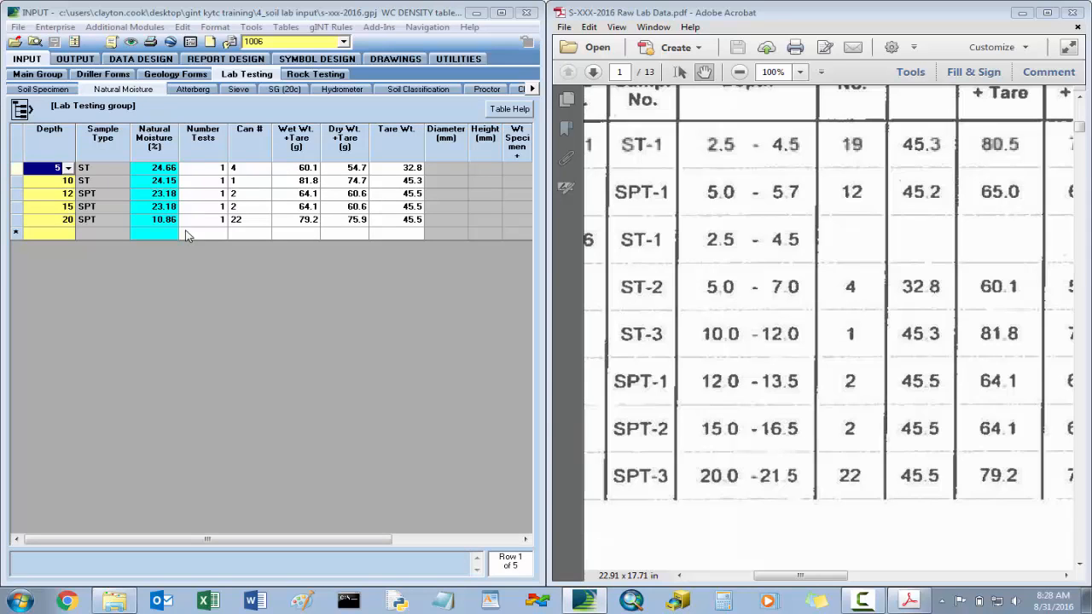
- Compare the natural moisture, can number and weights for hole 1006's depth 20 sample with the PDF's SPT-3 row
{"action": "left_click", "coordinate": [158, 224]}
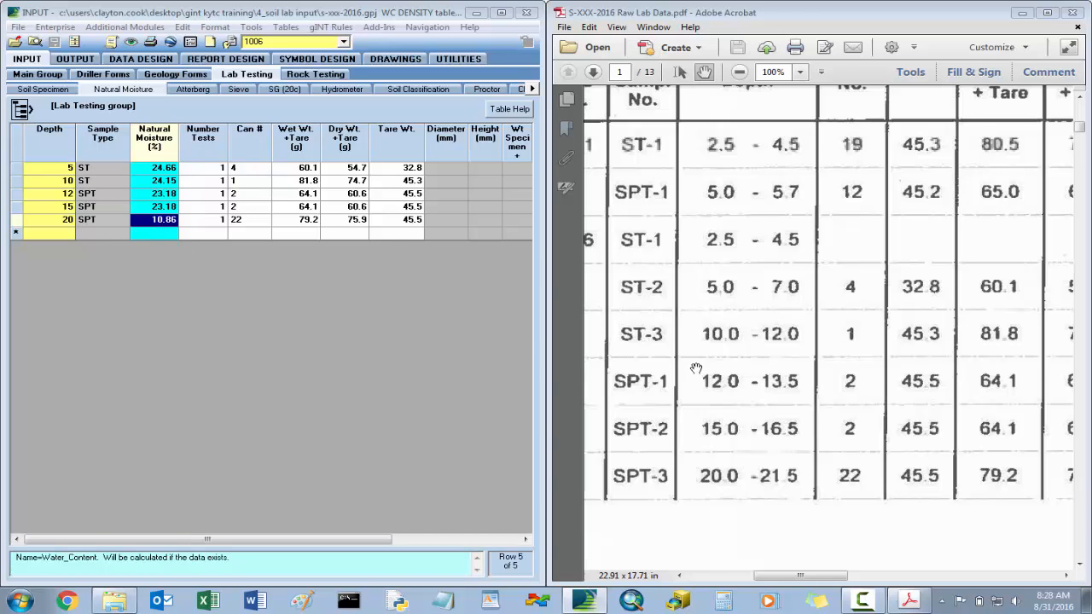
{"action": "left_click", "coordinate": [237, 221]}
{"action": "left_click_drag", "start_coordinate": [972, 388], "coordinate": [776, 347]}
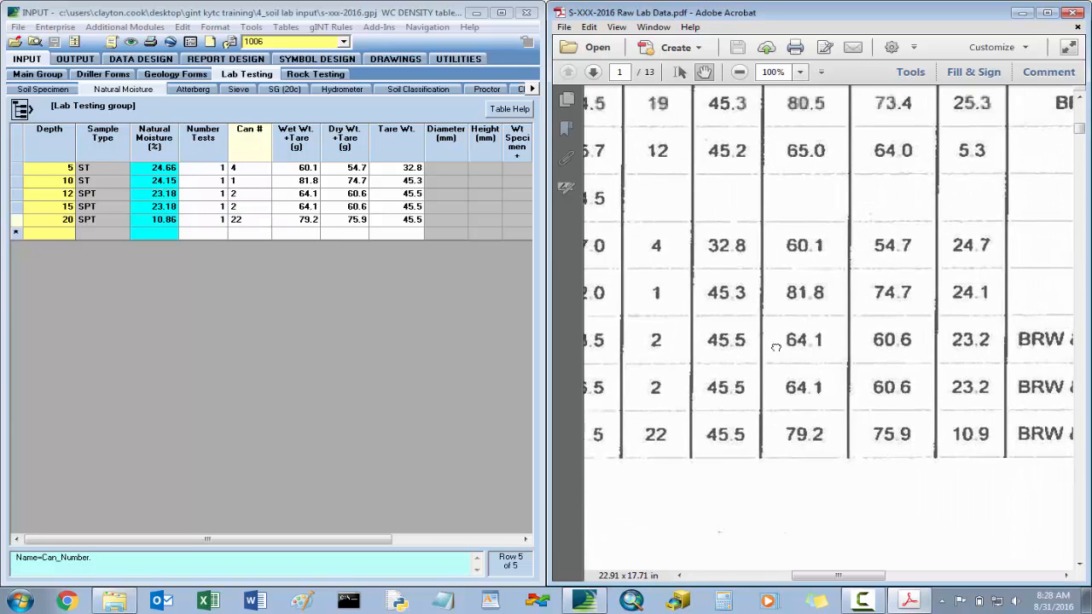
{"action": "left_click", "coordinate": [257, 226]}
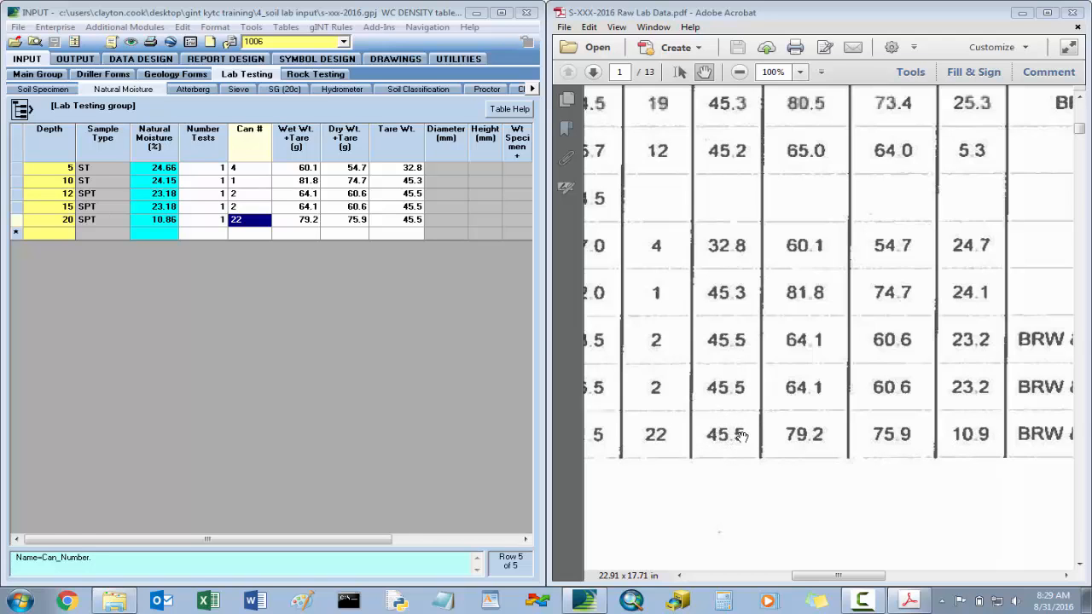
{"action": "left_click", "coordinate": [155, 221]}
- Open the Atterberg table, look up the depth 20 sample's lab number in the PDF, and go to its worksheet on page 7
{"action": "left_click", "coordinate": [198, 91]}
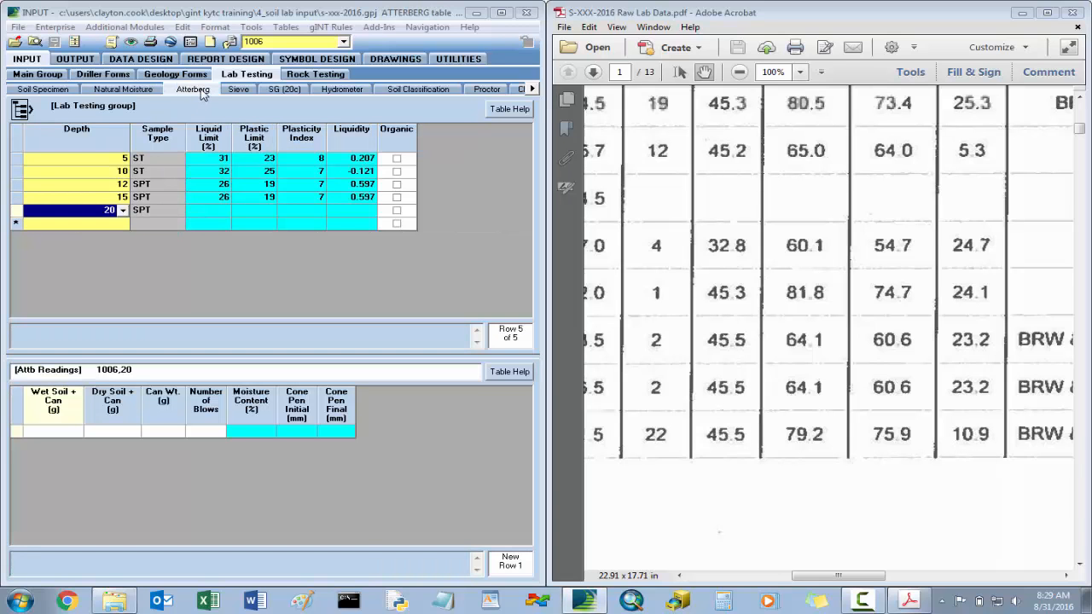
{"action": "left_click", "coordinate": [215, 212]}
{"action": "left_click", "coordinate": [838, 303]}
{"action": "scroll", "coordinate": [956, 341], "scroll_direction": "right", "scroll_amount": 3}
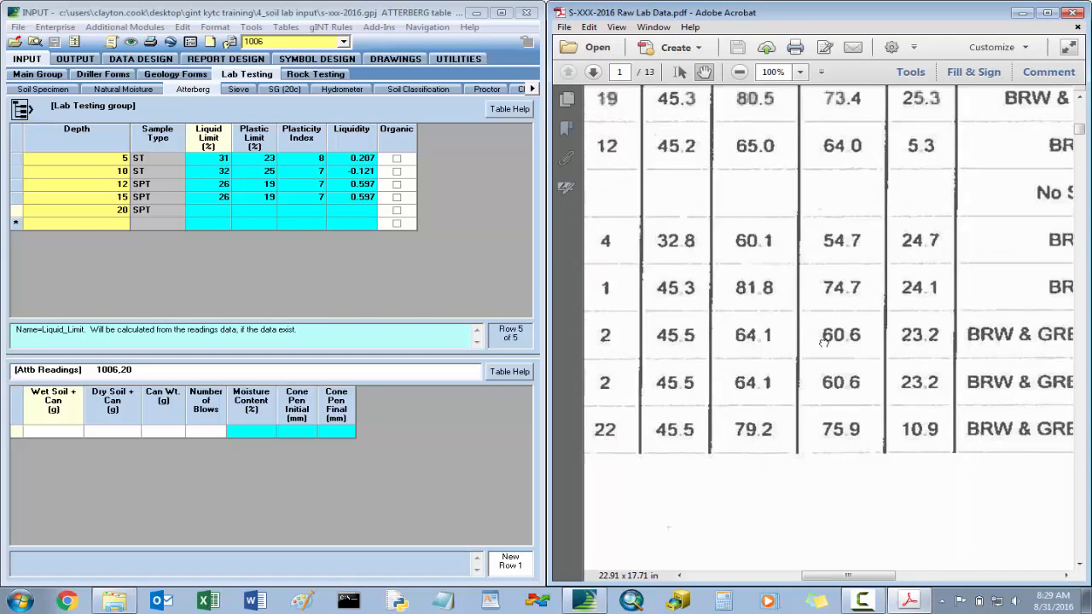
{"action": "scroll", "coordinate": [953, 312], "scroll_direction": "right", "scroll_amount": 3}
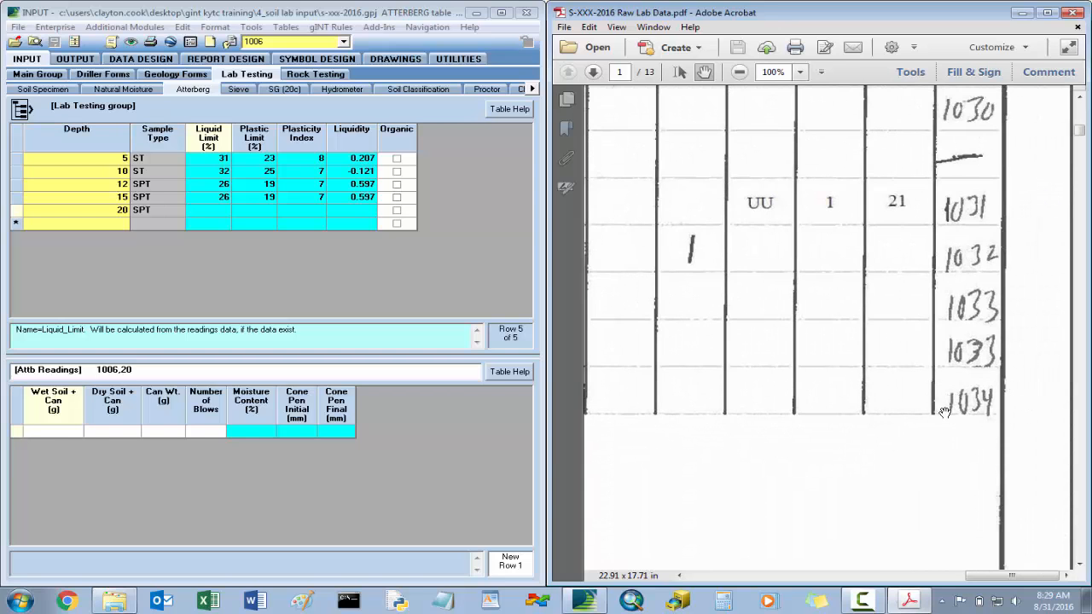
{"action": "left_click_drag", "start_coordinate": [1079, 129], "coordinate": [1079, 320]}
{"action": "left_click_drag", "start_coordinate": [757, 274], "coordinate": [990, 277]}
{"action": "left_click", "coordinate": [208, 210]}
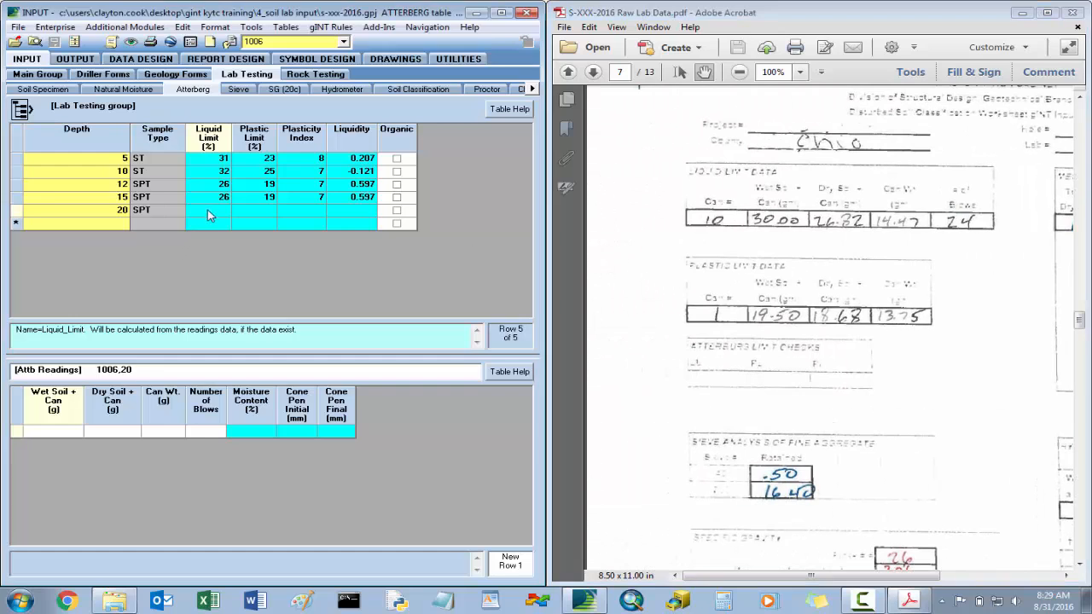
- Enter the liquid limit reading for hole 1006 depth 20: wet soil 30, dry soil 26.82, can weight 14.47 and 24 blows
{"action": "left_click", "coordinate": [68, 433]}
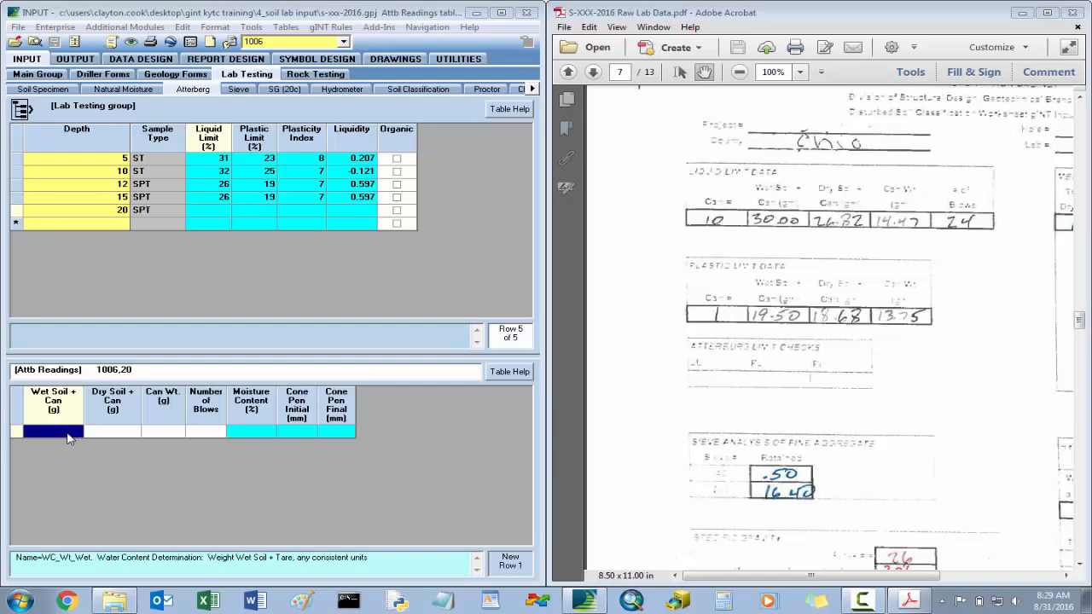
{"action": "type", "text": "30"}
{"action": "key", "text": "Tab"}
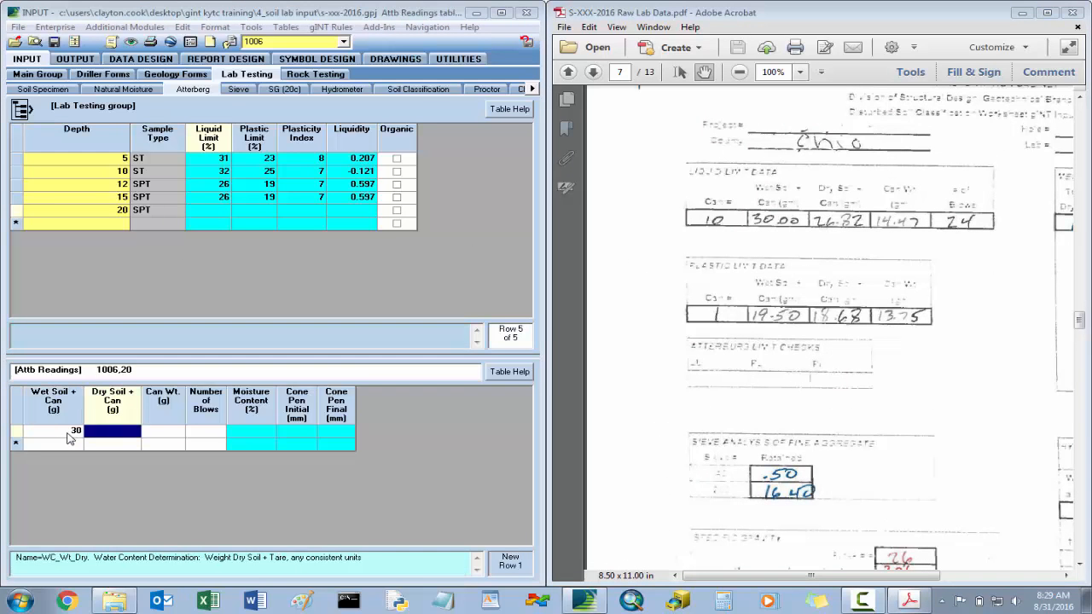
{"action": "type", "text": "26.82"}
{"action": "key", "text": "Tab"}
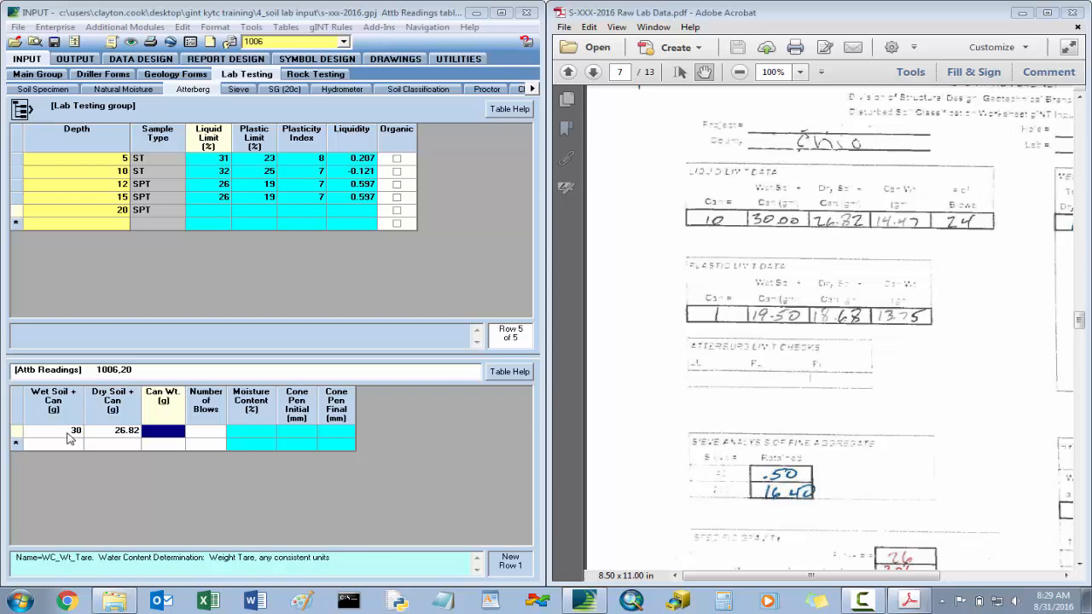
{"action": "type", "text": "14.47"}
{"action": "key", "text": "Tab"}
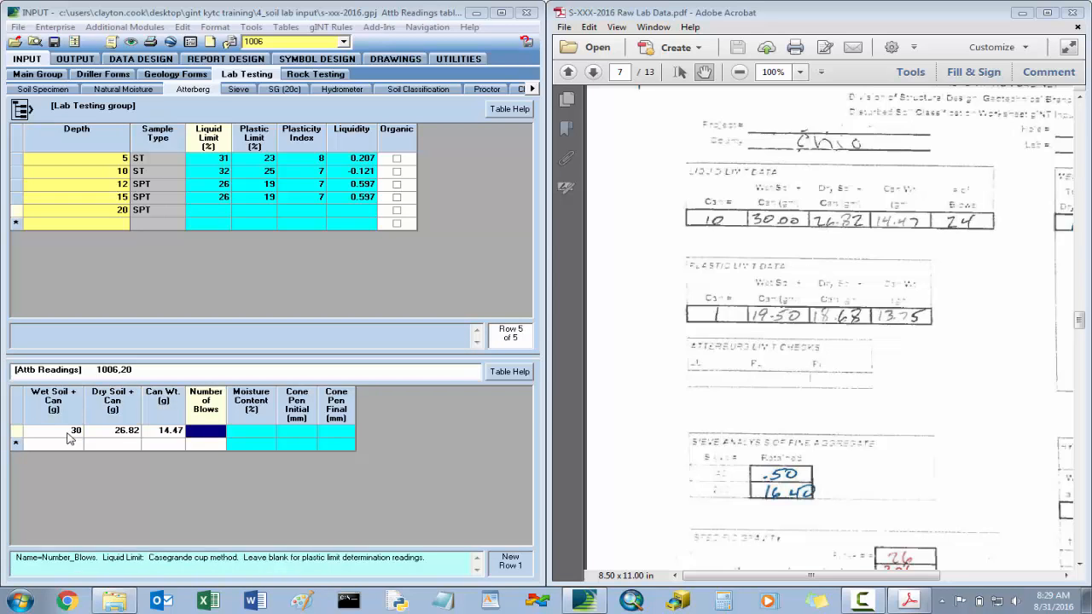
{"action": "type", "text": "24"}
{"action": "key", "text": "Down"}
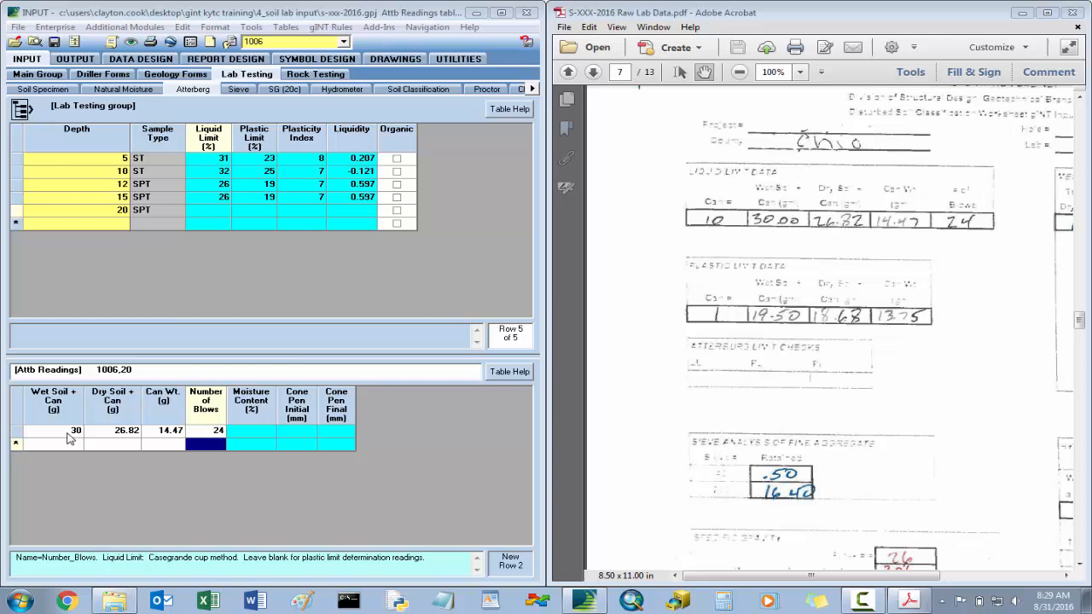
- Add the plastic limit reading for depth 20 with wet soil 19.5, dry soil 18.68 and can weight 13.75, and save the readings
{"action": "key", "text": "Left"}
{"action": "key", "text": "Left"}
{"action": "key", "text": "Left"}
{"action": "type", "text": "1"}
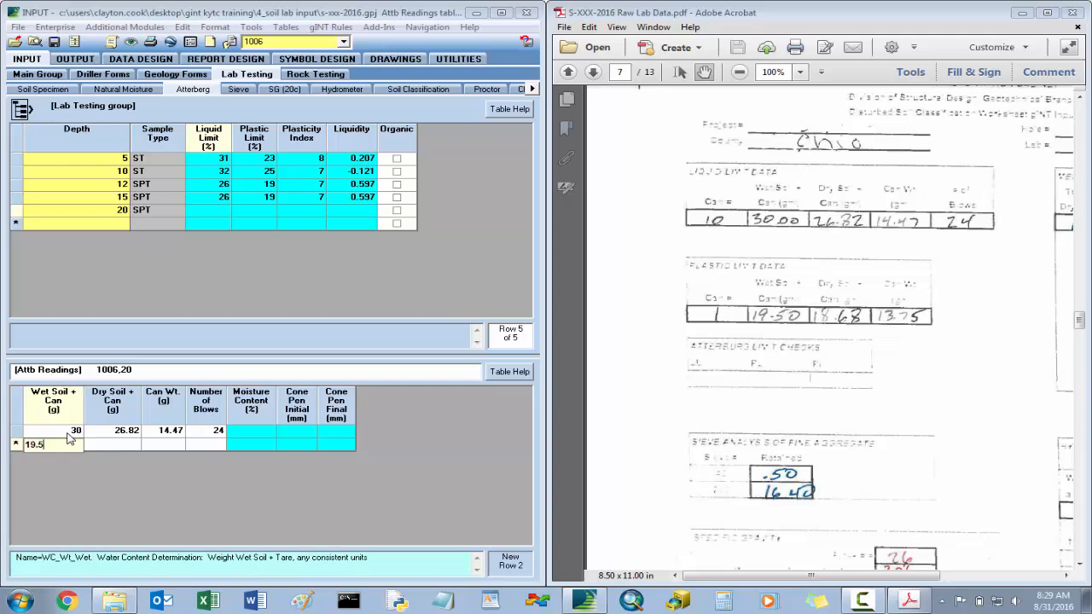
{"action": "key", "text": "Tab"}
{"action": "type", "text": "1"}
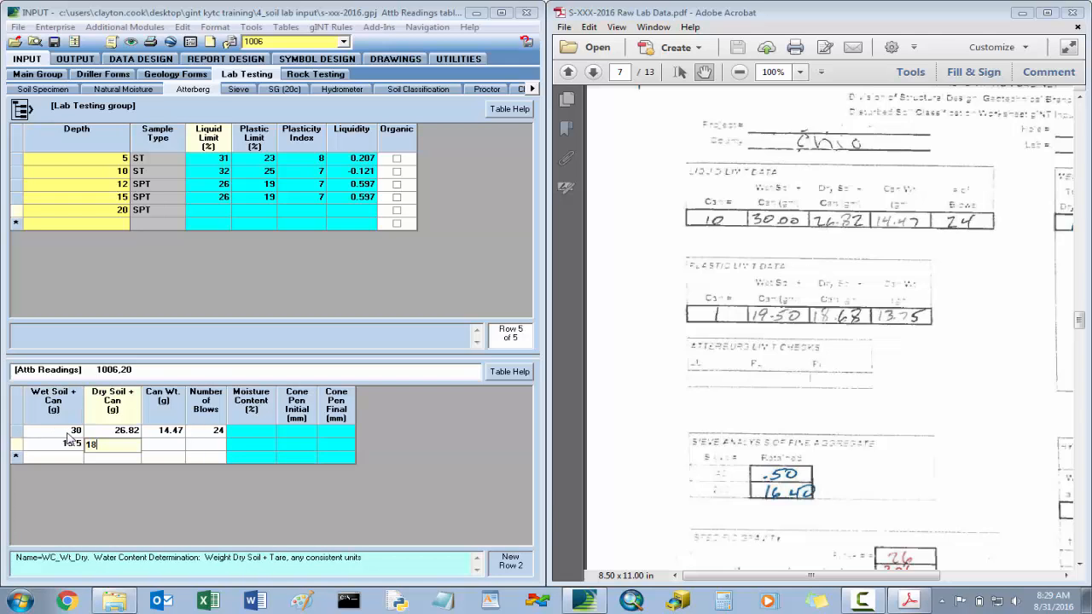
{"action": "type", "text": "8.68"}
{"action": "key", "text": "Tab"}
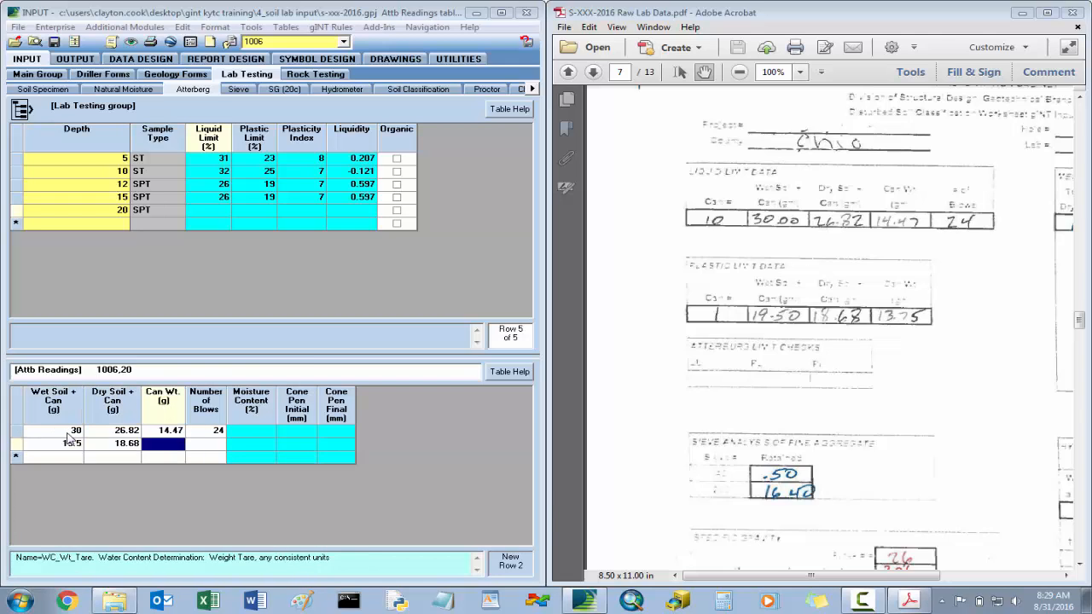
{"action": "type", "text": "13.7"}
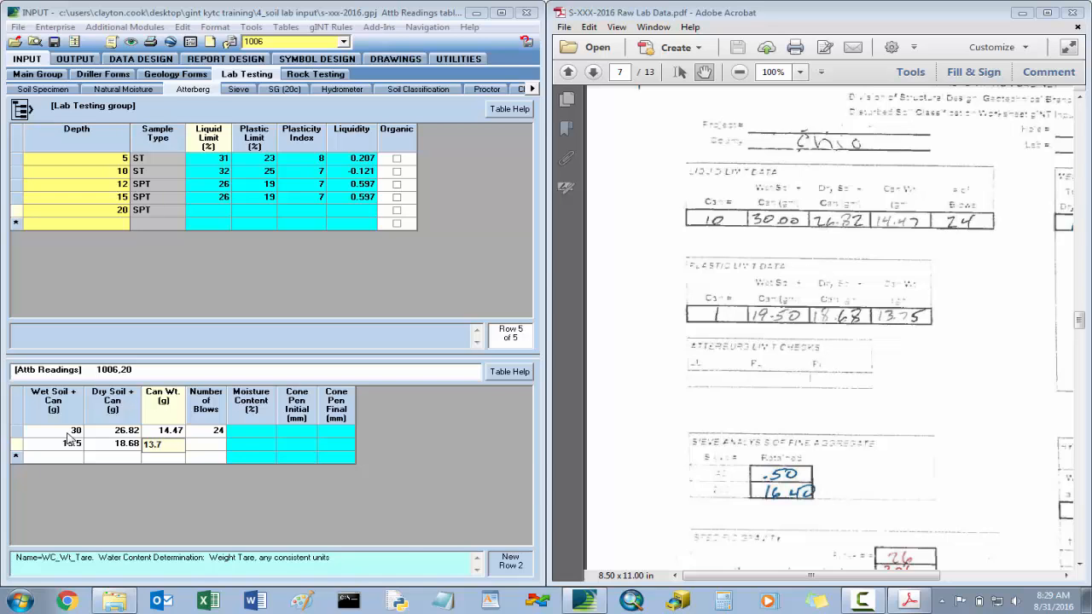
{"action": "type", "text": "5"}
{"action": "key", "text": "Tab"}
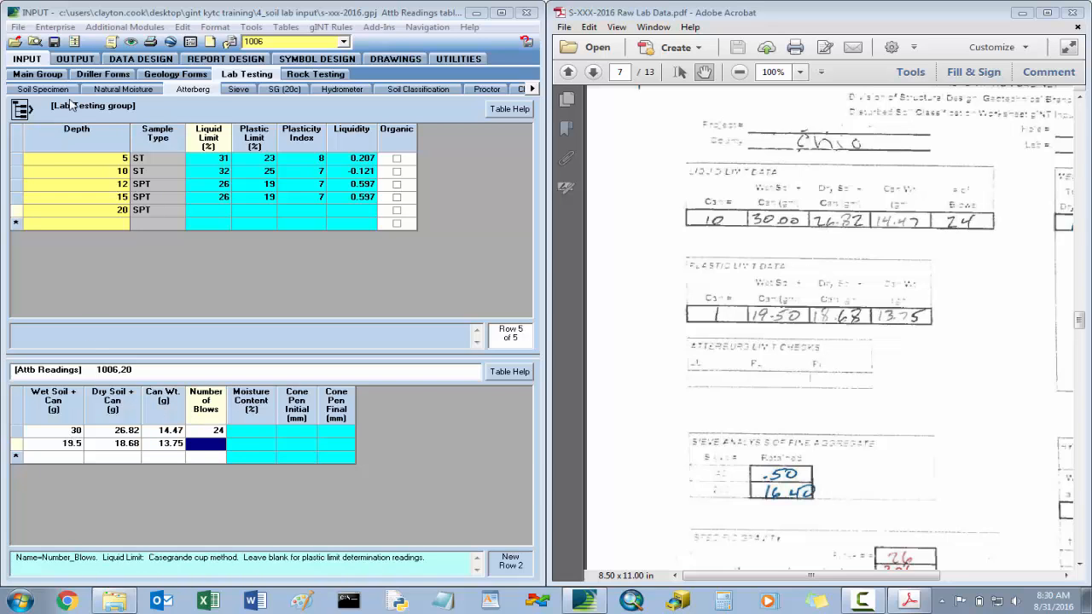
{"action": "left_click", "coordinate": [54, 45]}
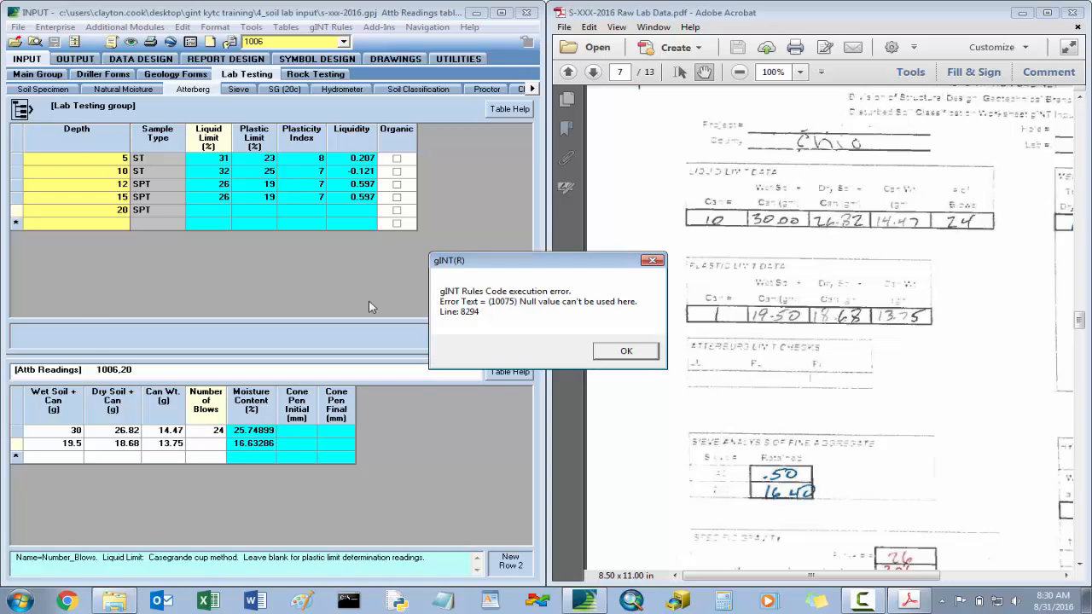
{"action": "left_click", "coordinate": [623, 352]}
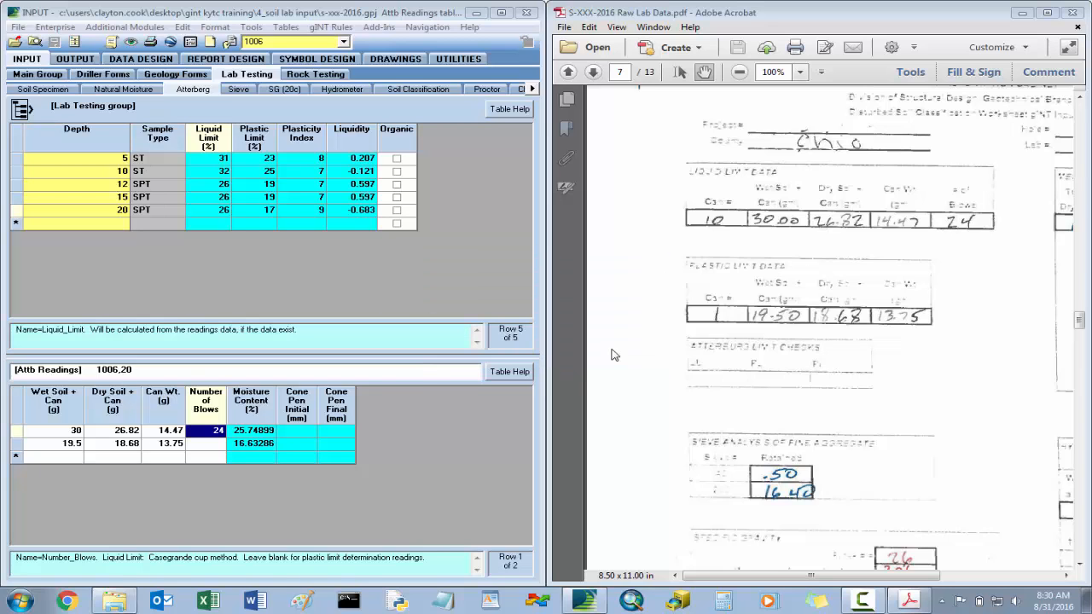
- Open the sieve table for hole 1006 and bring the PDF worksheet's mechanical analysis data for the depth 20 sample into view
{"action": "left_click", "coordinate": [238, 89]}
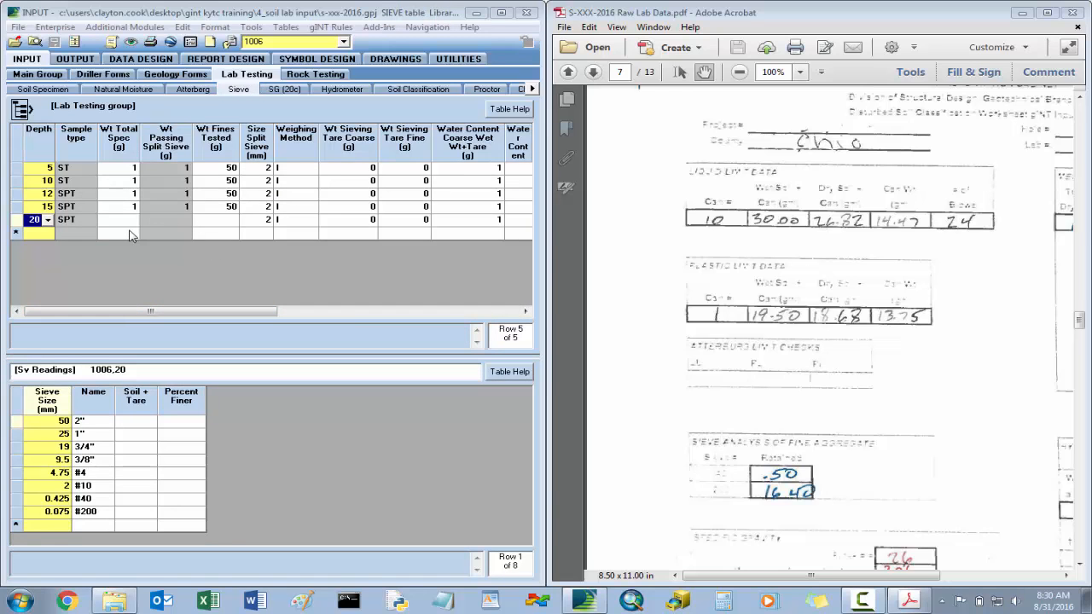
{"action": "left_click_drag", "start_coordinate": [978, 333], "coordinate": [751, 329]}
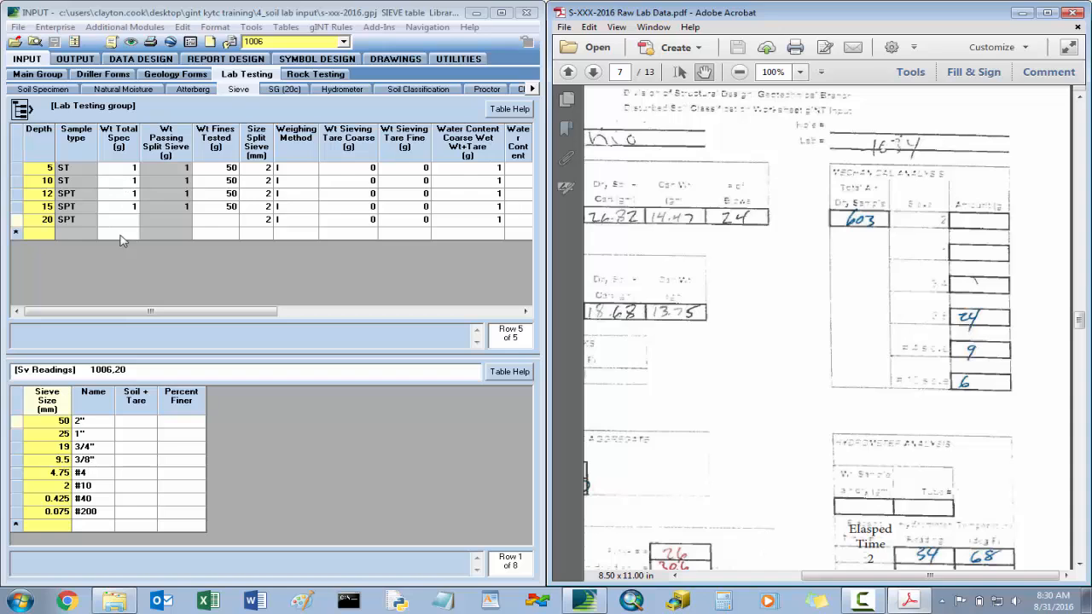
- Enter the depth 20 sieve sample's total specimen weight of 603 g and fines tested weight of 50 g
{"action": "left_click", "coordinate": [125, 224]}
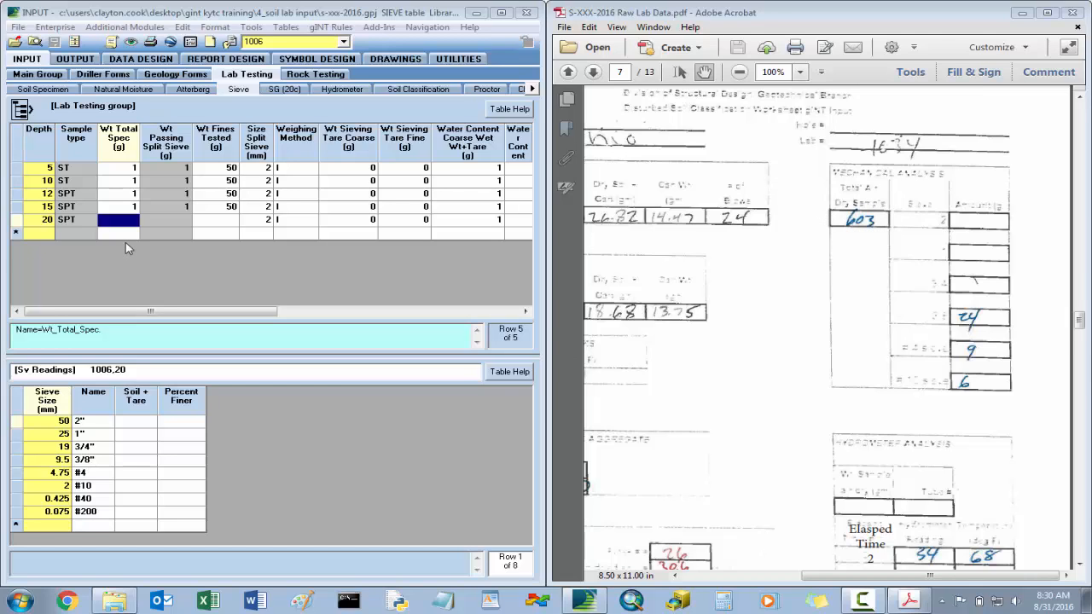
{"action": "key", "text": "Tab"}
{"action": "key", "text": "Tab"}
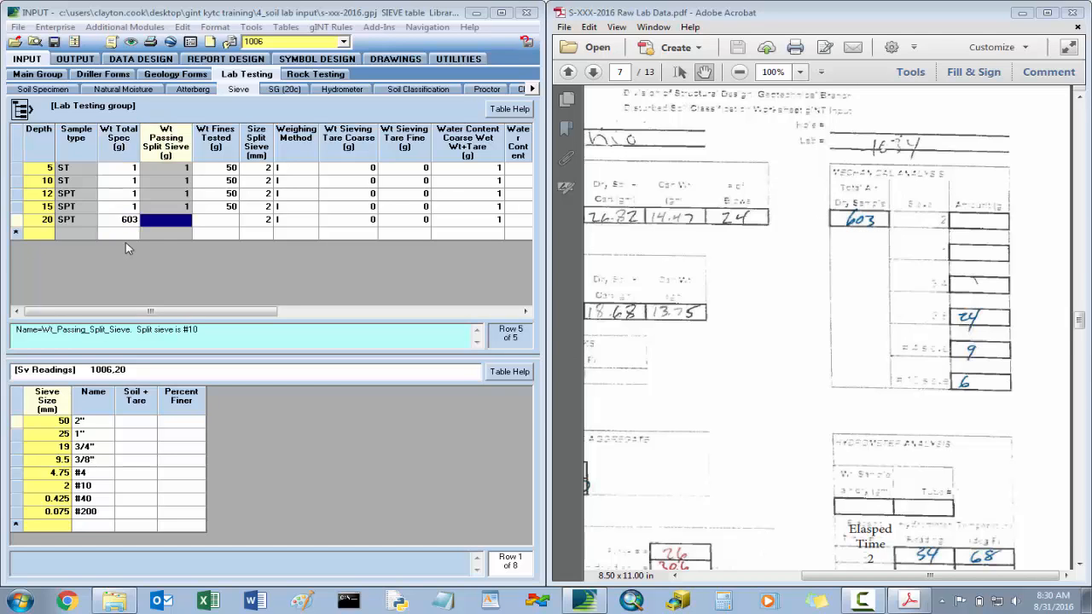
{"action": "type", "text": "50"}
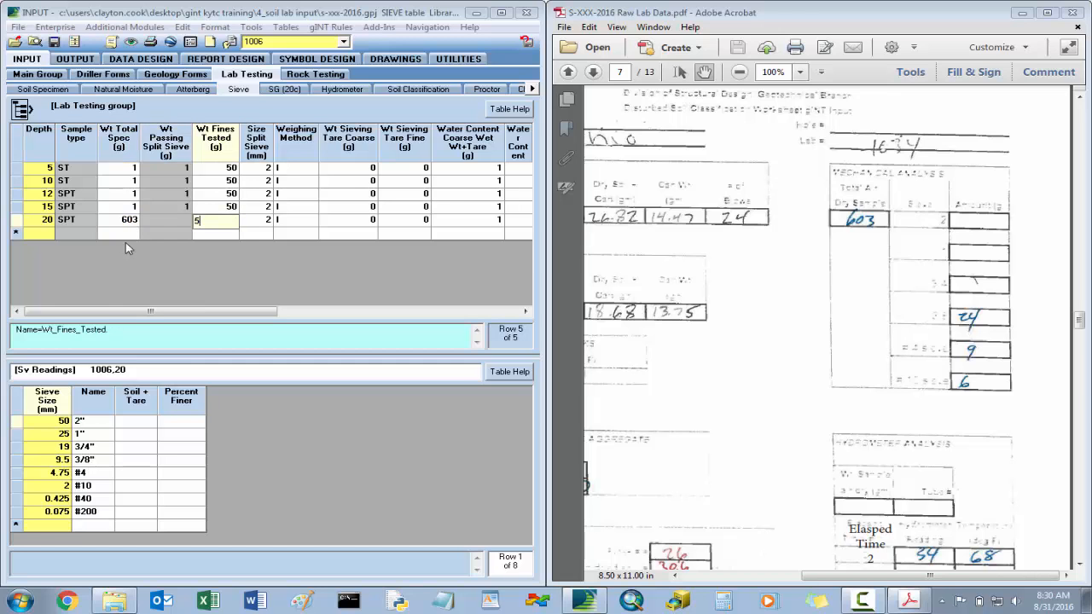
{"action": "key", "text": "Tab"}
{"action": "key", "text": "Tab"}
- Enter the depth 20 fine water content weights from the PDF's hygroscopic moisture data: wet 31.04 g and dry 30.58 g
{"action": "key", "text": "Tab"}
{"action": "key", "text": "Tab"}
{"action": "key", "text": "Tab"}
{"action": "key", "text": "Tab"}
{"action": "key", "text": "Tab"}
{"action": "key", "text": "Tab"}
{"action": "key", "text": "Tab"}
{"action": "key", "text": "Tab"}
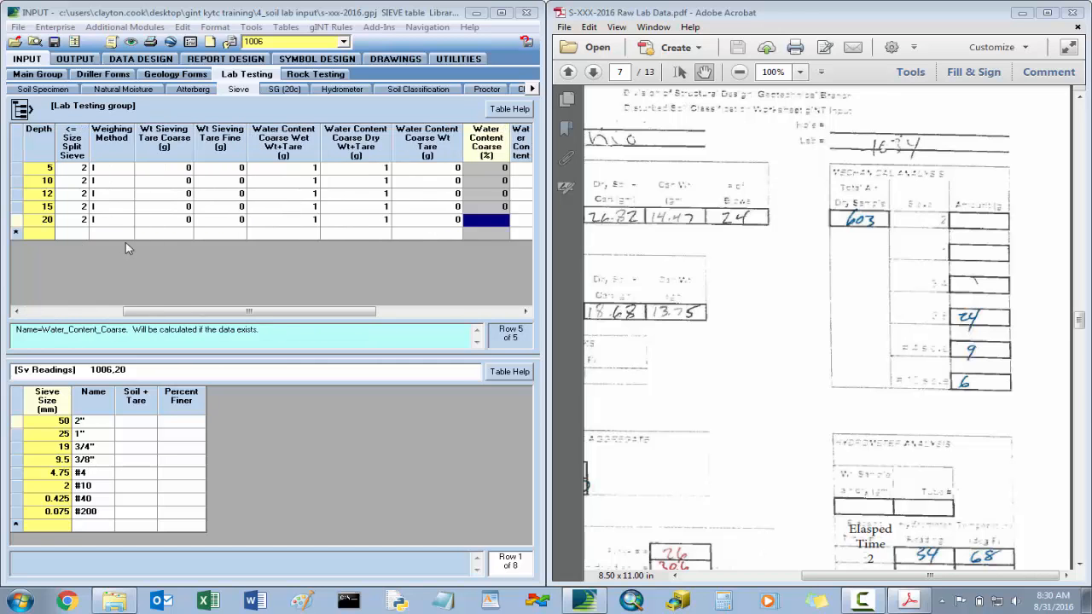
{"action": "key", "text": "Tab"}
{"action": "key", "text": "Left"}
{"action": "key", "text": "Left"}
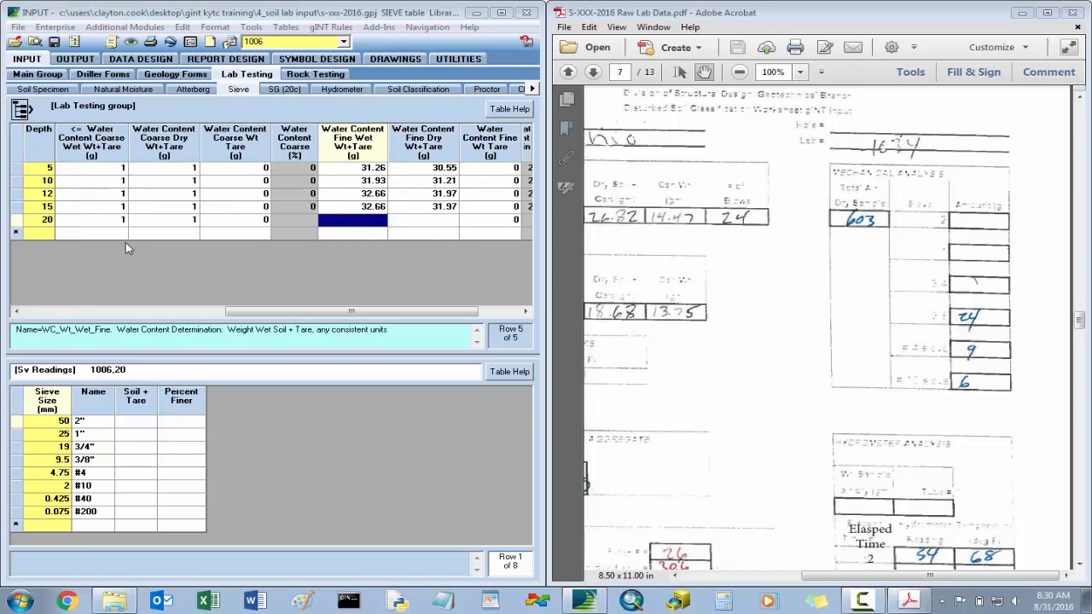
{"action": "left_click_drag", "start_coordinate": [707, 412], "coordinate": [846, 316]}
{"action": "left_click_drag", "start_coordinate": [765, 389], "coordinate": [828, 264]}
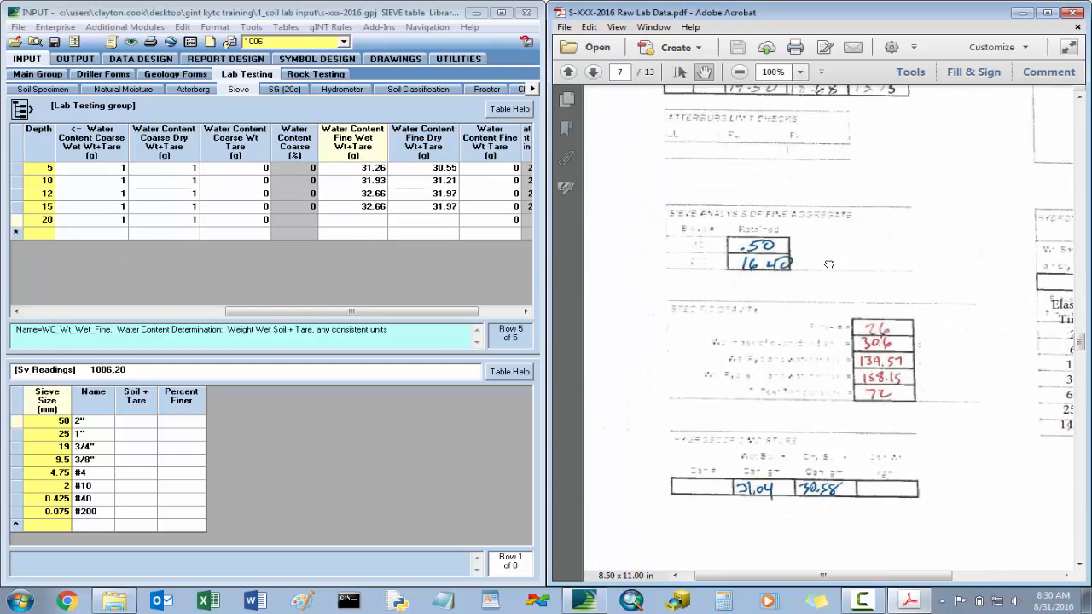
{"action": "left_click_drag", "start_coordinate": [797, 317], "coordinate": [794, 276]}
{"action": "left_click", "coordinate": [367, 222]}
{"action": "left_click", "coordinate": [367, 222]}
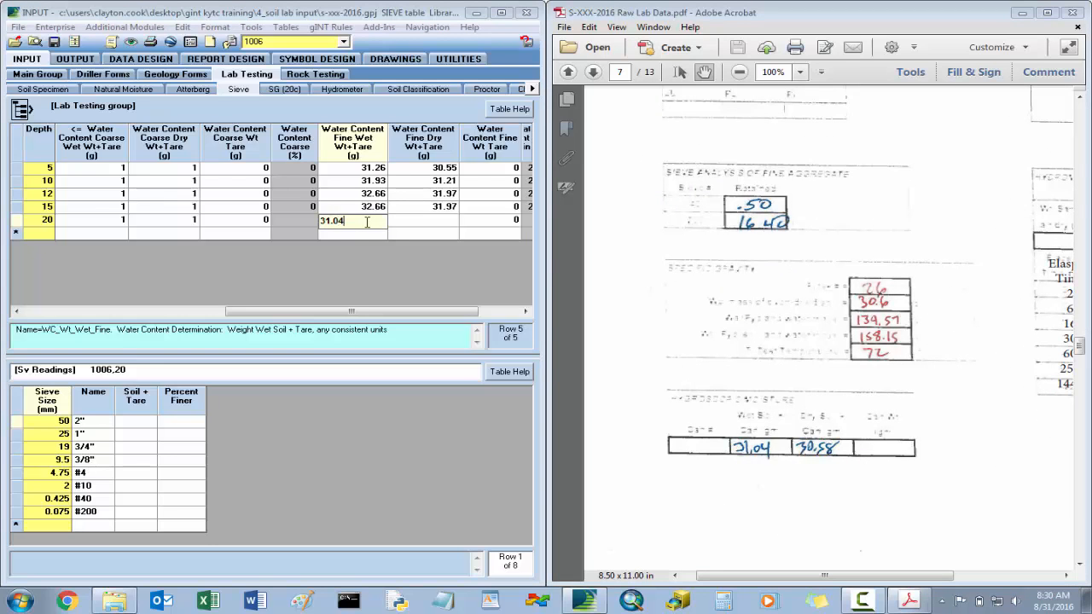
{"action": "key", "text": "Tab"}
{"action": "type", "text": "3"}
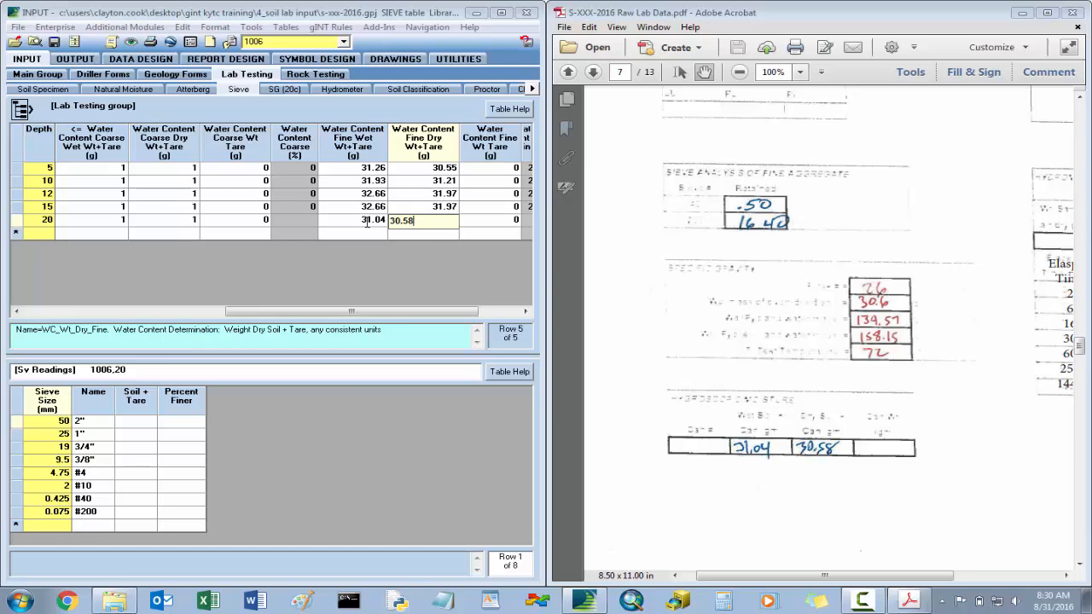
{"action": "key", "text": "Tab"}
{"action": "left_click", "coordinate": [367, 222]}
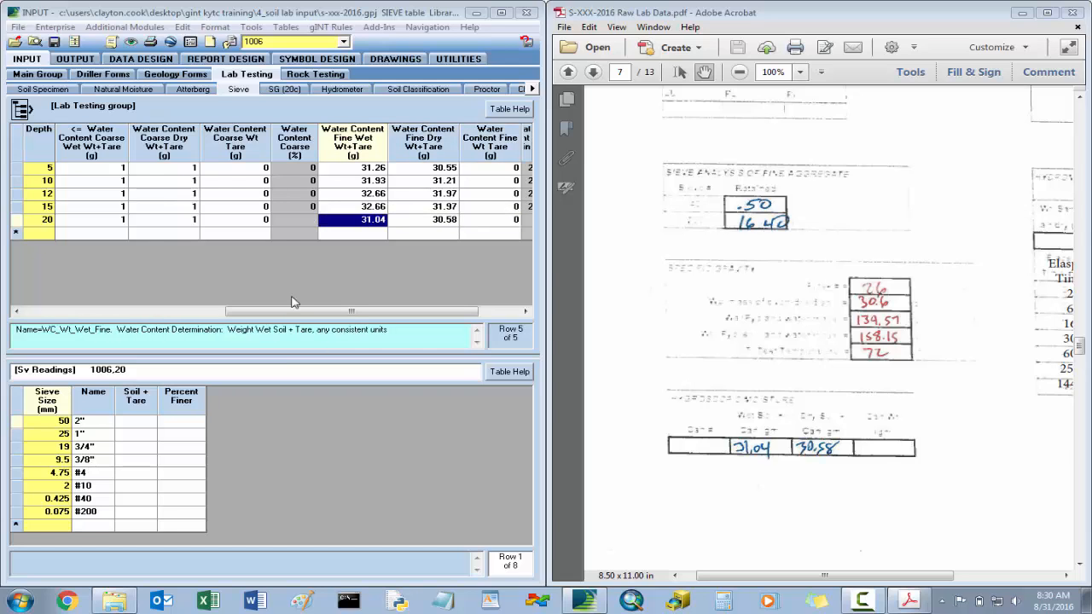
- Enter the depth 20 coarse sieve readings from the PDF: 0 for 3/4", 24 for 3/8", 9 for #4 and 6 for #10
{"action": "left_click", "coordinate": [137, 437]}
{"action": "left_click_drag", "start_coordinate": [877, 223], "coordinate": [710, 344]}
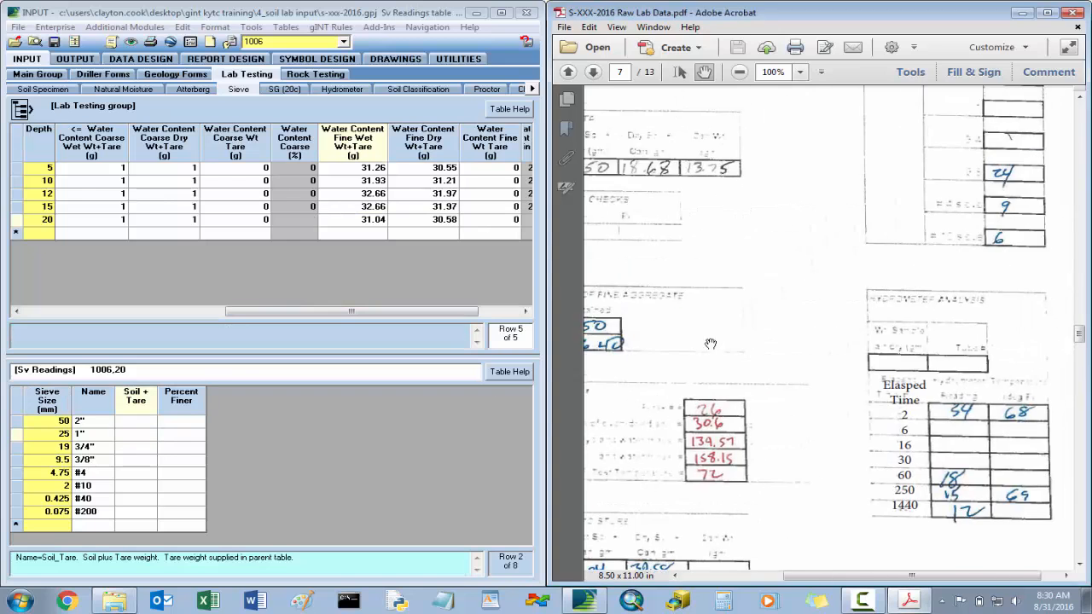
{"action": "left_click_drag", "start_coordinate": [913, 223], "coordinate": [879, 368]}
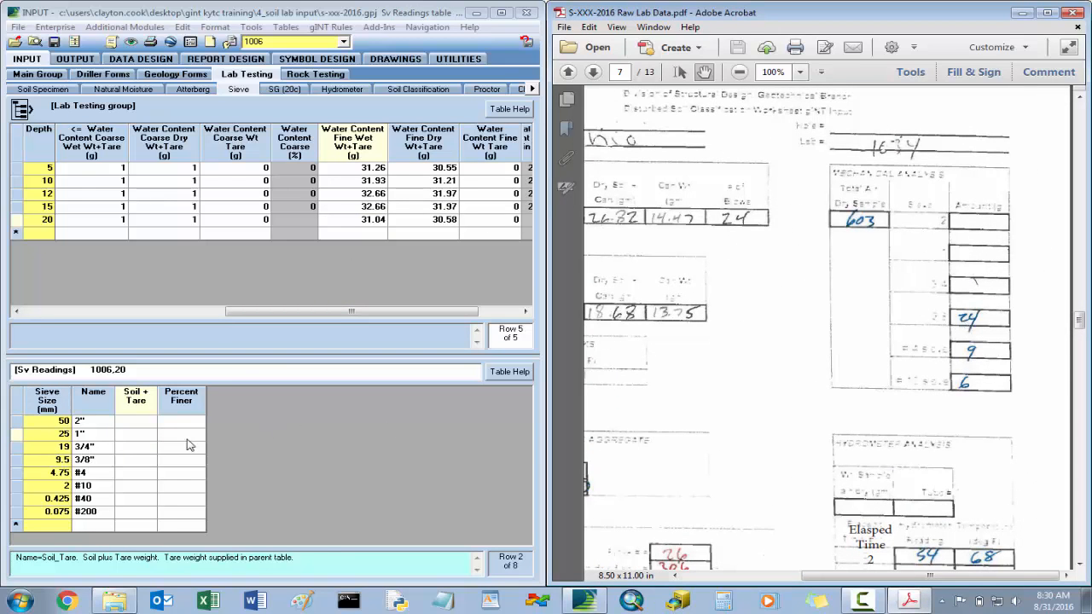
{"action": "left_click", "coordinate": [138, 461]}
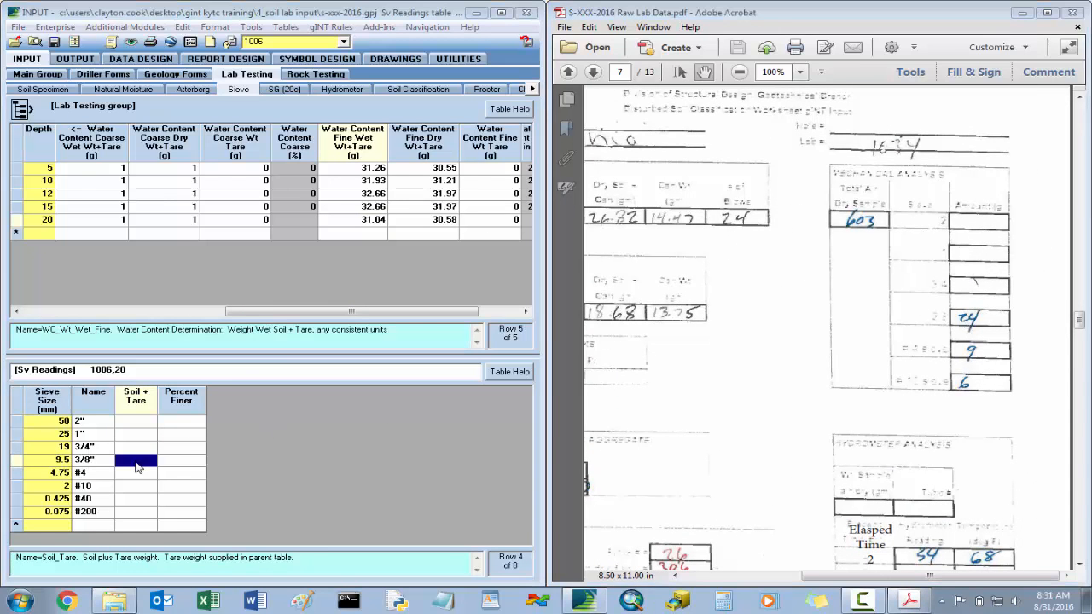
{"action": "left_click", "coordinate": [142, 448]}
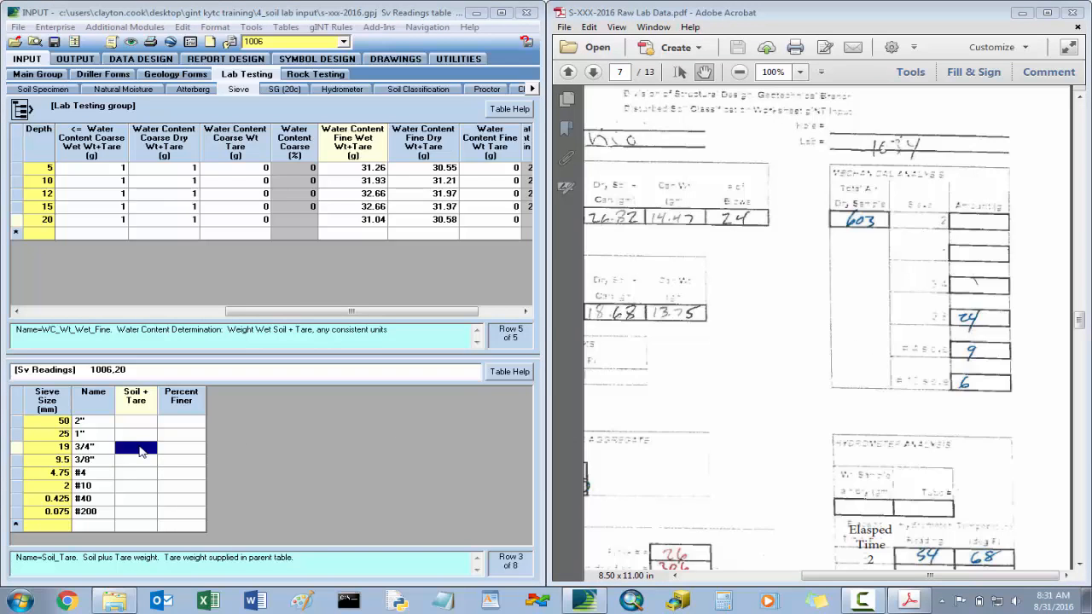
{"action": "type", "text": "0"}
{"action": "key", "text": "Return"}
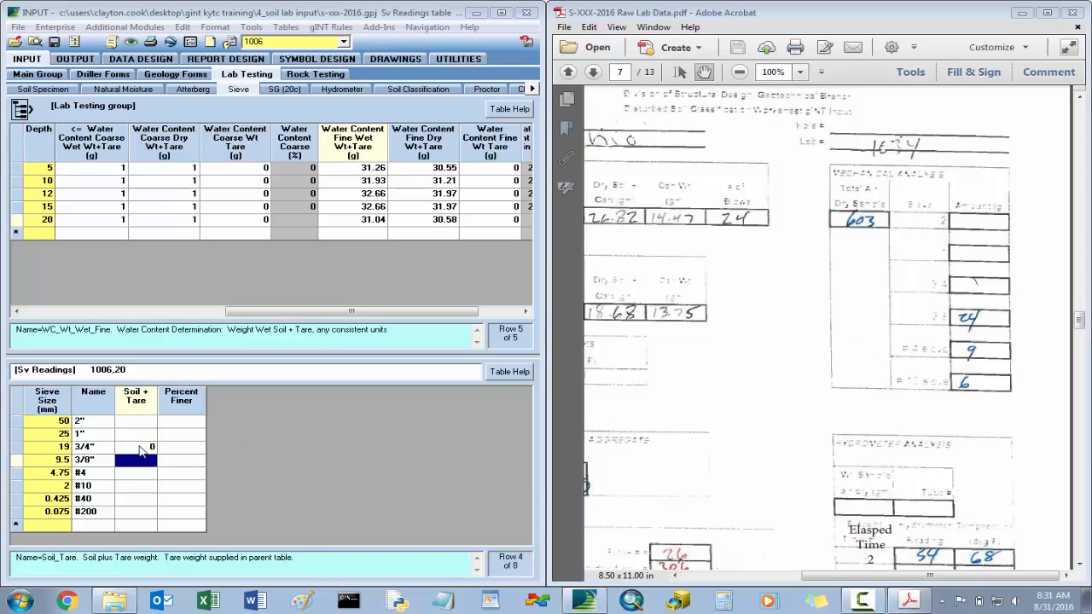
{"action": "type", "text": "24"}
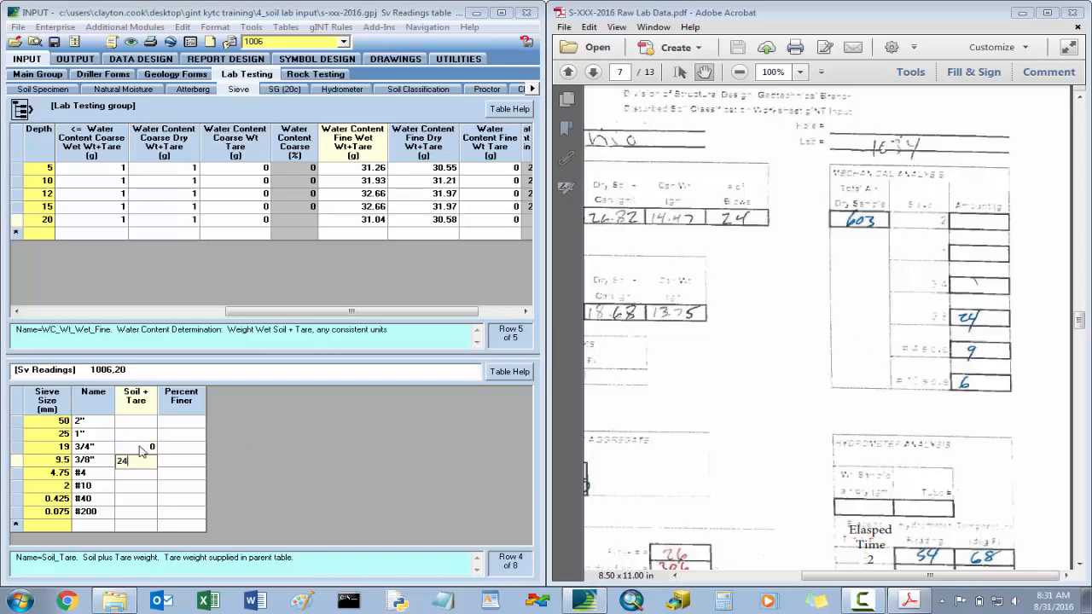
{"action": "key", "text": "Return"}
{"action": "type", "text": "9"}
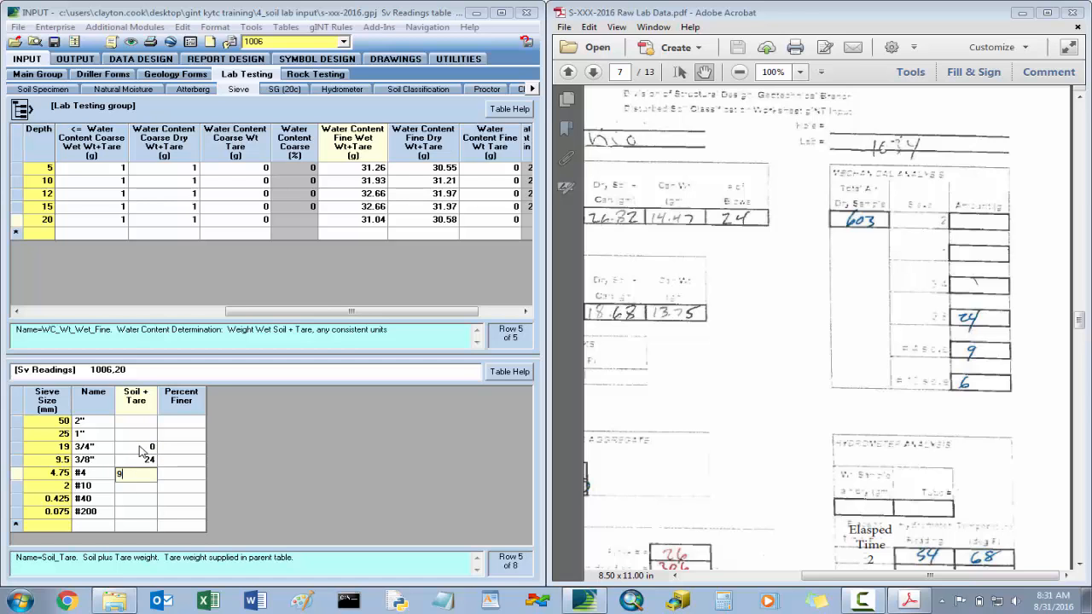
{"action": "key", "text": "Return"}
{"action": "type", "text": "6"}
{"action": "key", "text": "Return"}
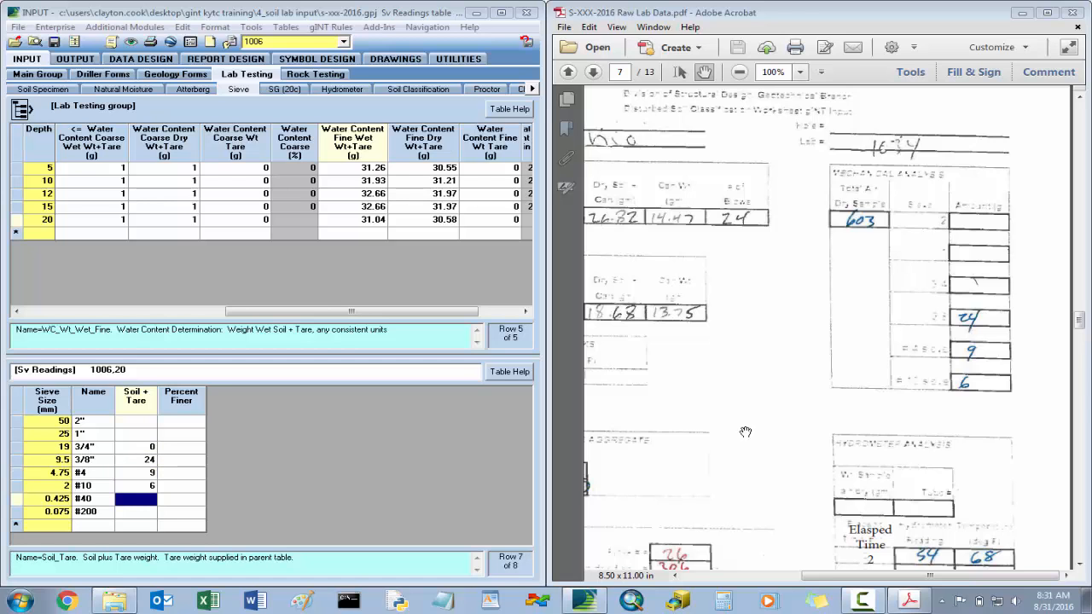
- Enter the fine sieve readings for depth 20, 0.5 for #40 and 16.4 for #200, and save the sieve data
{"action": "left_click_drag", "start_coordinate": [826, 410], "coordinate": [896, 365]}
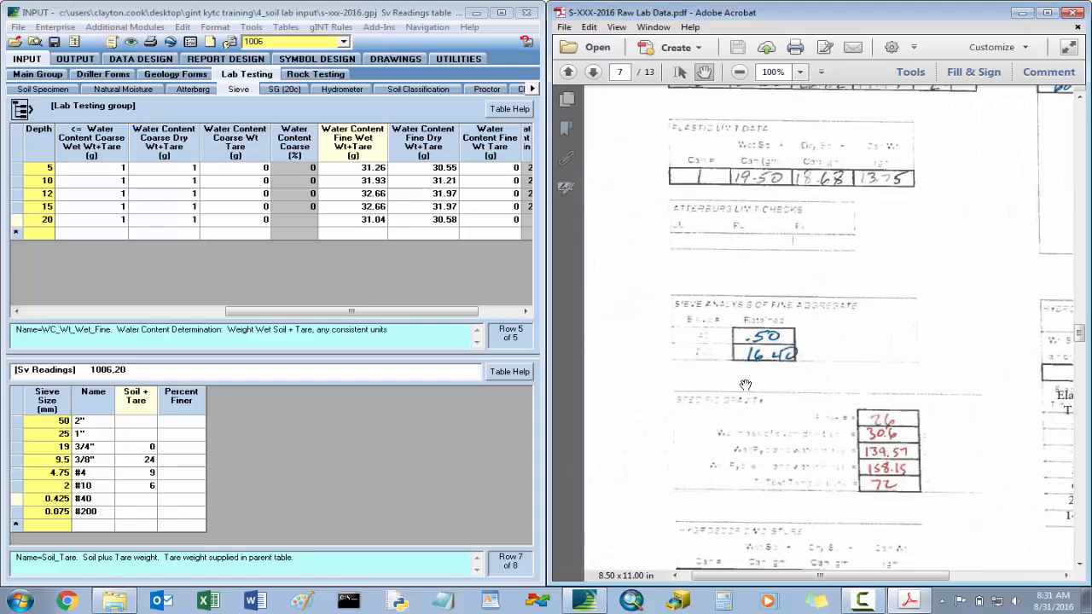
{"action": "left_click", "coordinate": [142, 504]}
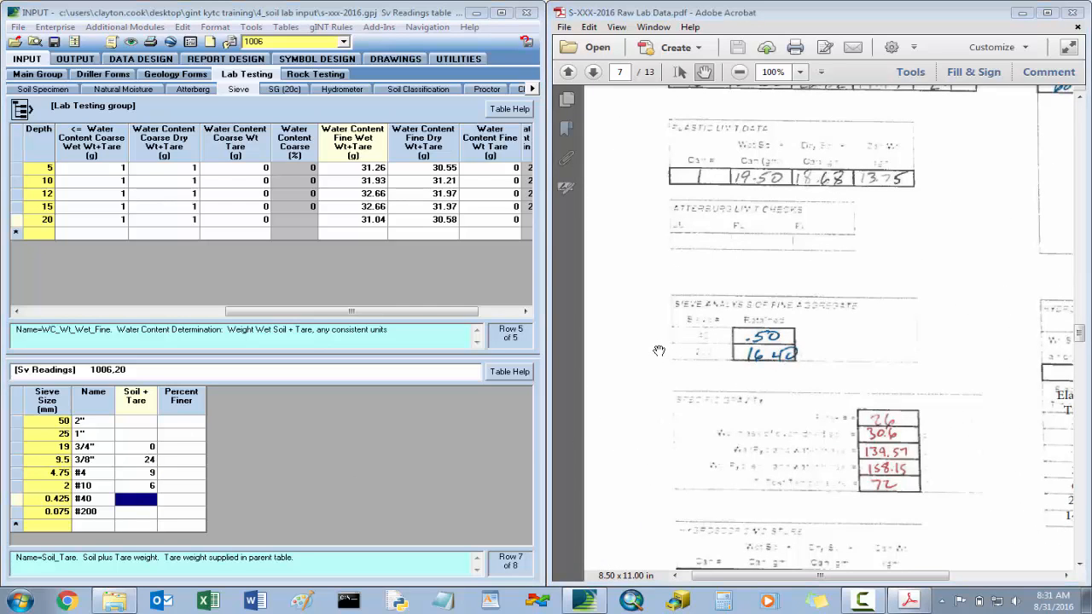
{"action": "type", "text": "0.5"}
{"action": "key", "text": "Return"}
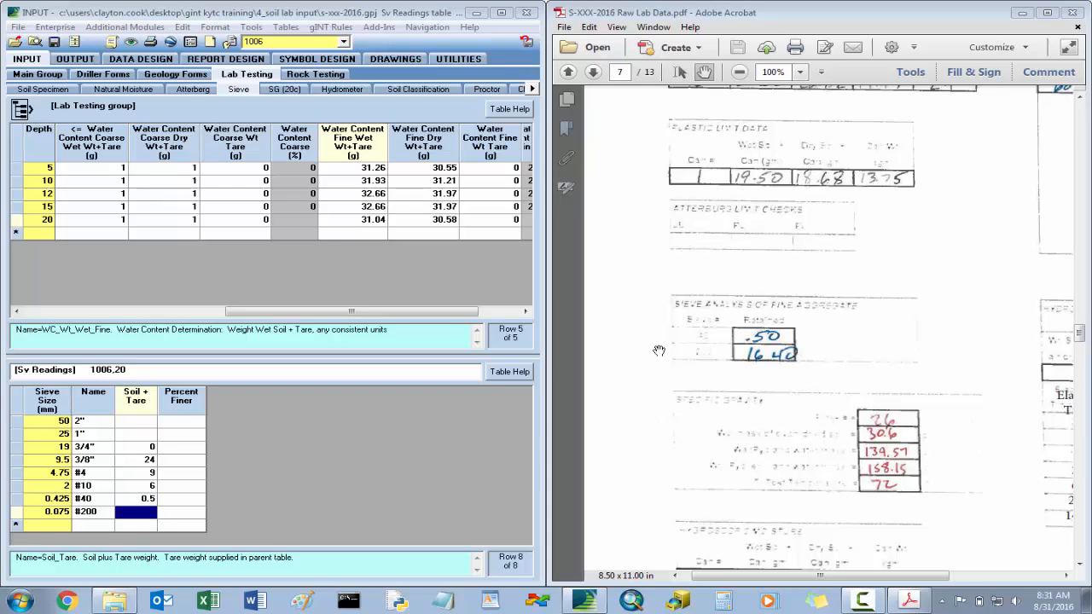
{"action": "type", "text": "16.4"}
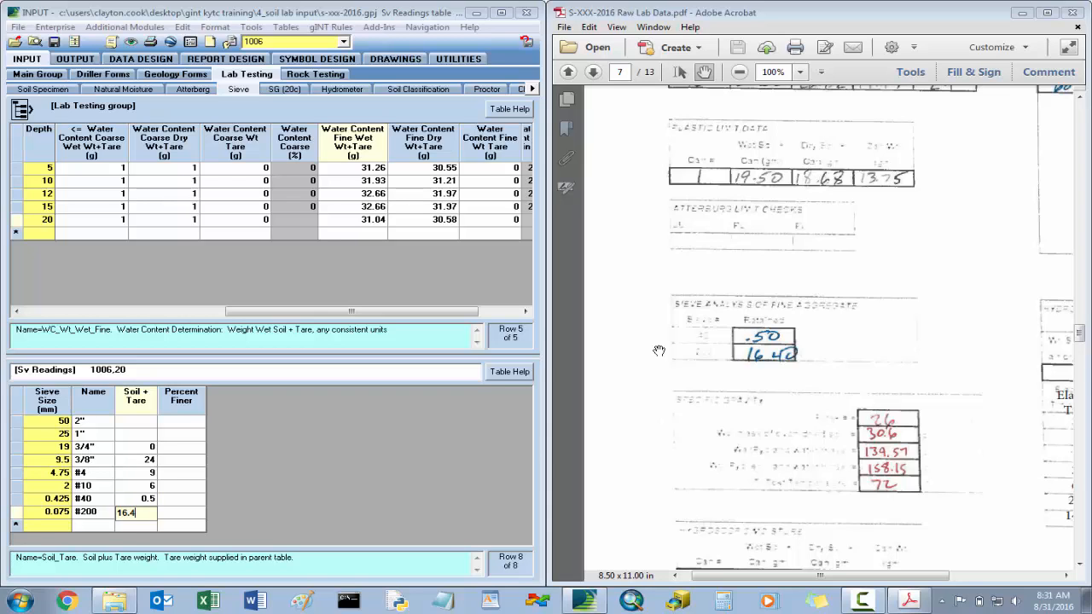
{"action": "key", "text": "Up"}
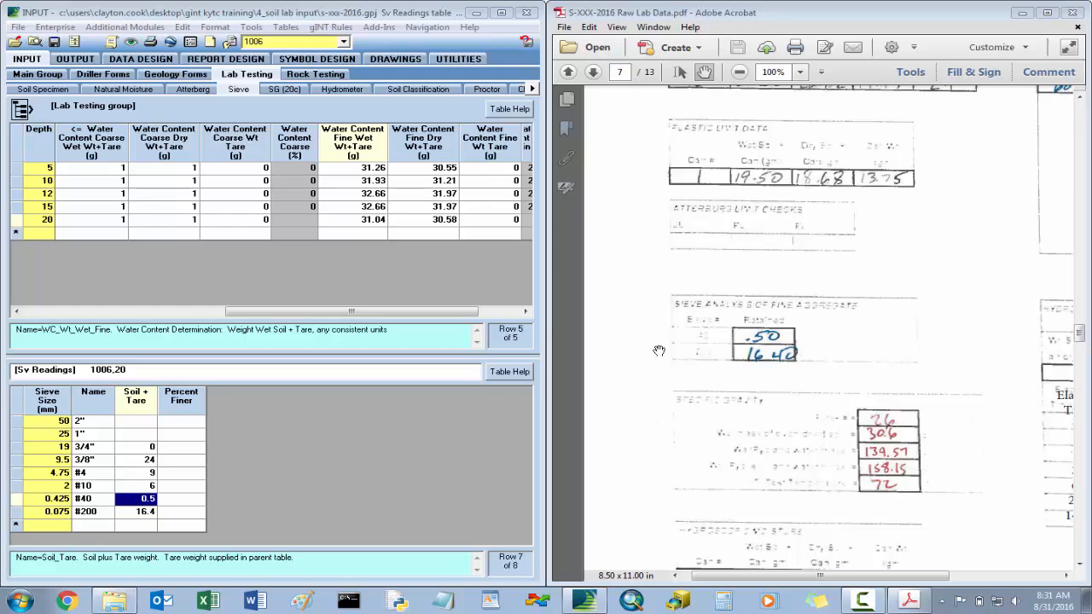
{"action": "left_click", "coordinate": [53, 42]}
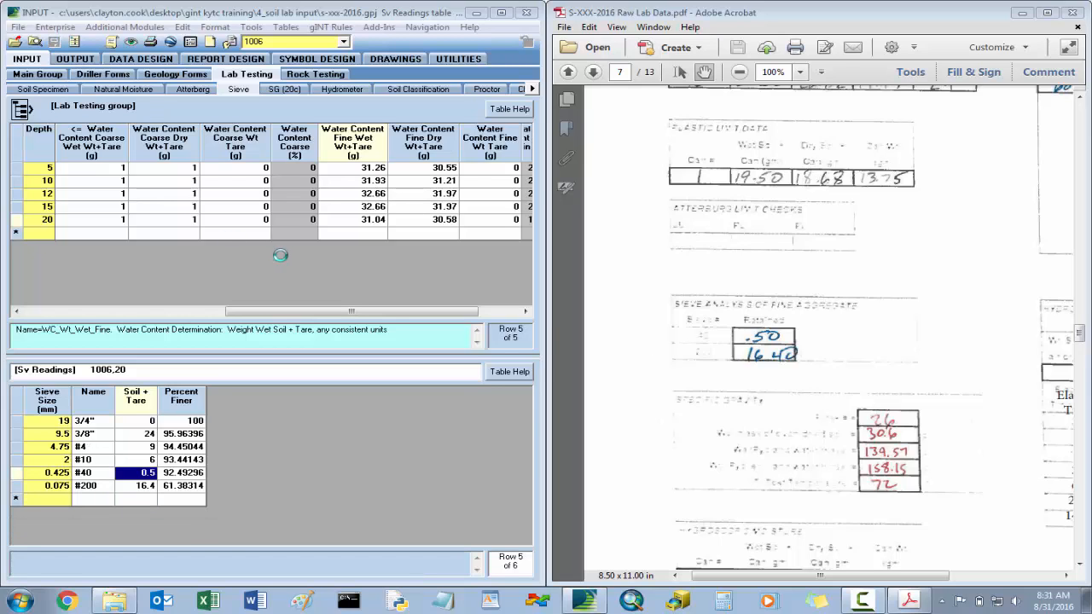
{"action": "left_click_drag", "start_coordinate": [290, 312], "coordinate": [75, 314]}
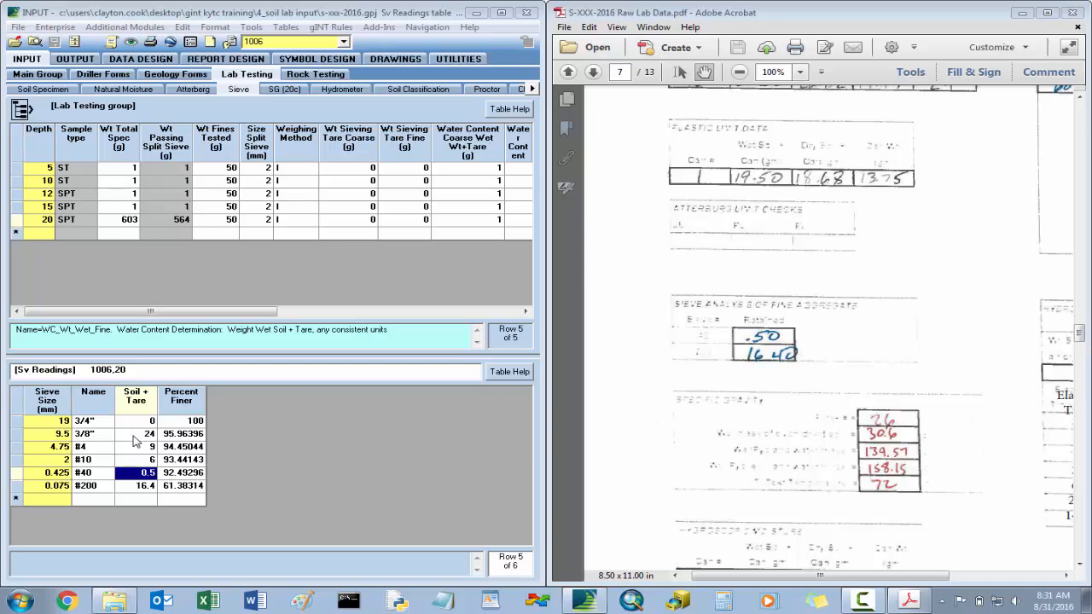
- Add a specific gravity record for hole 1006 at depth 20 with a test temperature of 72 degF
{"action": "left_click", "coordinate": [287, 90]}
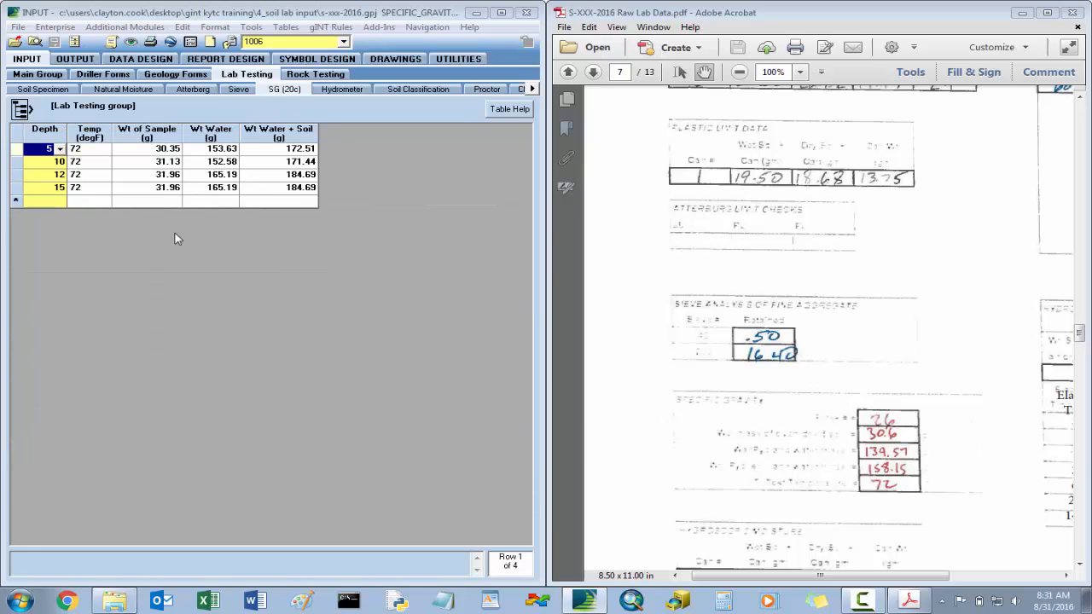
{"action": "left_click", "coordinate": [47, 202]}
{"action": "left_click", "coordinate": [60, 201]}
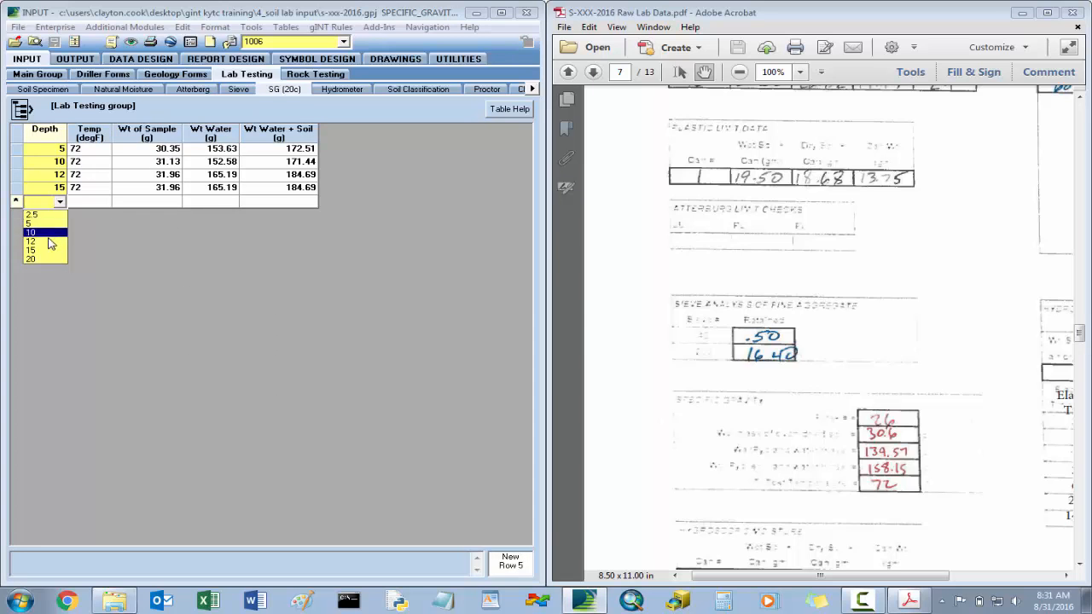
{"action": "left_click", "coordinate": [49, 260]}
{"action": "left_click", "coordinate": [94, 202]}
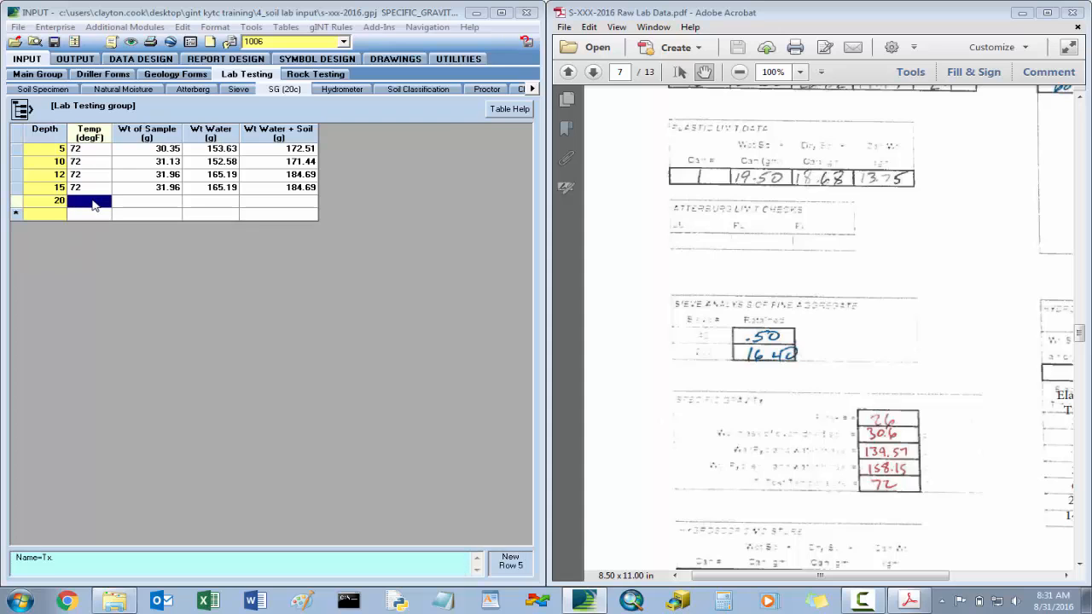
{"action": "type", "text": "72"}
{"action": "key", "text": "Tab"}
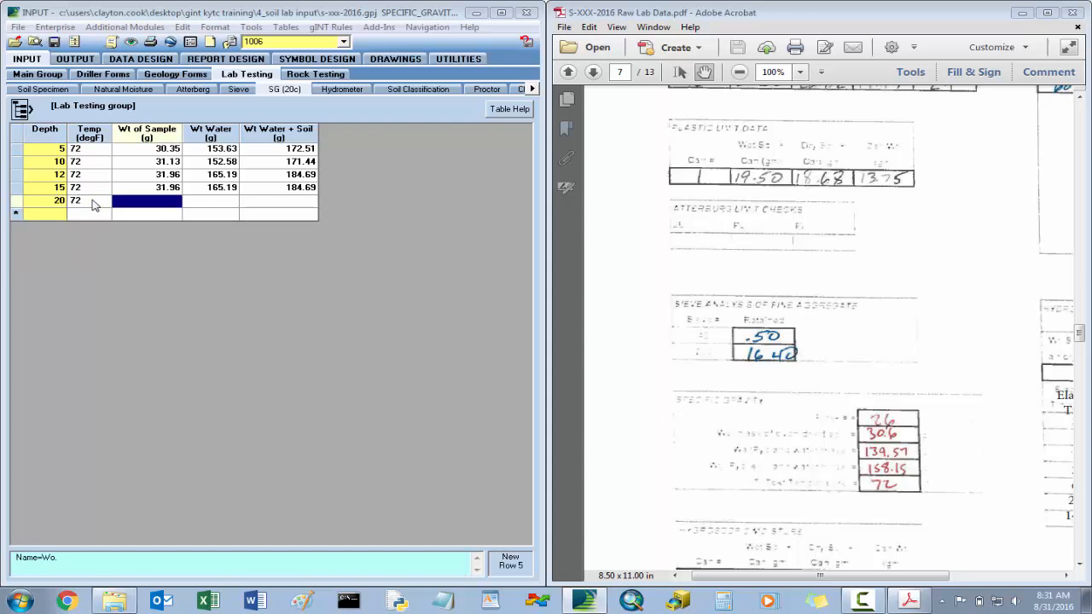
- Enter the depth 20 specific gravity weights from the PDF: sample 30.60 g, water 139.57 g and water plus soil 158.15 g
{"action": "left_click_drag", "start_coordinate": [845, 464], "coordinate": [844, 318]}
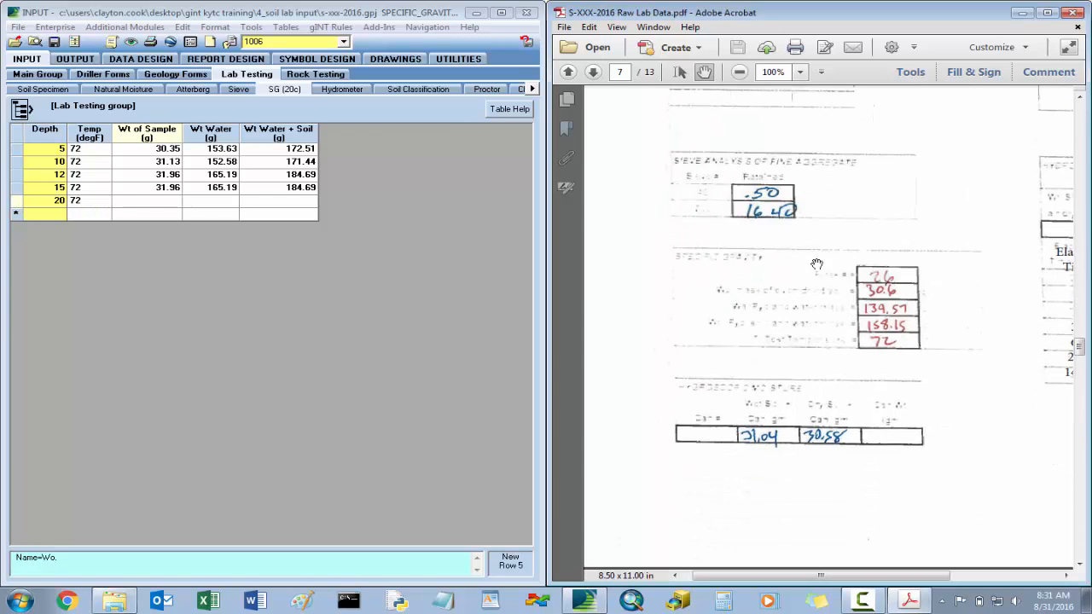
{"action": "left_click", "coordinate": [160, 205]}
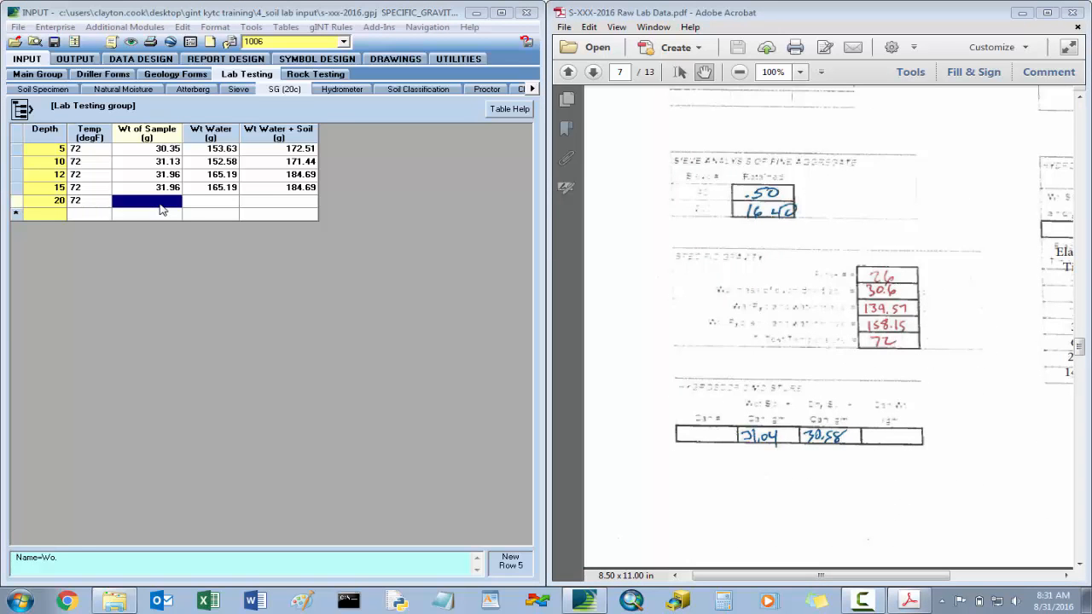
{"action": "type", "text": "30.6"}
{"action": "key", "text": "Tab"}
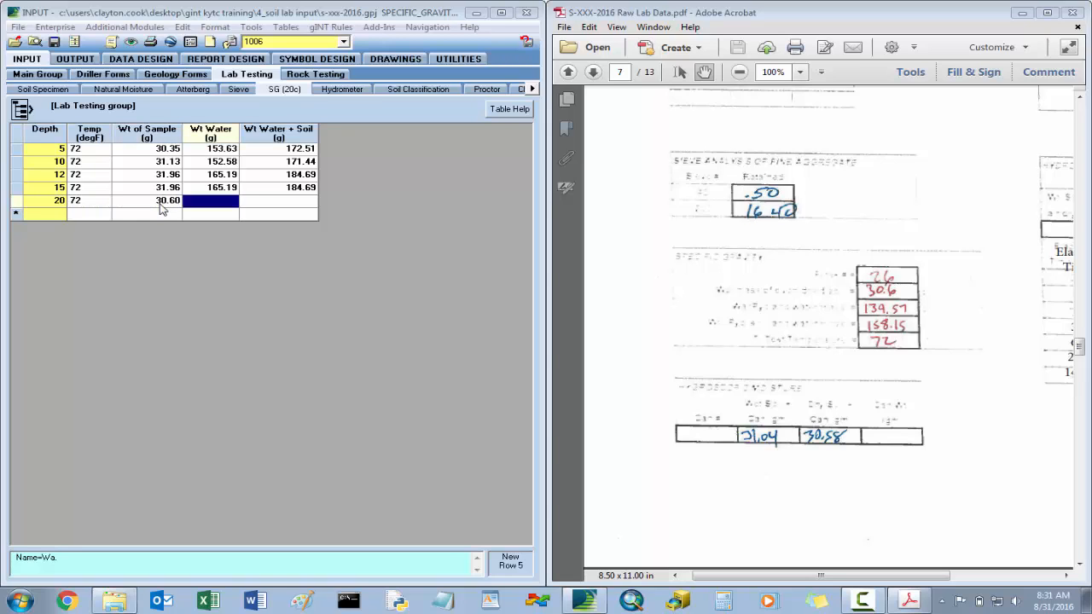
{"action": "type", "text": "139"}
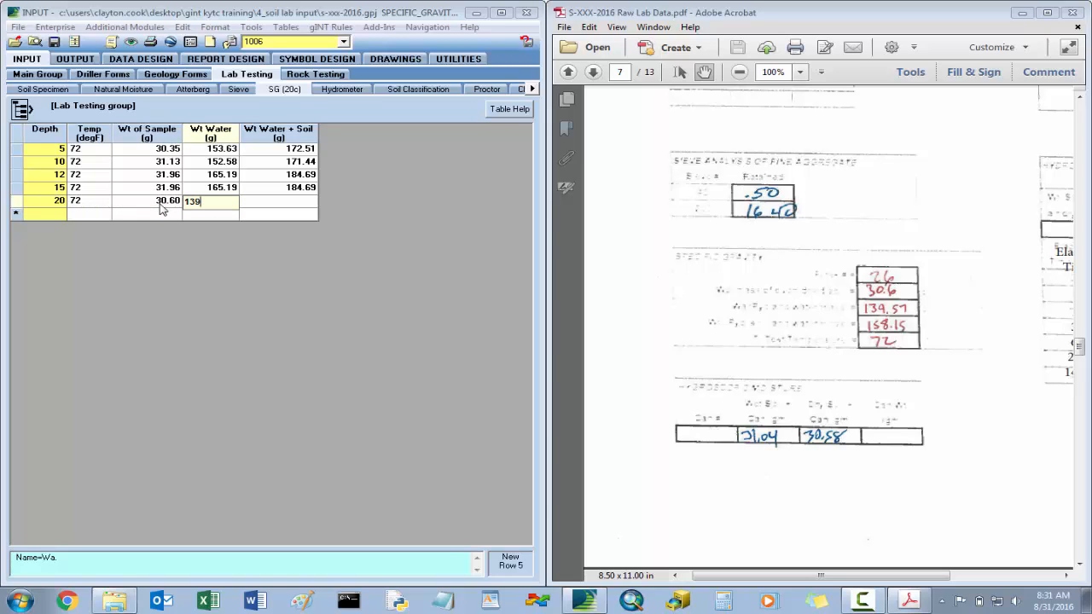
{"action": "type", "text": ".57"}
{"action": "key", "text": "Tab"}
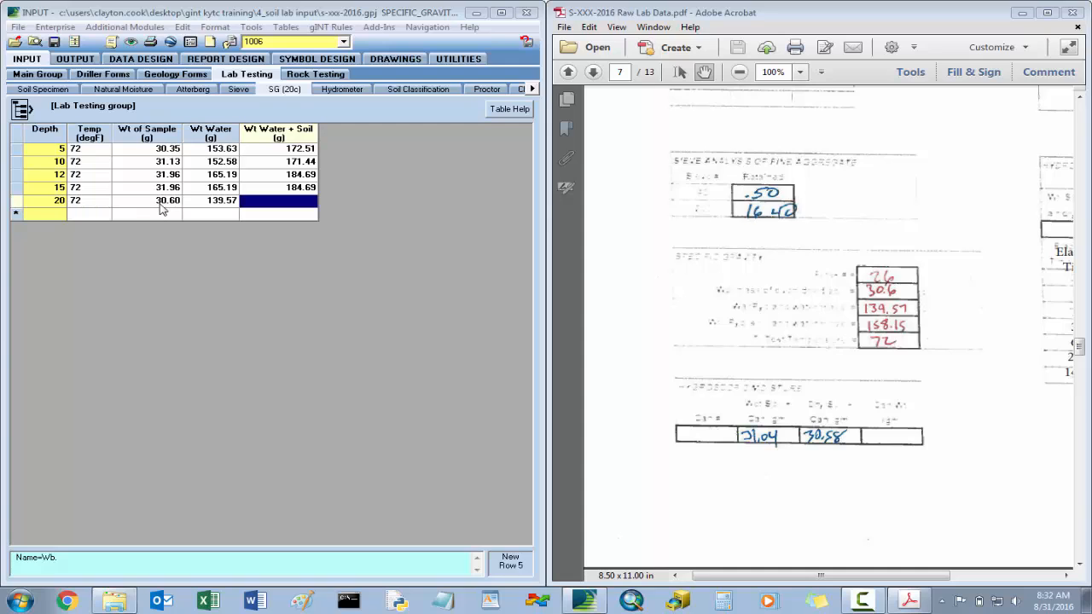
{"action": "type", "text": "158.15"}
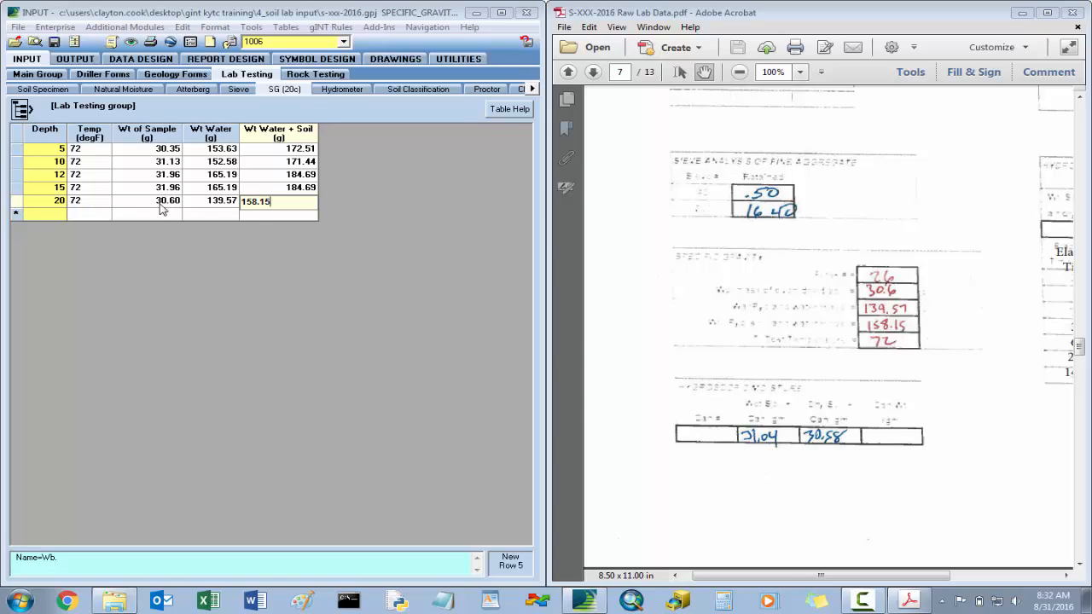
{"action": "key", "text": "Return"}
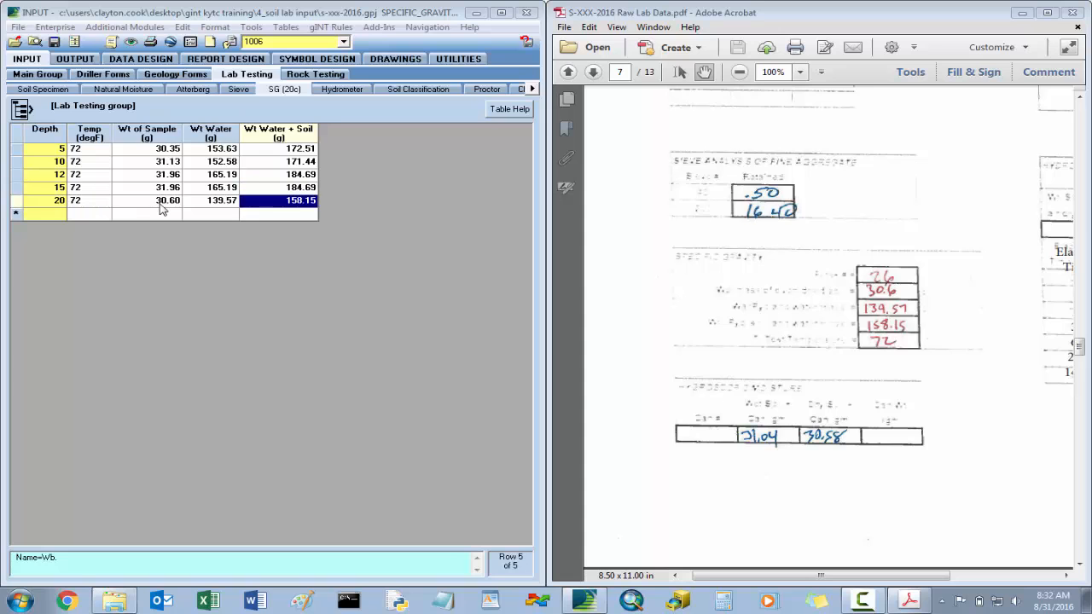
- Save the specific gravity data and assign hydrometer KYTC 707901 to the depth 20 record in the hydrometer table
{"action": "left_click", "coordinate": [55, 43]}
{"action": "left_click", "coordinate": [343, 89]}
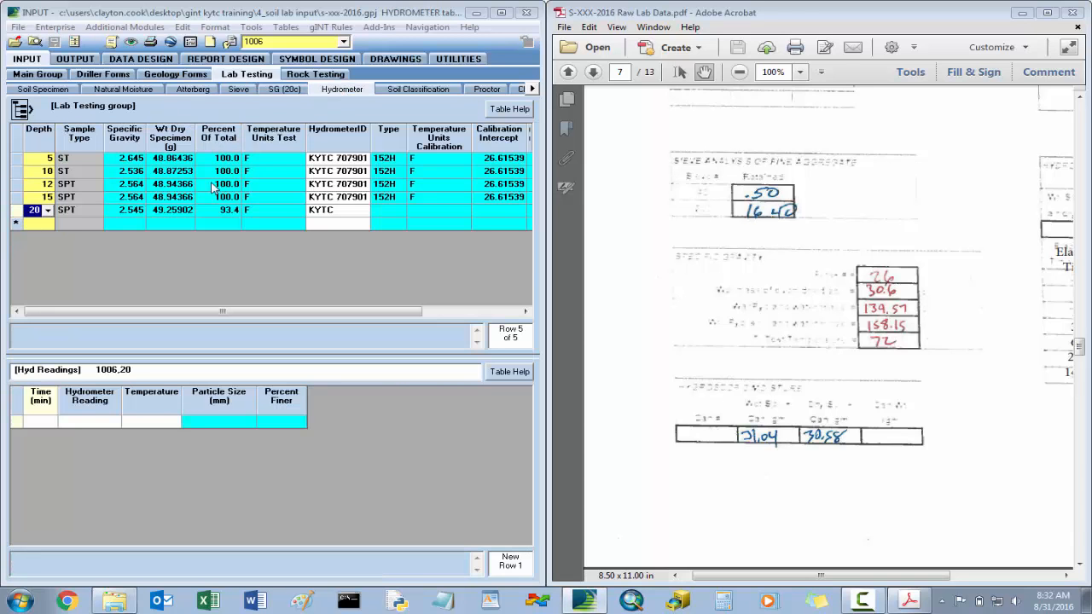
{"action": "left_click", "coordinate": [333, 215]}
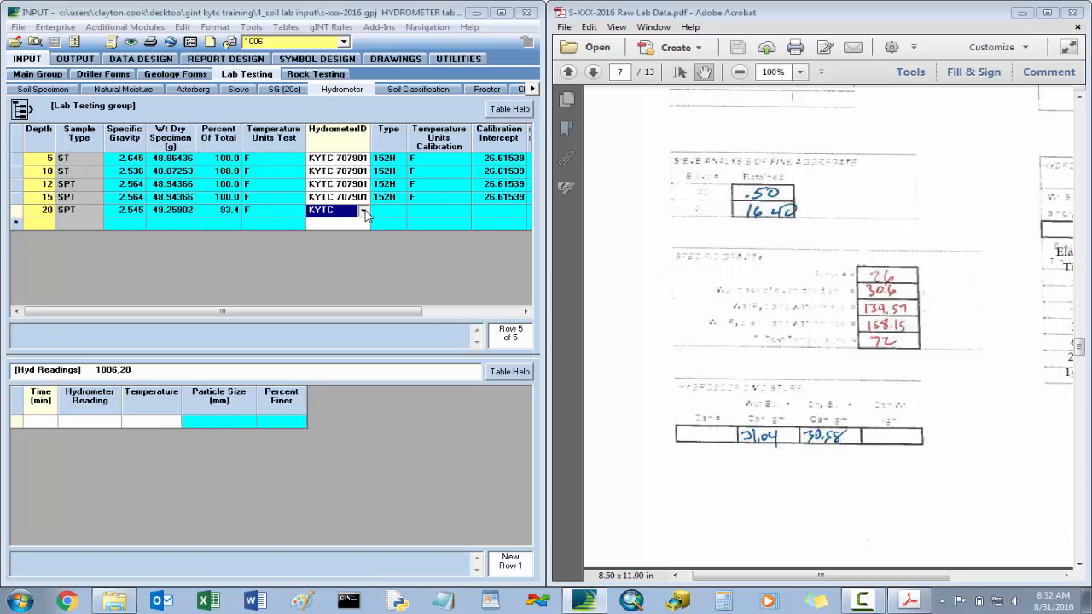
{"action": "left_click", "coordinate": [365, 211]}
{"action": "left_click", "coordinate": [343, 233]}
{"action": "left_click", "coordinate": [284, 213]}
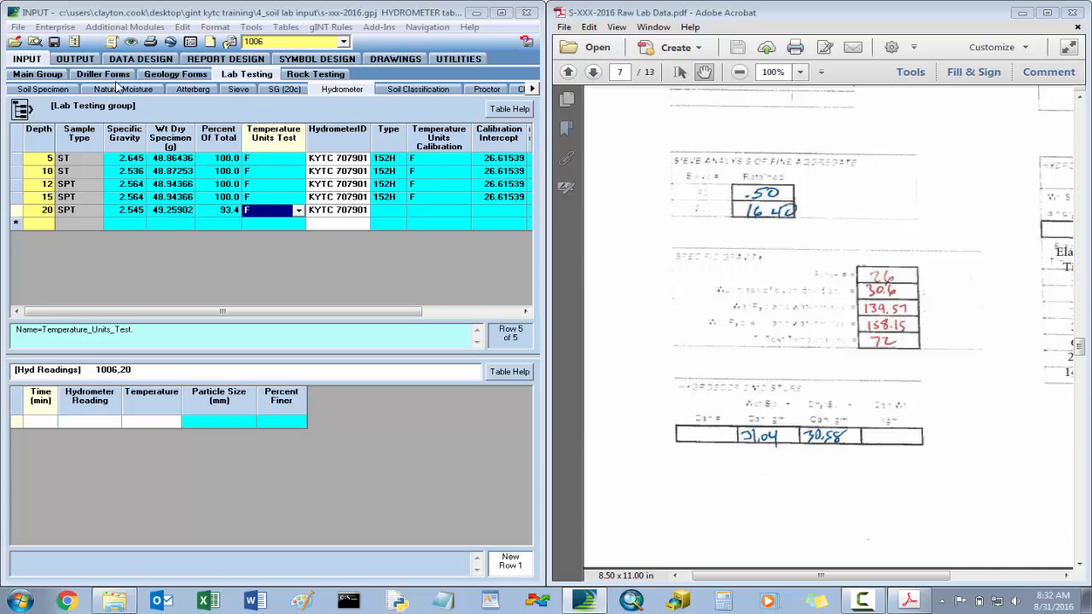
- Enter the first depth 20 hydrometer reading from the PDF: time 2 min, reading 34, temperature 68
{"action": "left_click", "coordinate": [34, 421]}
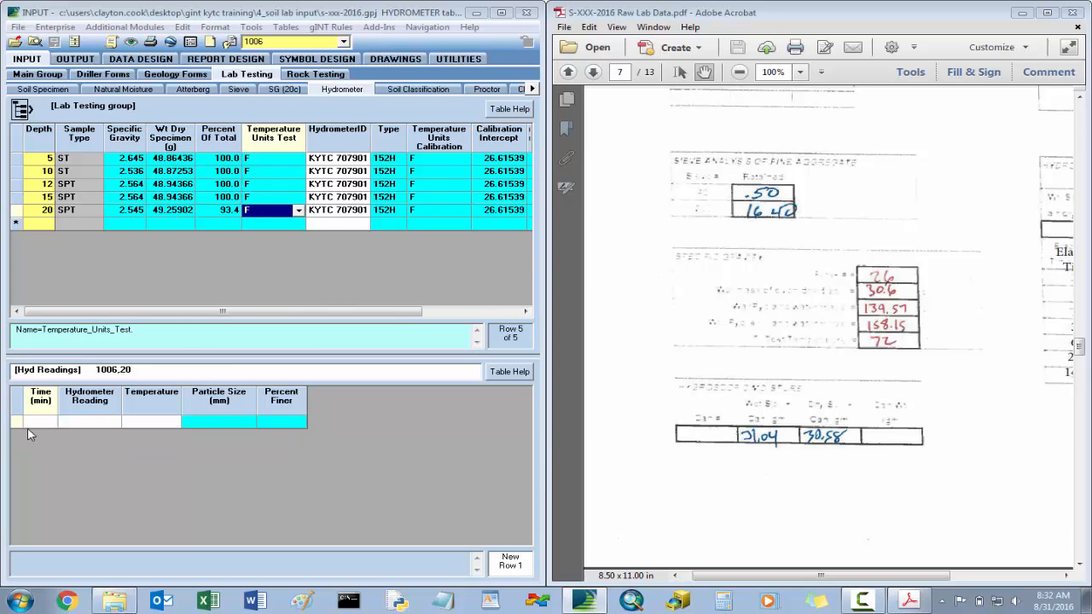
{"action": "left_click_drag", "start_coordinate": [915, 373], "coordinate": [708, 388]}
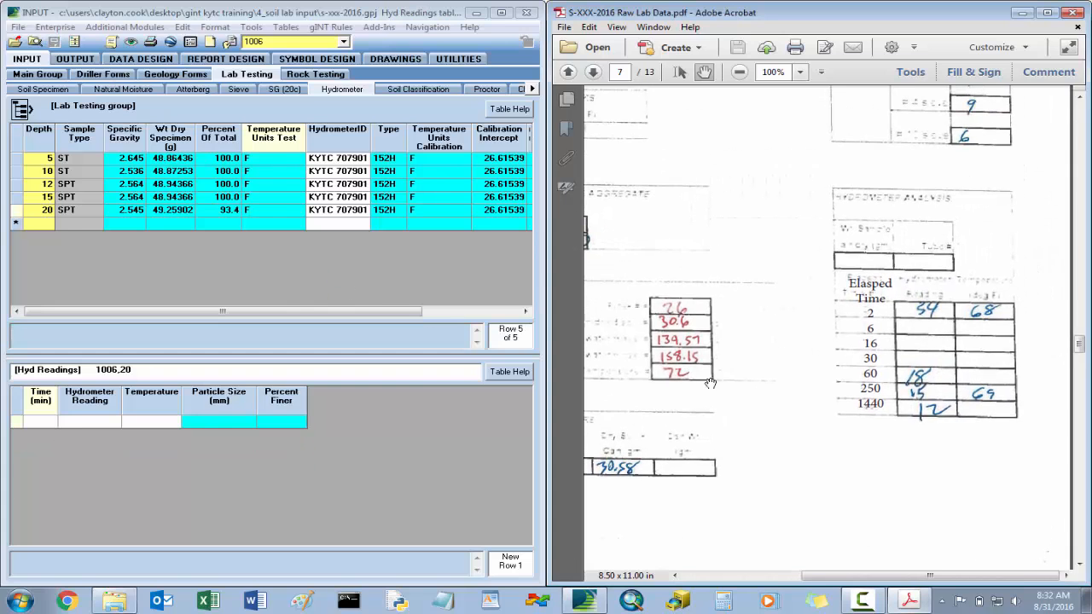
{"action": "left_click", "coordinate": [44, 426]}
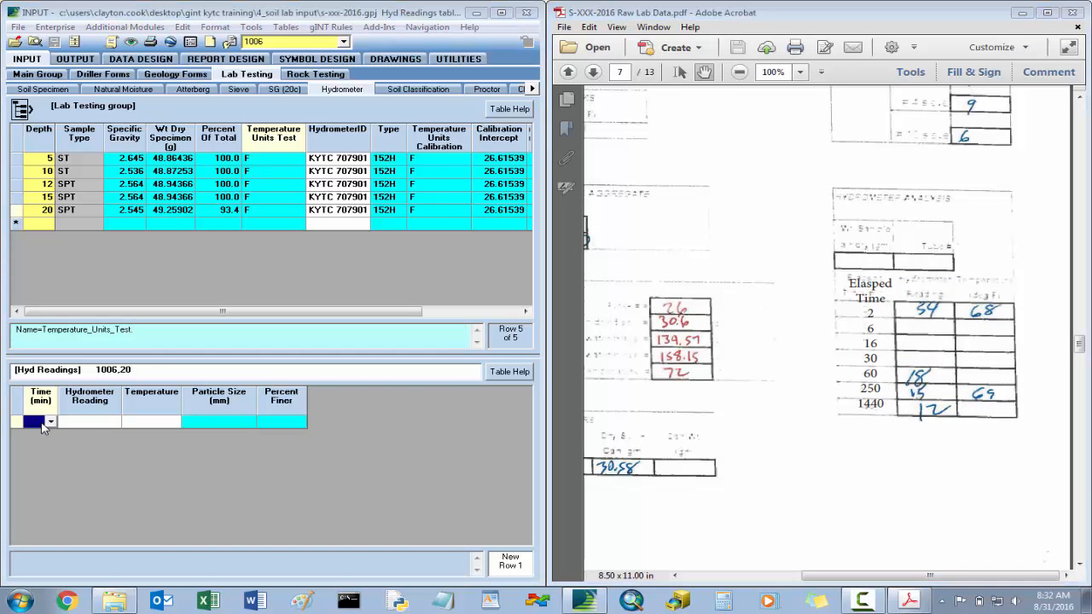
{"action": "type", "text": "2"}
{"action": "key", "text": "Tab"}
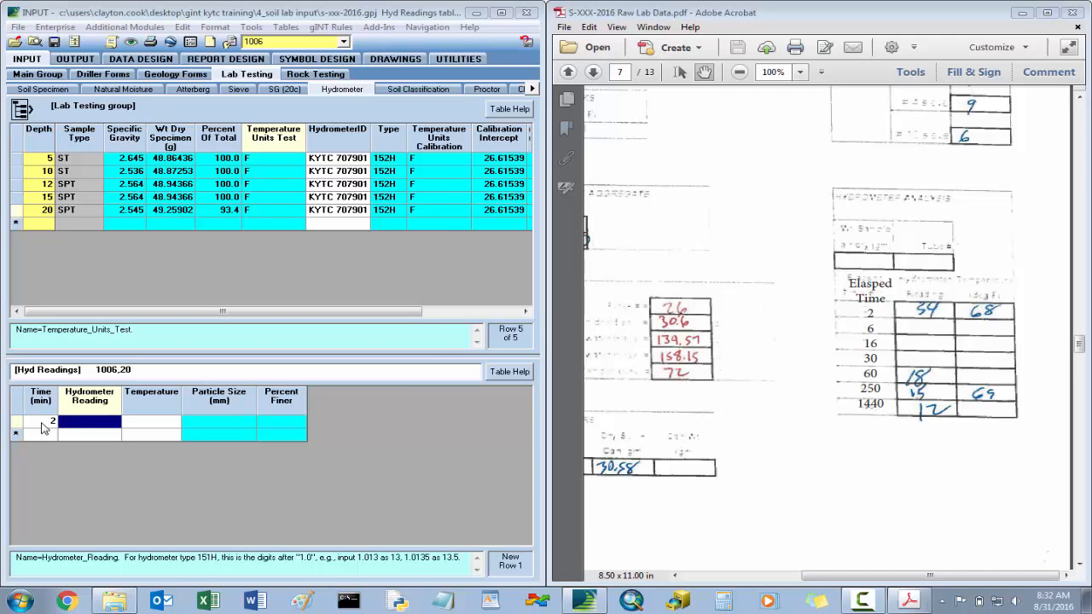
{"action": "type", "text": "34"}
{"action": "key", "text": "Tab"}
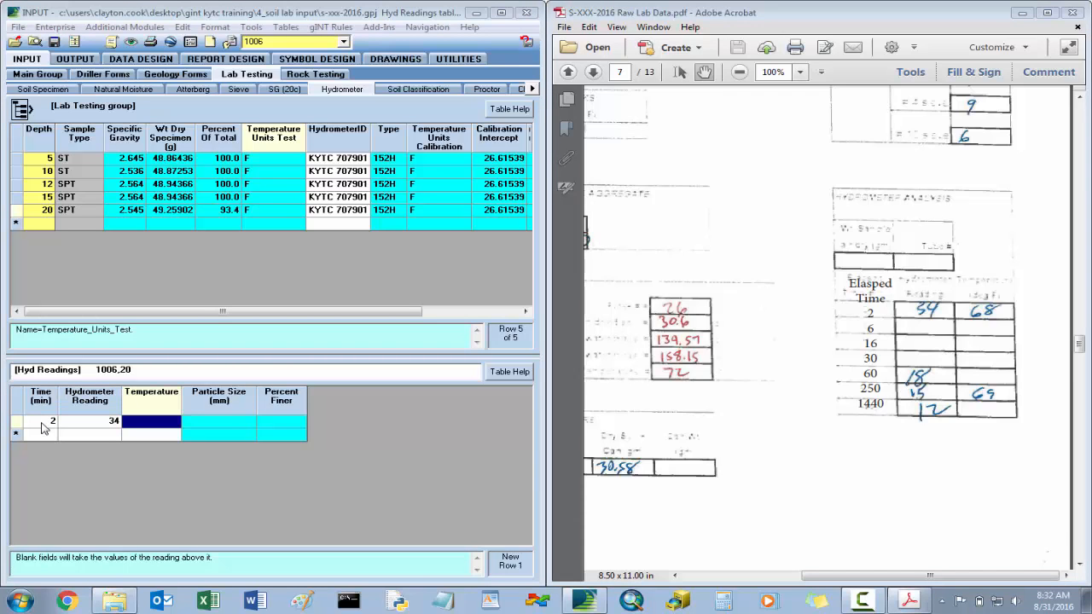
{"action": "type", "text": "68"}
{"action": "key", "text": "Tab"}
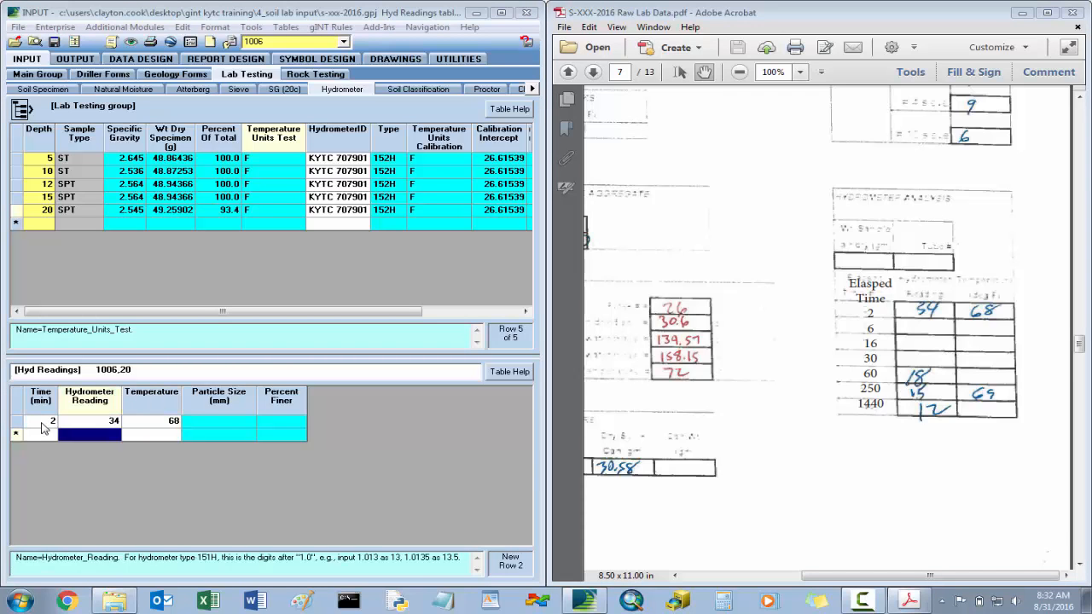
- Add the 60 min hydrometer reading for depth 20, with reading 18 and temperature 68
{"action": "type", "text": "60"}
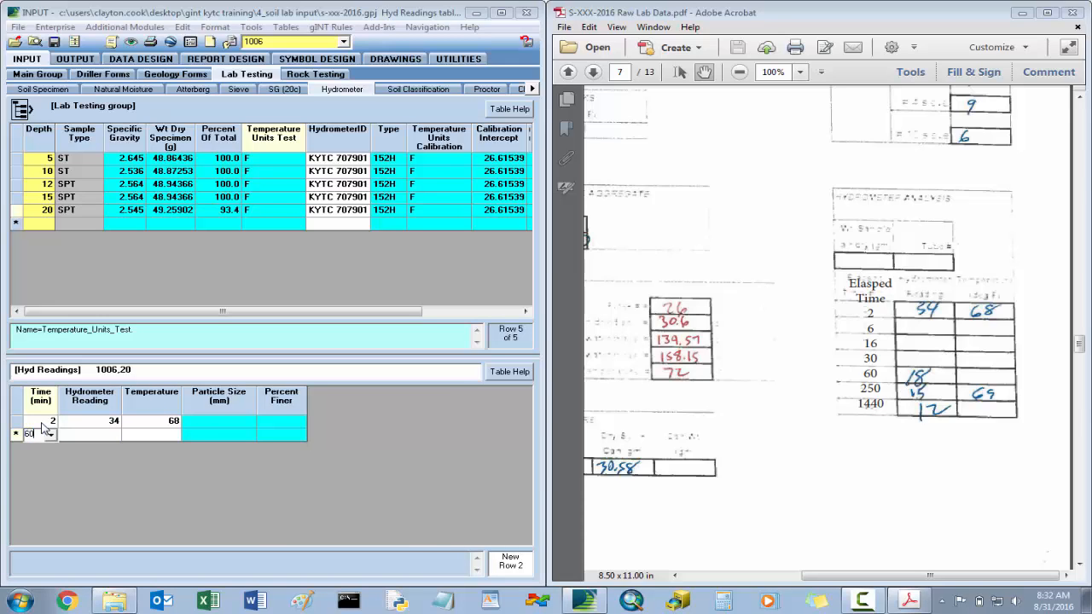
{"action": "key", "text": "Tab"}
{"action": "type", "text": "1"}
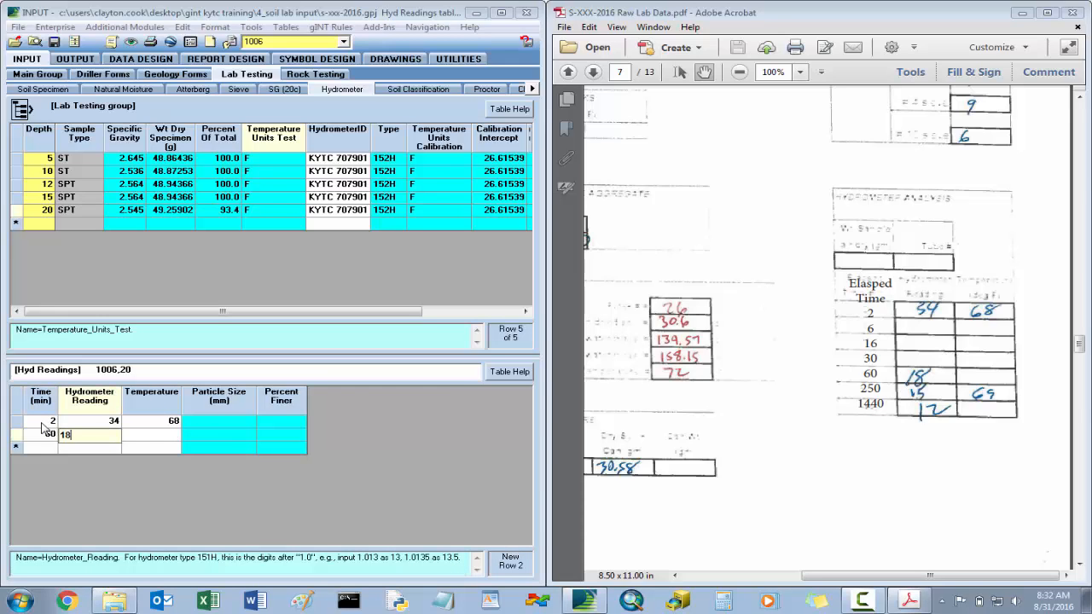
{"action": "type", "text": "8"}
{"action": "key", "text": "Tab"}
{"action": "type", "text": "68"}
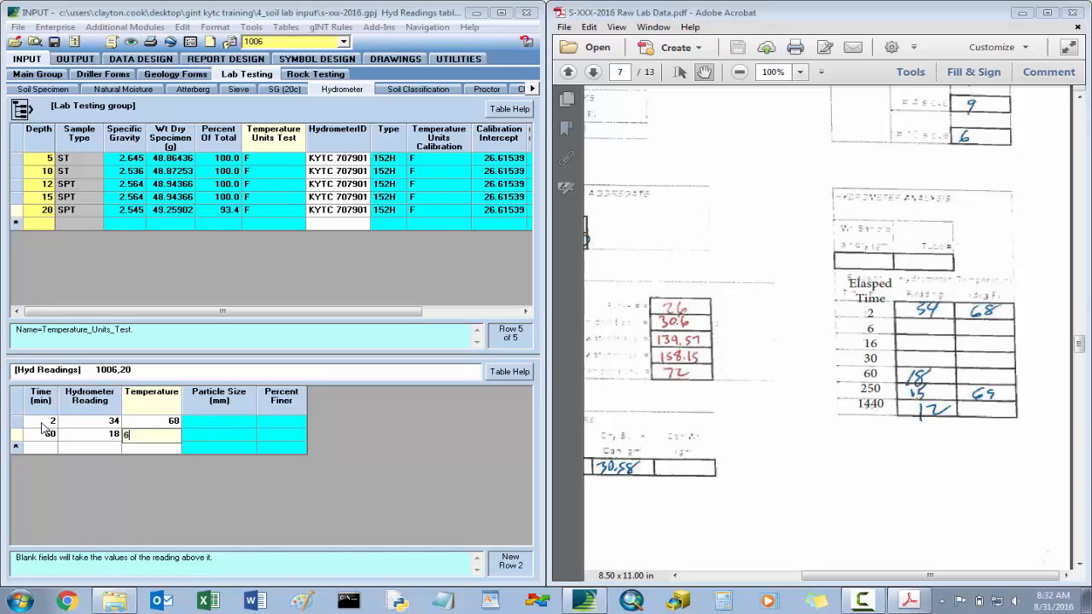
{"action": "key", "text": "Tab"}
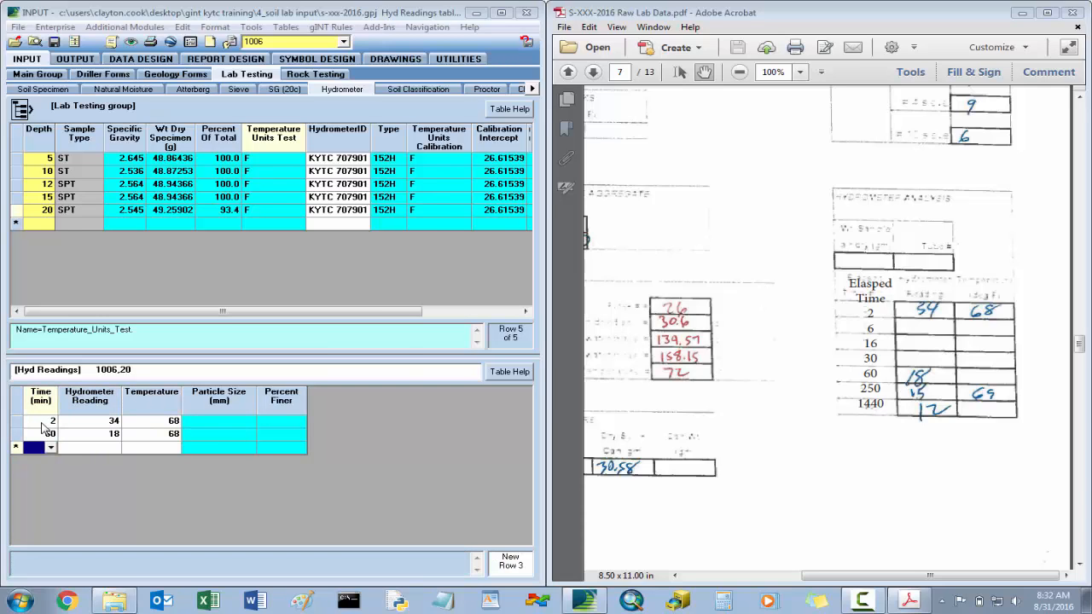
- Add the 250 min hydrometer reading for depth 20, with reading 15 and temperature 69
{"action": "type", "text": "250"}
{"action": "key", "text": "Tab"}
{"action": "type", "text": "15"}
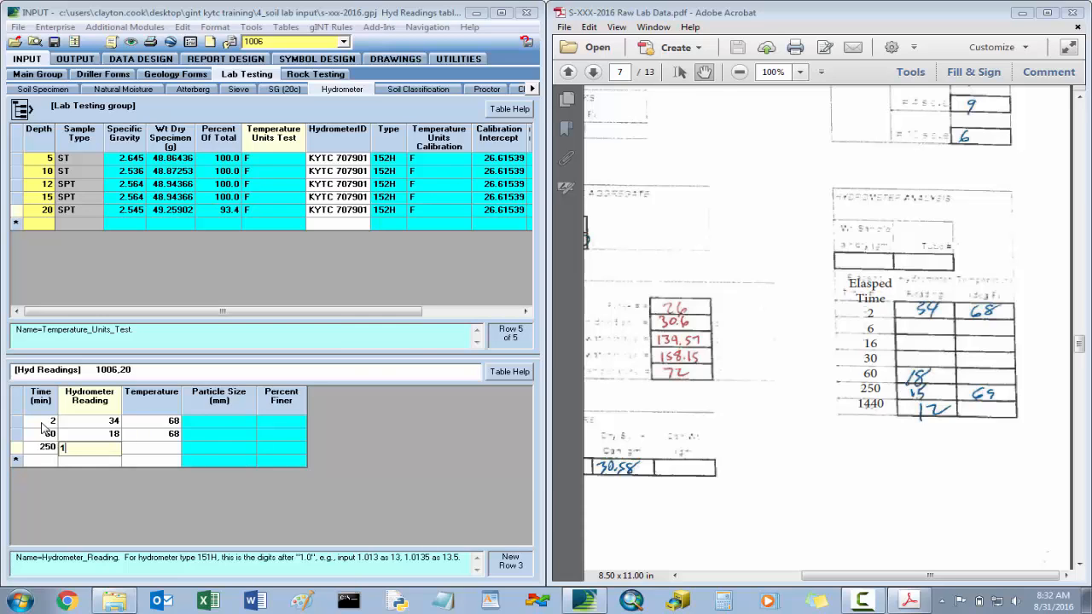
{"action": "key", "text": "Tab"}
{"action": "type", "text": "69"}
{"action": "key", "text": "Tab"}
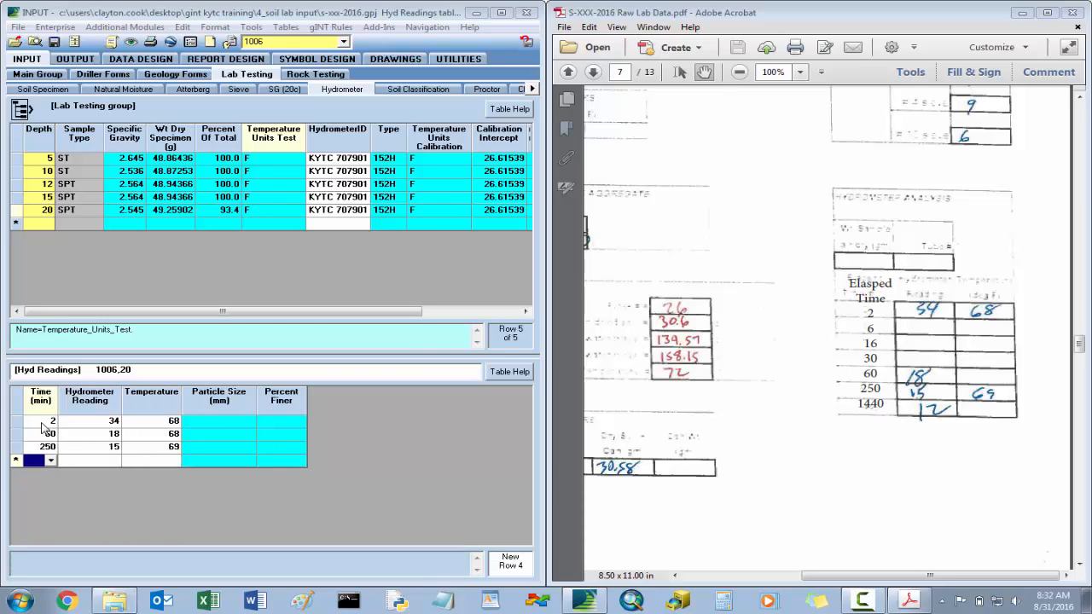
- Add the 1440 min hydrometer reading for depth 20, with reading 12 and temperature 69, and save the readings
{"action": "type", "text": "1440"}
{"action": "key", "text": "Tab"}
{"action": "type", "text": "12"}
{"action": "key", "text": "Tab"}
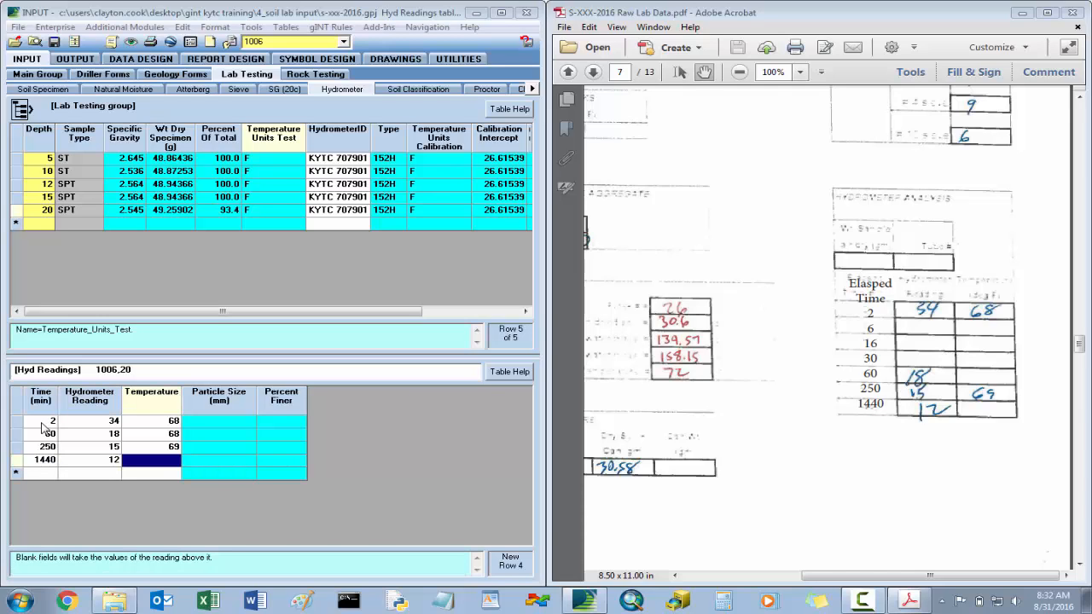
{"action": "type", "text": "69"}
{"action": "key", "text": "Up"}
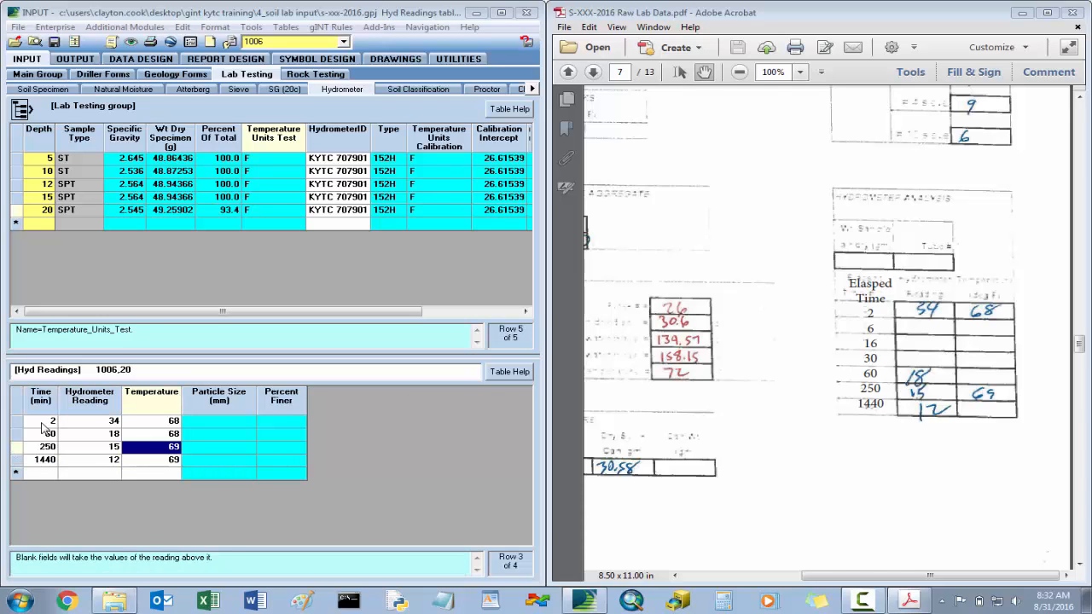
{"action": "left_click", "coordinate": [54, 42]}
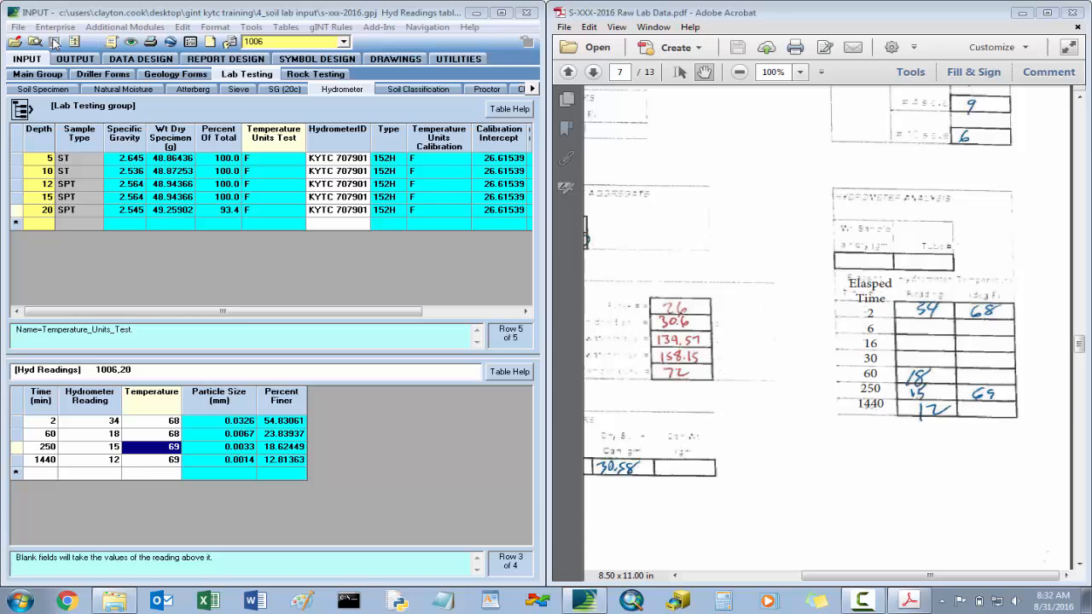
- Review the soil classification results for hole 1006, from the sieve percentages to the AASHTO and USCS classifications
{"action": "left_click", "coordinate": [420, 92]}
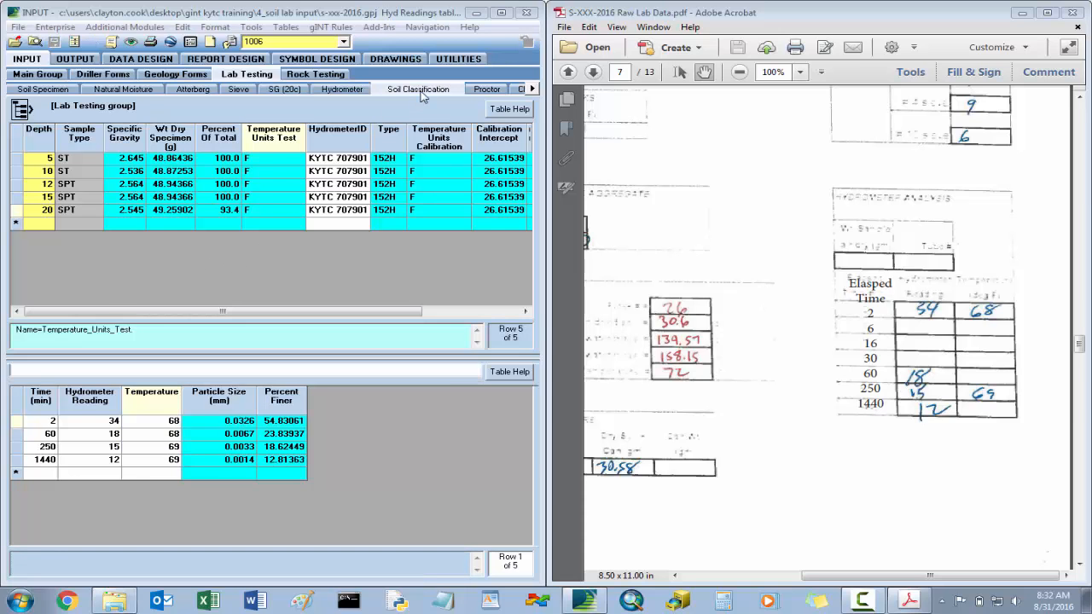
{"action": "left_click_drag", "start_coordinate": [183, 317], "coordinate": [405, 316]}
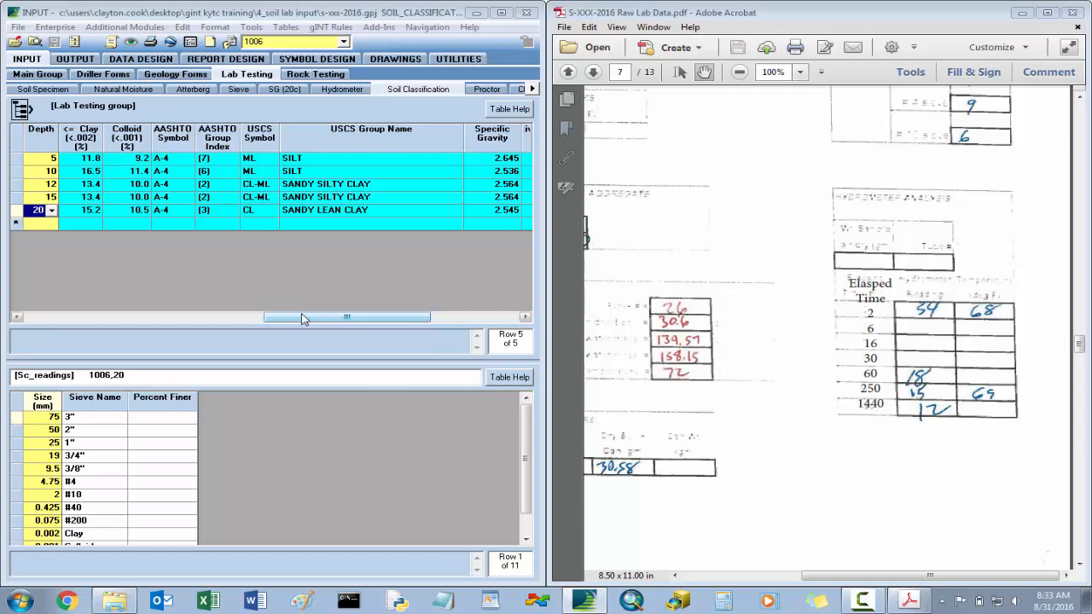
{"action": "left_click_drag", "start_coordinate": [303, 320], "coordinate": [57, 320]}
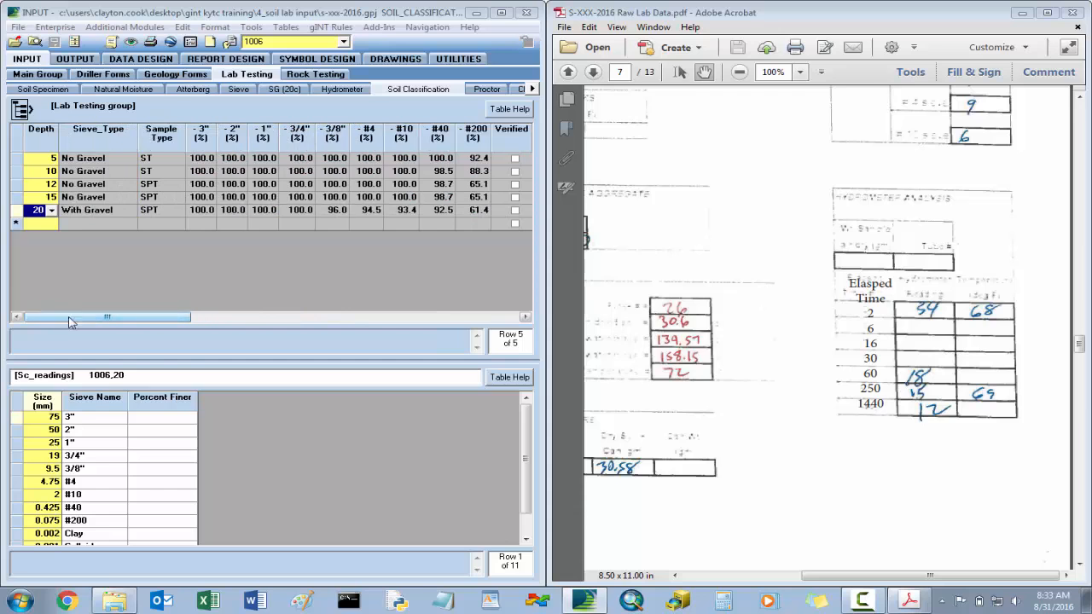
- Return to the soil specimen table and switch to hole 1001 with its specimen test fields in view
{"action": "left_click", "coordinate": [44, 90]}
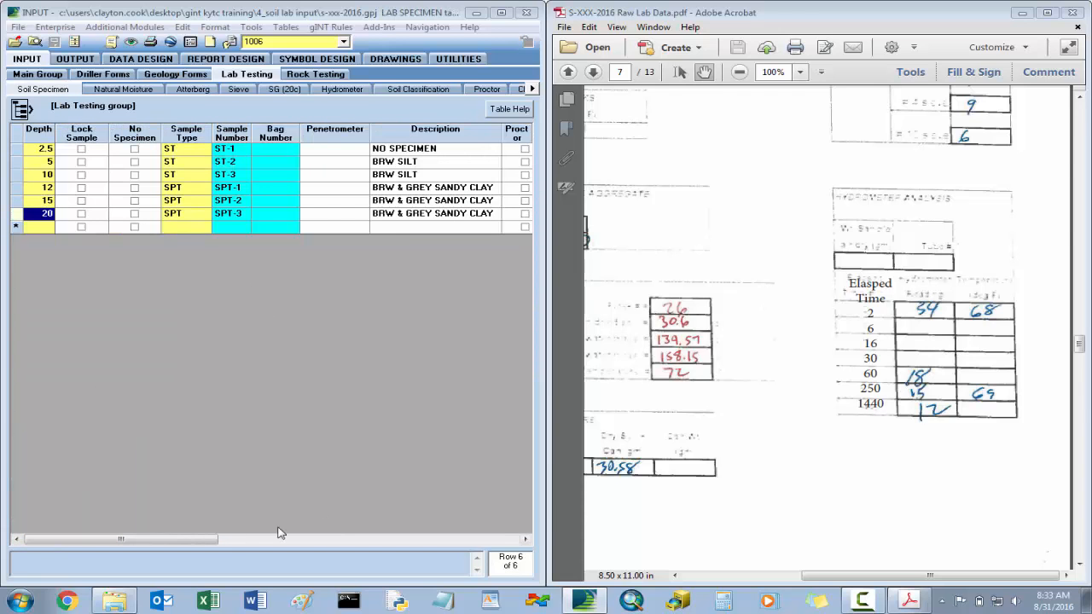
{"action": "left_click_drag", "start_coordinate": [205, 540], "coordinate": [421, 528]}
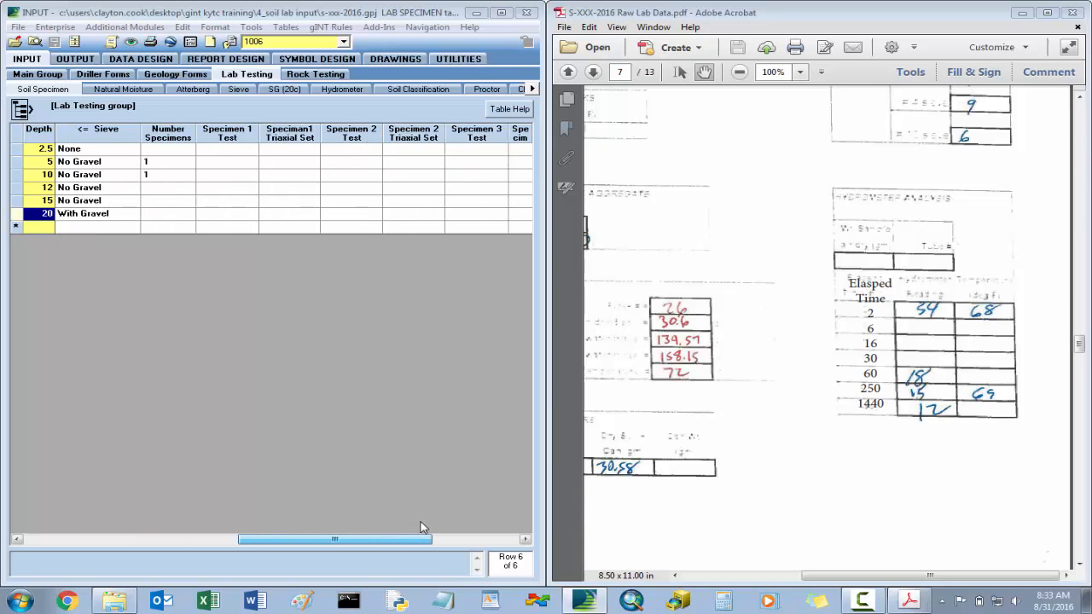
{"action": "left_click", "coordinate": [344, 41]}
{"action": "left_click", "coordinate": [284, 68]}
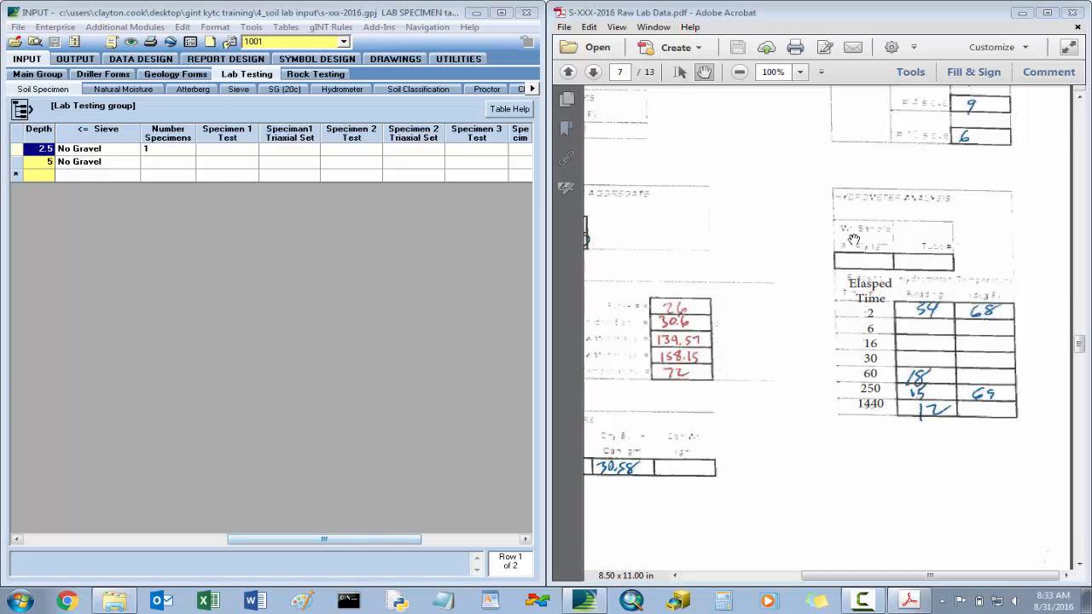
- Examine the testing requests for hole 1001 in the extrusion log on page 1 of the PDF
{"action": "left_click_drag", "start_coordinate": [1081, 346], "coordinate": [1080, 187]}
{"action": "left_click", "coordinate": [740, 72]}
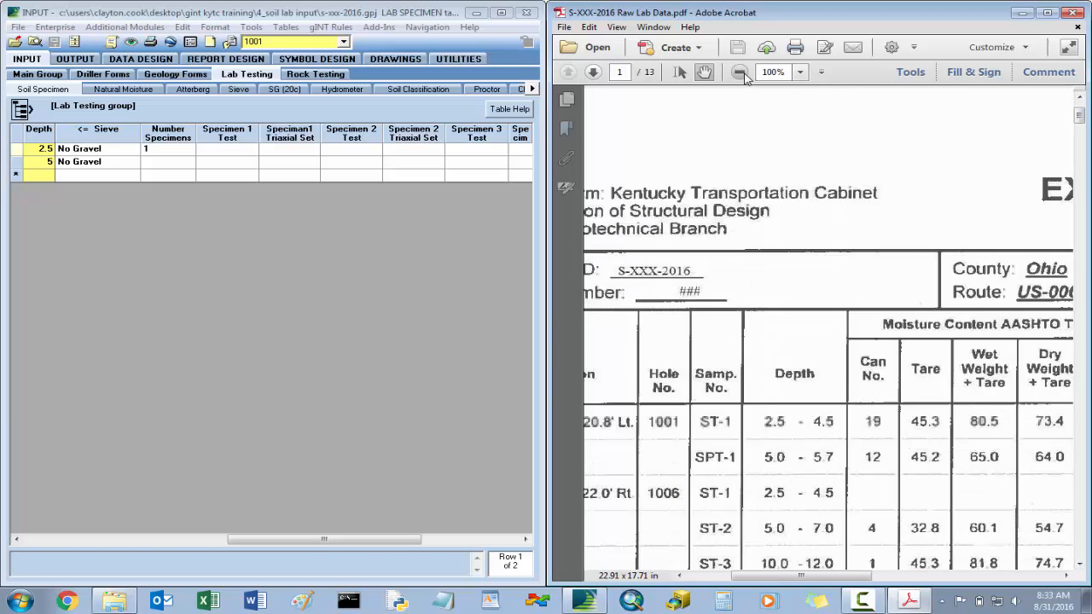
{"action": "left_click", "coordinate": [740, 72]}
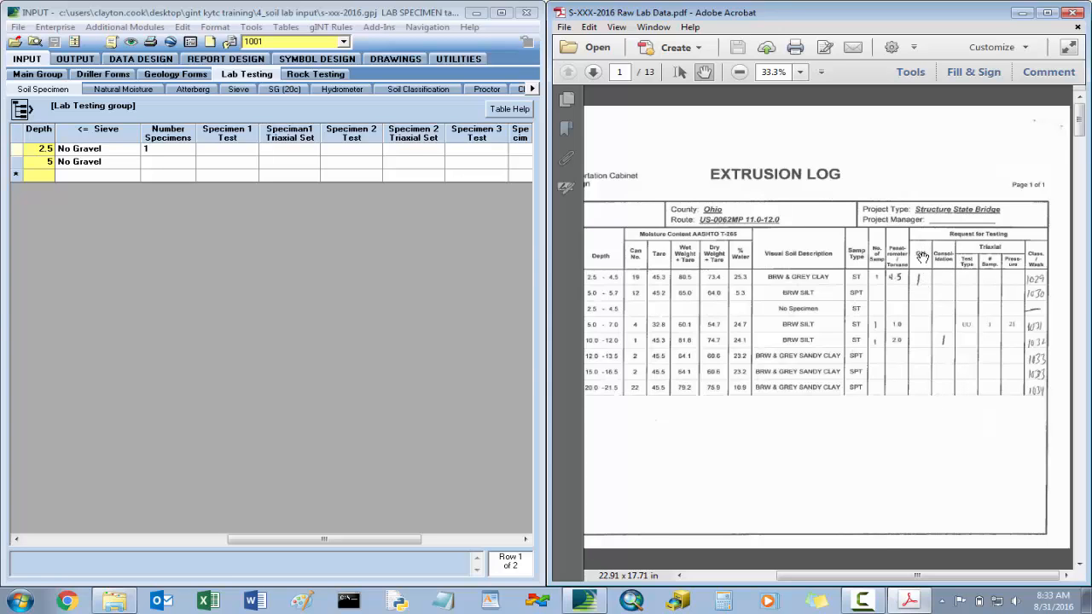
{"action": "left_click_drag", "start_coordinate": [883, 580], "coordinate": [828, 579]}
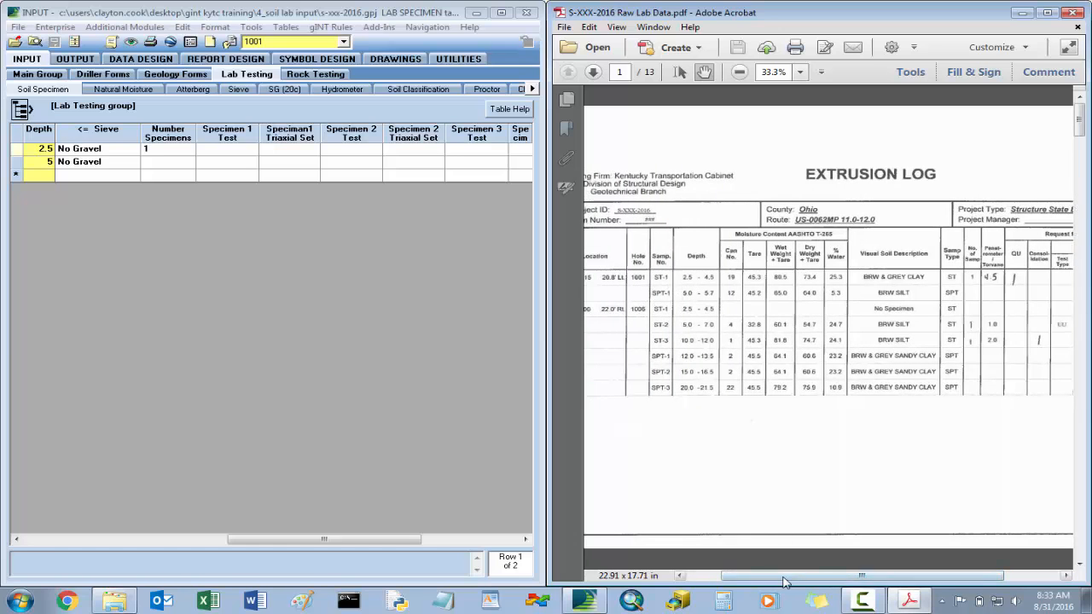
{"action": "left_click_drag", "start_coordinate": [787, 580], "coordinate": [843, 579]}
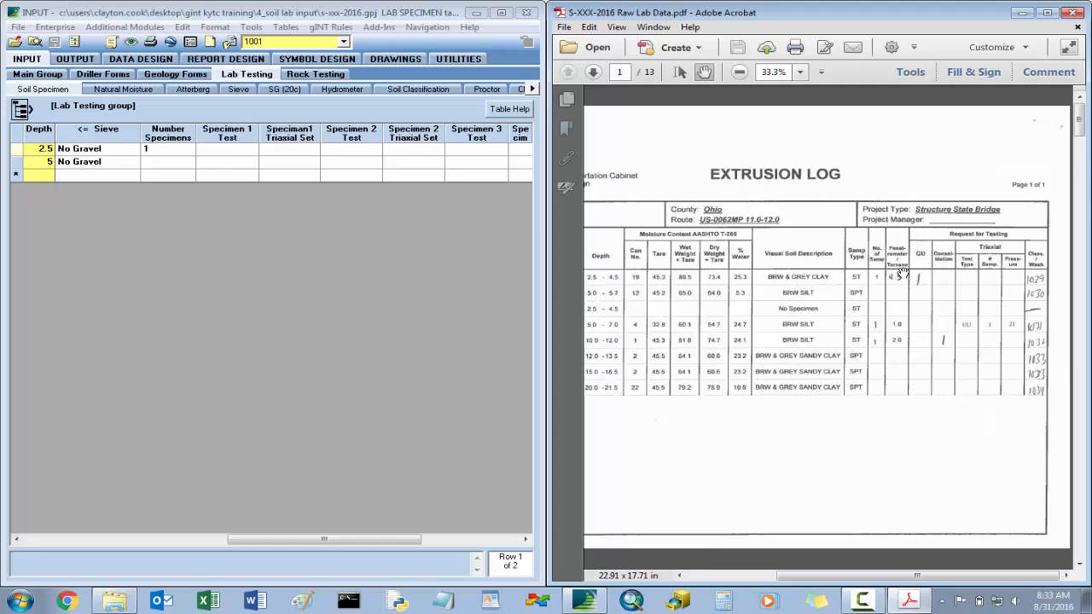
- Examine the unconfined compression test sheet for hole 1001, depth 2.5-4.5, on page 8 of the PDF at 100% zoom
{"action": "scroll", "coordinate": [901, 274], "scroll_direction": "down", "scroll_amount": 5}
{"action": "scroll", "coordinate": [903, 273], "scroll_direction": "down", "scroll_amount": 3}
{"action": "scroll", "coordinate": [903, 273], "scroll_direction": "down", "scroll_amount": 1}
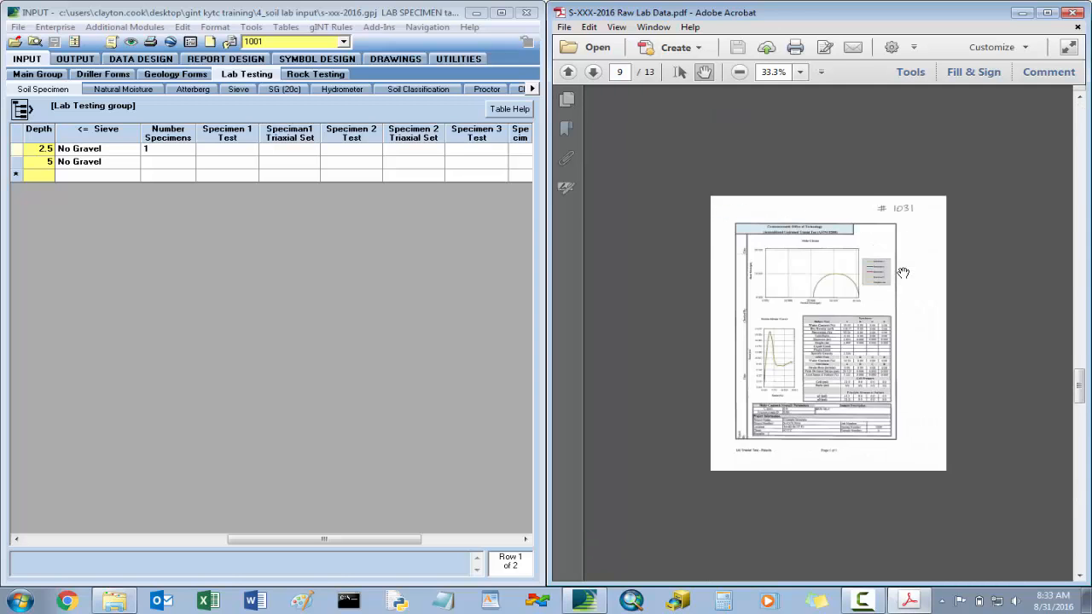
{"action": "scroll", "coordinate": [903, 273], "scroll_direction": "up", "scroll_amount": 1}
{"action": "left_click", "coordinate": [799, 72]}
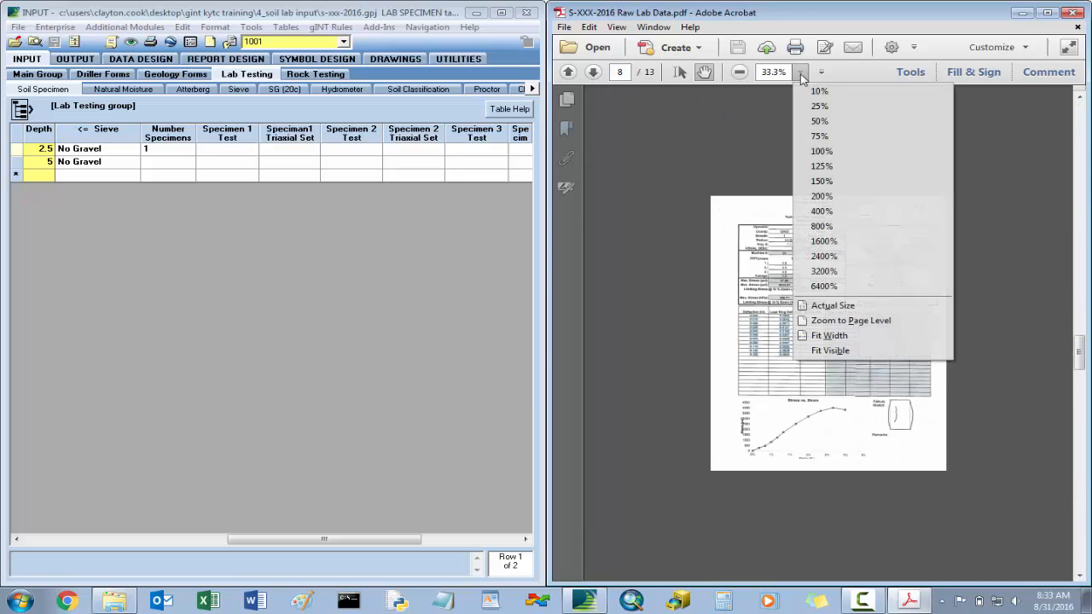
{"action": "left_click", "coordinate": [832, 155]}
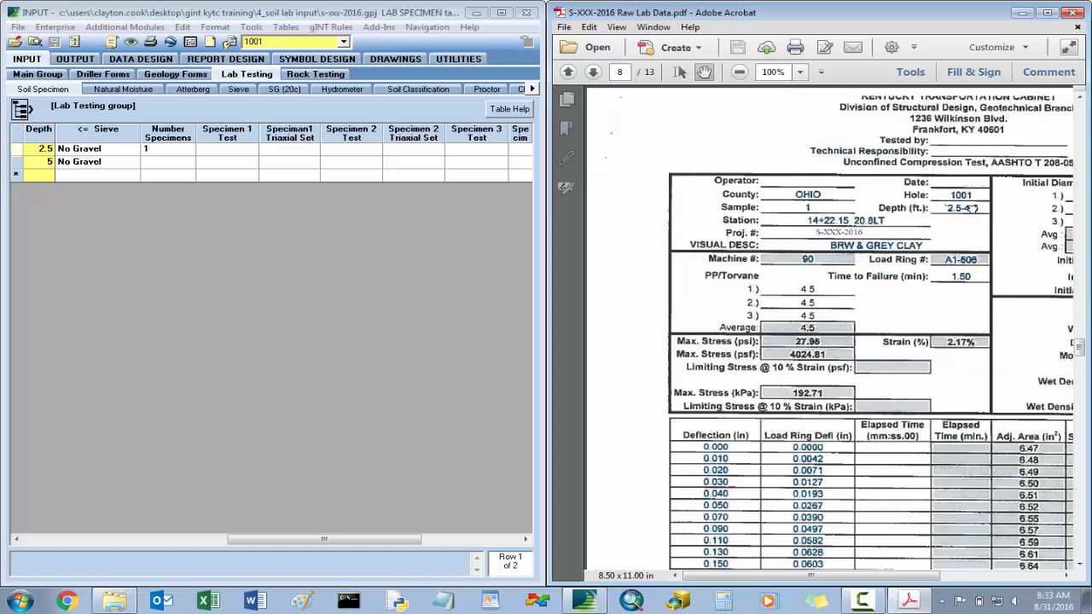
{"action": "scroll", "coordinate": [973, 209], "scroll_direction": "right", "scroll_amount": 5}
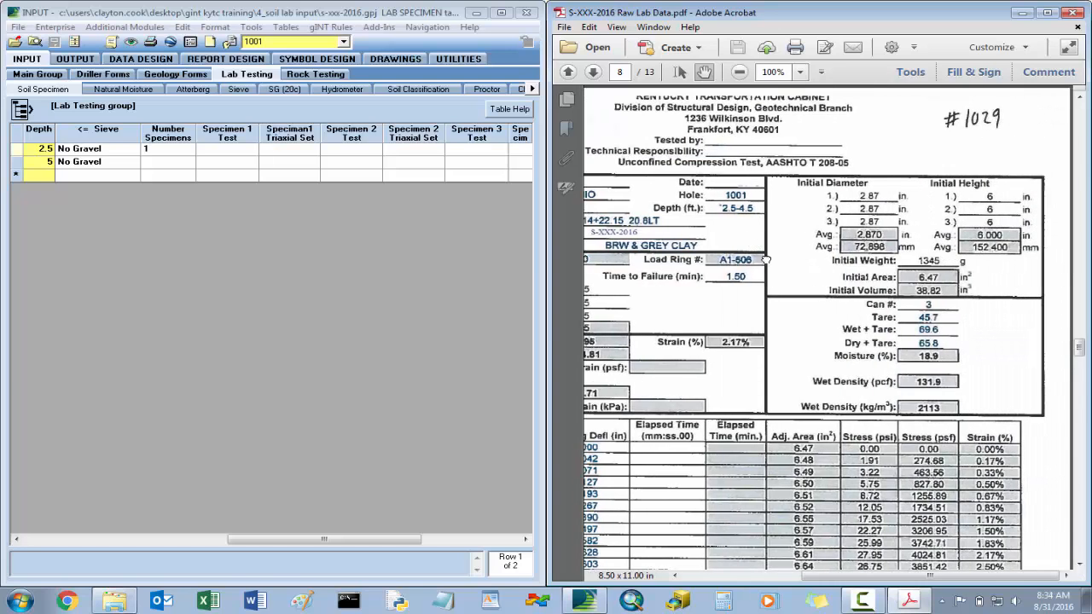
{"action": "scroll", "coordinate": [806, 256], "scroll_direction": "left", "scroll_amount": 4}
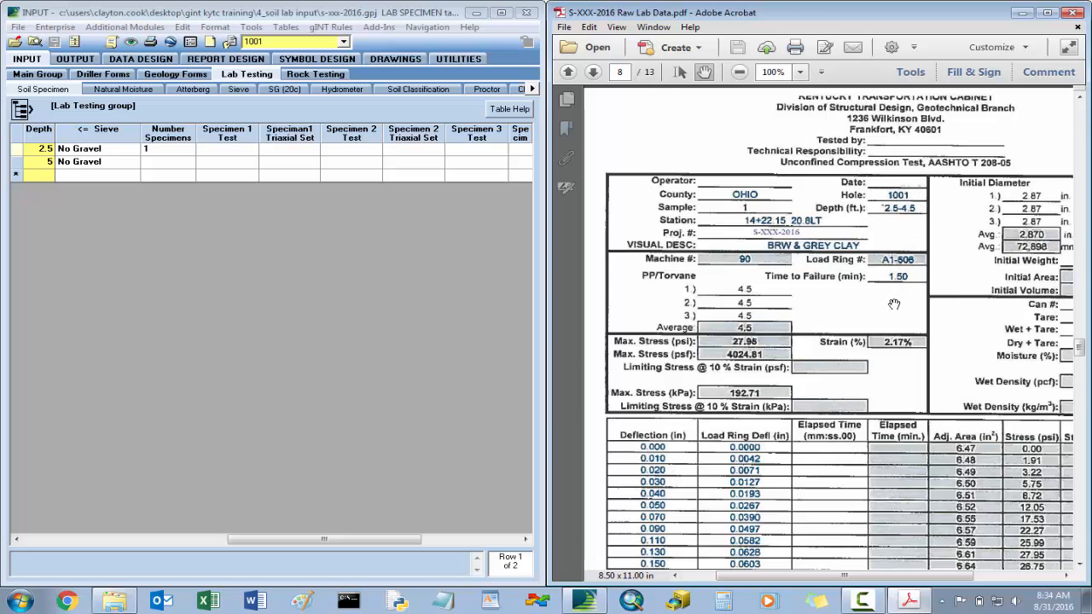
{"action": "scroll", "coordinate": [894, 295], "scroll_direction": "down", "scroll_amount": 3}
{"action": "mouse_move", "coordinate": [890, 287]}
{"action": "left_mouse_down"}
{"action": "mouse_move", "coordinate": [882, 292]}
{"action": "mouse_move", "coordinate": [904, 292]}
{"action": "left_mouse_up"}
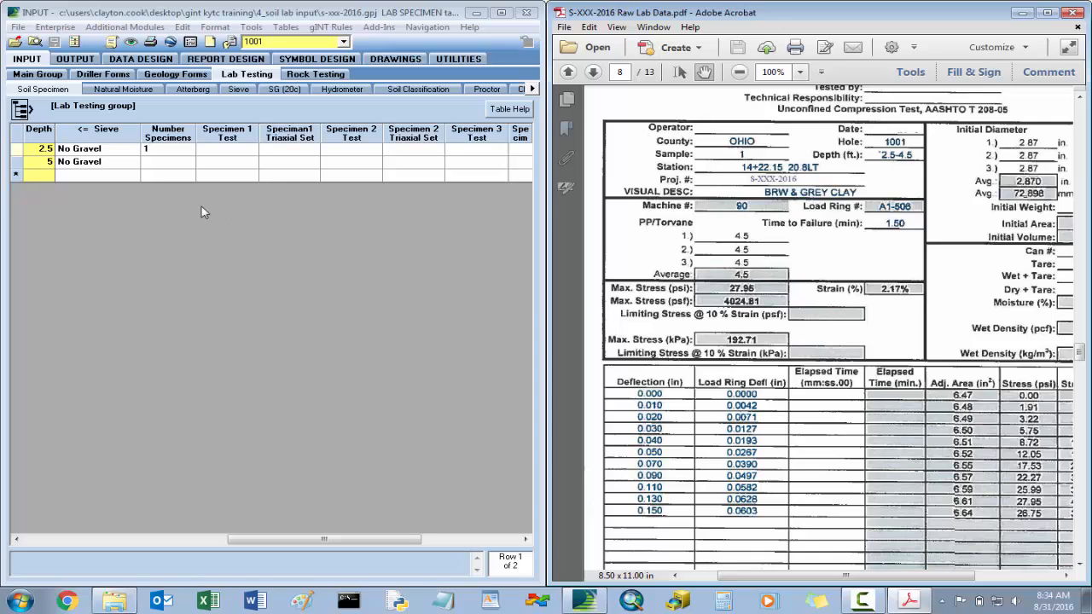
- Set the Specimen 1 test for hole 1001's 2.5 depth sample to QU and save the soil specimen table
{"action": "left_click", "coordinate": [224, 155]}
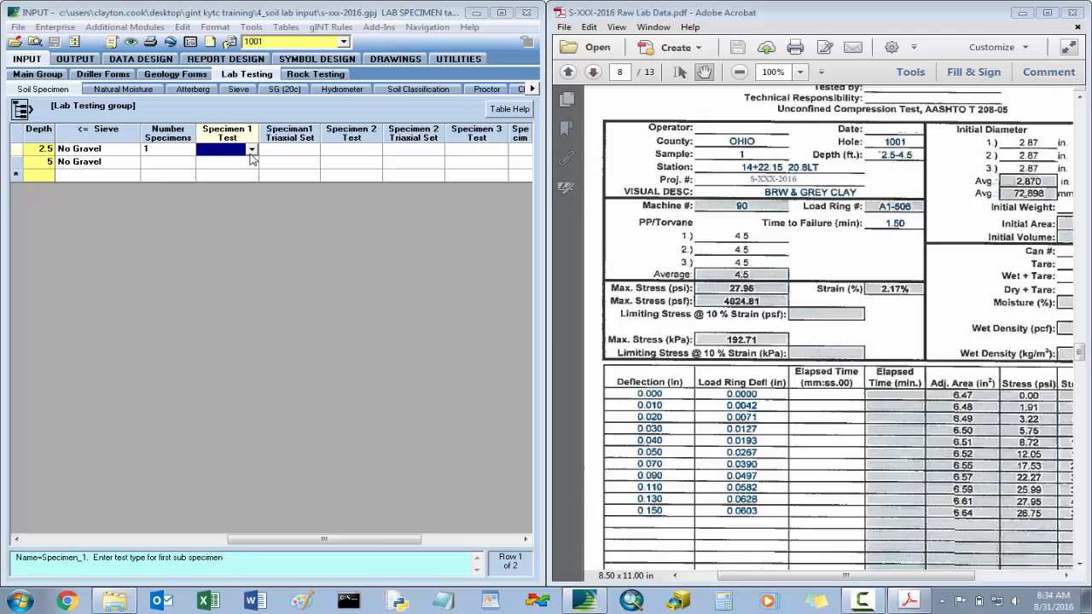
{"action": "left_click", "coordinate": [252, 152]}
{"action": "left_click", "coordinate": [253, 152]}
{"action": "left_click", "coordinate": [220, 162]}
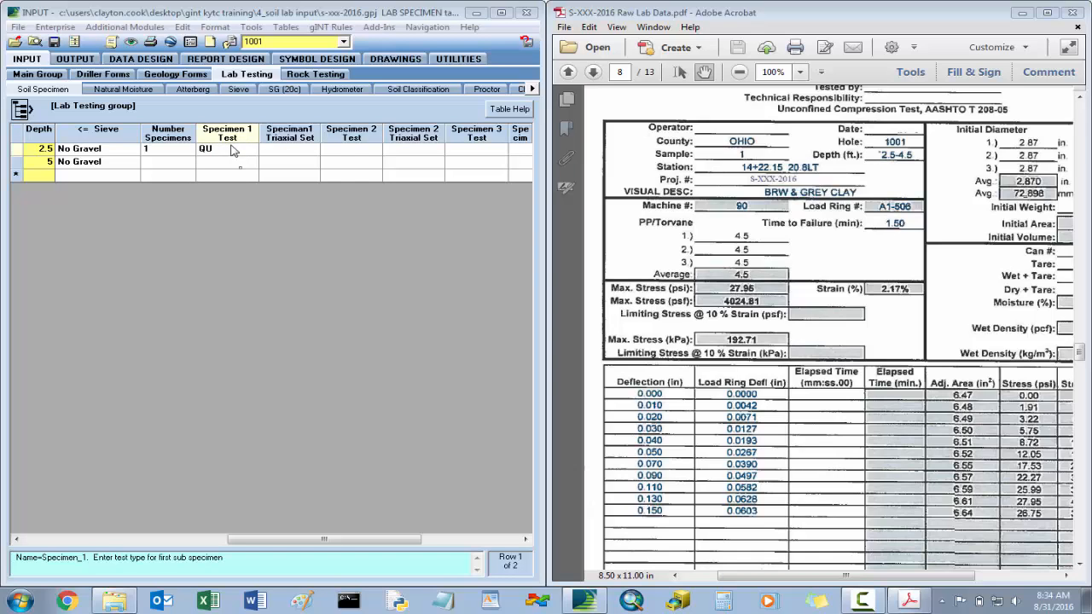
{"action": "left_click", "coordinate": [532, 88]}
{"action": "left_click", "coordinate": [532, 89]}
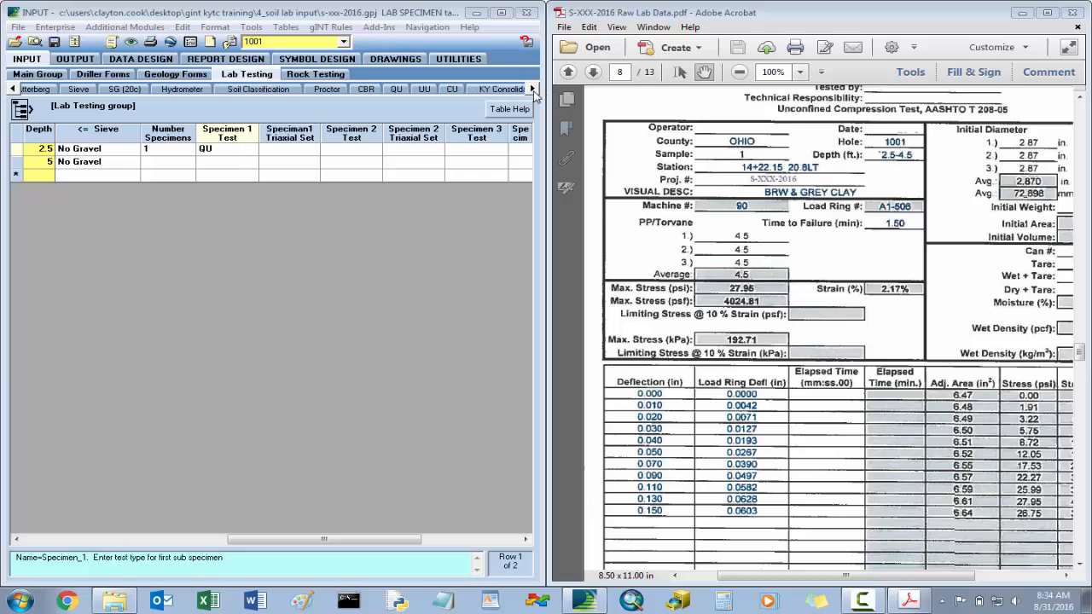
{"action": "left_click", "coordinate": [532, 89]}
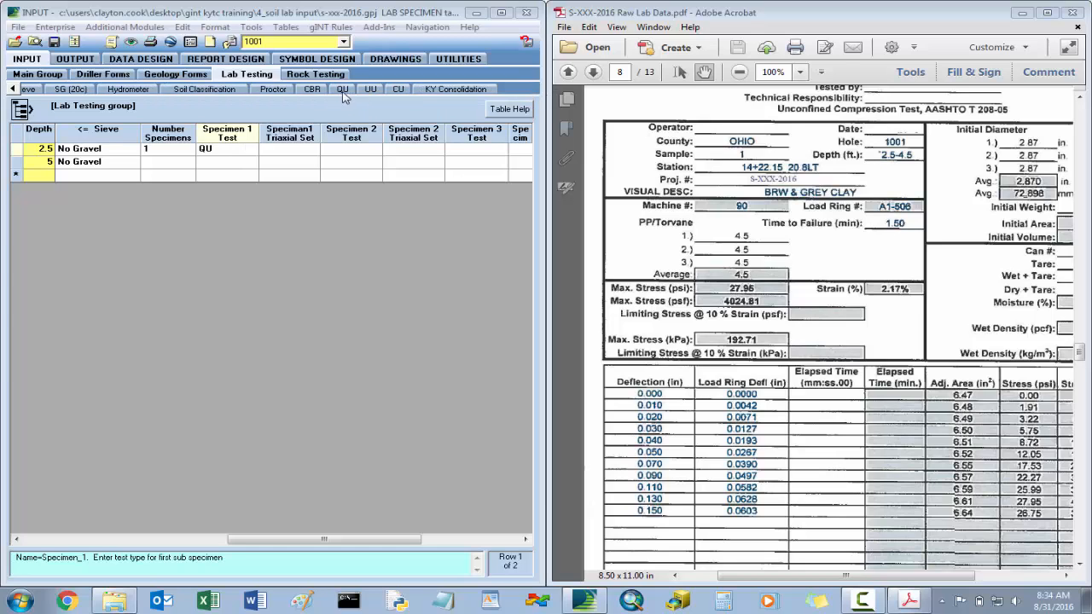
{"action": "left_click", "coordinate": [54, 42]}
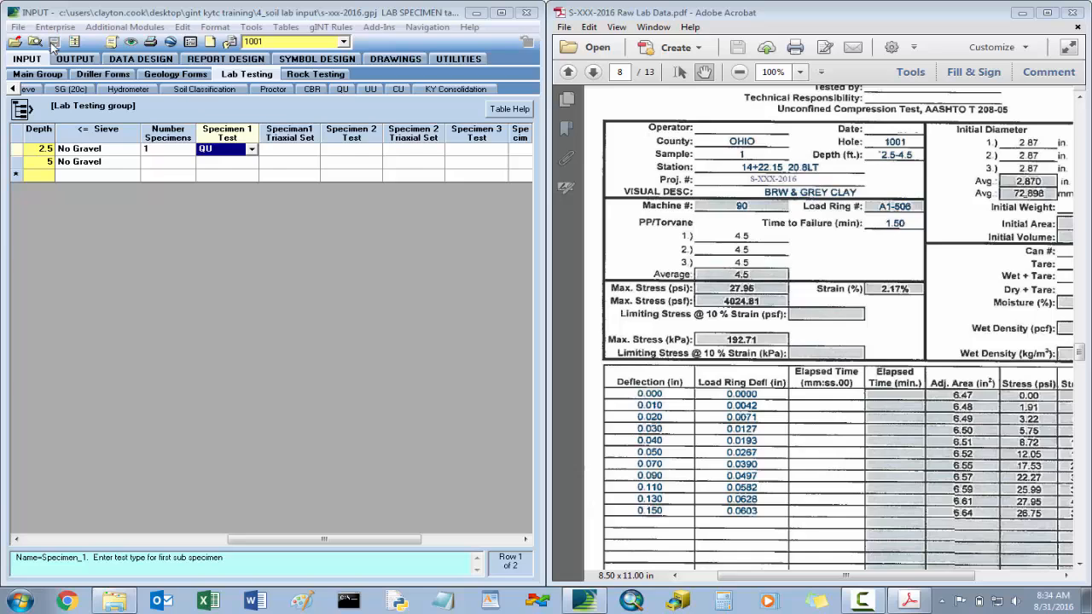
- Open the QU table and enter a moisture of 18.9% for the 2.5 depth sample from the compression test sheet
{"action": "left_click", "coordinate": [345, 90]}
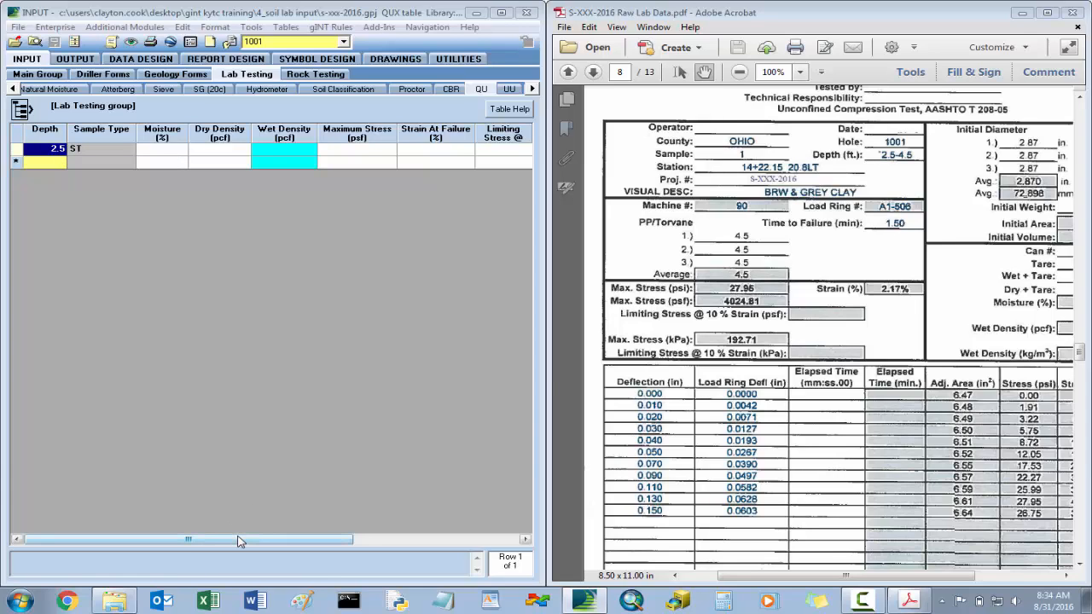
{"action": "left_click_drag", "start_coordinate": [239, 542], "coordinate": [285, 532]}
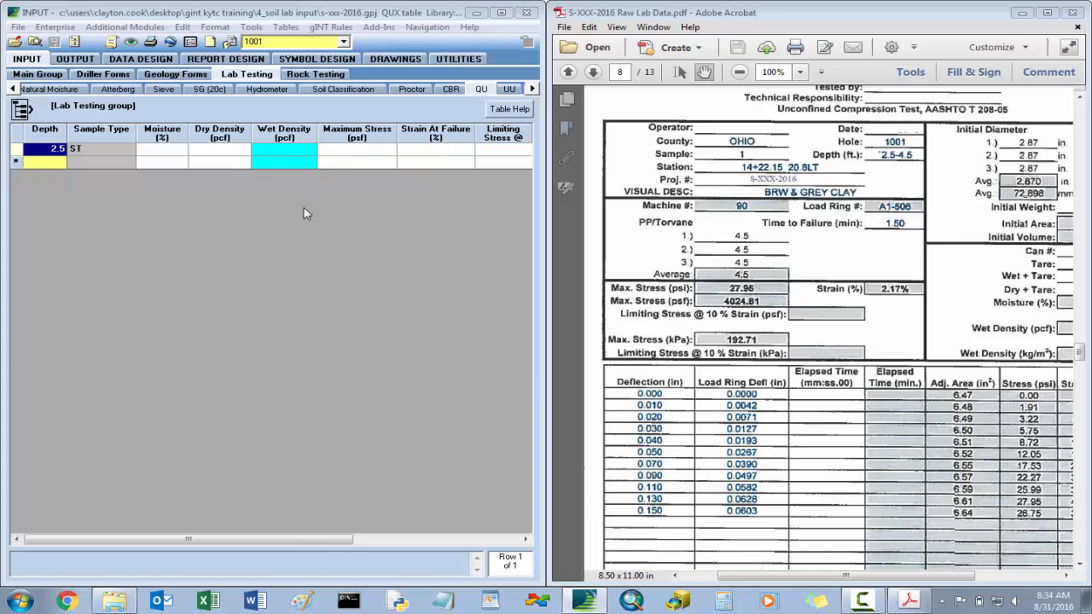
{"action": "mouse_move", "coordinate": [327, 544]}
{"action": "left_mouse_down"}
{"action": "mouse_move", "coordinate": [389, 545]}
{"action": "mouse_move", "coordinate": [326, 544]}
{"action": "left_mouse_up"}
{"action": "left_click", "coordinate": [174, 152]}
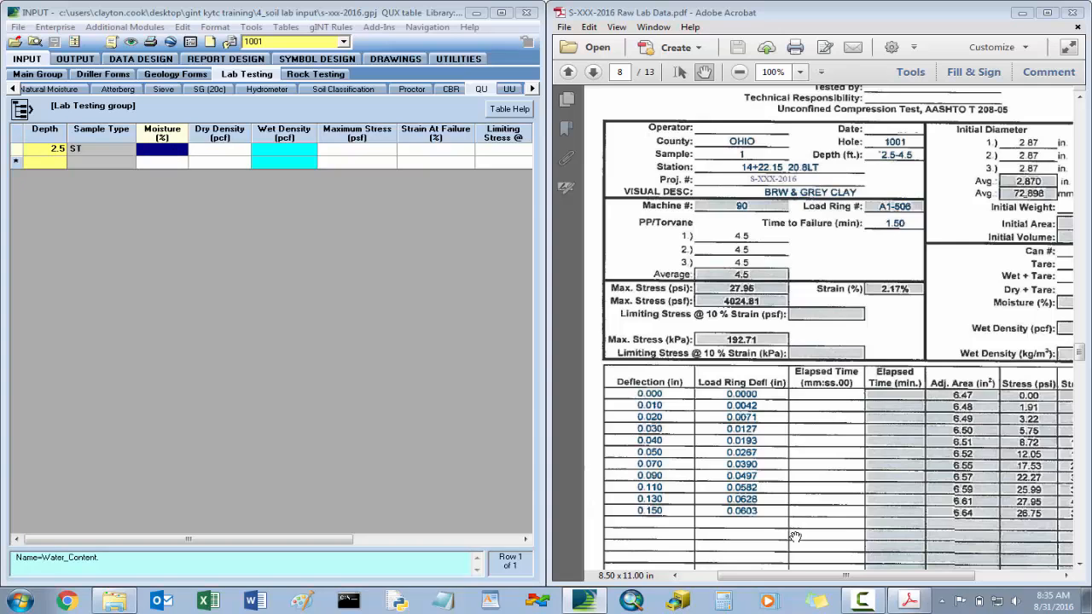
{"action": "left_click_drag", "start_coordinate": [835, 577], "coordinate": [919, 581]}
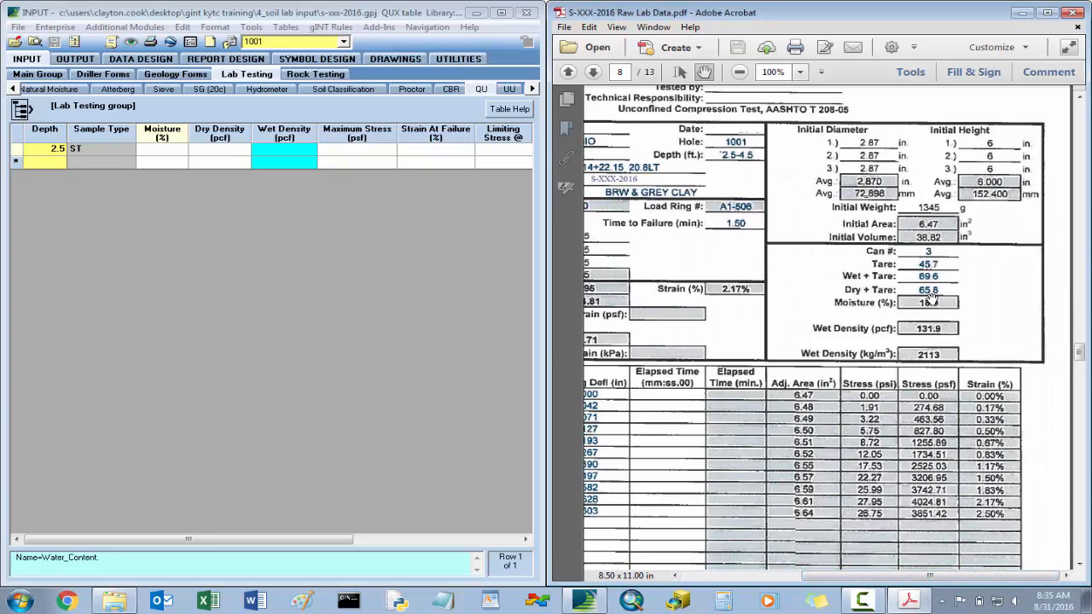
{"action": "left_click", "coordinate": [165, 152]}
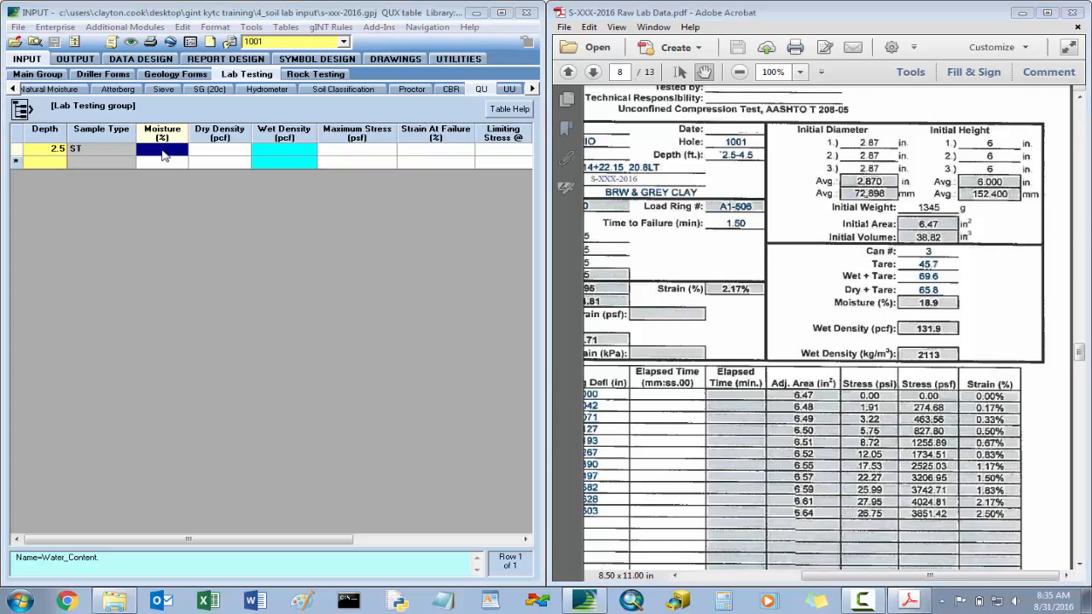
{"action": "type", "text": "18.9"}
{"action": "key", "text": "Tab"}
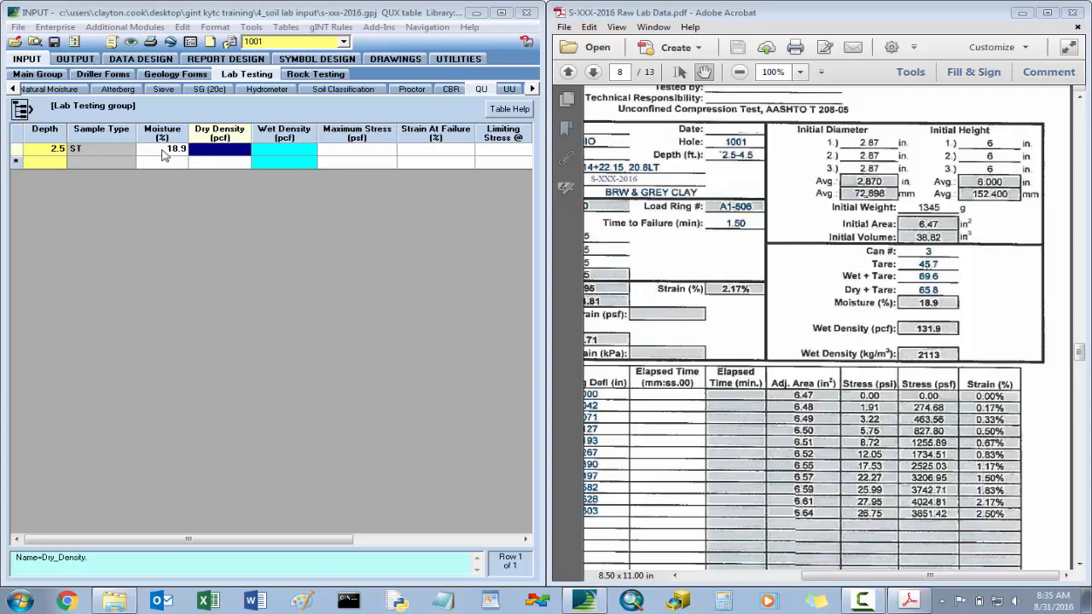
- Enter a wet density of 131.9 pcf for the 2.5 depth sample, leaving its dry density blank
{"action": "mouse_move", "coordinate": [856, 580]}
{"action": "left_mouse_down"}
{"action": "mouse_move", "coordinate": [781, 578]}
{"action": "mouse_move", "coordinate": [859, 578]}
{"action": "left_mouse_up"}
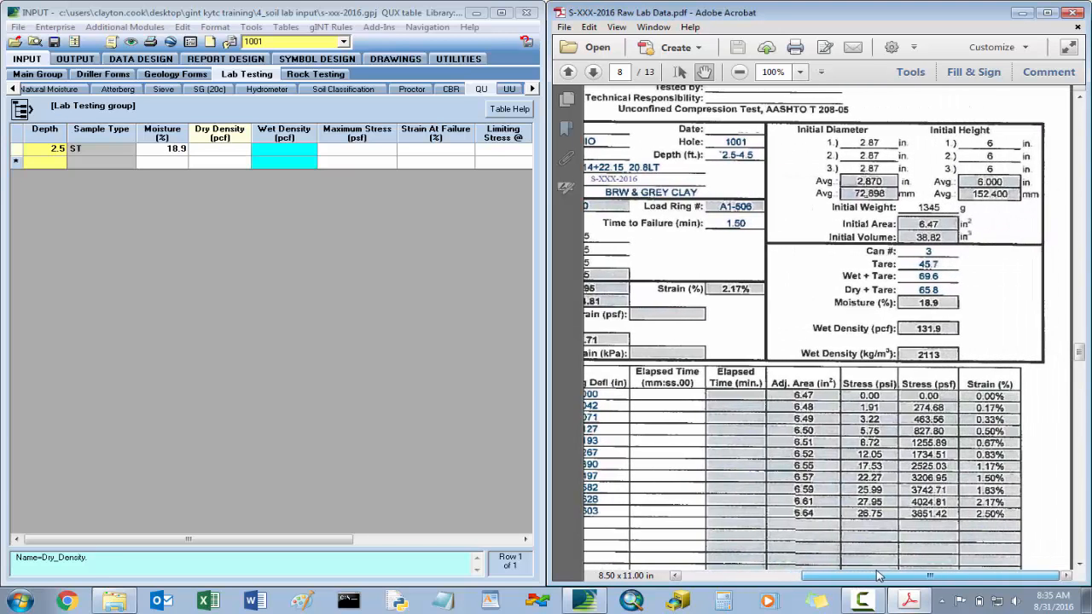
{"action": "left_click", "coordinate": [297, 152]}
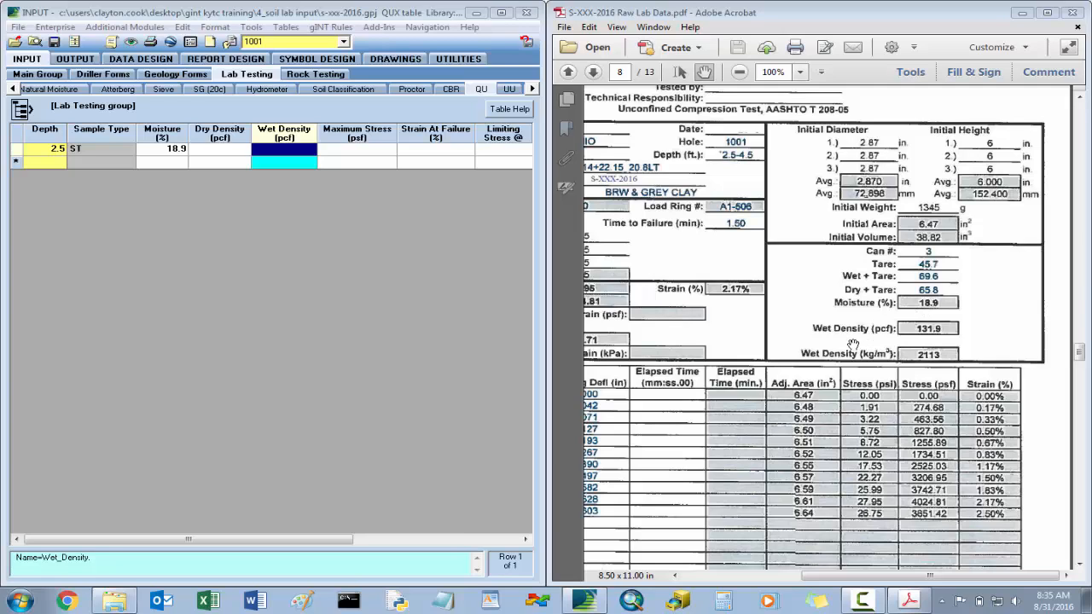
{"action": "type", "text": "131.9"}
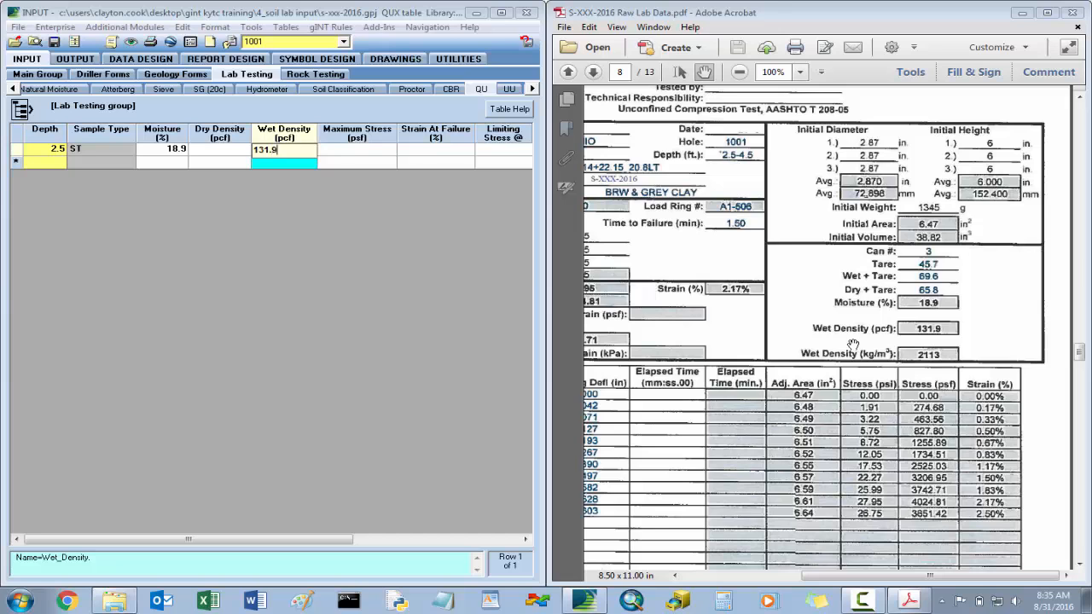
{"action": "key", "text": "Tab"}
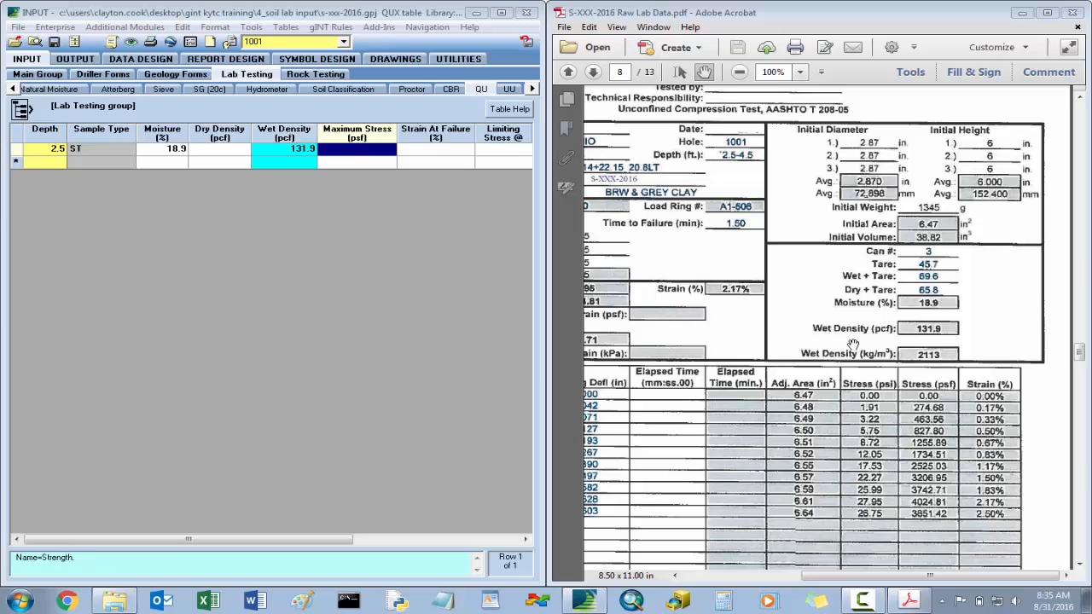
- Enter the 2.5 depth sample's maximum stress of 4024.81 psf and strain at failure of 2.17% from the test sheet
{"action": "left_click", "coordinate": [722, 325]}
{"action": "left_click_drag", "start_coordinate": [722, 325], "coordinate": [828, 340]}
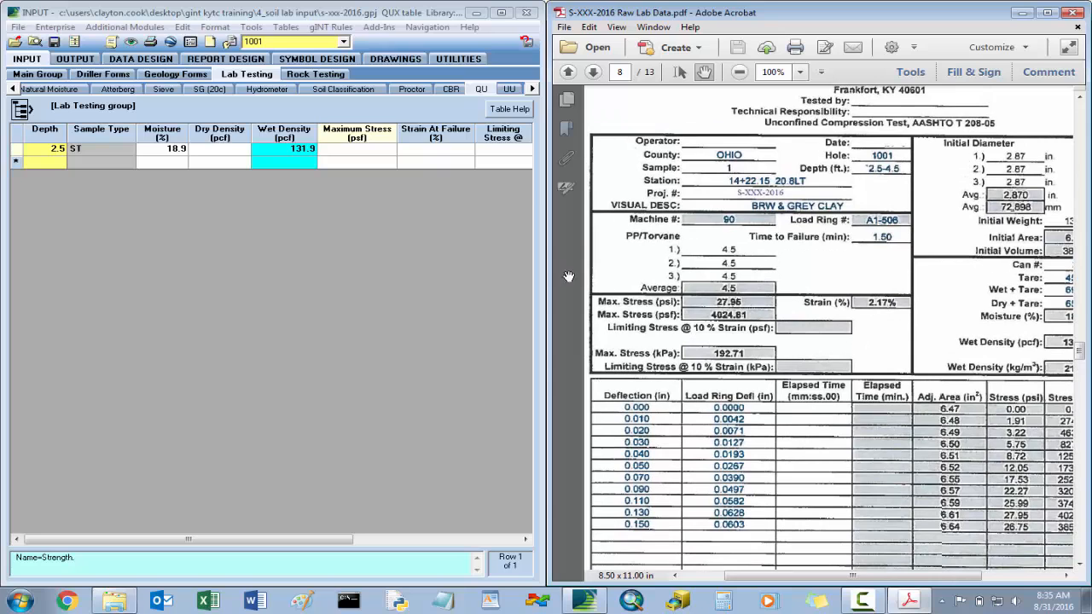
{"action": "left_click", "coordinate": [357, 151]}
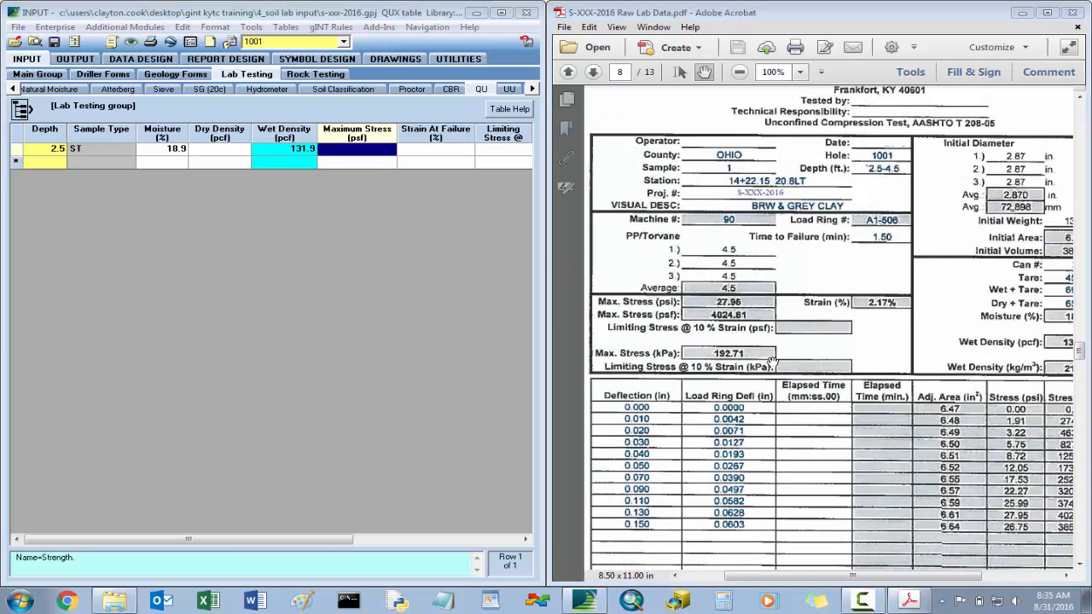
{"action": "type", "text": "4024.81"}
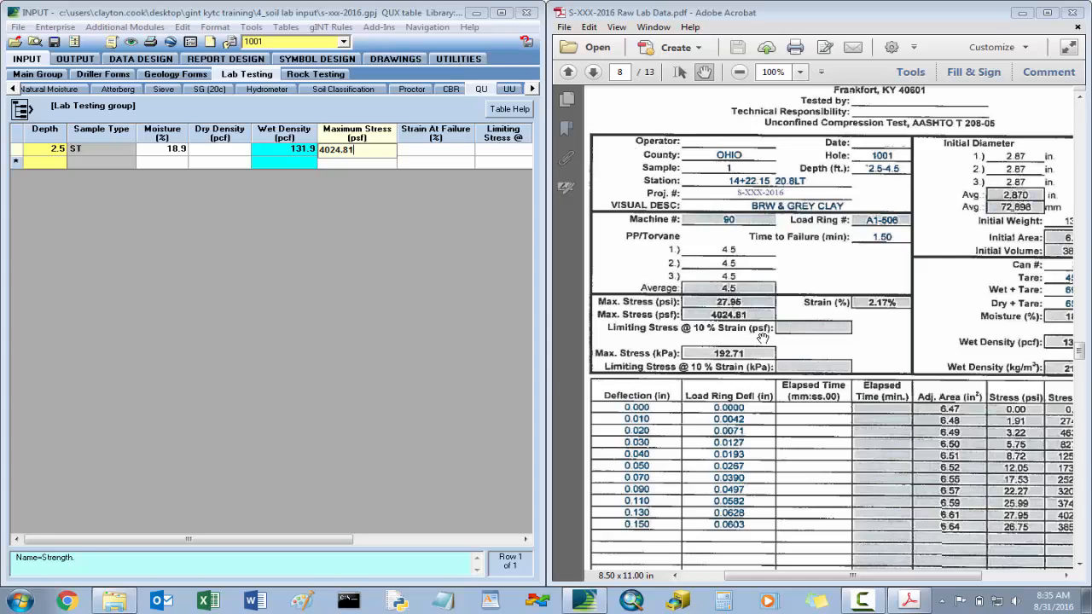
{"action": "key", "text": "Tab"}
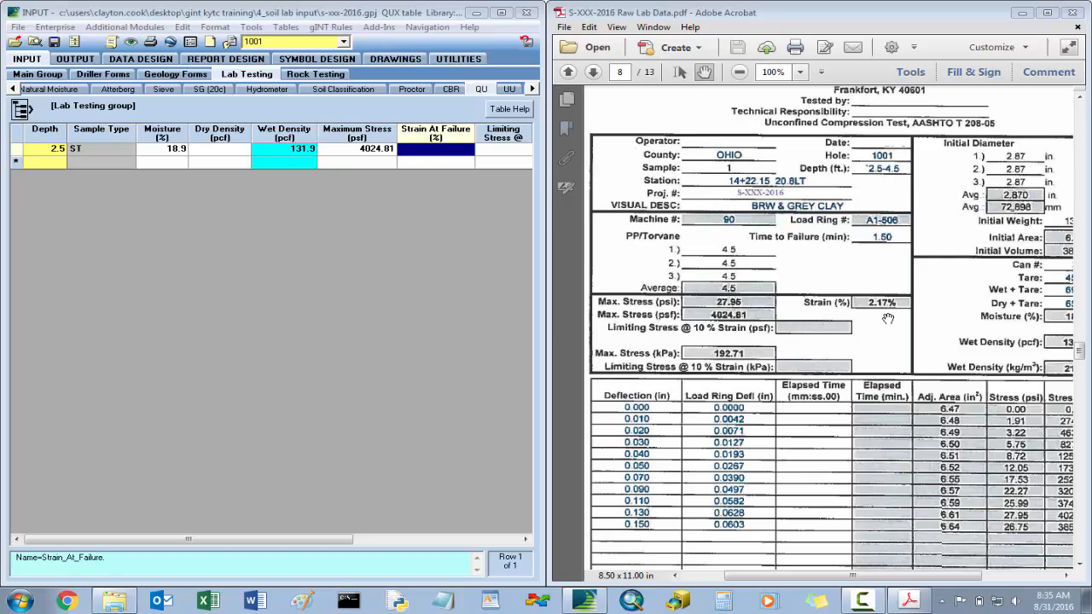
{"action": "type", "text": "2.17"}
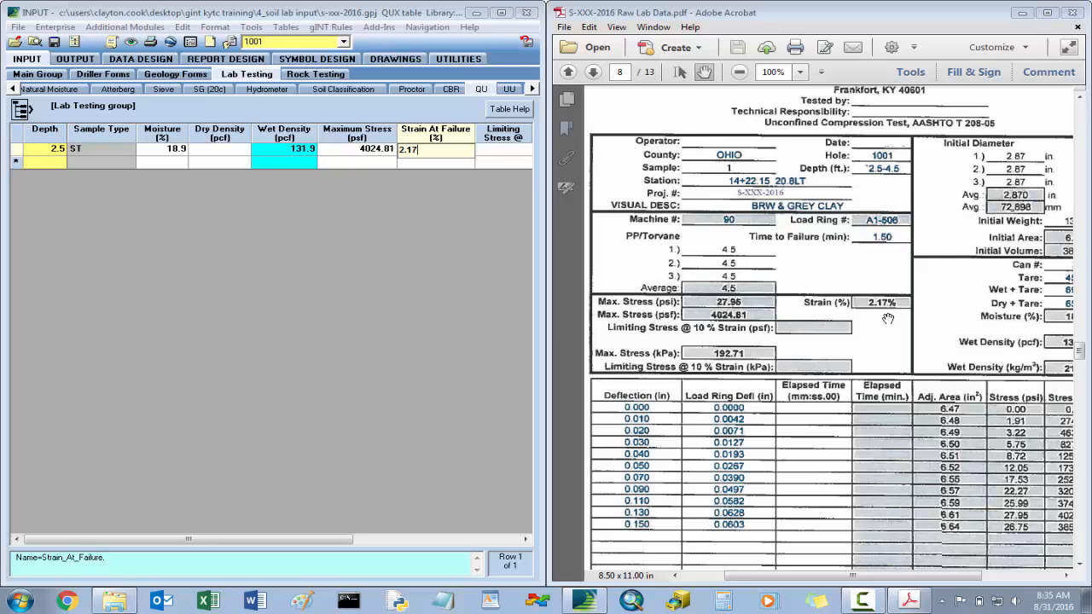
{"action": "key", "text": "Tab"}
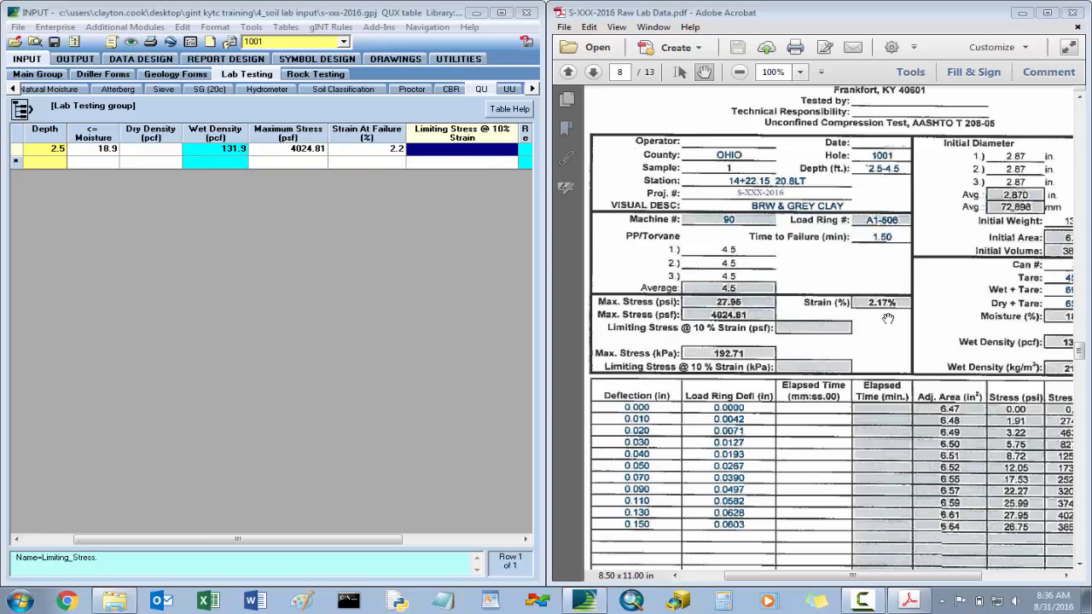
- Review the QU record's fields from dry density through limiting stress at 10% strain and report file name
{"action": "key", "text": "shift+Tab"}
{"action": "key", "text": "shift+Tab"}
{"action": "key", "text": "Left"}
{"action": "key", "text": "Left"}
{"action": "key", "text": "Left"}
{"action": "key", "text": "Left"}
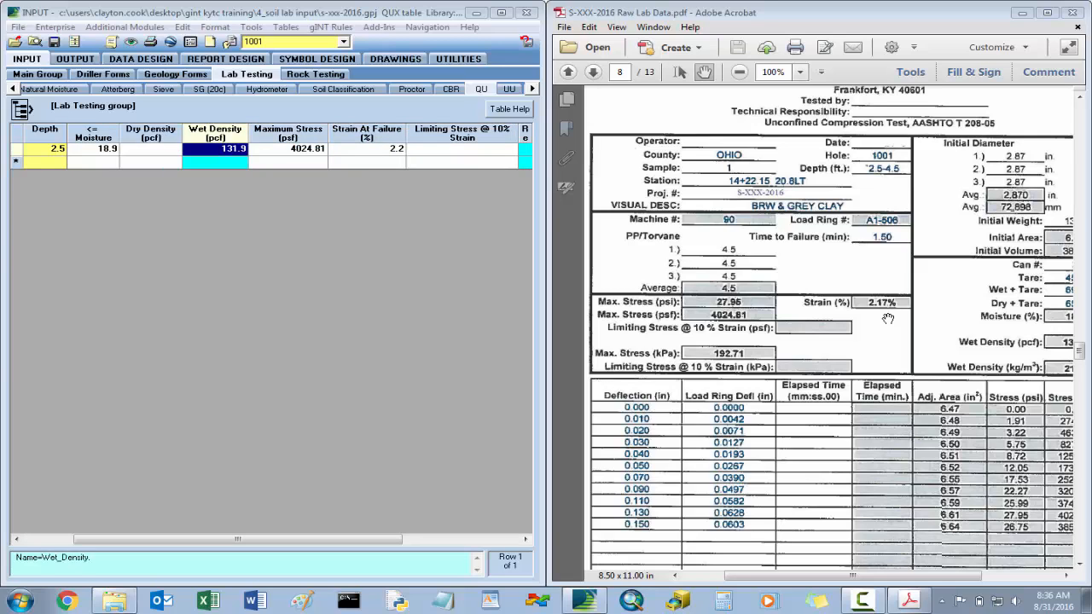
{"action": "key", "text": "Right"}
{"action": "key", "text": "Right"}
{"action": "key", "text": "Right"}
{"action": "key", "text": "Right"}
{"action": "key", "text": "Right"}
{"action": "key", "text": "Right"}
{"action": "key", "text": "Right"}
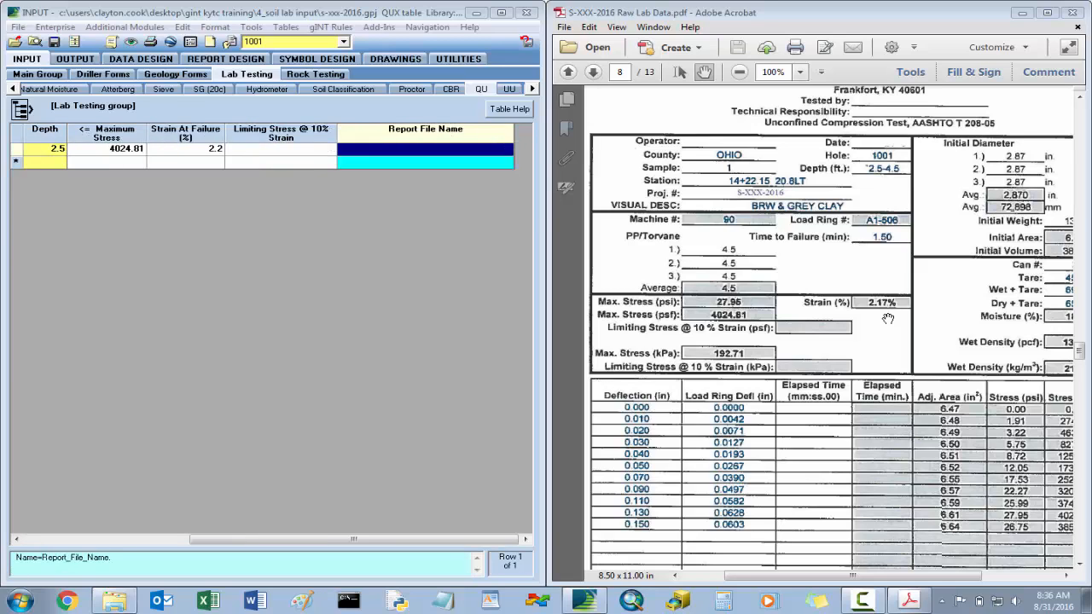
{"action": "key", "text": "ctrl+s"}
{"action": "key", "text": "Left"}
{"action": "key", "text": "Right"}
{"action": "key", "text": "Left"}
{"action": "key", "text": "Left"}
{"action": "key", "text": "Left"}
{"action": "key", "text": "Left"}
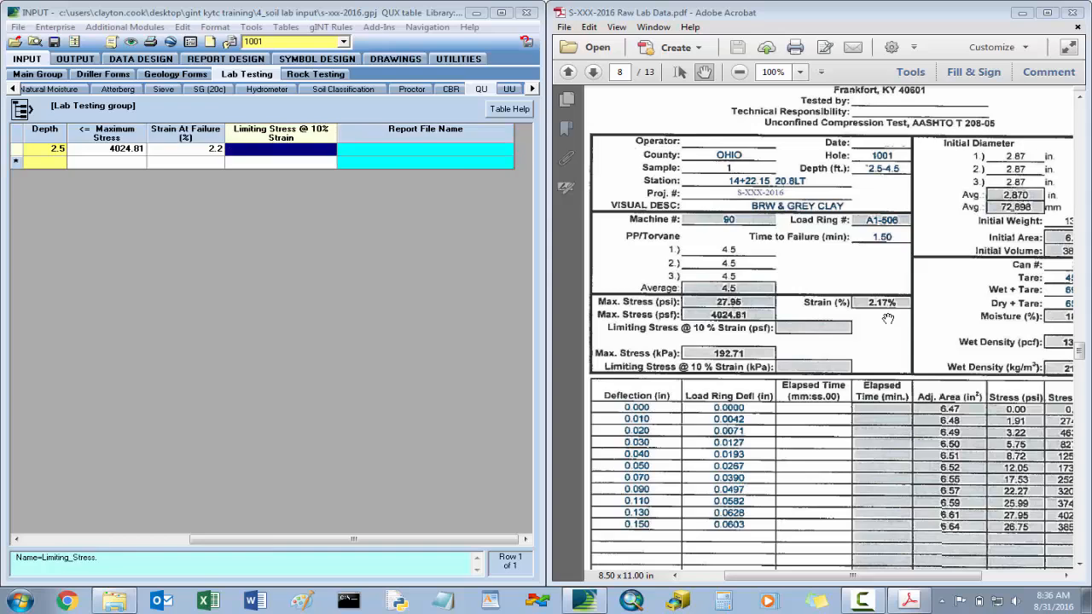
{"action": "key", "text": "Left"}
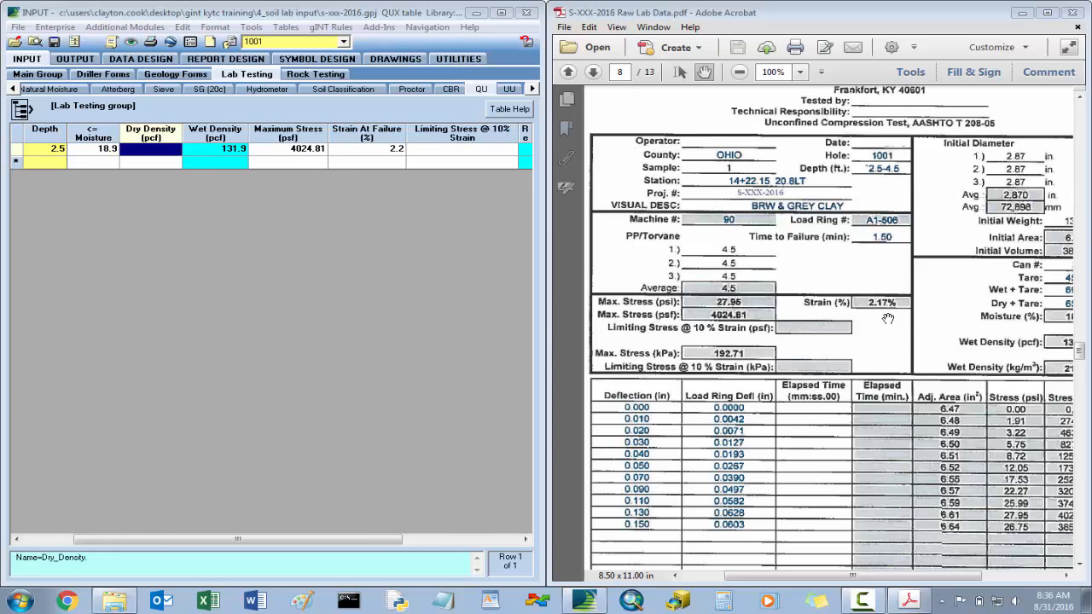
- Save the QU record and check its dry density and report file name fields
{"action": "left_click", "coordinate": [55, 43]}
{"action": "left_click", "coordinate": [418, 152]}
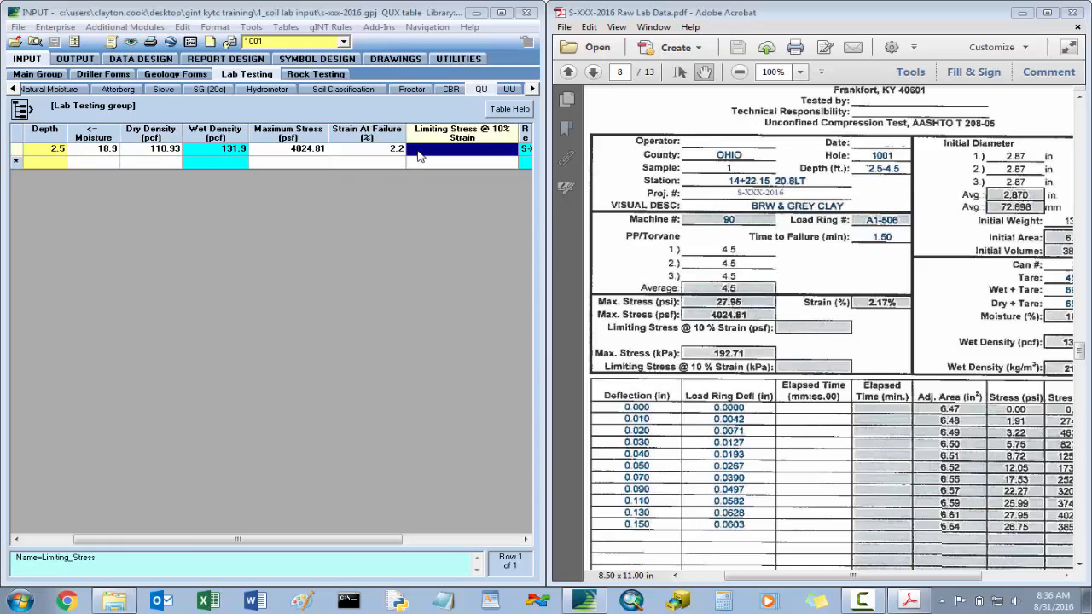
{"action": "key", "text": "Right"}
{"action": "key", "text": "Left"}
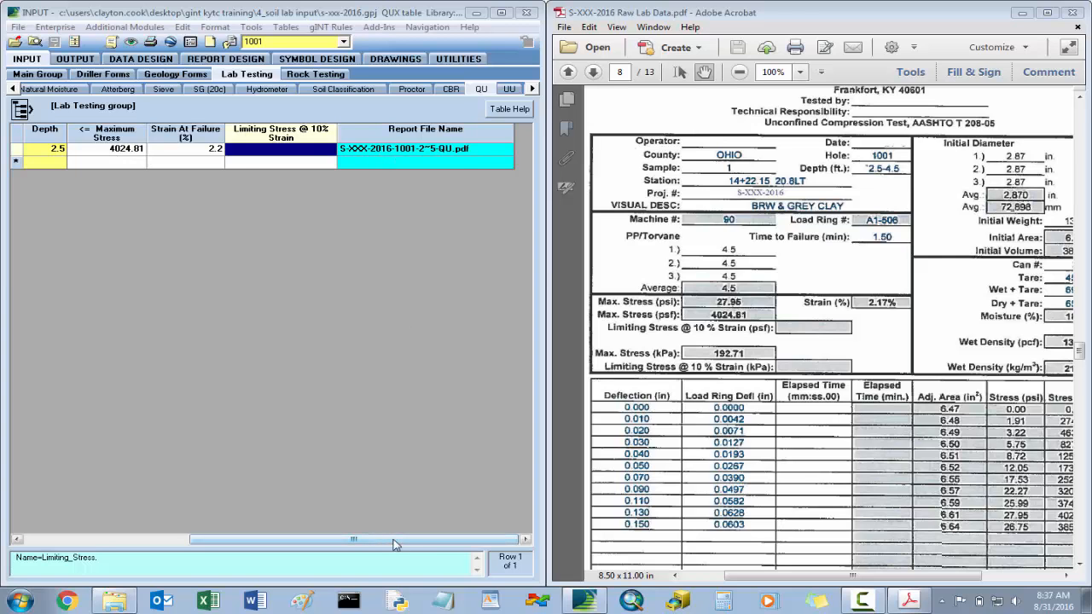
{"action": "left_click_drag", "start_coordinate": [395, 544], "coordinate": [228, 545]}
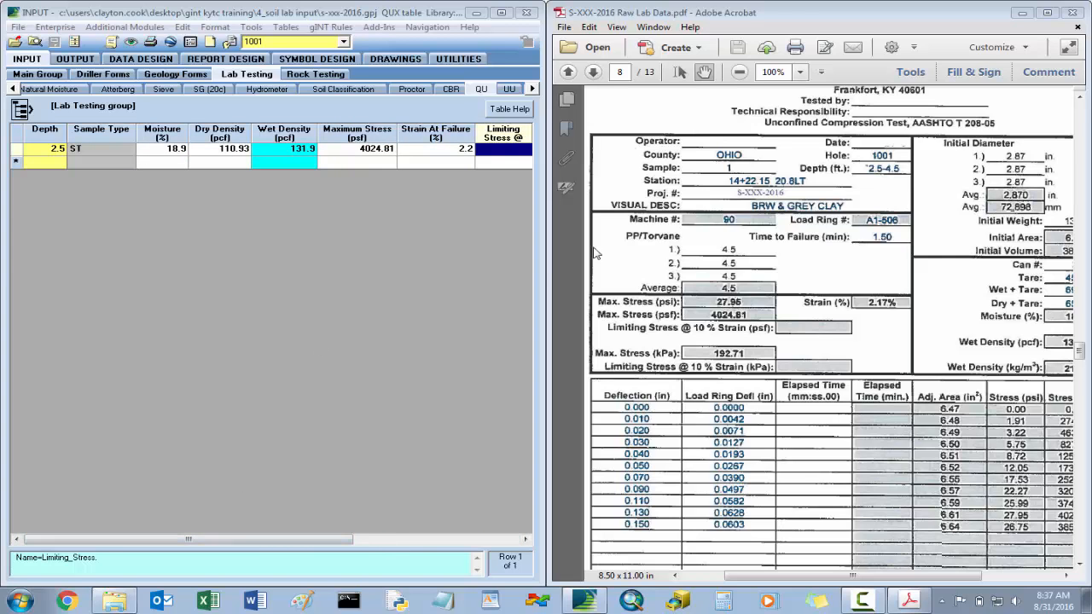
- Return to the soil specimen table and switch to hole 1006
{"action": "scroll", "coordinate": [730, 197], "scroll_direction": "up", "scroll_amount": 1}
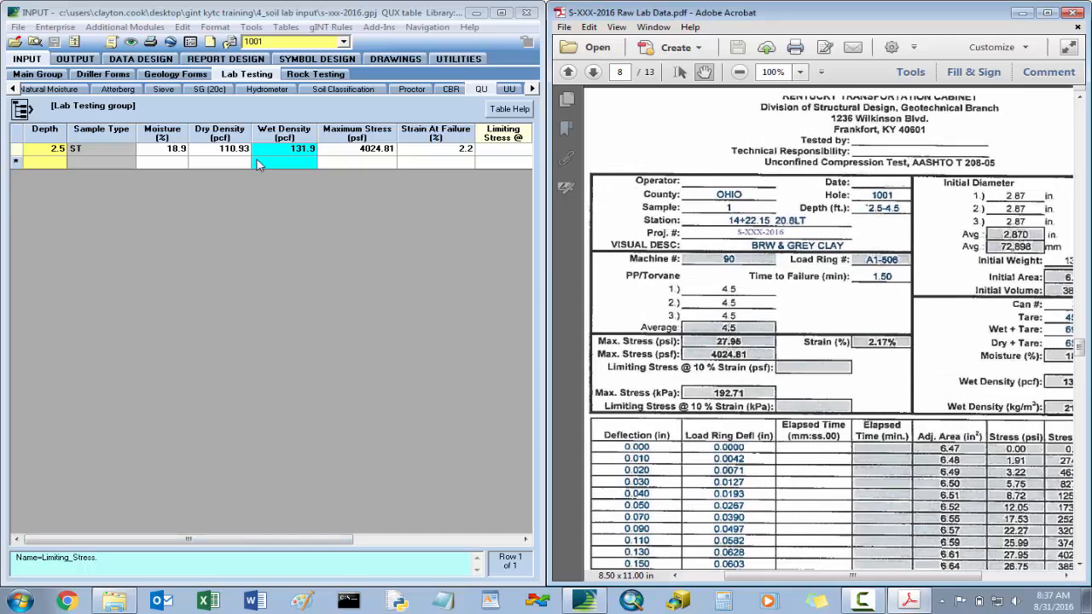
{"action": "left_click", "coordinate": [13, 89]}
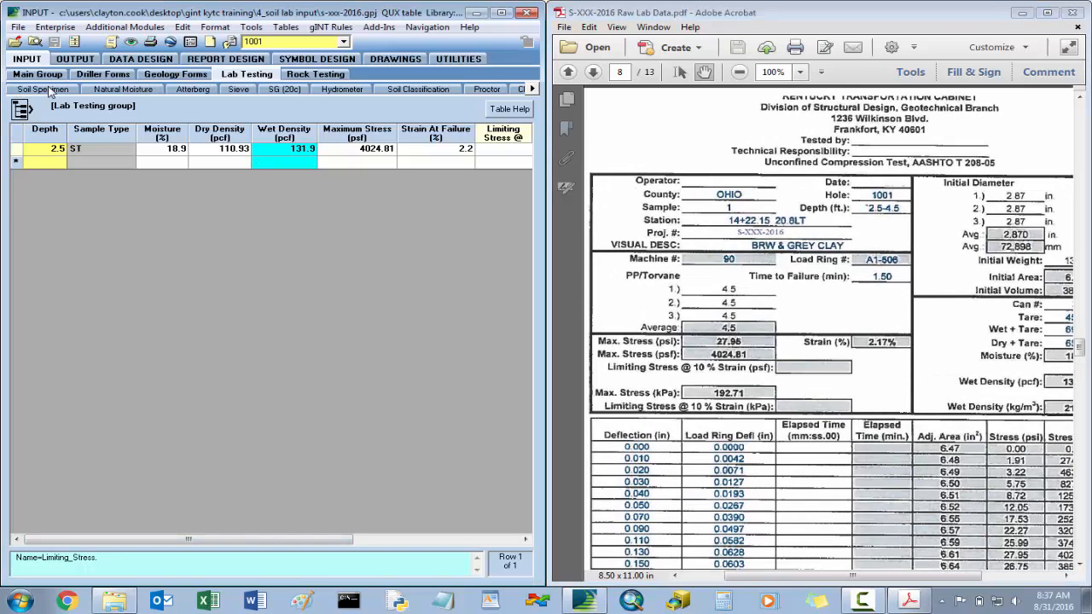
{"action": "left_click", "coordinate": [43, 89]}
{"action": "left_click", "coordinate": [341, 42]}
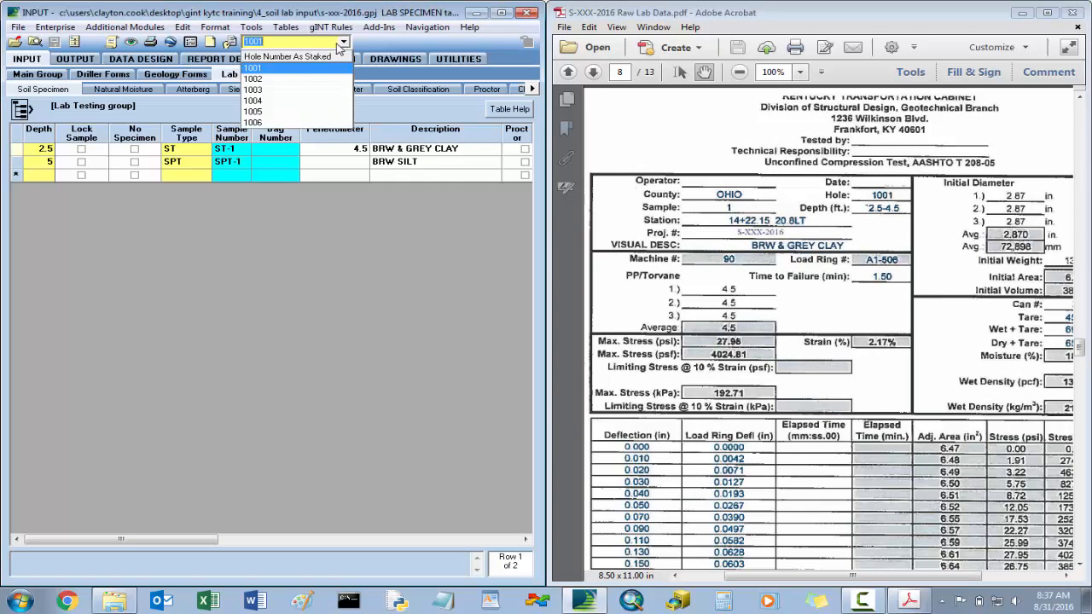
{"action": "left_click", "coordinate": [288, 127]}
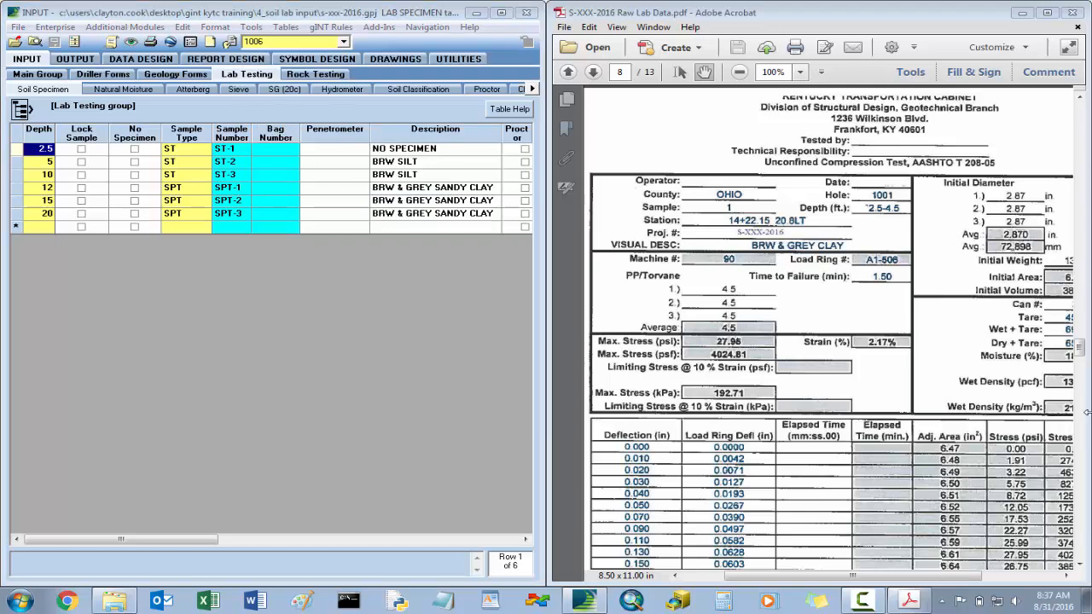
- Bring up the extrusion log on page 1 of the PDF at 75% zoom to examine hole 1006's samples
{"action": "left_click_drag", "start_coordinate": [1079, 347], "coordinate": [1077, 125]}
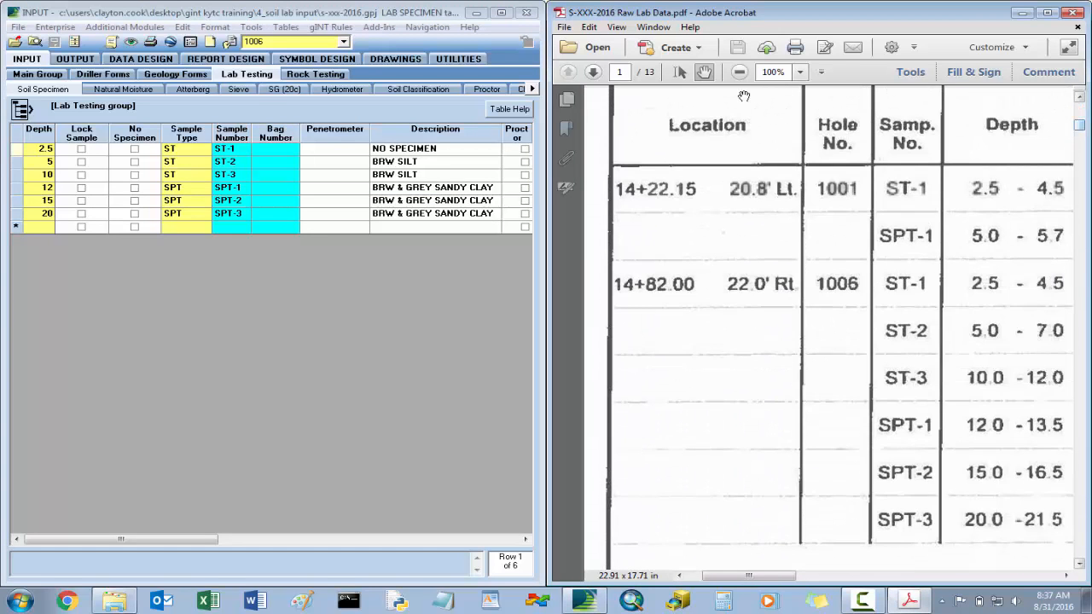
{"action": "left_click", "coordinate": [802, 73]}
{"action": "left_click", "coordinate": [806, 183]}
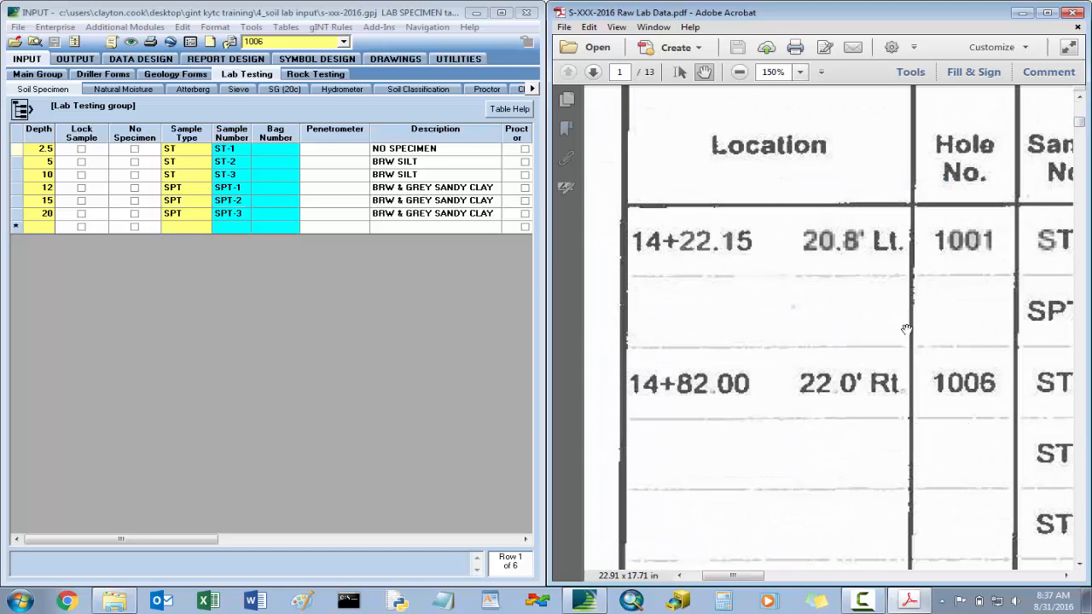
{"action": "left_click", "coordinate": [802, 74]}
{"action": "left_click", "coordinate": [837, 138]}
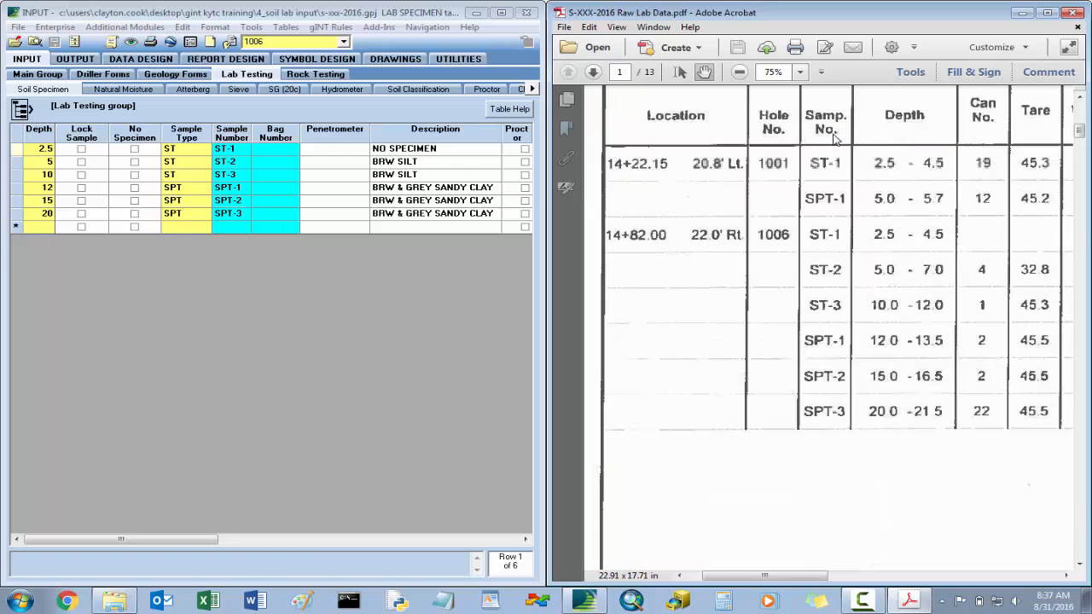
- Examine the extrusion log's penetrometer, consolidation and triaxial test requests for hole 1006's samples
{"action": "scroll", "coordinate": [868, 300], "scroll_direction": "right", "scroll_amount": 5}
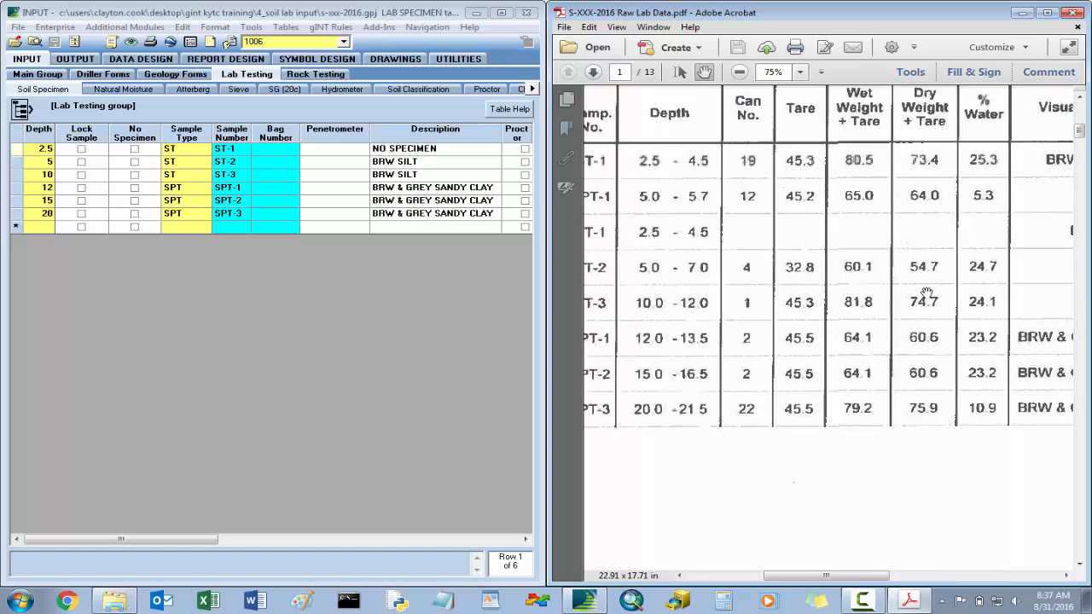
{"action": "scroll", "coordinate": [912, 283], "scroll_direction": "right", "scroll_amount": 5}
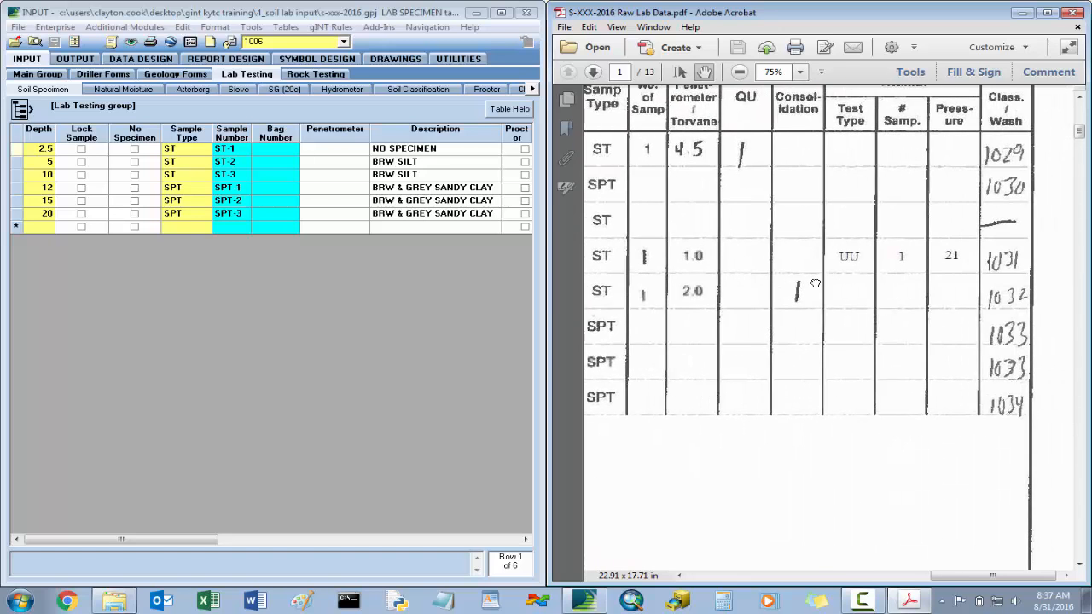
{"action": "left_click_drag", "start_coordinate": [848, 285], "coordinate": [845, 296]}
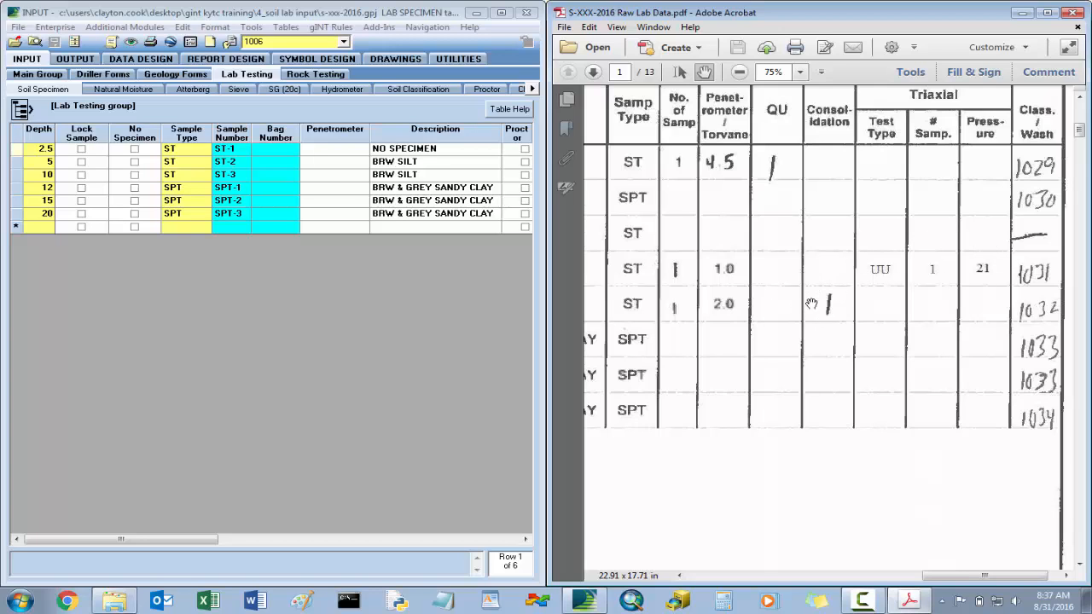
{"action": "left_click_drag", "start_coordinate": [789, 281], "coordinate": [1045, 283]}
{"action": "left_click_drag", "start_coordinate": [708, 280], "coordinate": [768, 282]}
{"action": "left_click_drag", "start_coordinate": [814, 289], "coordinate": [845, 300]}
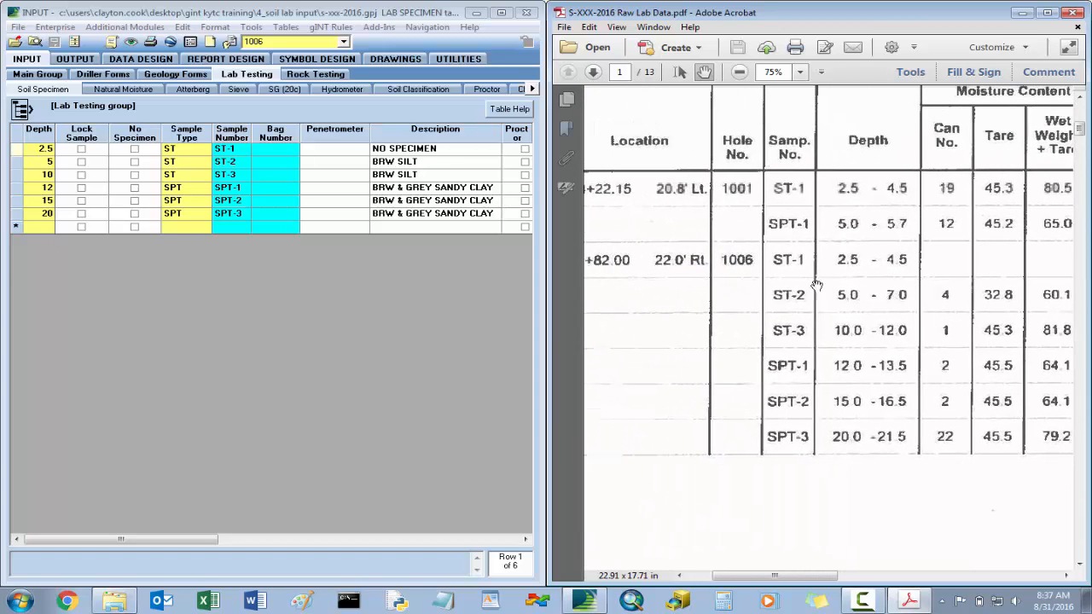
- Set the Specimen 1 Test of hole 1006's ST-2 sample at 5 ft to UU and save the table
{"action": "left_click", "coordinate": [335, 164]}
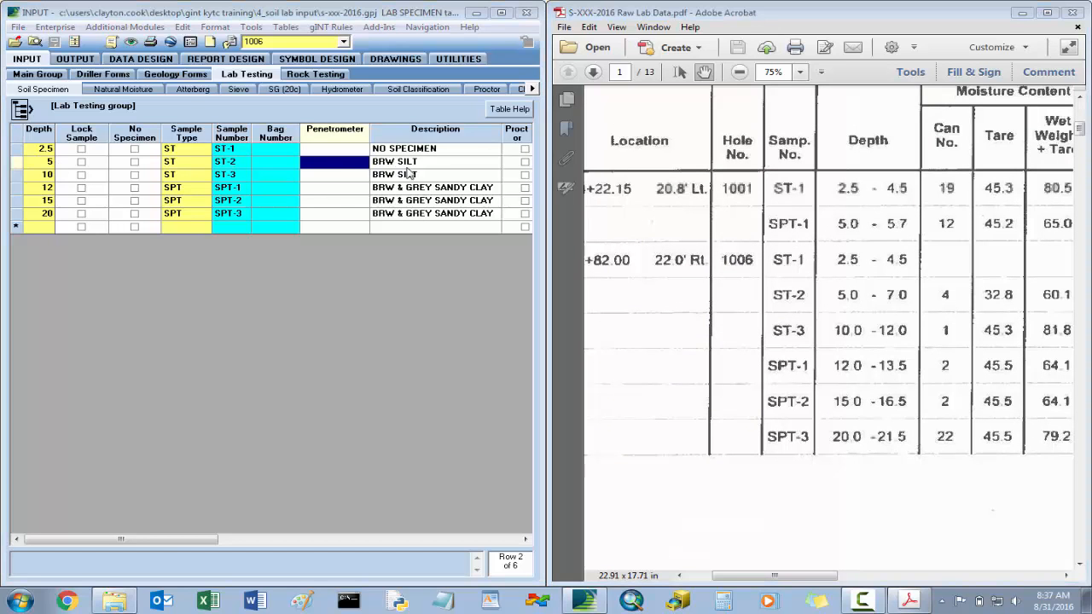
{"action": "key", "text": "Right"}
{"action": "key", "text": "Right"}
{"action": "key", "text": "Right"}
{"action": "key", "text": "Right"}
{"action": "key", "text": "Right"}
{"action": "key", "text": "Right"}
{"action": "key", "text": "Left"}
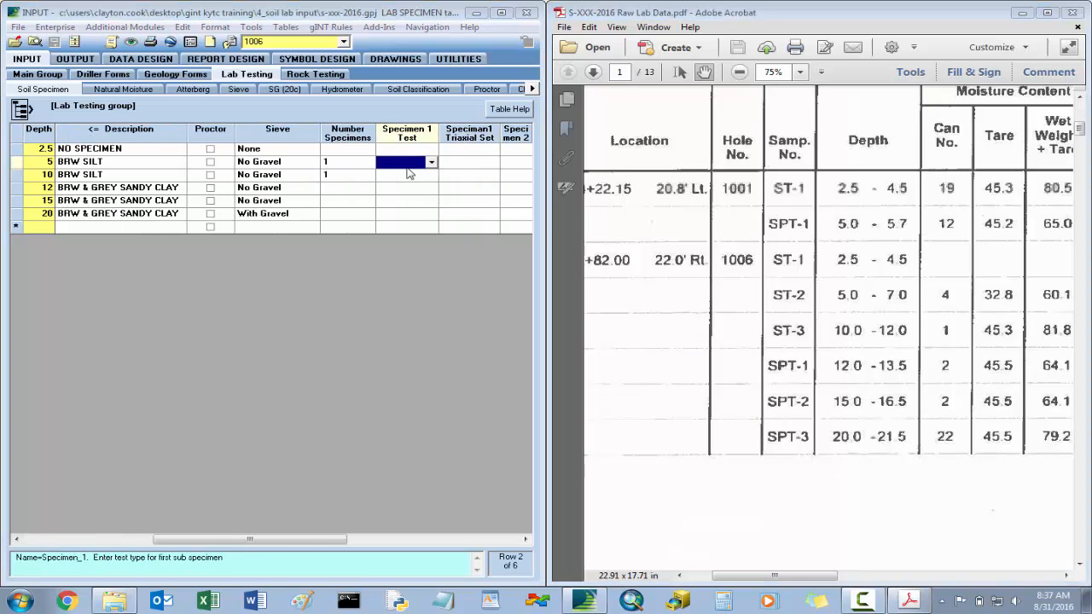
{"action": "key", "text": "Left"}
{"action": "key", "text": "Right"}
{"action": "left_click", "coordinate": [431, 162]}
{"action": "left_click", "coordinate": [410, 187]}
{"action": "left_click", "coordinate": [450, 165]}
{"action": "left_click", "coordinate": [53, 42]}
- Open hole 1006's UU test table at the 5 ft sample's maximum stress field
{"action": "left_click", "coordinate": [533, 89]}
{"action": "left_click", "coordinate": [532, 89]}
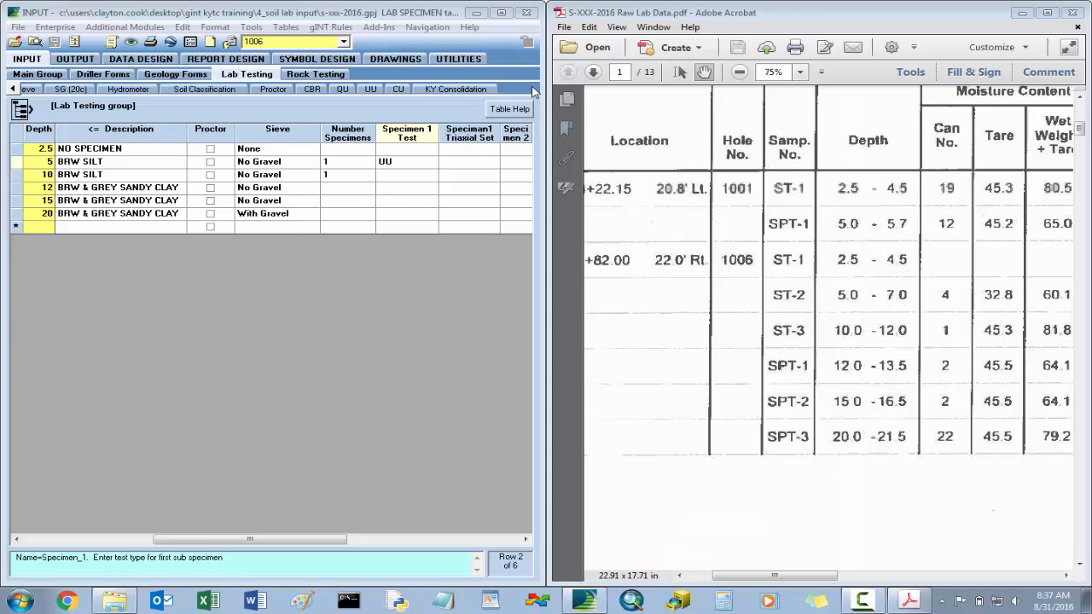
{"action": "left_click", "coordinate": [373, 89]}
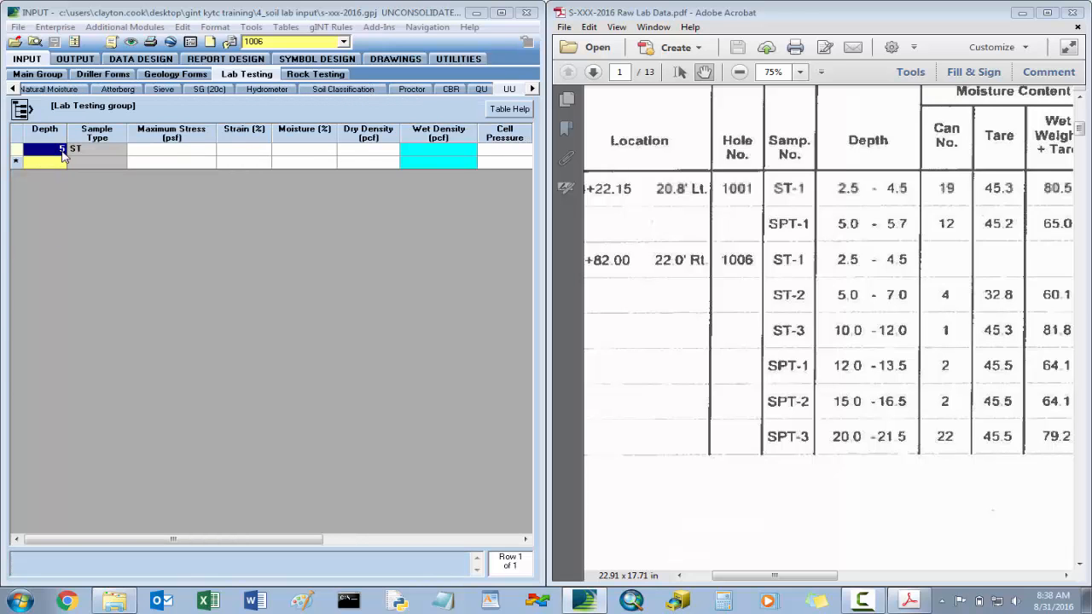
{"action": "left_click", "coordinate": [165, 155]}
- Look up ST-2's class number in the extrusion log and bring up its triaxial report on page 9 at 100% zoom
{"action": "left_click", "coordinate": [838, 237]}
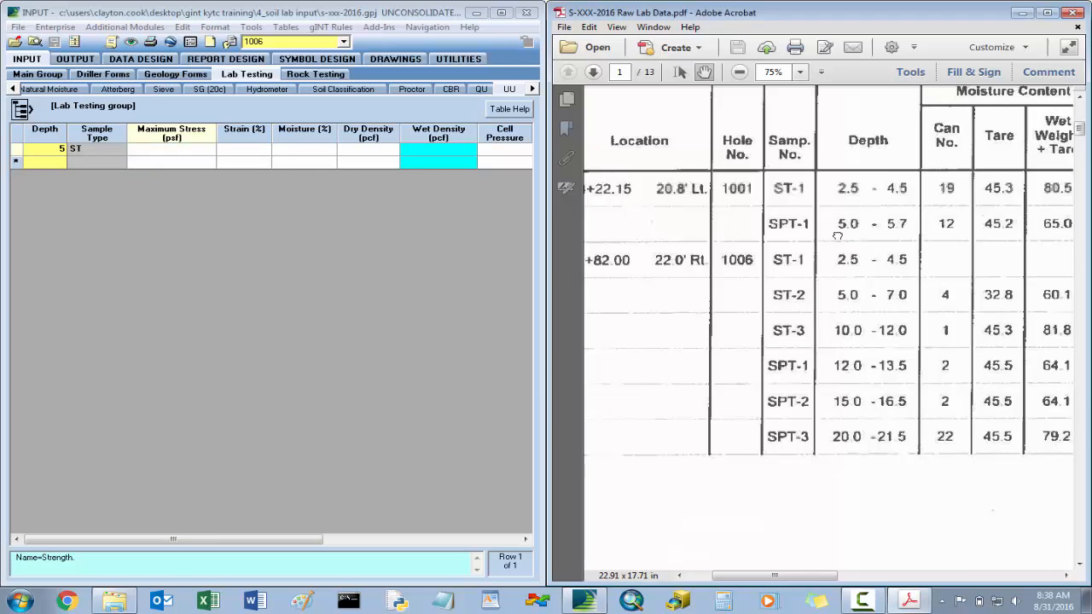
{"action": "scroll", "coordinate": [837, 236], "scroll_direction": "right", "scroll_amount": 6}
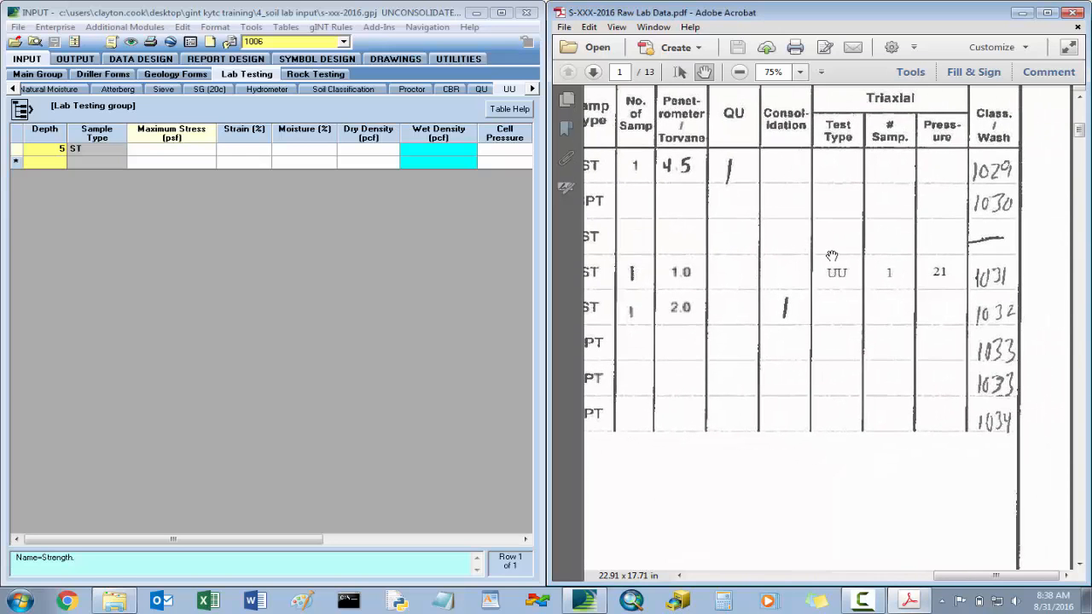
{"action": "scroll", "coordinate": [833, 256], "scroll_direction": "up", "scroll_amount": 1}
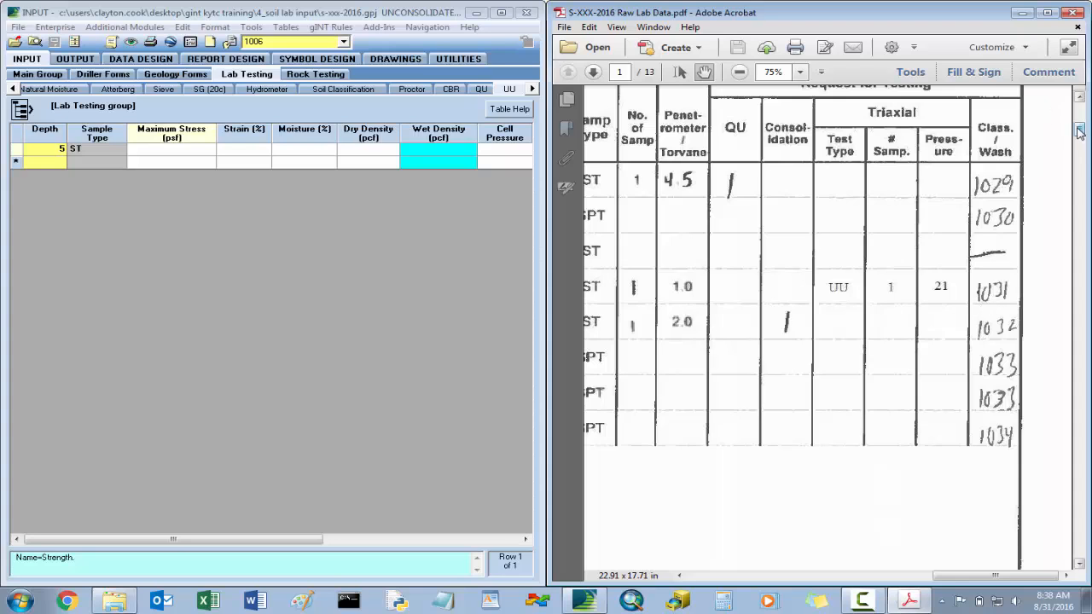
{"action": "left_click_drag", "start_coordinate": [1079, 128], "coordinate": [1083, 380]}
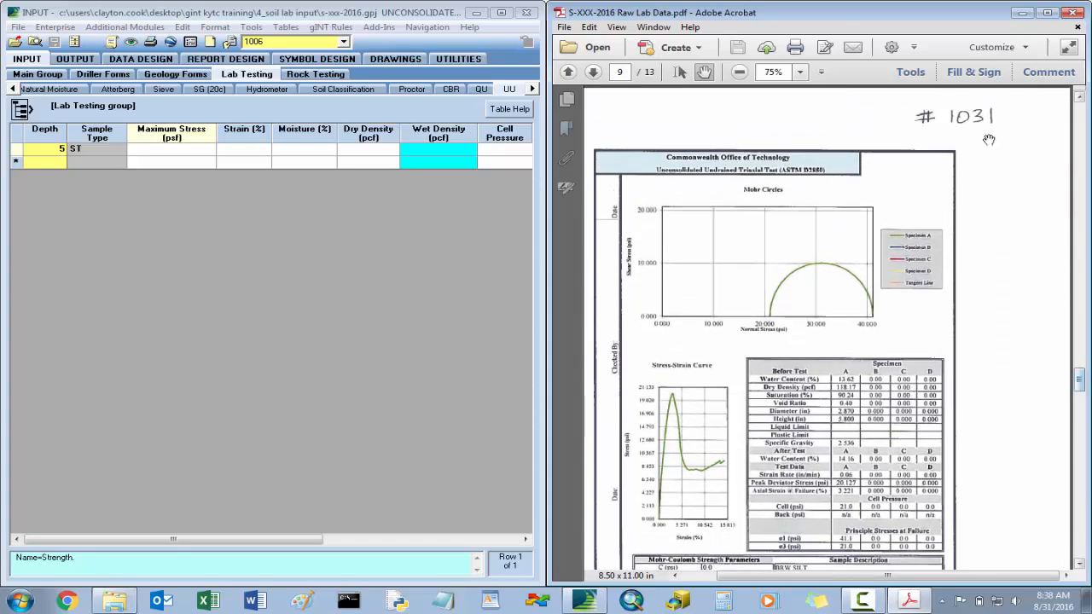
{"action": "scroll", "coordinate": [941, 219], "scroll_direction": "down", "scroll_amount": 2}
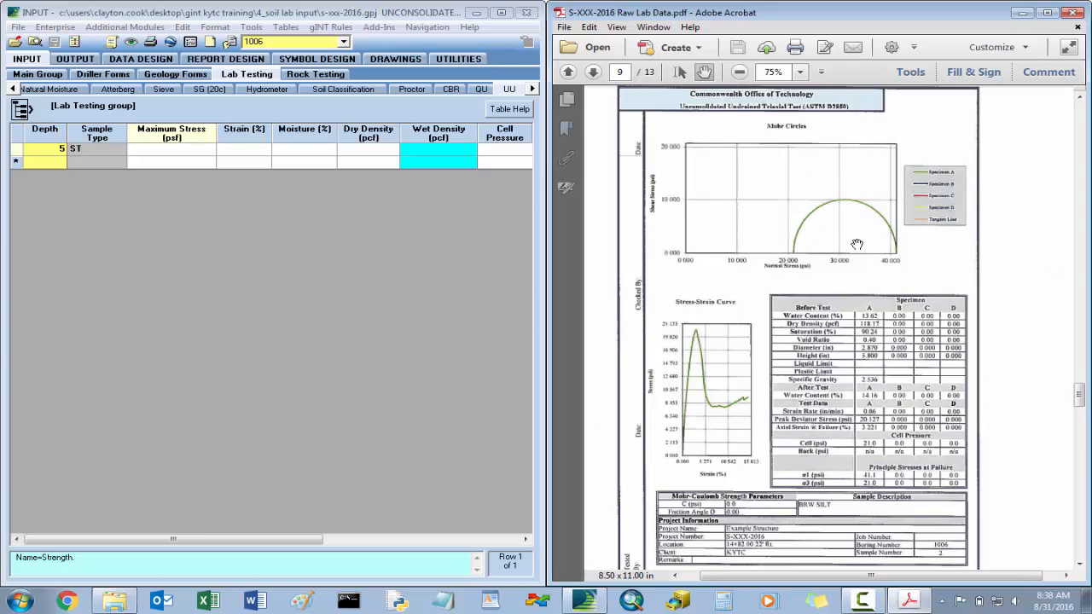
{"action": "left_click", "coordinate": [177, 158]}
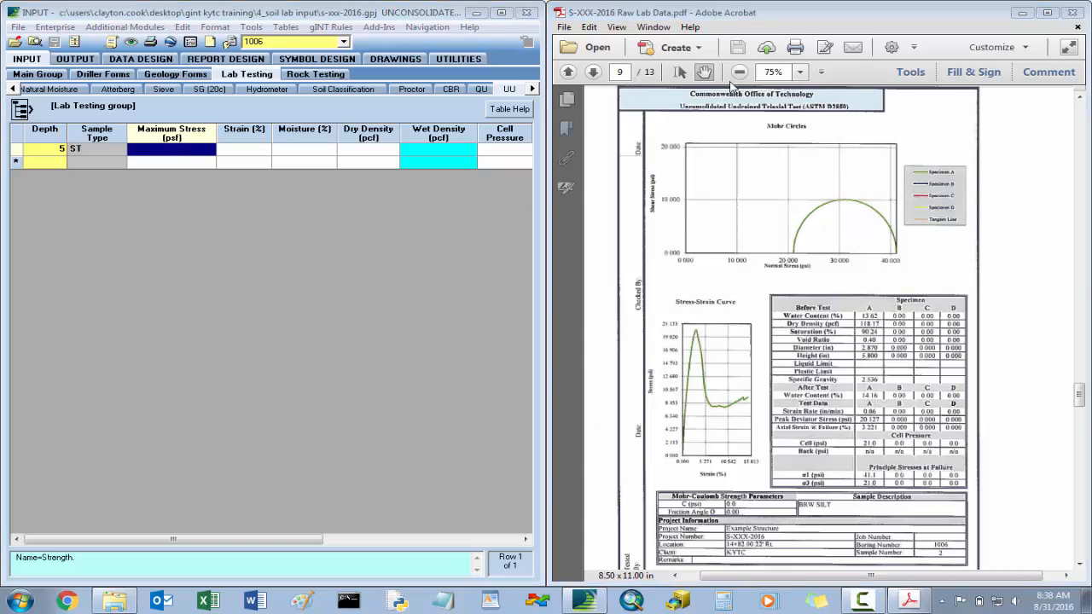
{"action": "left_click", "coordinate": [802, 73]}
{"action": "left_click", "coordinate": [833, 153]}
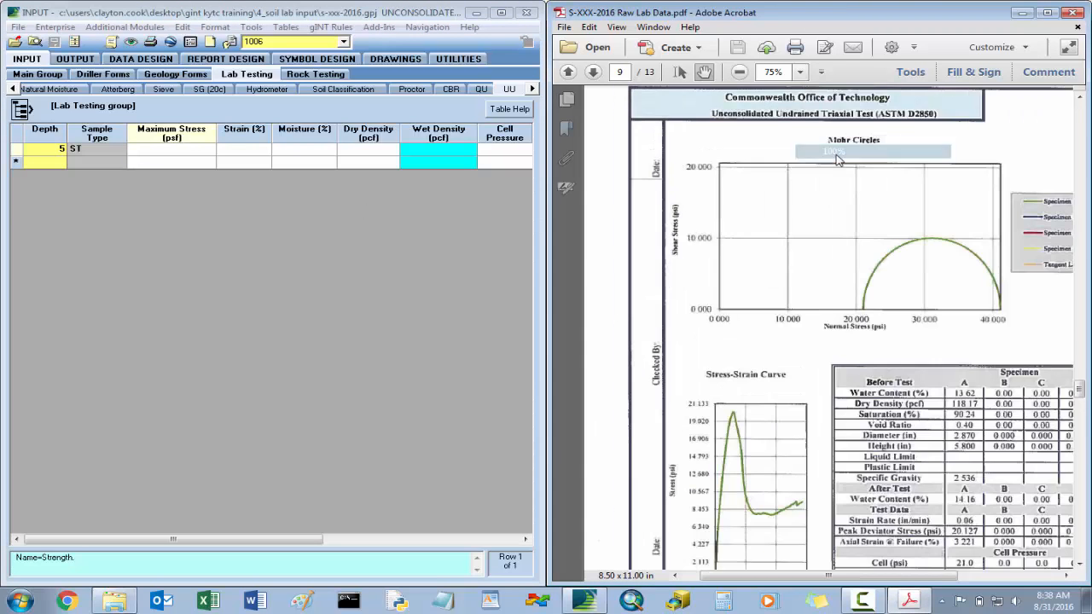
{"action": "scroll", "coordinate": [947, 322], "scroll_direction": "down", "scroll_amount": 3}
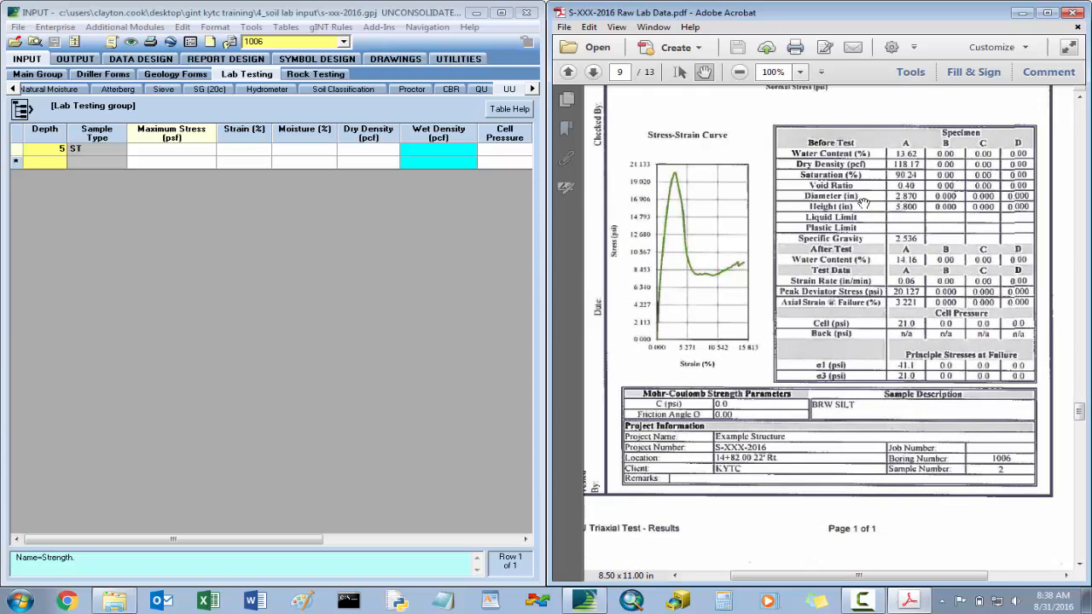
{"action": "left_click_drag", "start_coordinate": [779, 204], "coordinate": [779, 261]}
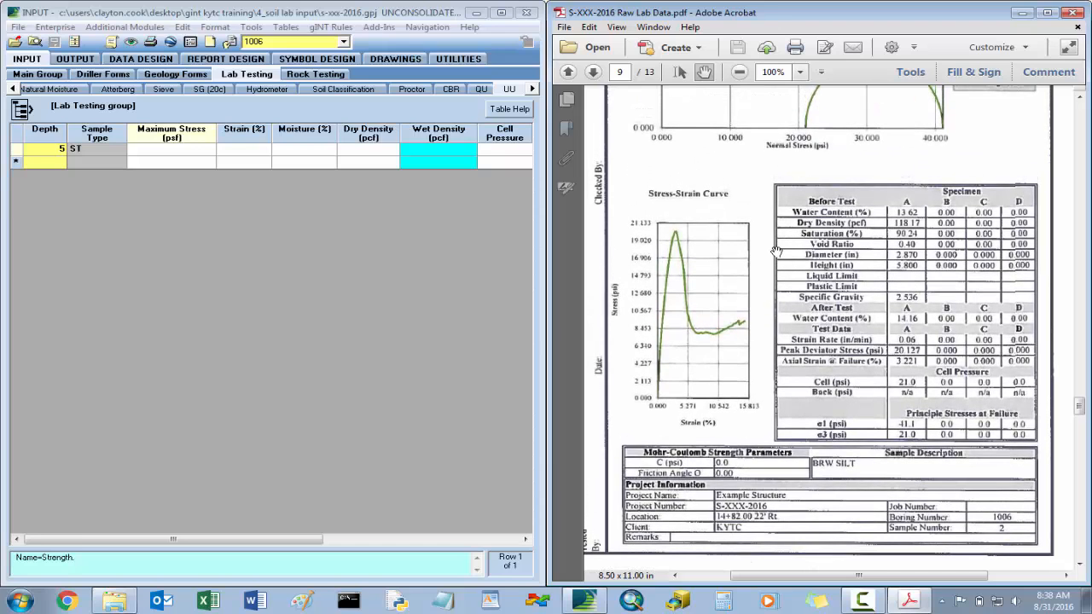
- Switch to Calculator and multiply the 20.127 psi peak deviator stress by 144 to convert it to psf
{"action": "left_click", "coordinate": [176, 151]}
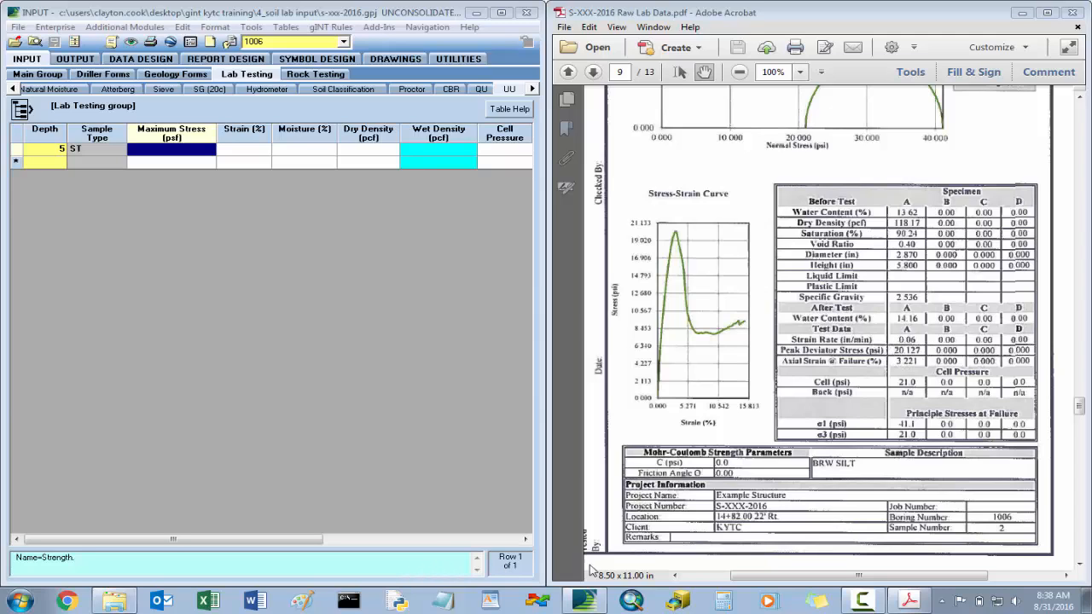
{"action": "left_click", "coordinate": [718, 605]}
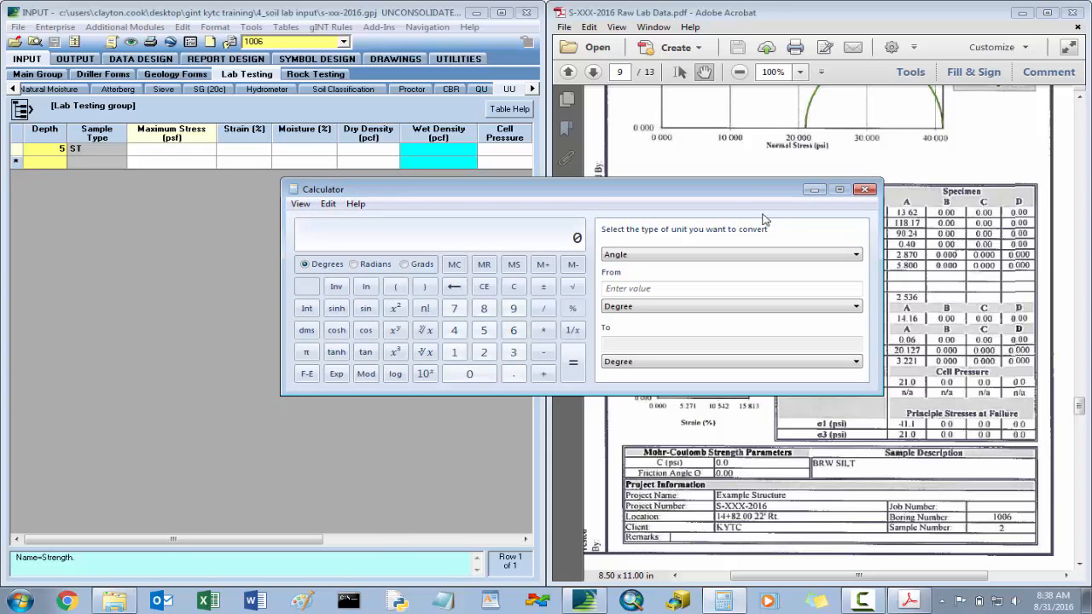
{"action": "left_click_drag", "start_coordinate": [758, 192], "coordinate": [932, 377]}
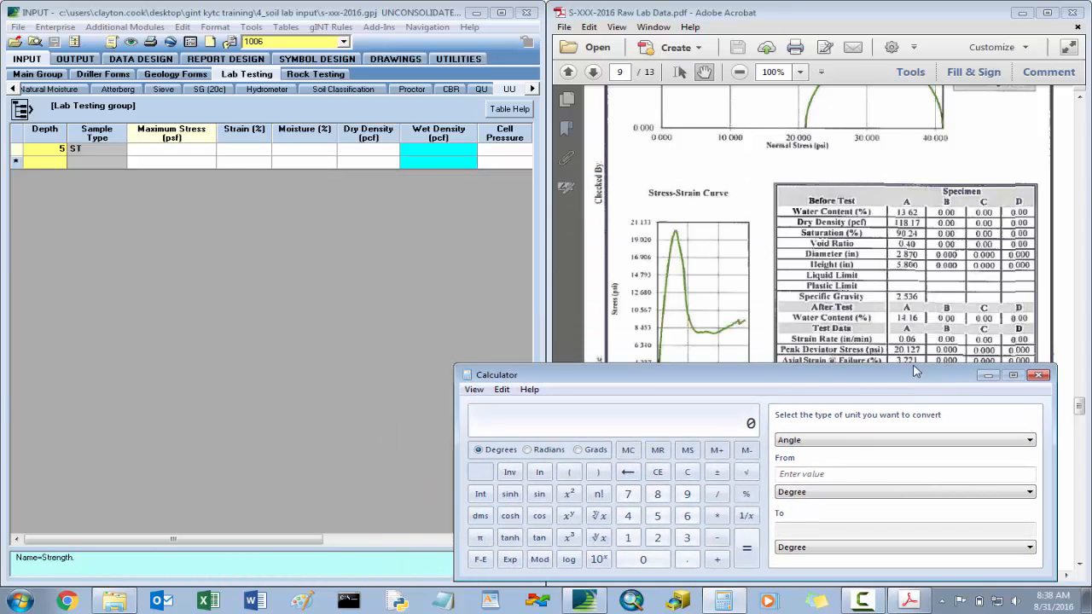
{"action": "left_click", "coordinate": [658, 540]}
{"action": "left_click", "coordinate": [645, 559]}
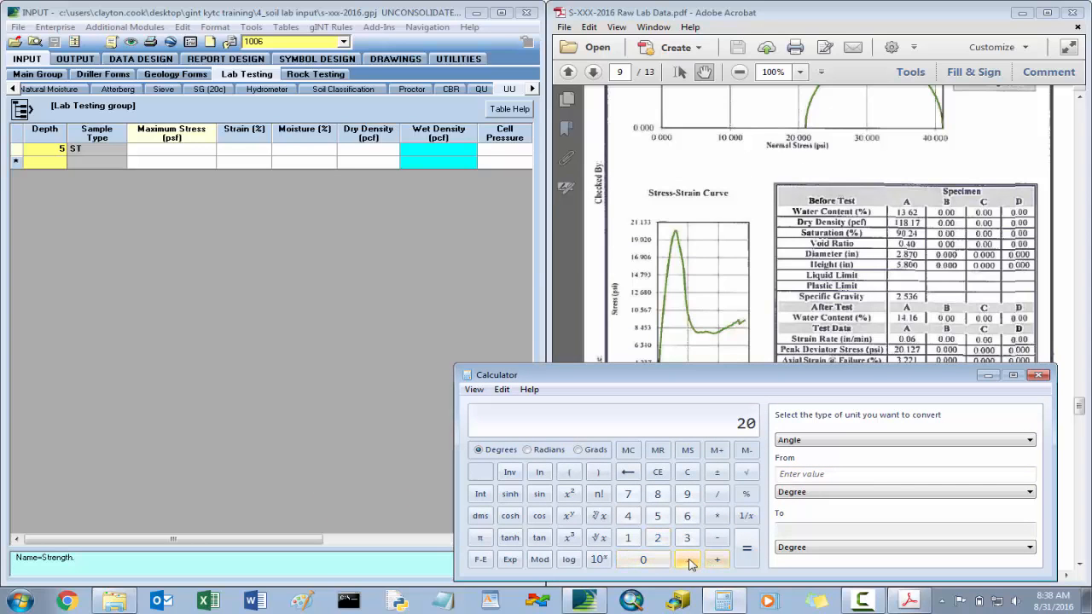
{"action": "left_click", "coordinate": [688, 559]}
{"action": "left_click", "coordinate": [628, 538]}
{"action": "left_click", "coordinate": [658, 537]}
{"action": "left_click", "coordinate": [629, 496]}
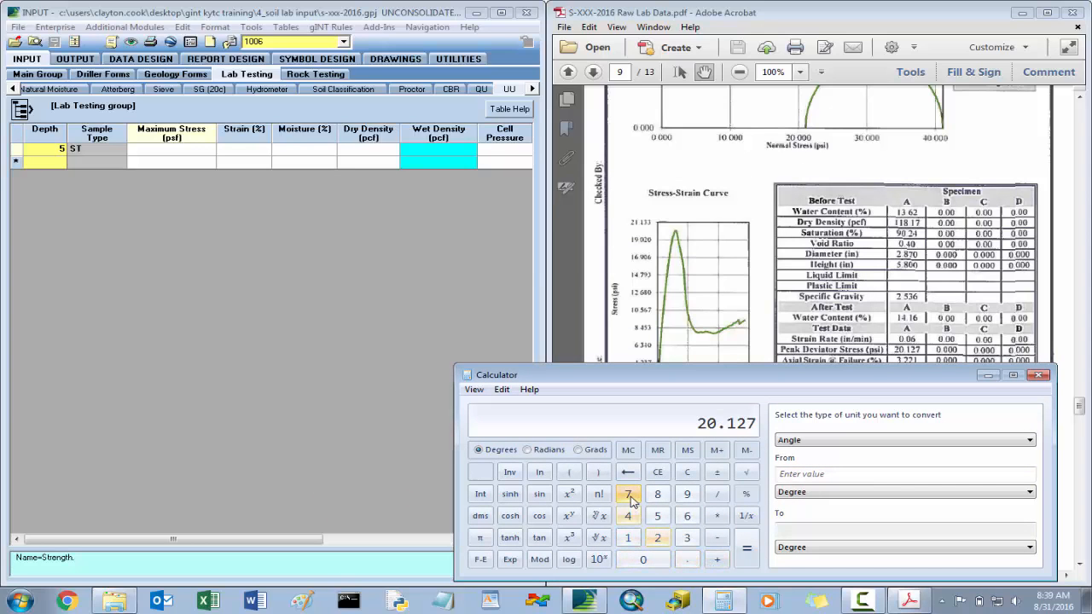
{"action": "left_click", "coordinate": [717, 516]}
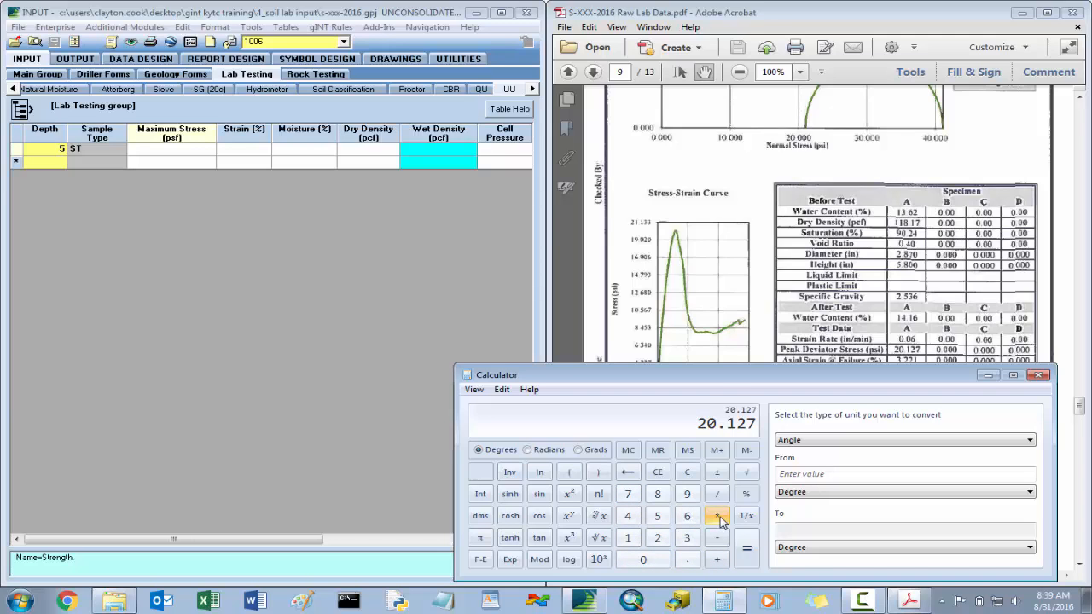
{"action": "left_click", "coordinate": [628, 538]}
{"action": "left_click", "coordinate": [629, 519]}
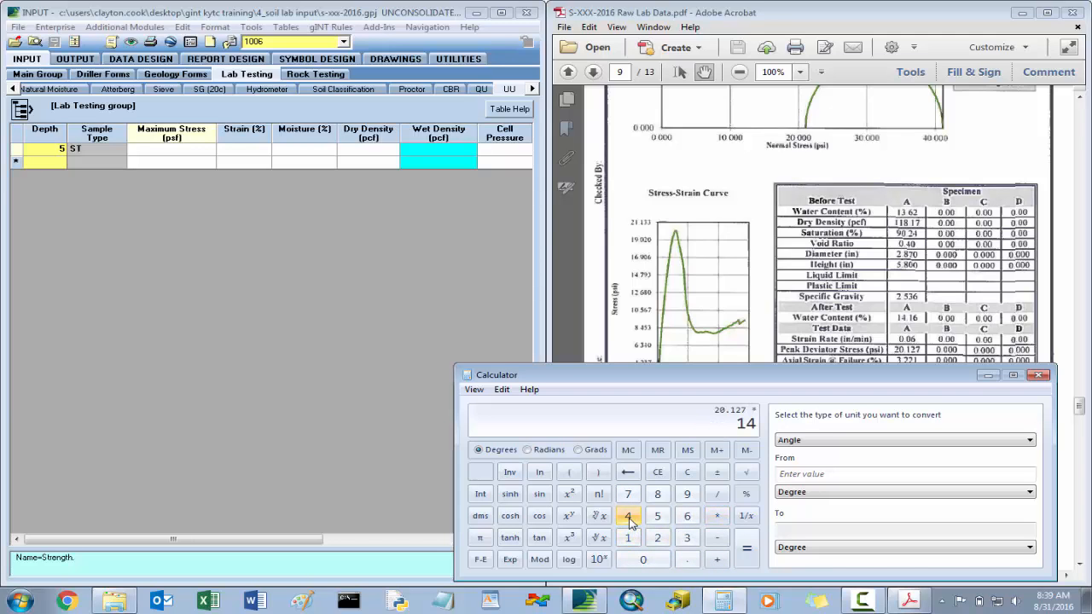
{"action": "left_click", "coordinate": [629, 519]}
{"action": "left_click", "coordinate": [746, 549]}
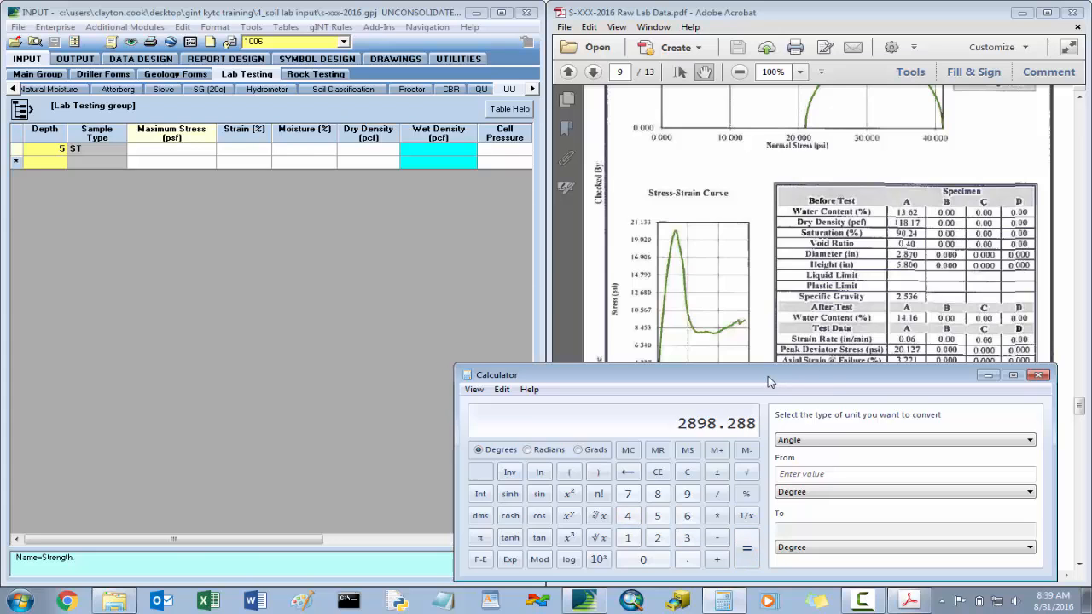
{"action": "left_click_drag", "start_coordinate": [769, 377], "coordinate": [0, 248]}
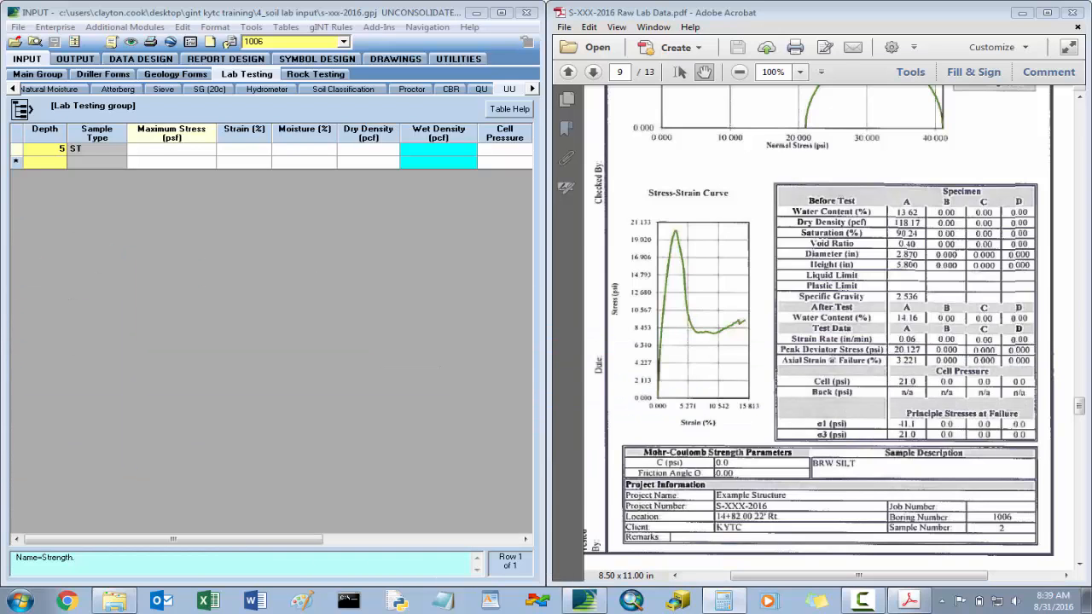
- Enter a maximum stress of 2898.29 psf and a strain of 3.22% for the 5 ft UU sample
{"action": "left_click", "coordinate": [164, 151]}
{"action": "type", "text": "2"}
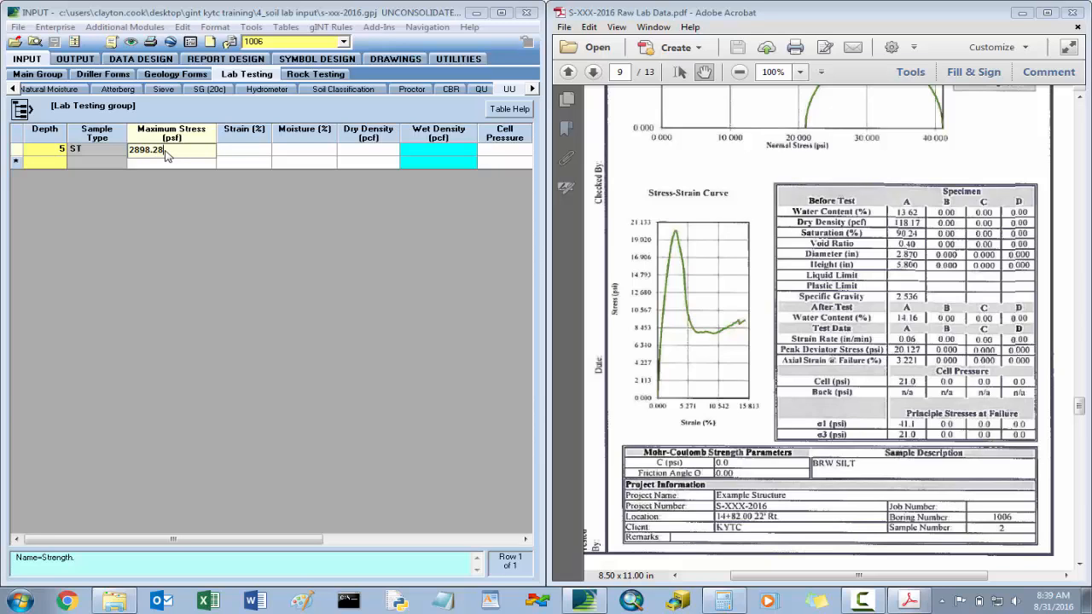
{"action": "type", "text": "898.29"}
{"action": "key", "text": "Tab"}
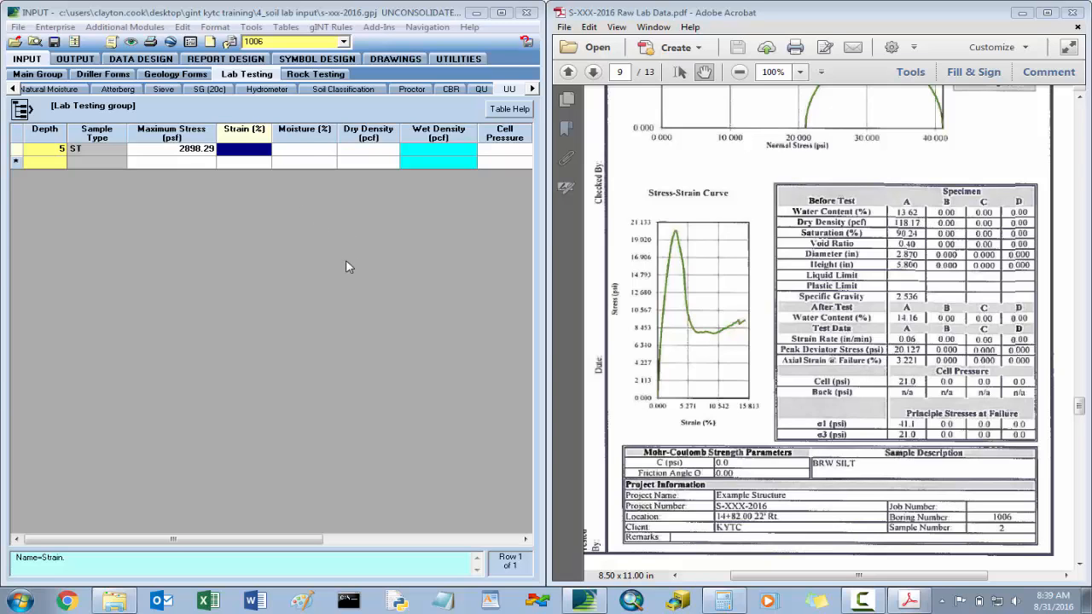
{"action": "type", "text": "3.22"}
{"action": "key", "text": "Tab"}
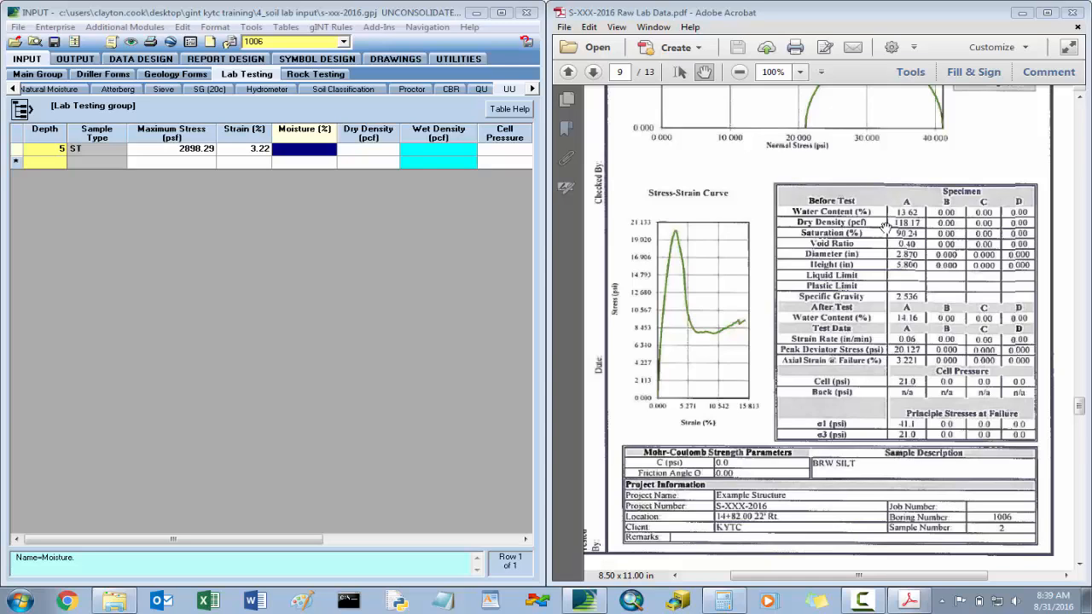
- Enter a moisture of 13.62% and a dry density of 118.17 pcf for the 5 ft UU sample
{"action": "type", "text": "13.62"}
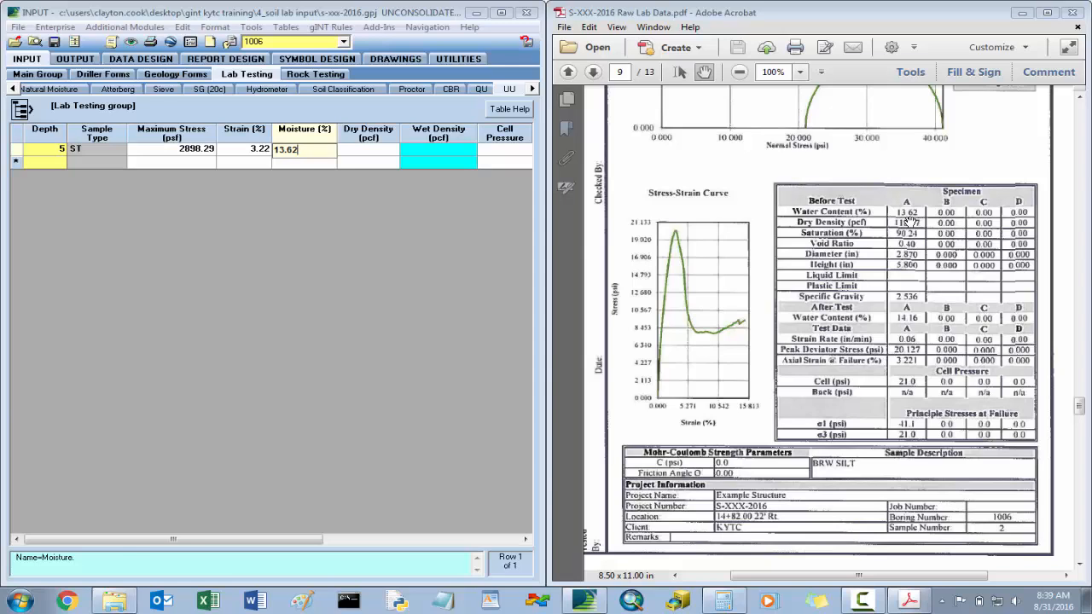
{"action": "key", "text": "Tab"}
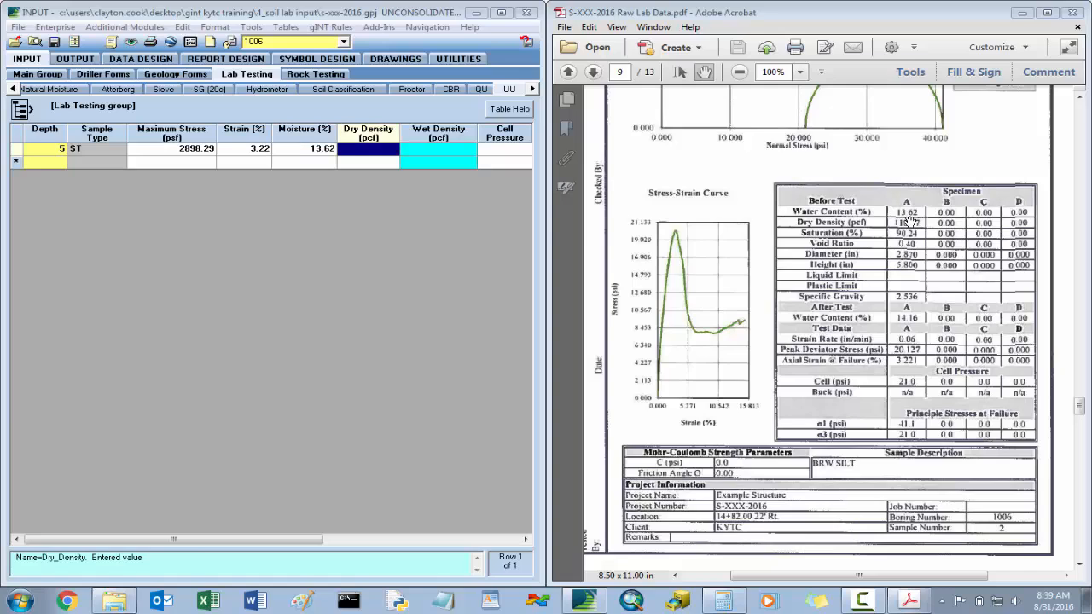
{"action": "type", "text": "118."}
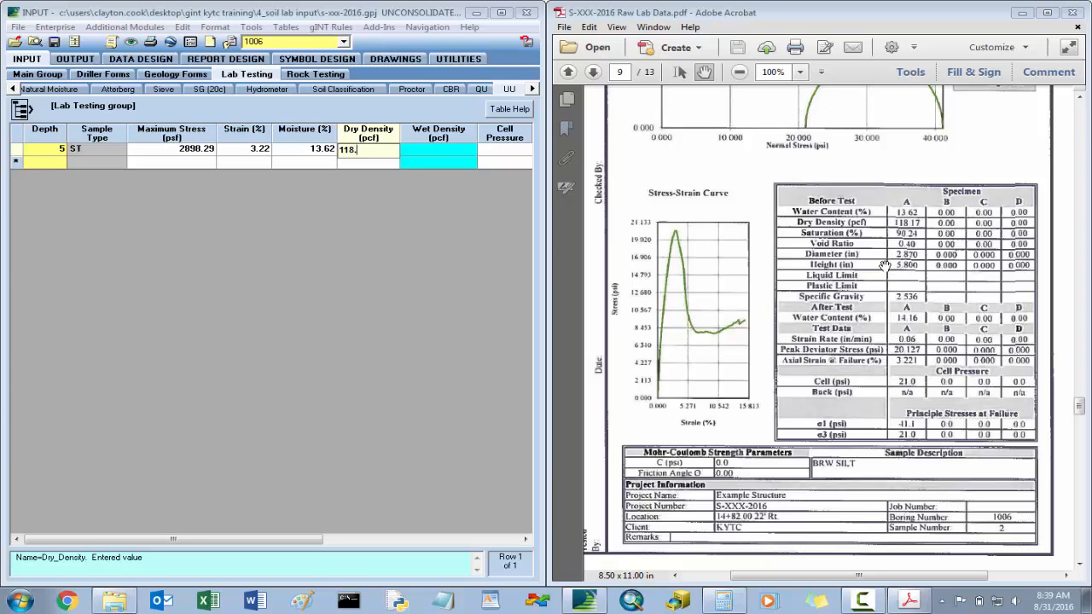
{"action": "type", "text": "17"}
{"action": "key", "text": "Tab"}
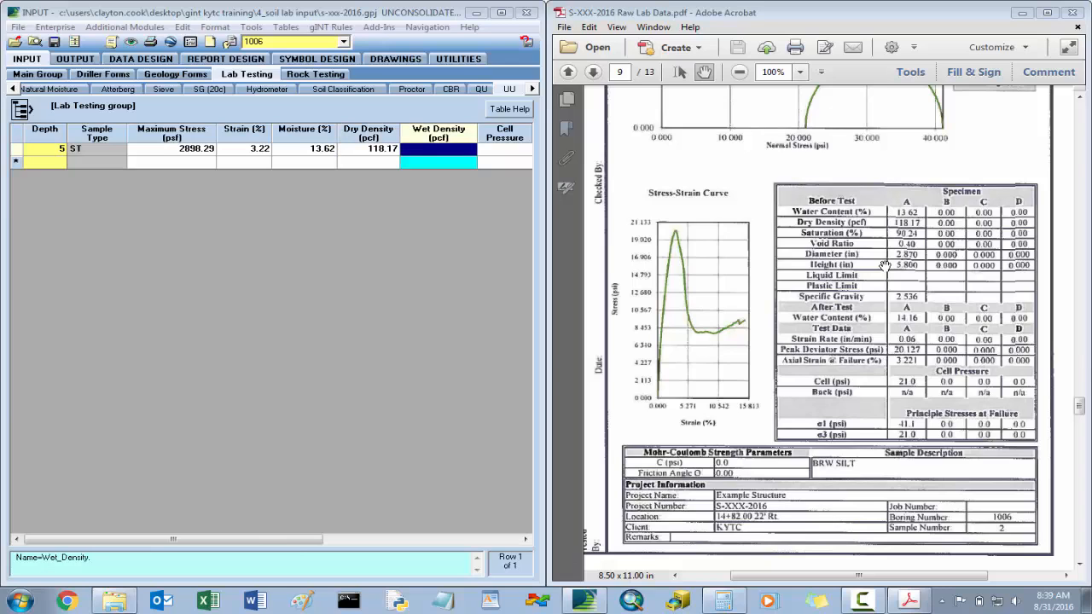
{"action": "left_click_drag", "start_coordinate": [305, 542], "coordinate": [491, 540]}
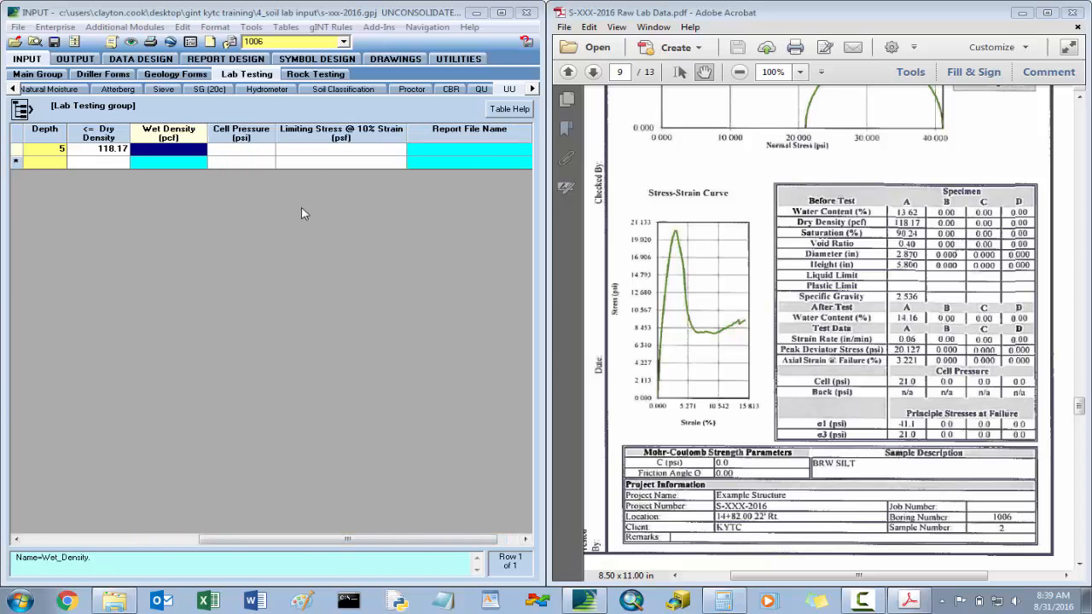
- Enter a cell pressure of 21 psi for the 5 ft UU sample, save the table, and review the row against the report
{"action": "left_click", "coordinate": [254, 152]}
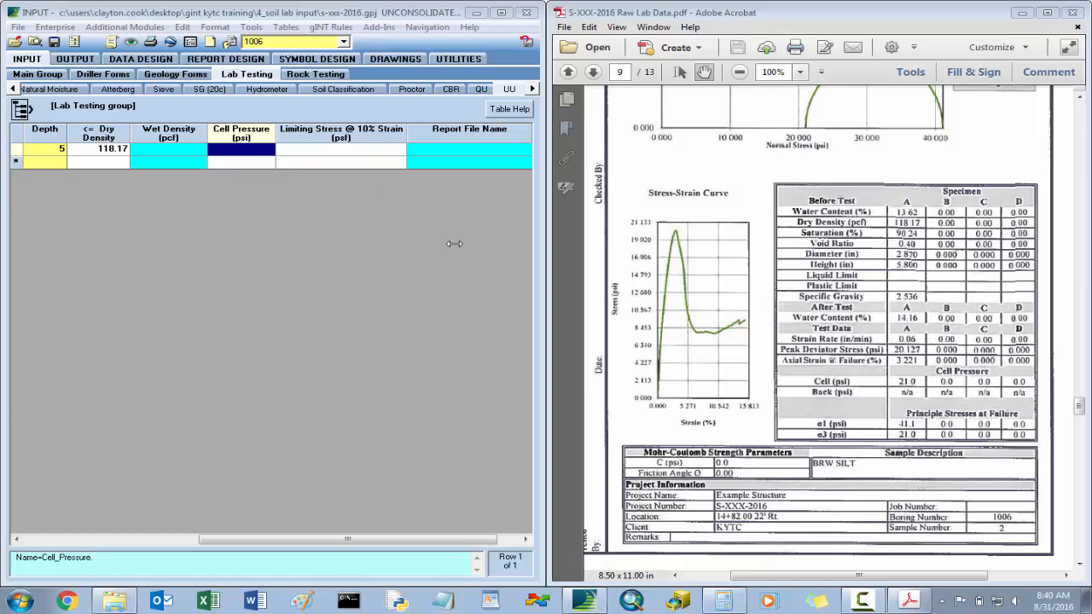
{"action": "type", "text": "21"}
{"action": "key", "text": "Tab"}
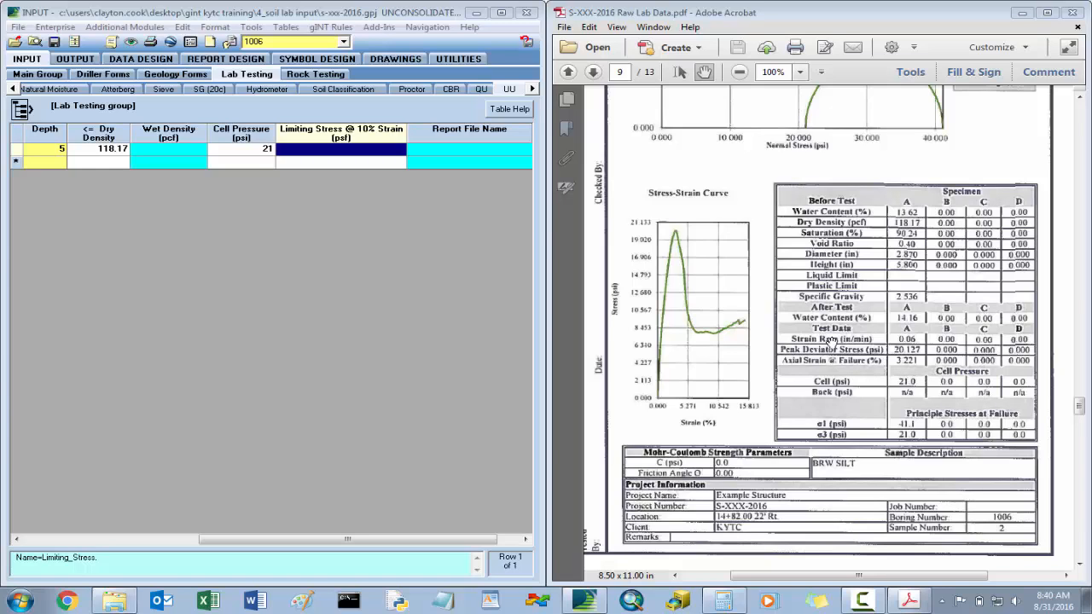
{"action": "left_click", "coordinate": [467, 151]}
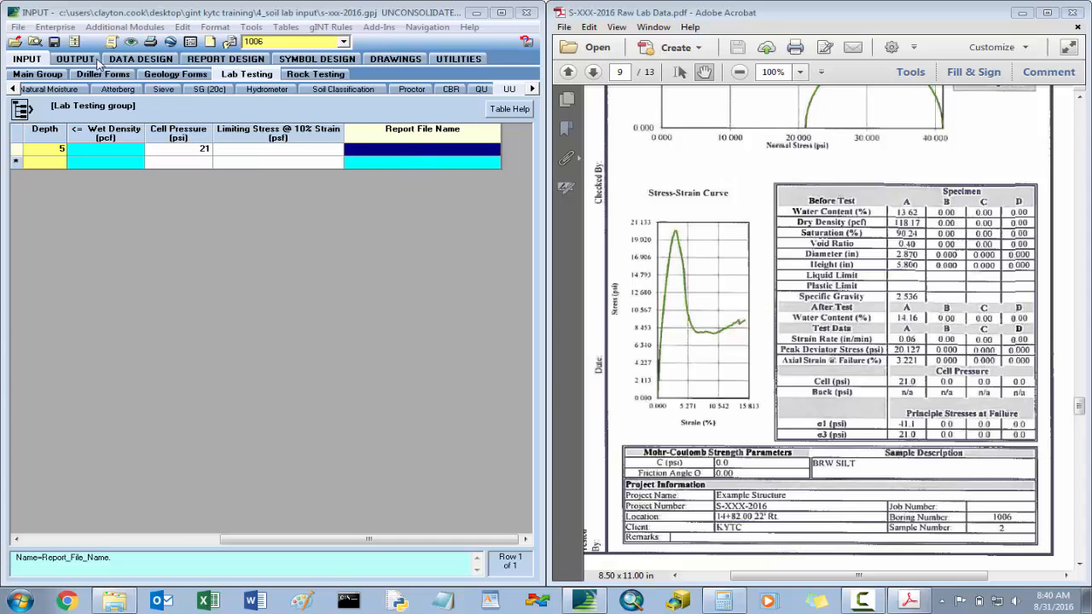
{"action": "left_click", "coordinate": [54, 42]}
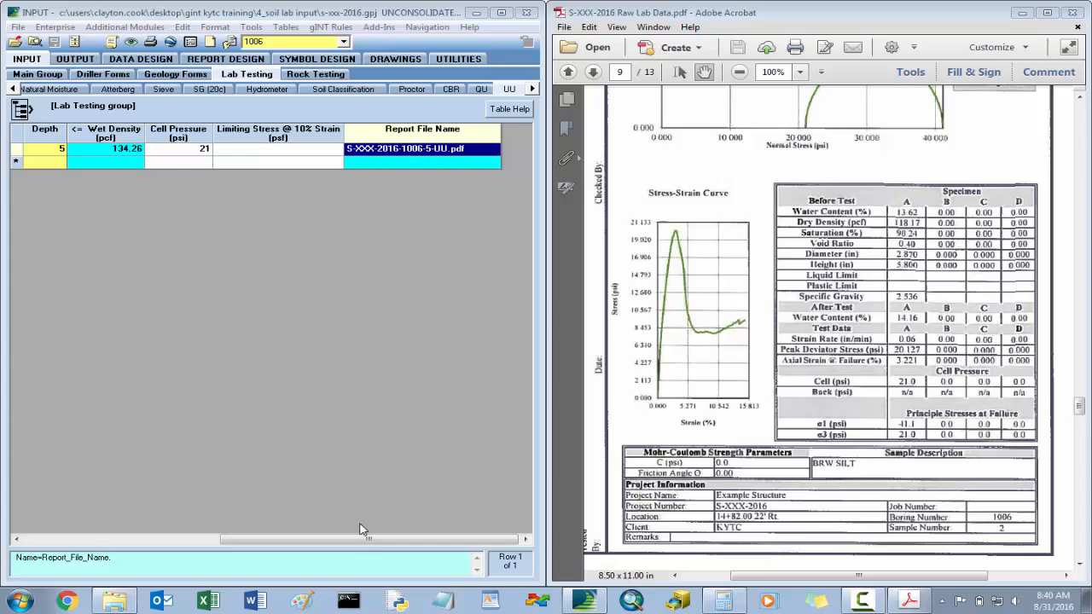
{"action": "left_click_drag", "start_coordinate": [362, 539], "coordinate": [264, 539]}
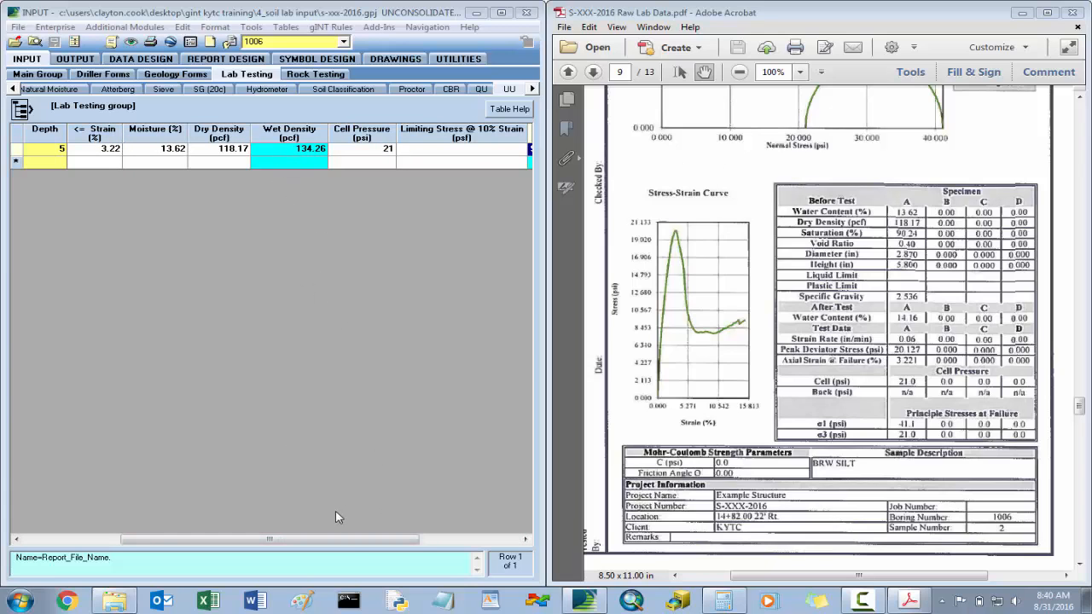
{"action": "left_click_drag", "start_coordinate": [347, 545], "coordinate": [248, 537]}
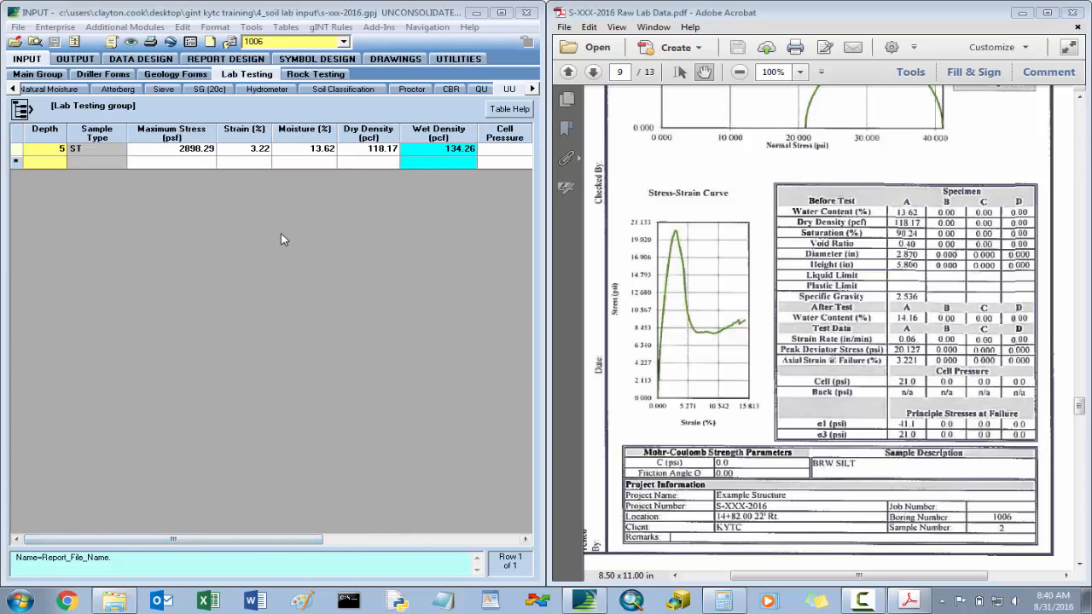
{"action": "left_click", "coordinate": [861, 208]}
{"action": "scroll", "coordinate": [861, 208], "scroll_direction": "up", "scroll_amount": 5}
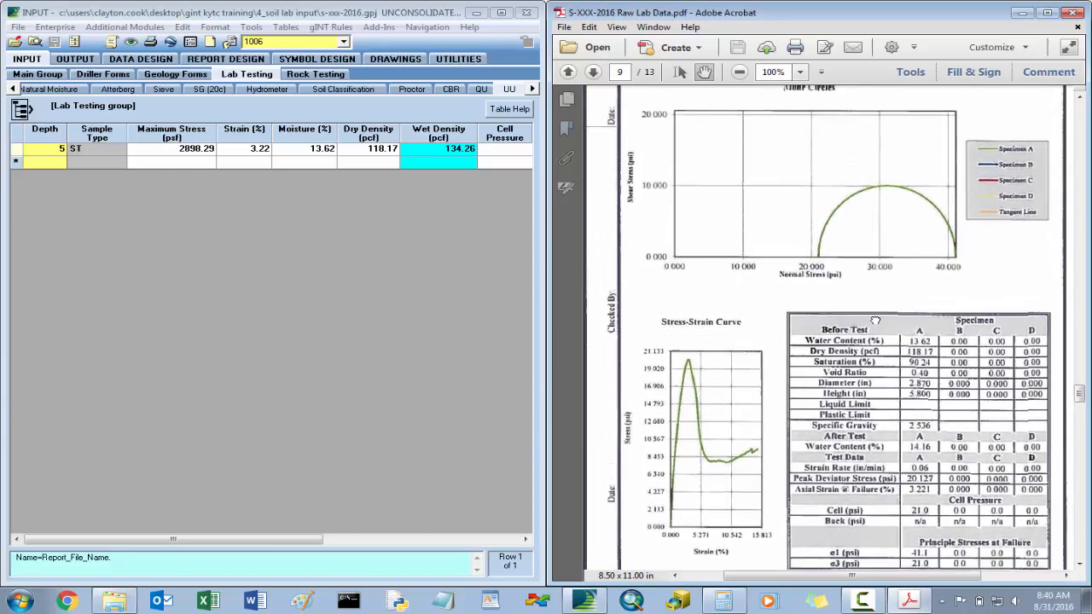
{"action": "left_click_drag", "start_coordinate": [826, 298], "coordinate": [846, 293]}
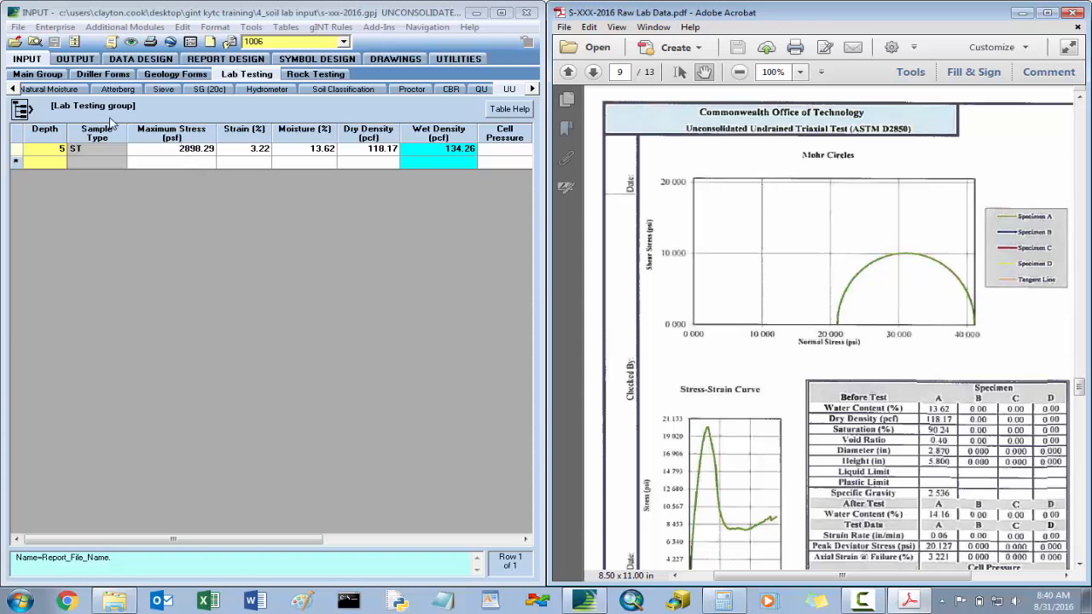
- Show the specimen test assignments in the Soil Specimen table and look up ST-3's required test on page 1 of the raw lab data
{"action": "left_click", "coordinate": [69, 90]}
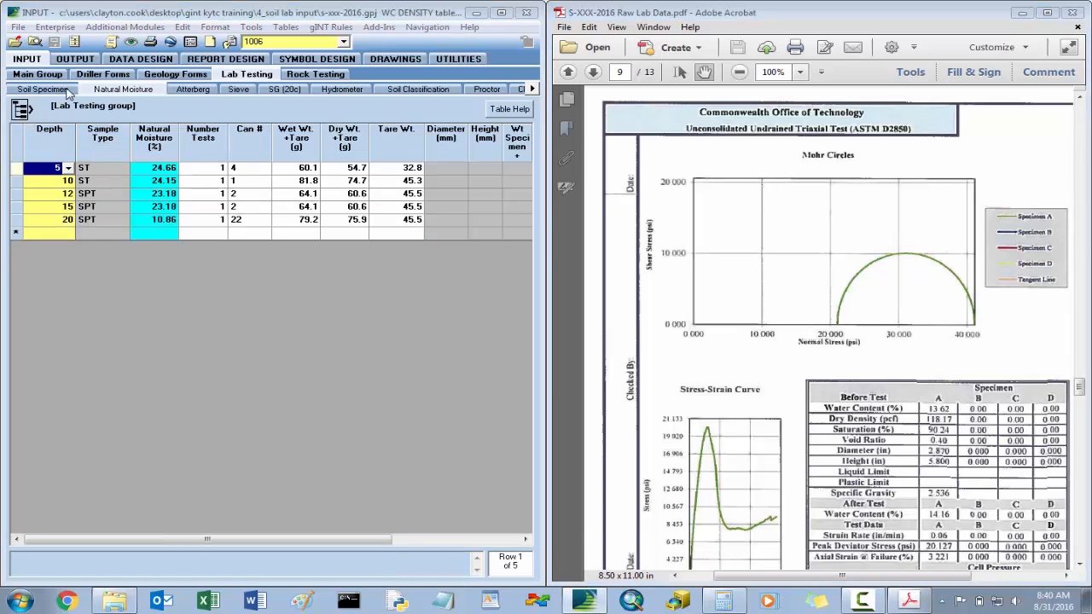
{"action": "left_click", "coordinate": [43, 91]}
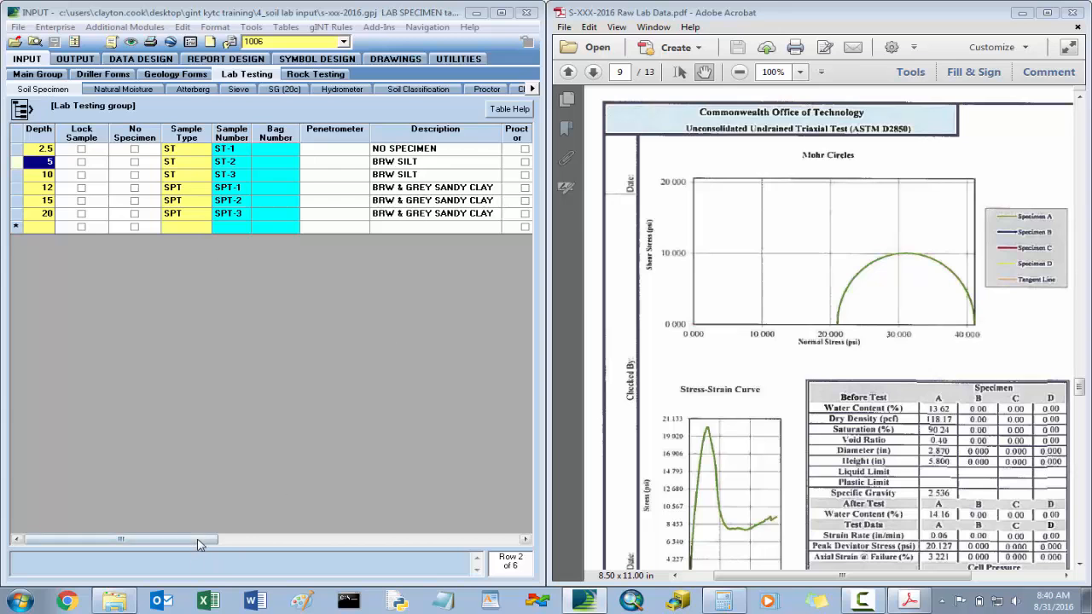
{"action": "left_click_drag", "start_coordinate": [198, 540], "coordinate": [409, 544]}
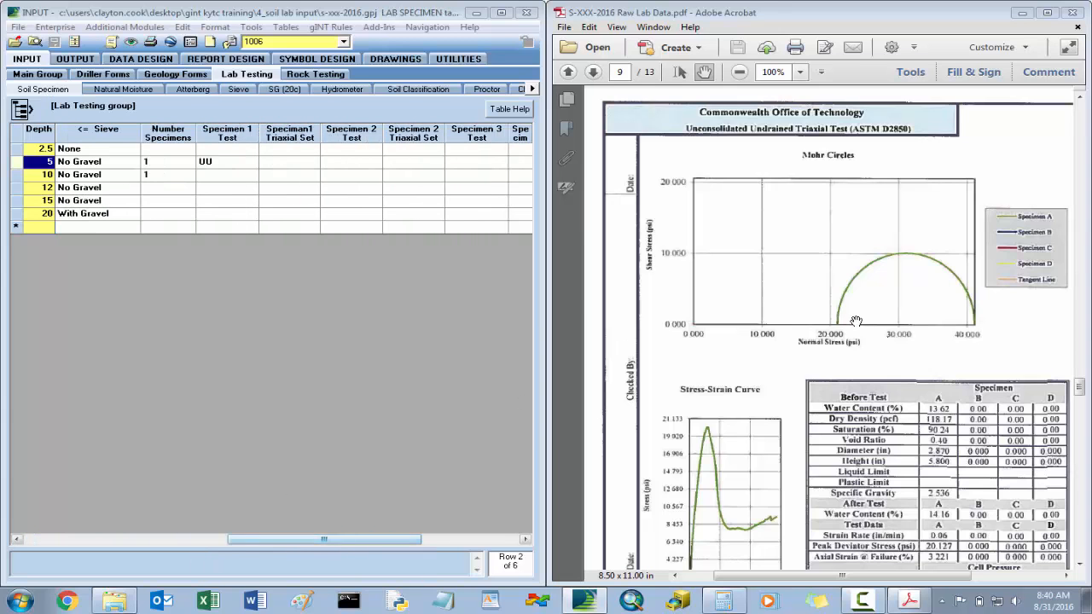
{"action": "left_click_drag", "start_coordinate": [1079, 389], "coordinate": [1079, 125]}
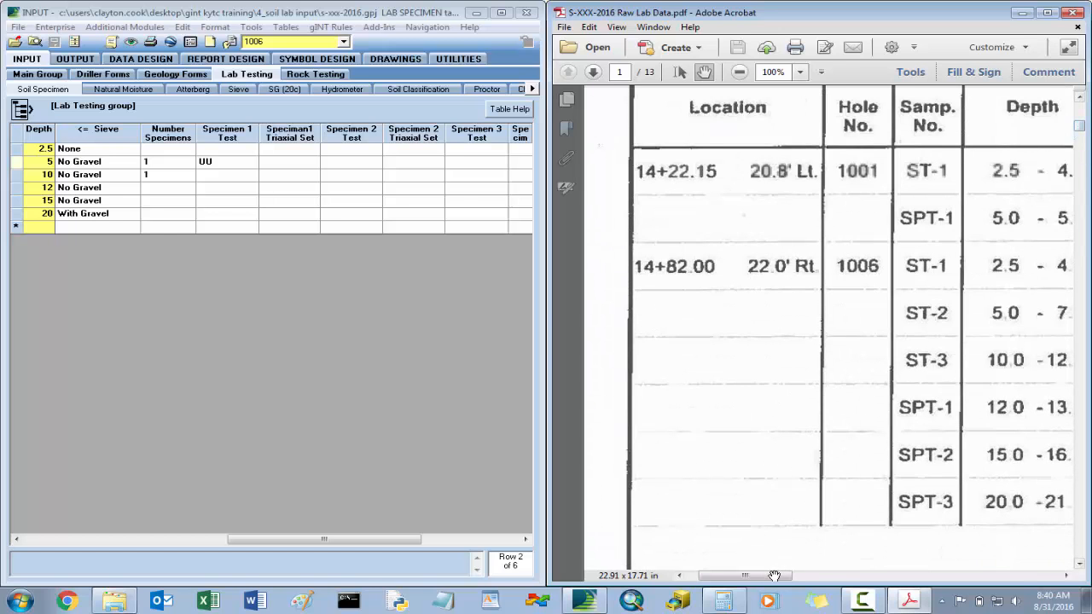
{"action": "left_click_drag", "start_coordinate": [799, 578], "coordinate": [954, 572]}
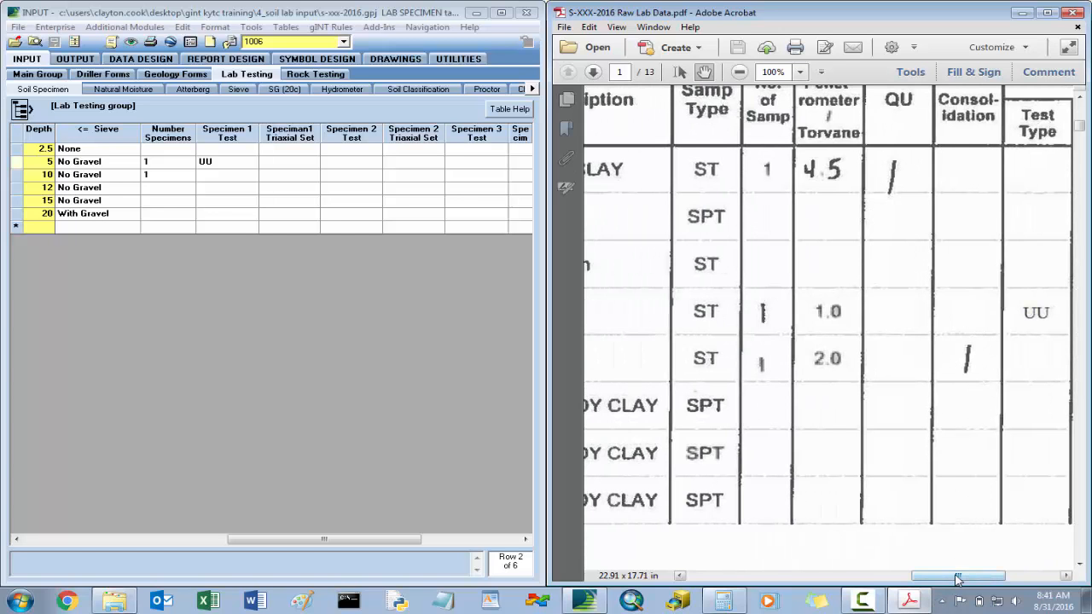
{"action": "left_click_drag", "start_coordinate": [970, 578], "coordinate": [766, 582]}
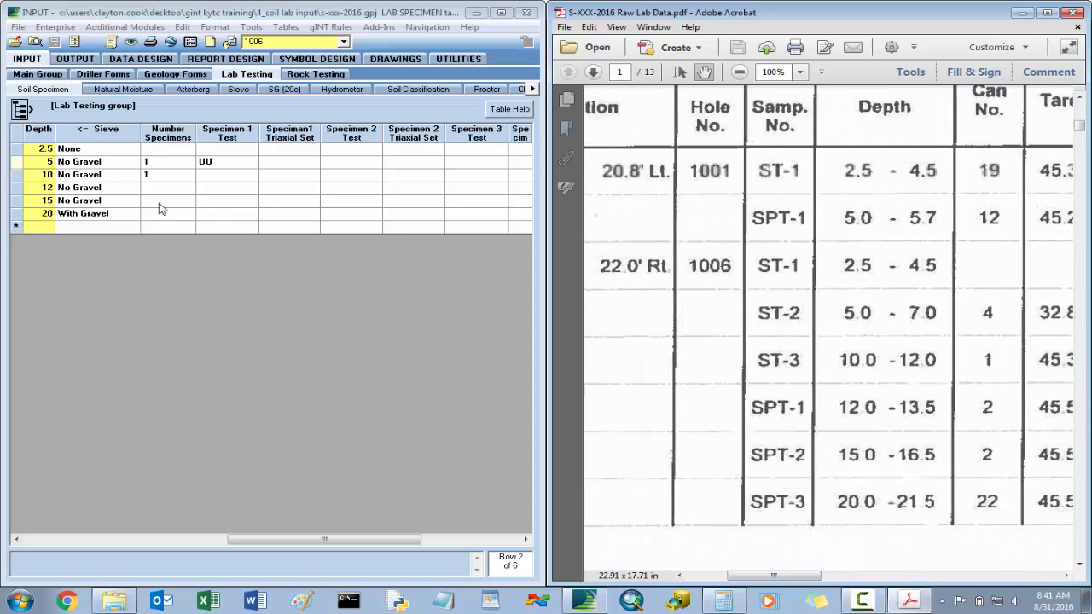
- Set the 10 ft sample's Specimen 1 Test to Consolidation and save the Soil Specimen table
{"action": "left_click", "coordinate": [164, 175]}
{"action": "left_click", "coordinate": [228, 176]}
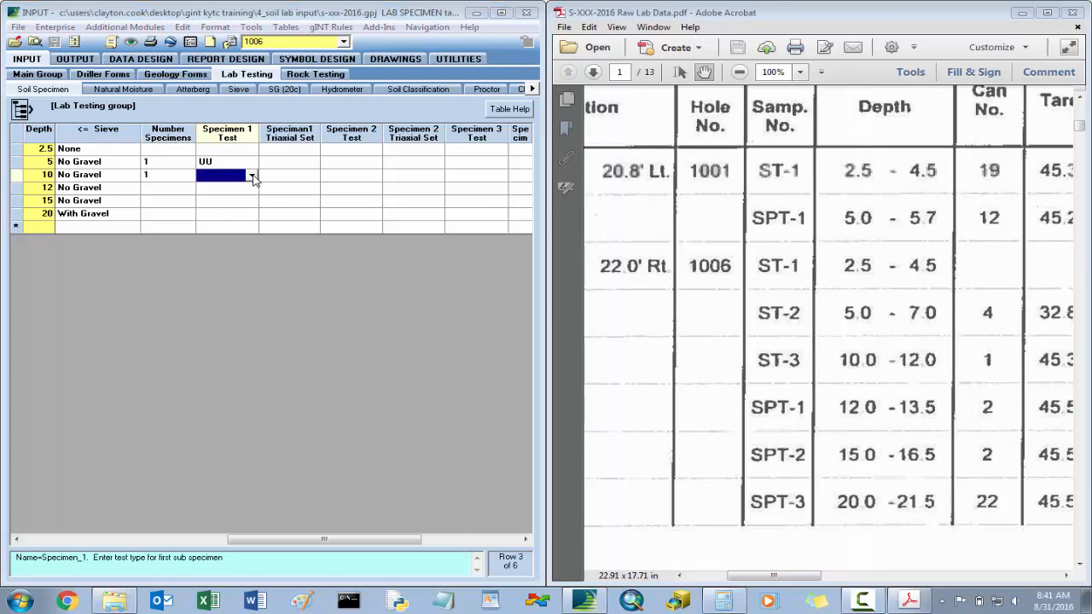
{"action": "left_click", "coordinate": [251, 175]}
{"action": "left_click", "coordinate": [226, 213]}
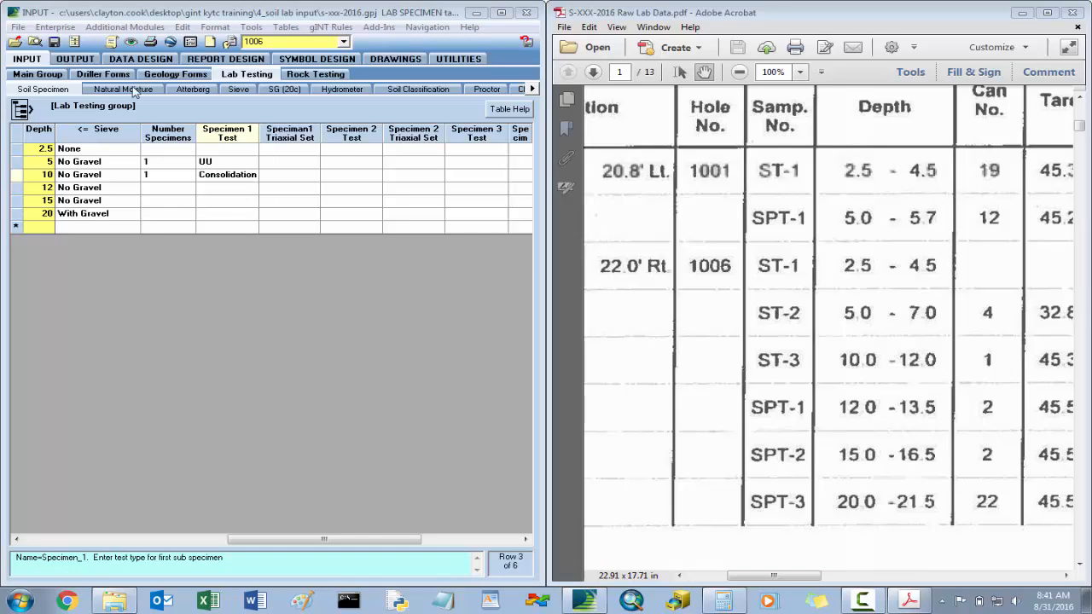
{"action": "left_click", "coordinate": [54, 41]}
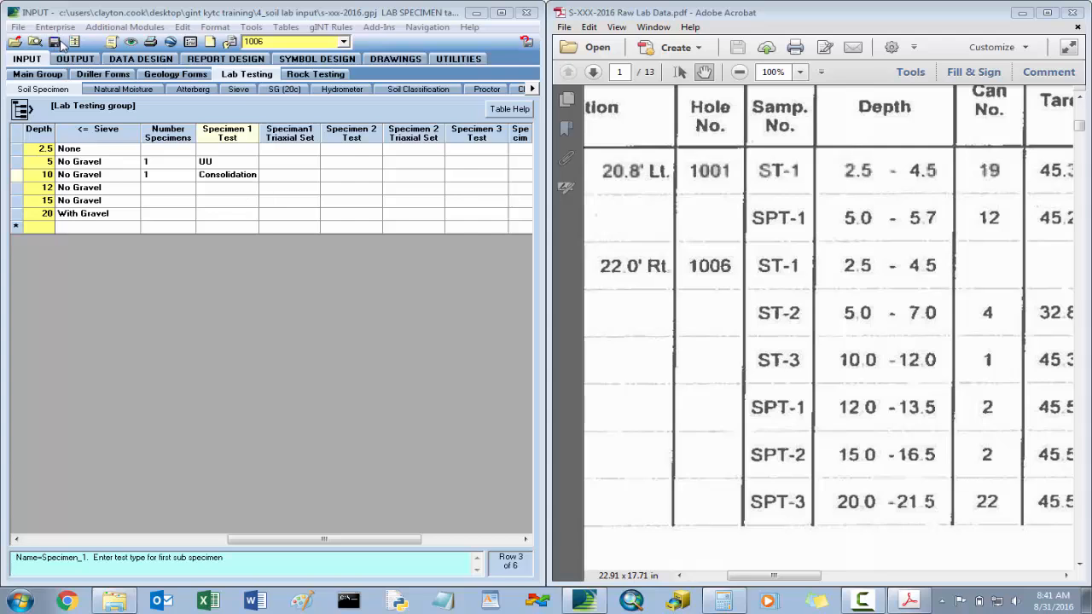
- Open the KY Consolidation table and bring up hole 1006's consolidation test report on page 10 at 125% zoom
{"action": "left_click", "coordinate": [532, 89]}
{"action": "left_click", "coordinate": [531, 89]}
{"action": "left_click", "coordinate": [531, 89]}
{"action": "left_click", "coordinate": [478, 89]}
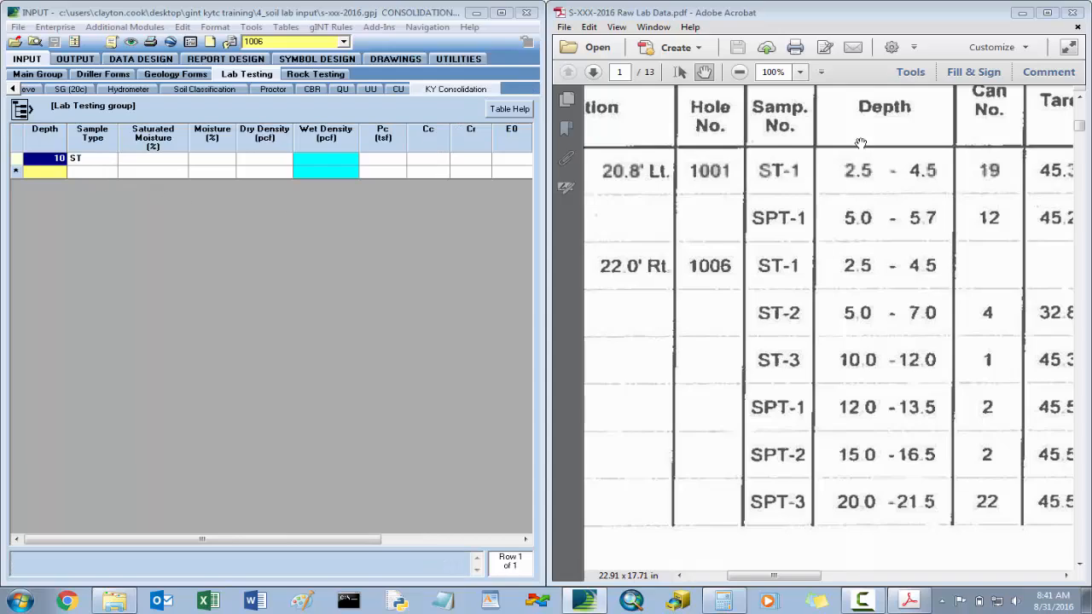
{"action": "left_click_drag", "start_coordinate": [1080, 127], "coordinate": [1081, 418]}
{"action": "left_click_drag", "start_coordinate": [725, 324], "coordinate": [826, 237]}
{"action": "left_click_drag", "start_coordinate": [851, 433], "coordinate": [824, 305]}
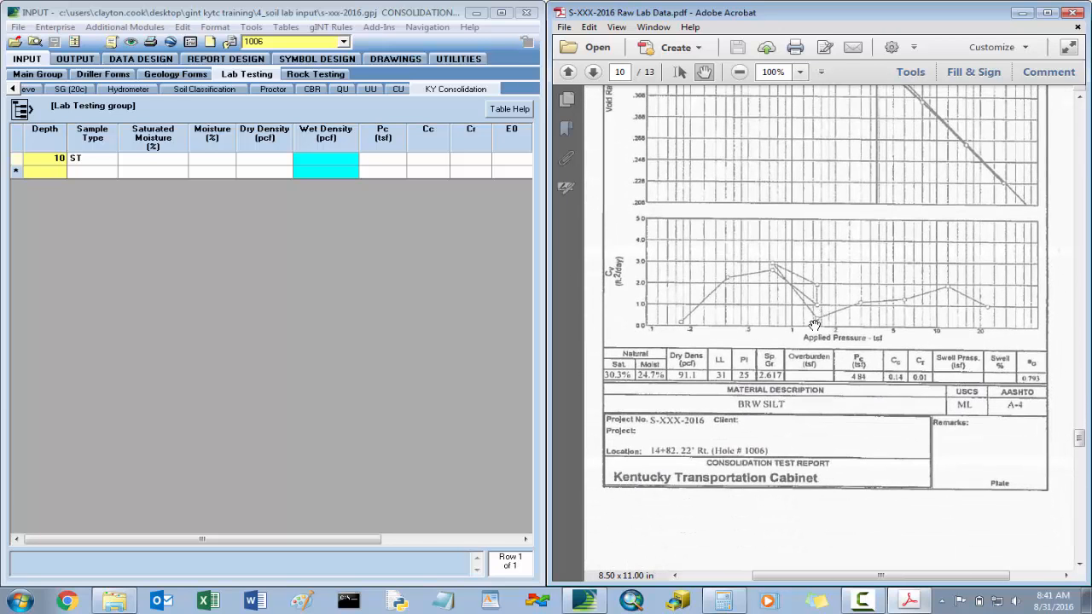
{"action": "left_click", "coordinate": [800, 72]}
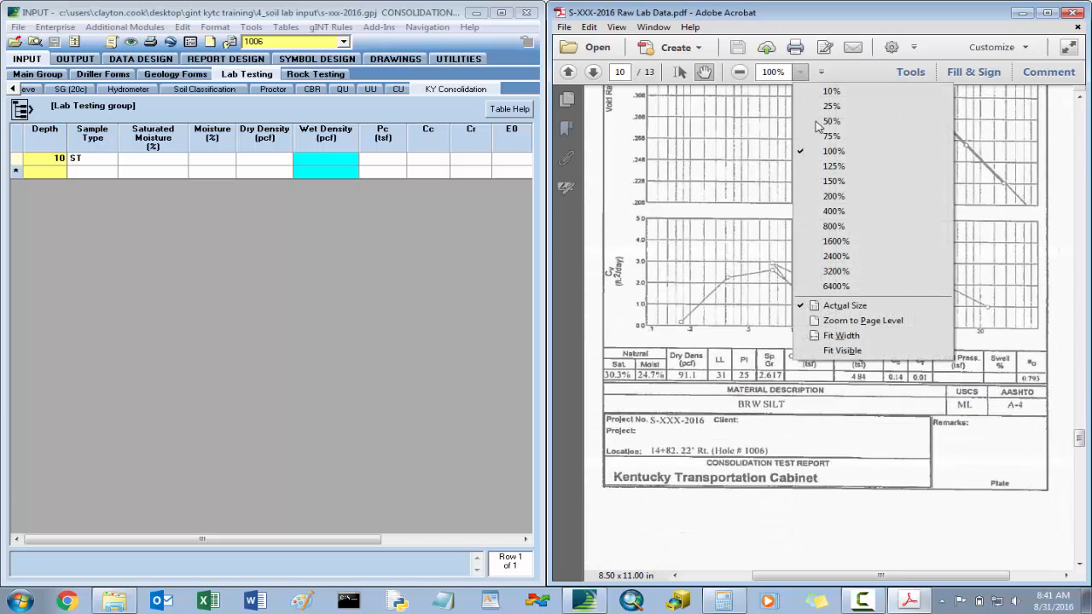
{"action": "left_click", "coordinate": [843, 167]}
{"action": "left_click_drag", "start_coordinate": [891, 358], "coordinate": [898, 168]}
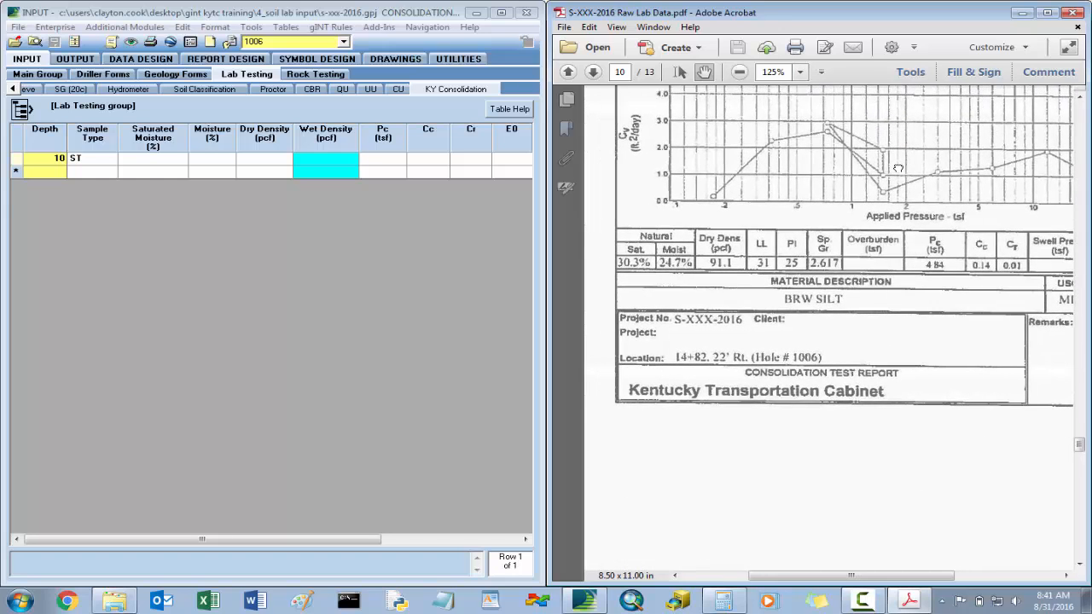
- Enter a saturated moisture of 30.3%, a moisture of 24.7% and a dry density of 91.1 pcf for the 10 ft consolidation sample
{"action": "left_click", "coordinate": [157, 162]}
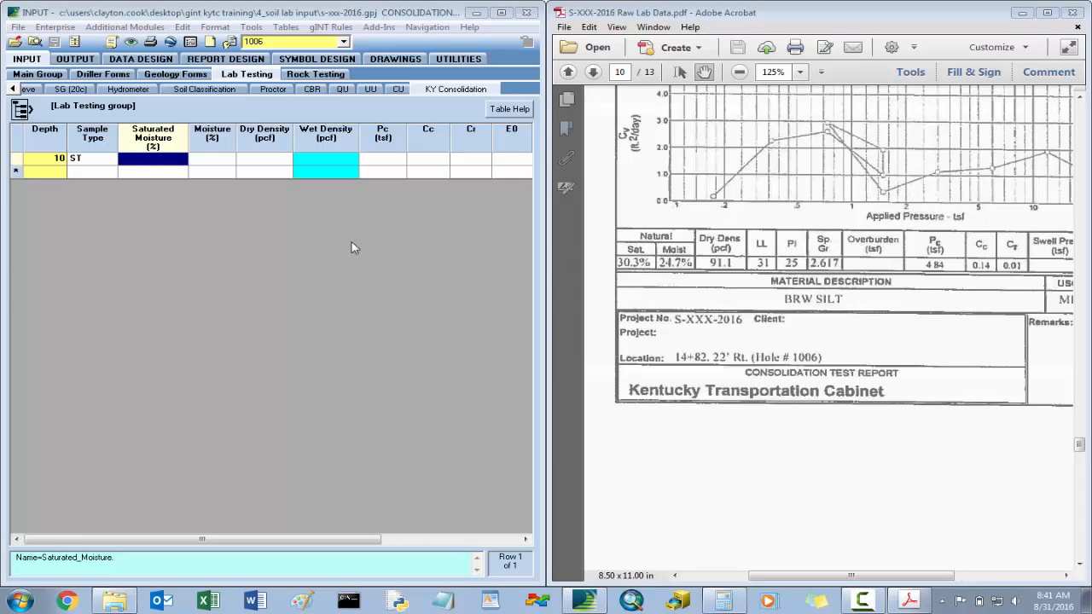
{"action": "type", "text": "30.3"}
{"action": "key", "text": "Tab"}
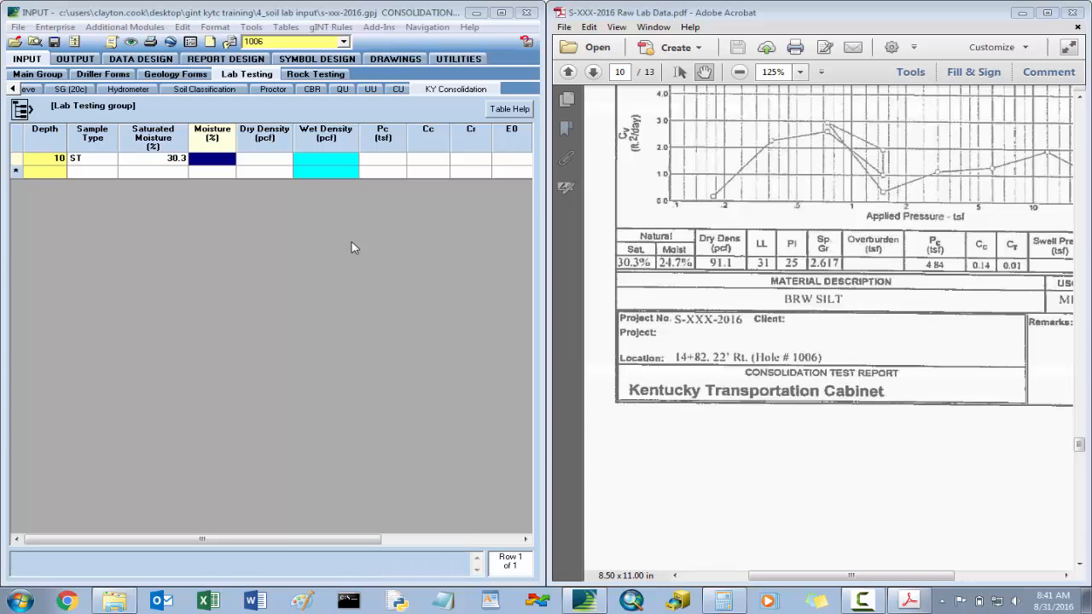
{"action": "type", "text": "24.7"}
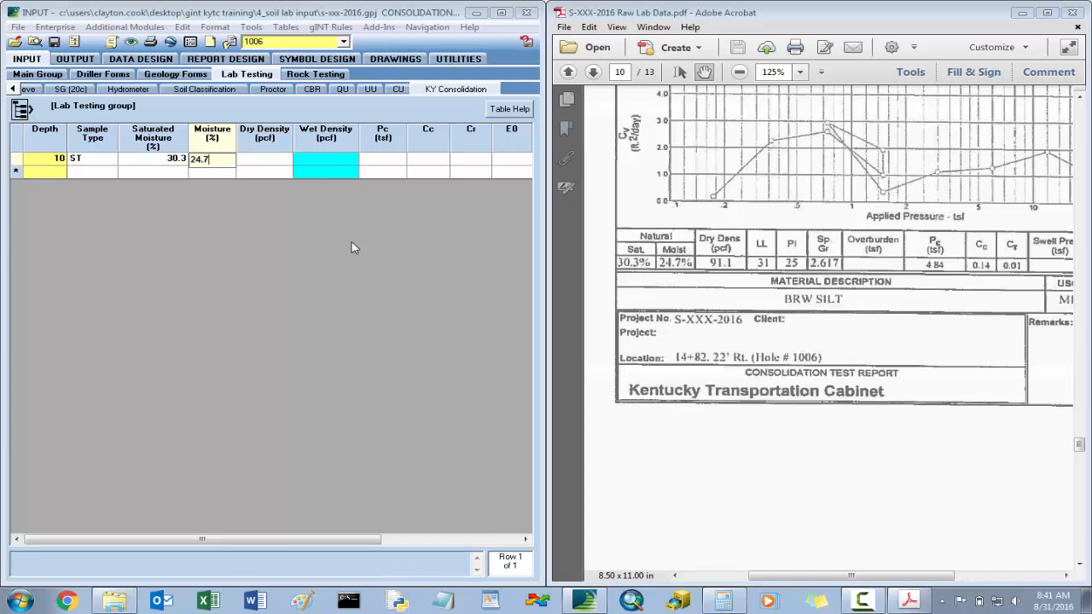
{"action": "key", "text": "Tab"}
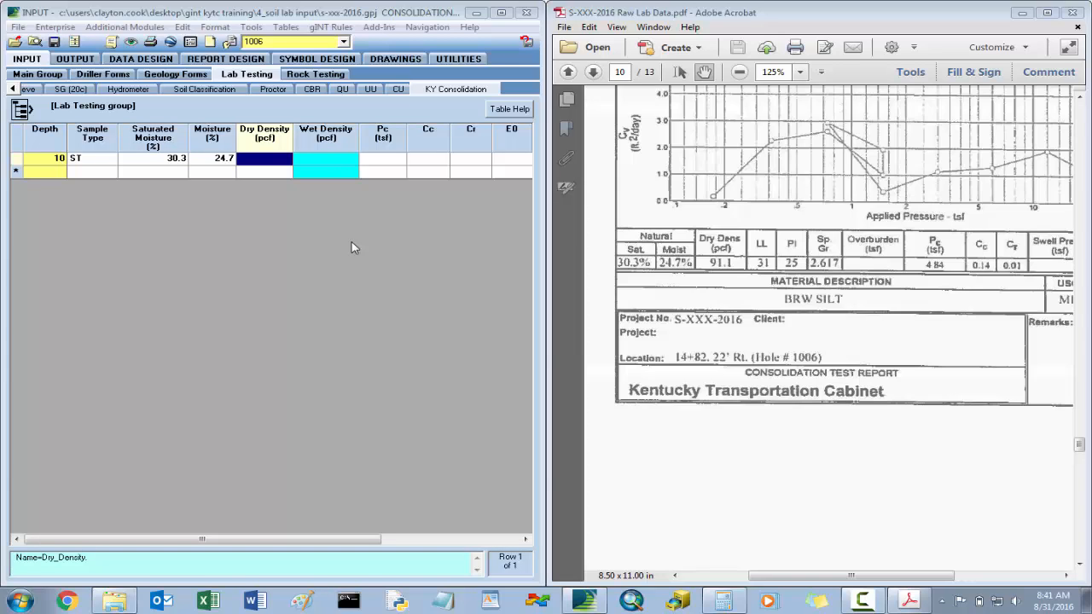
{"action": "type", "text": "91.1"}
{"action": "key", "text": "Tab"}
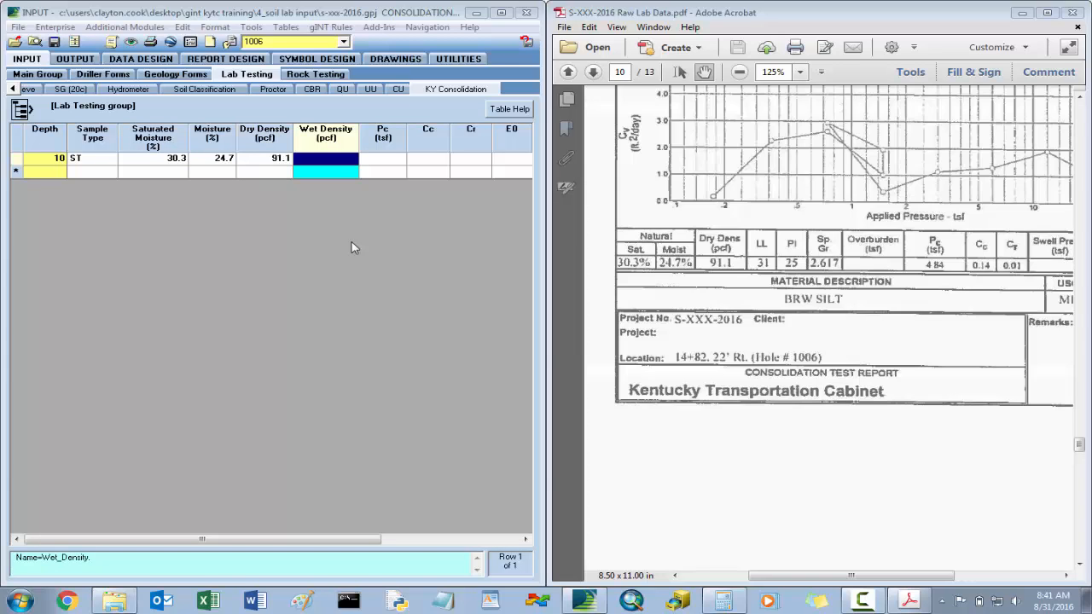
{"action": "key", "text": "Tab"}
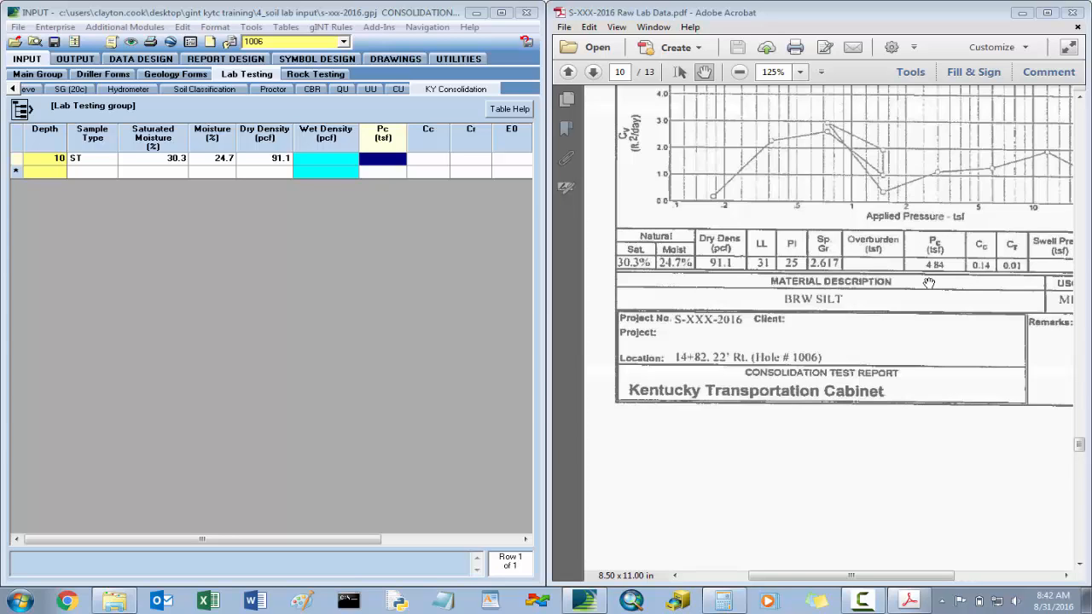
- Enter a Pc of 4.84 tsf, a Cc of 0.14 and a Cr of 0.01 for the 10 ft consolidation sample
{"action": "type", "text": "4"}
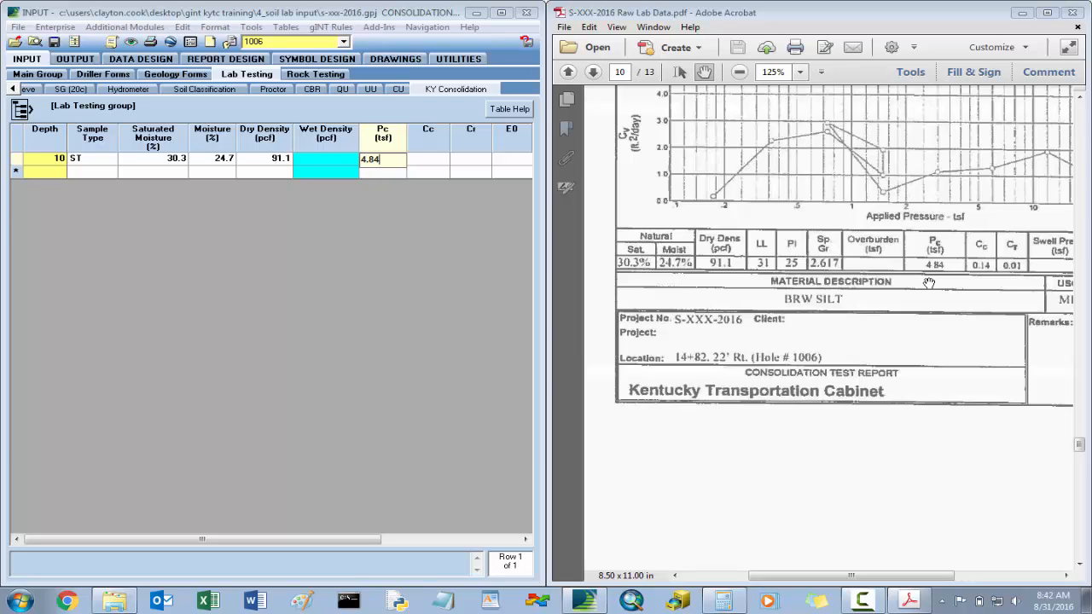
{"action": "type", "text": ".84"}
{"action": "key", "text": "Tab"}
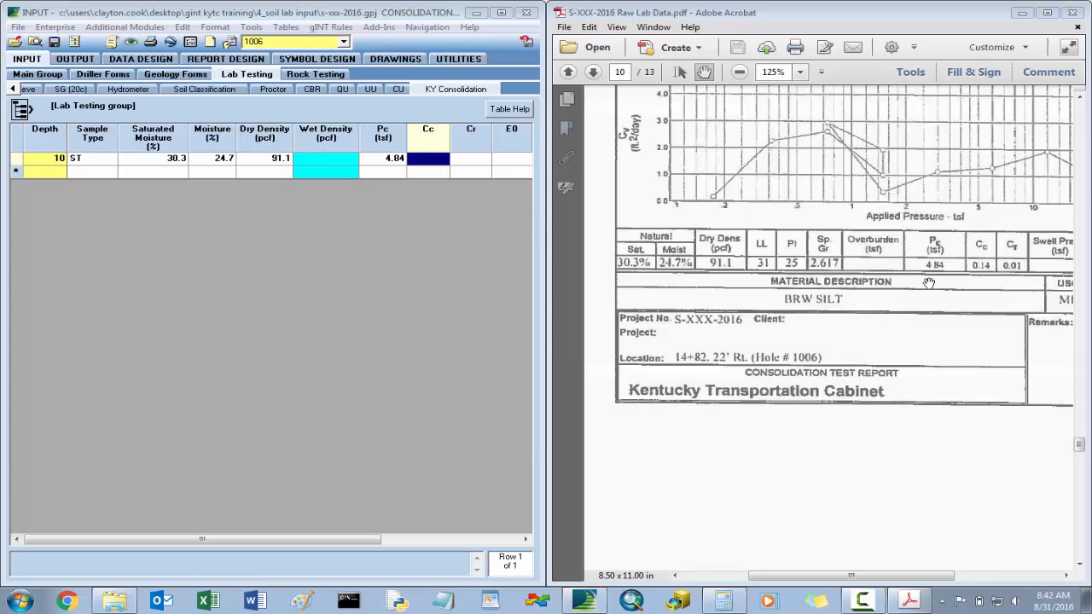
{"action": "type", "text": "."}
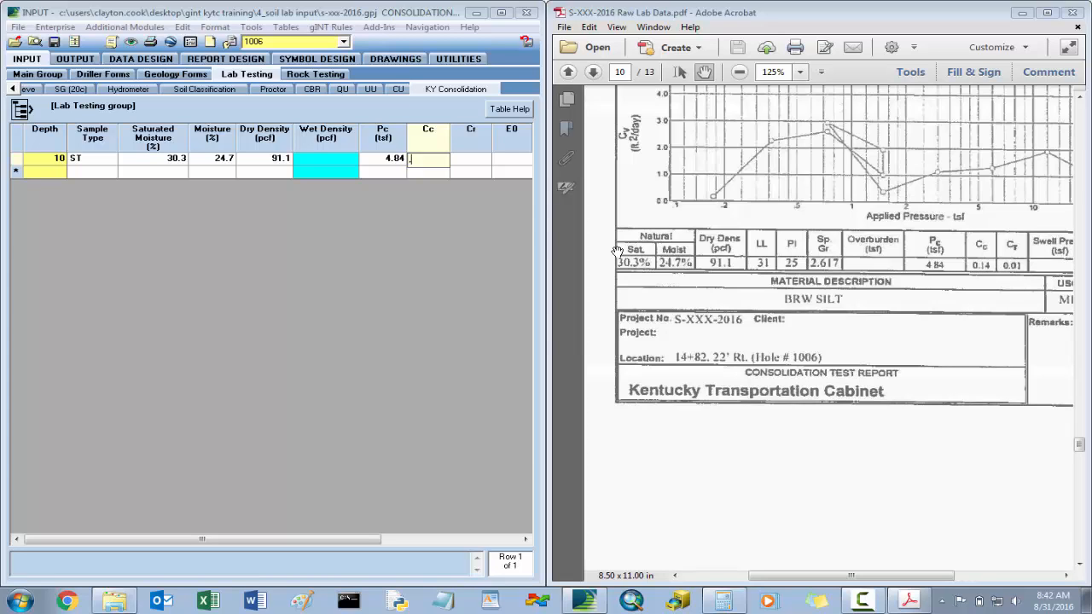
{"action": "type", "text": "14"}
{"action": "key", "text": "Tab"}
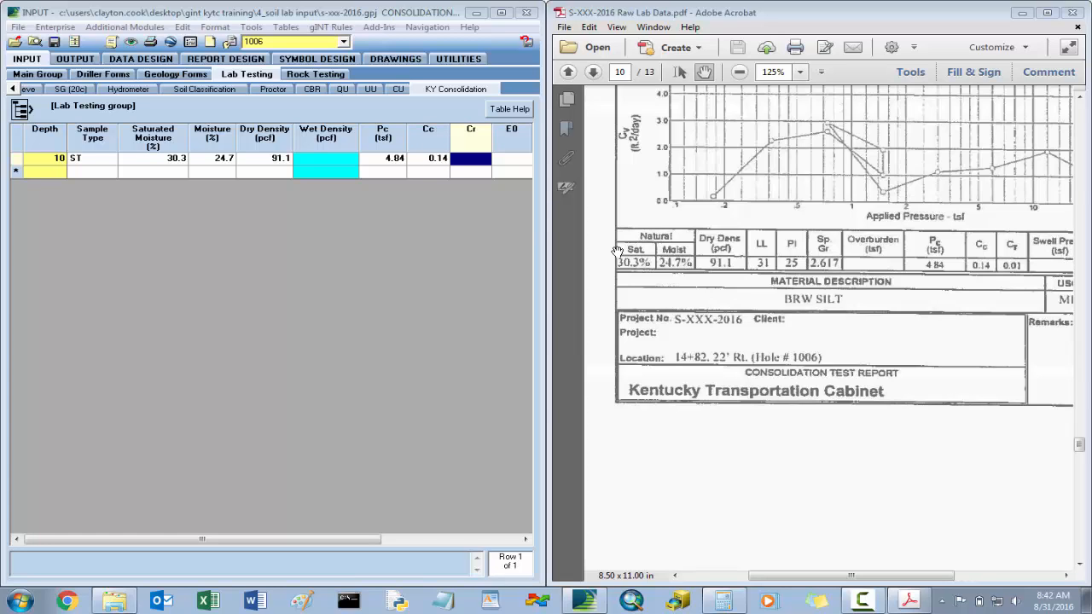
{"action": "type", "text": ".01"}
{"action": "key", "text": "Tab"}
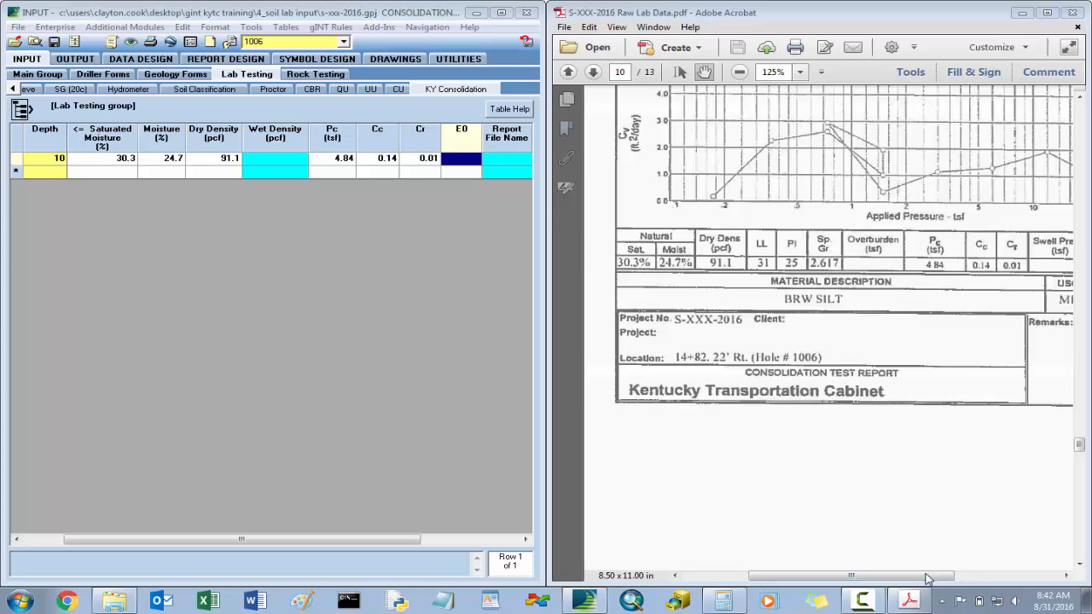
- Find the initial void ratio in the consolidation report and enter an E0 of 0.793 for the 10 ft sample
{"action": "left_click_drag", "start_coordinate": [929, 578], "coordinate": [1012, 577]}
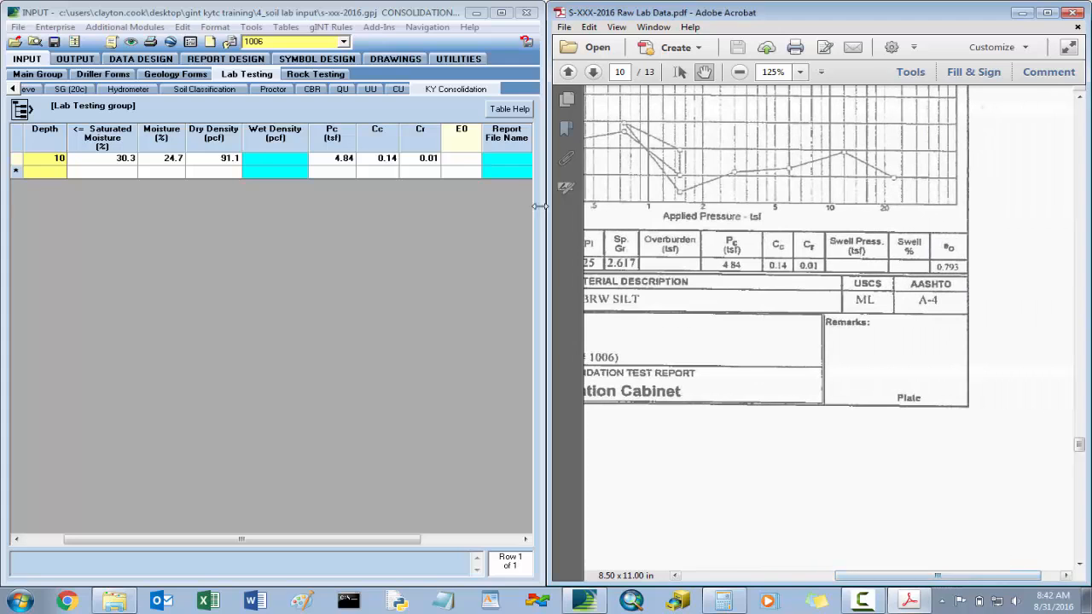
{"action": "left_click", "coordinate": [459, 164]}
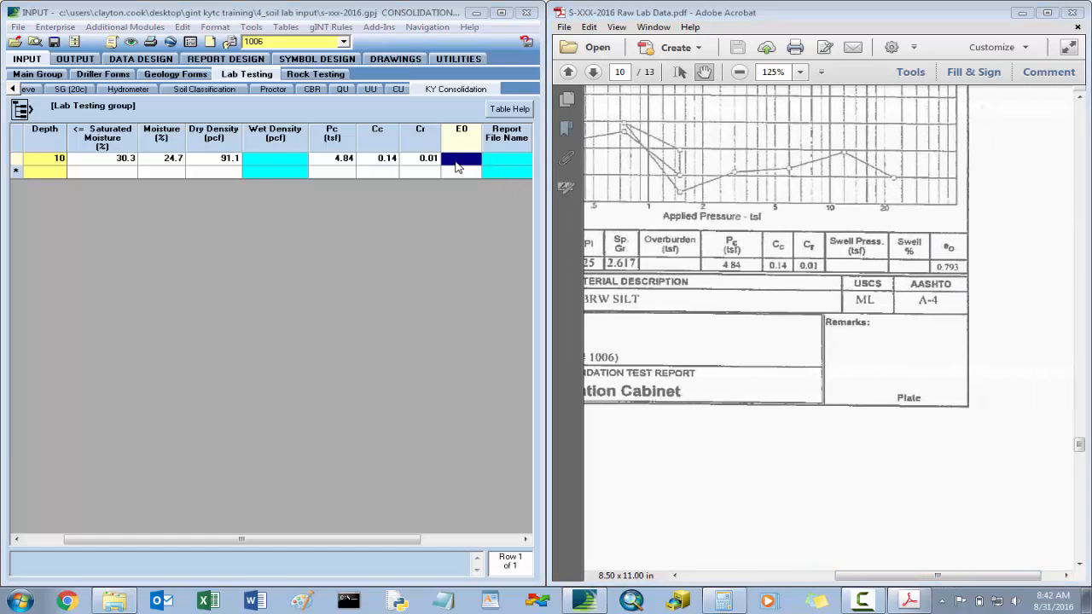
{"action": "type", "text": ".793"}
{"action": "key", "text": "Tab"}
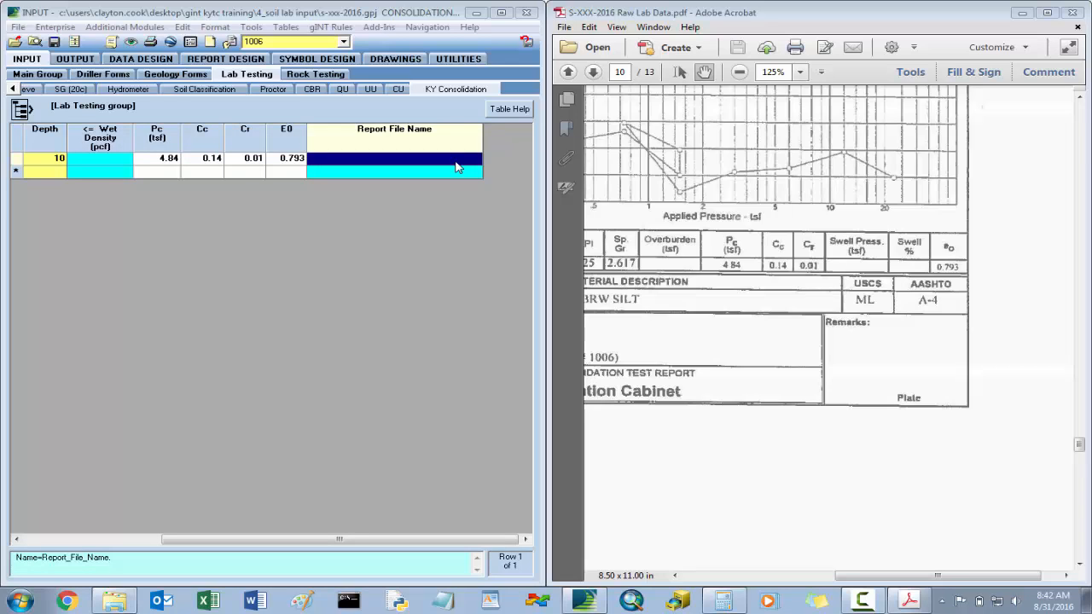
- Save hole 1006's consolidation record and review the calculated wet density and report file name for the 10 ft sample
{"action": "key", "text": "shift+Tab"}
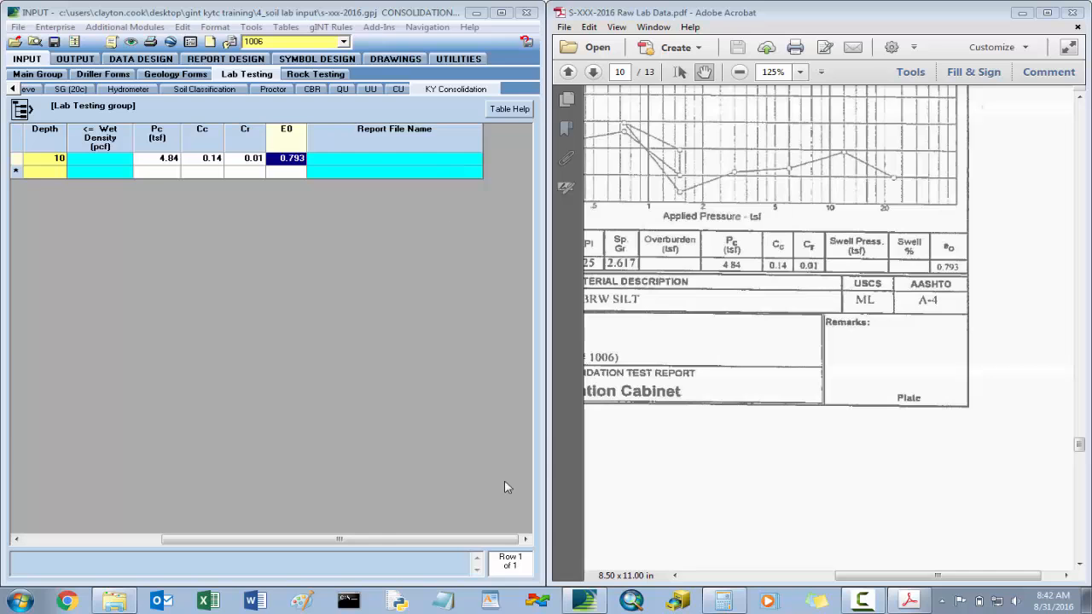
{"action": "left_click_drag", "start_coordinate": [478, 540], "coordinate": [340, 540]}
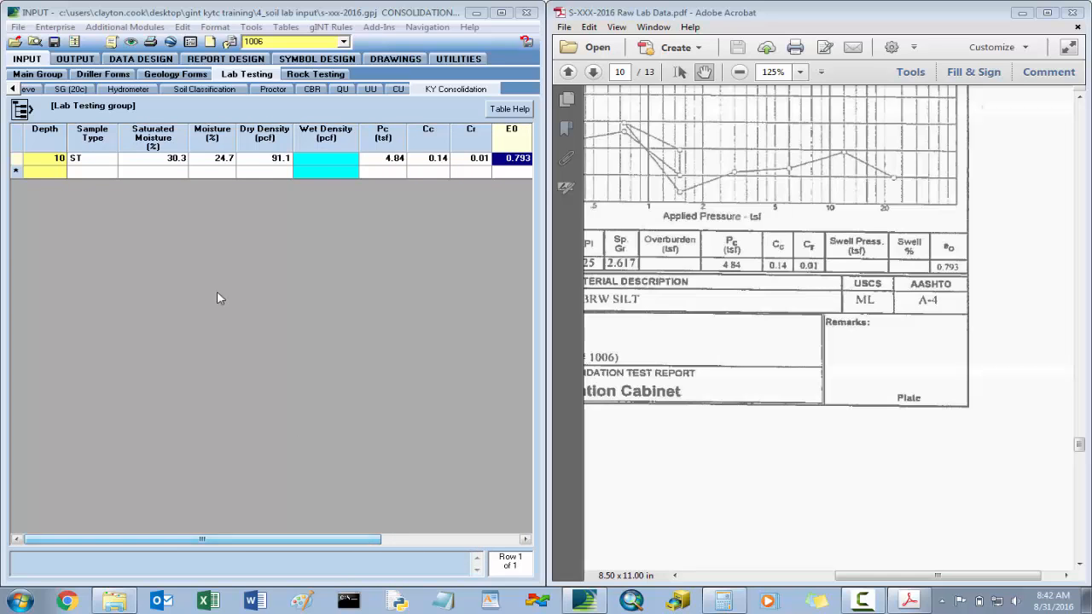
{"action": "left_click", "coordinate": [53, 44]}
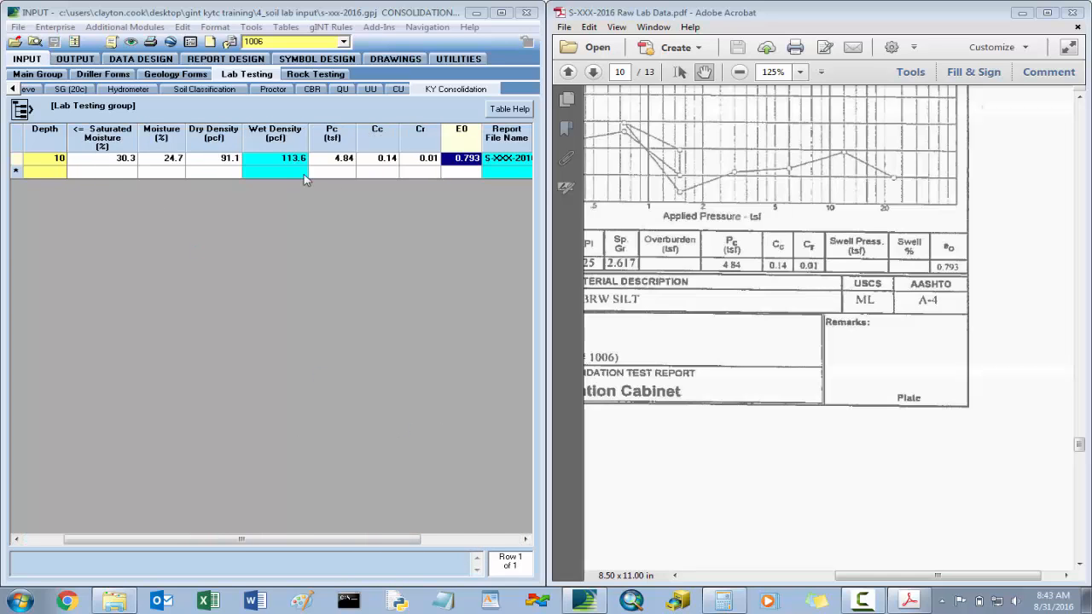
{"action": "left_click_drag", "start_coordinate": [356, 539], "coordinate": [454, 539]}
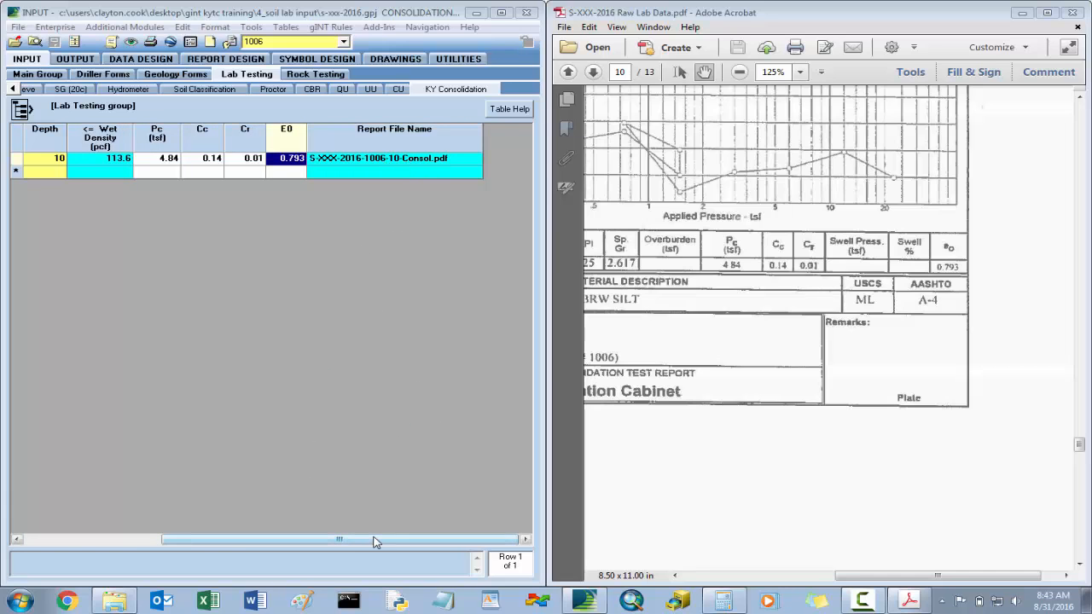
{"action": "left_click_drag", "start_coordinate": [376, 542], "coordinate": [238, 542]}
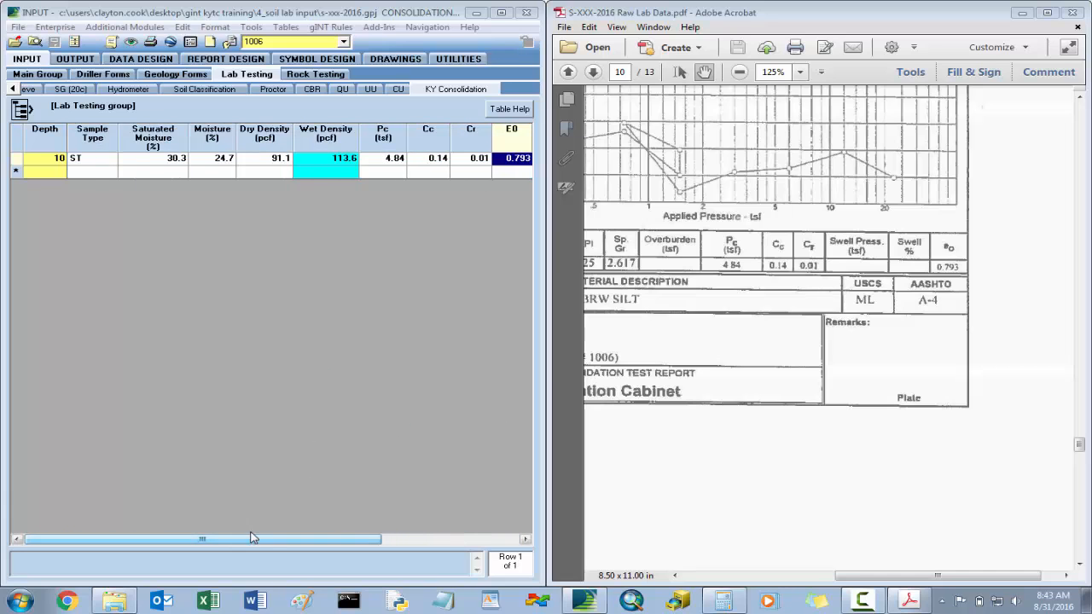
- Return to hole 1006's Soil Specimen table, minimize the raw lab data PDF and maximize the gINT window
{"action": "left_click", "coordinate": [13, 89]}
{"action": "left_click", "coordinate": [13, 90]}
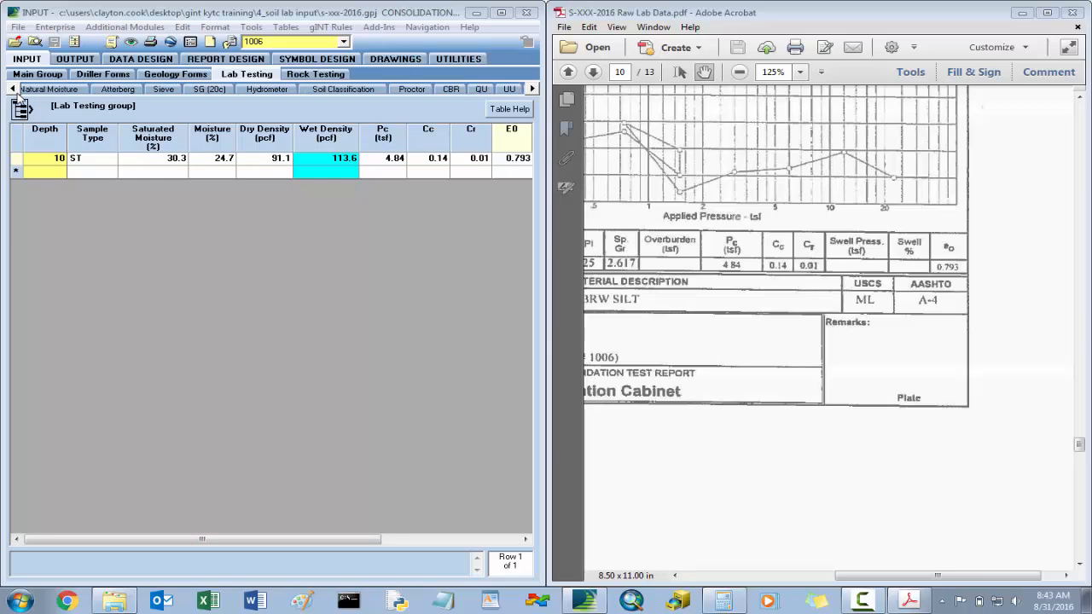
{"action": "left_click", "coordinate": [14, 89]}
{"action": "left_click", "coordinate": [35, 90]}
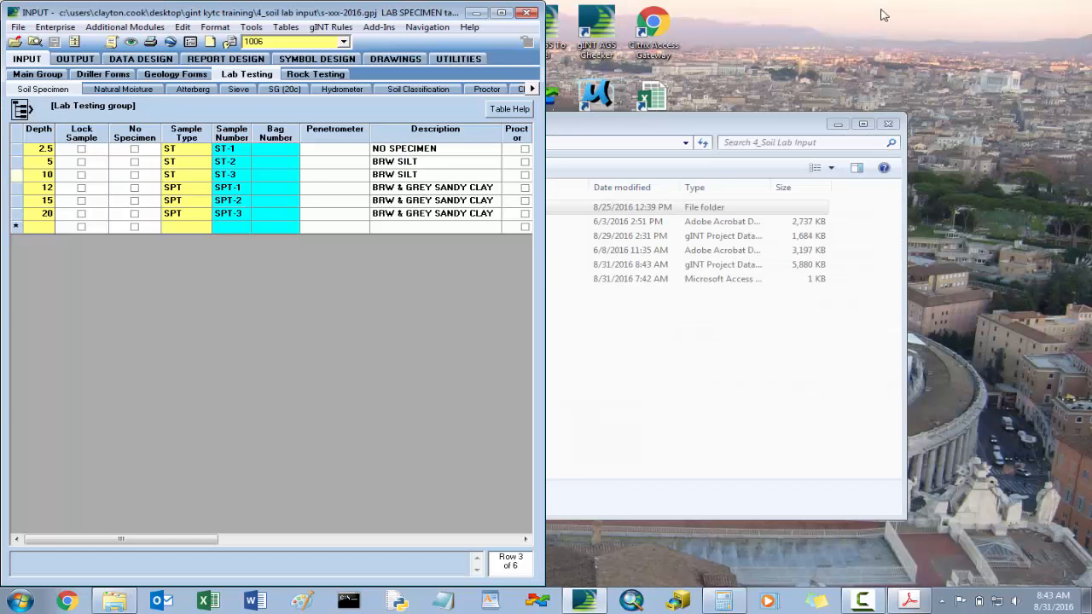
{"action": "left_click", "coordinate": [1021, 13]}
{"action": "left_click", "coordinate": [501, 13]}
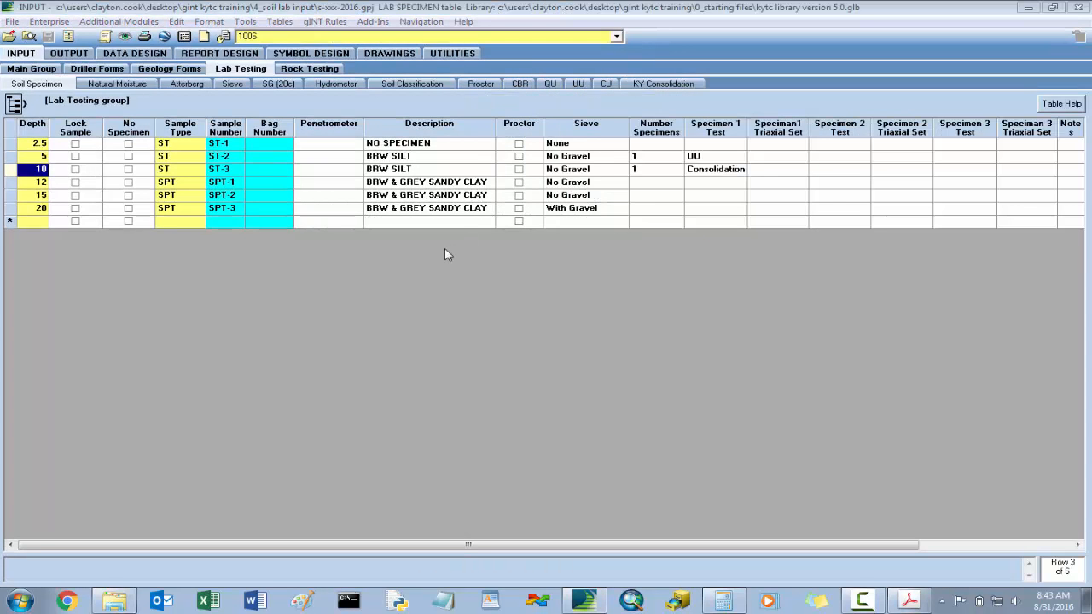
- Preview the KY EXTRUSION LOG graphic table report for the s-xxx-2016.gpj project, leaving the hole selection blank
{"action": "left_click", "coordinate": [82, 54]}
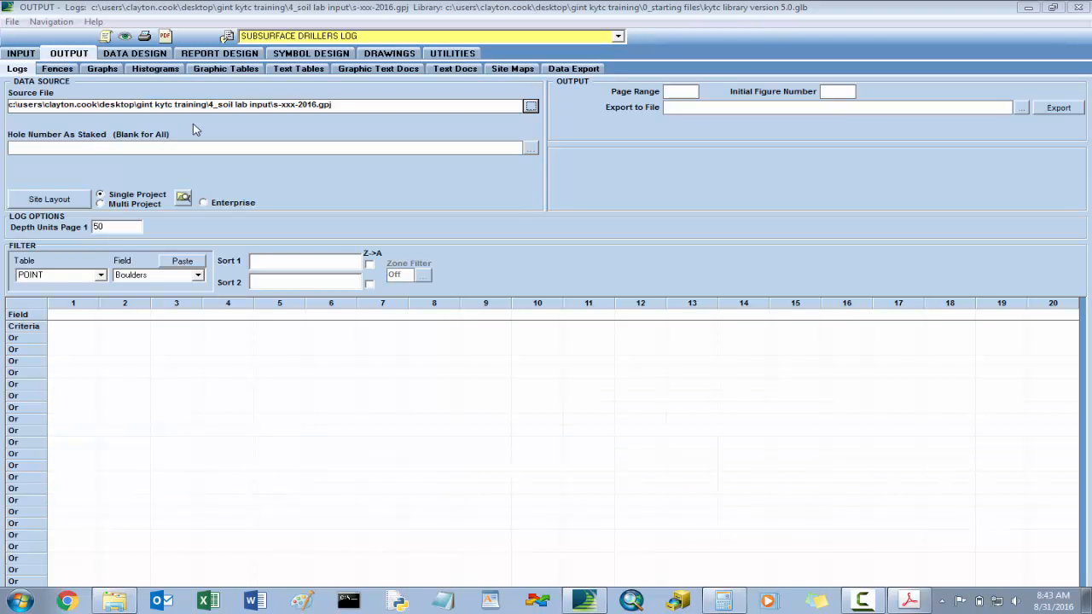
{"action": "left_click", "coordinate": [226, 74]}
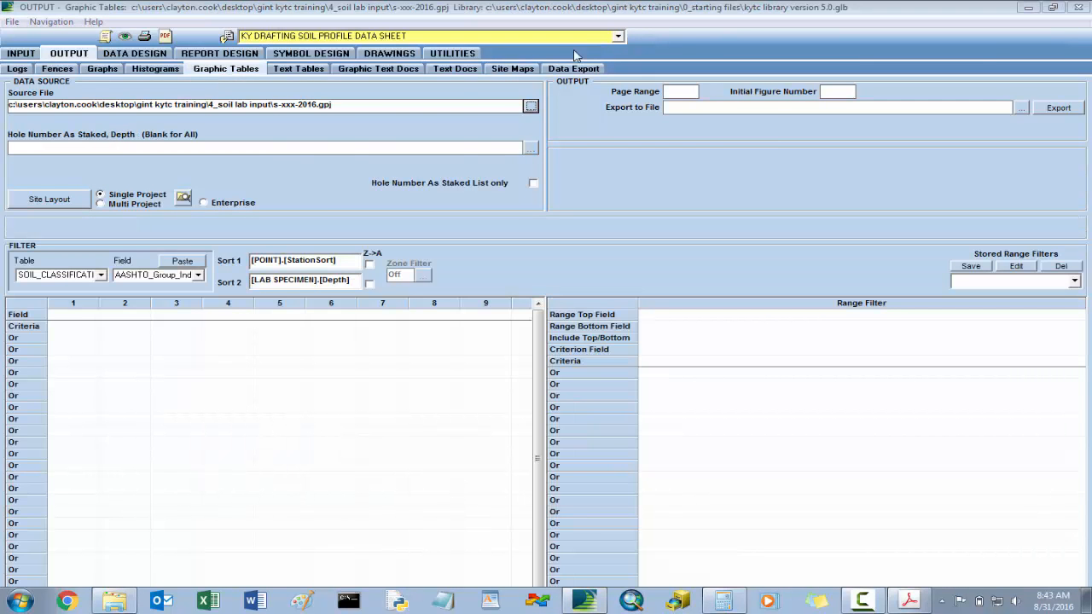
{"action": "left_click", "coordinate": [618, 36]}
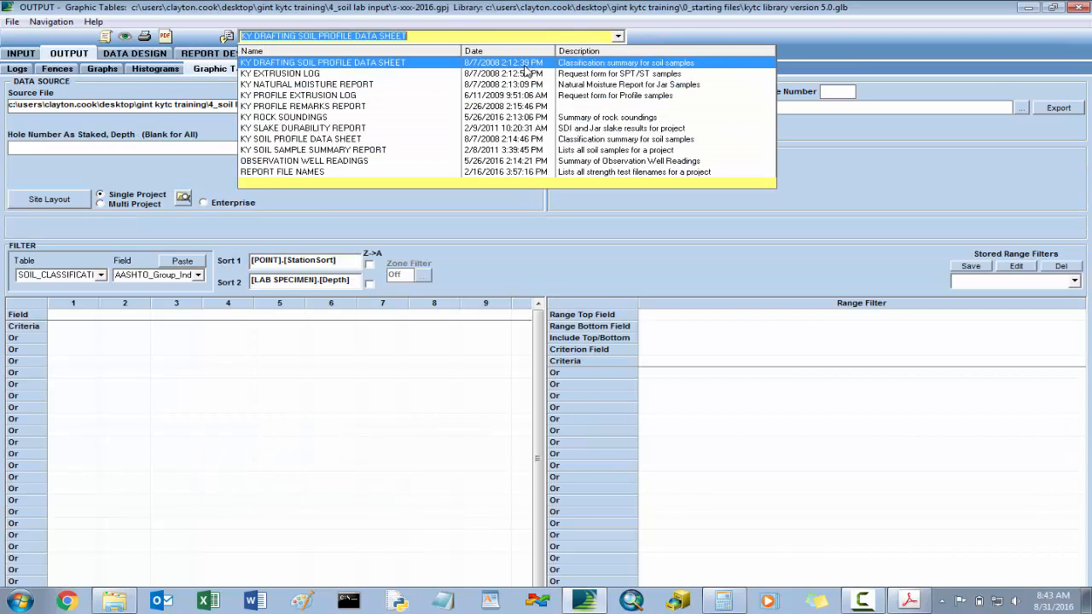
{"action": "left_click", "coordinate": [295, 74]}
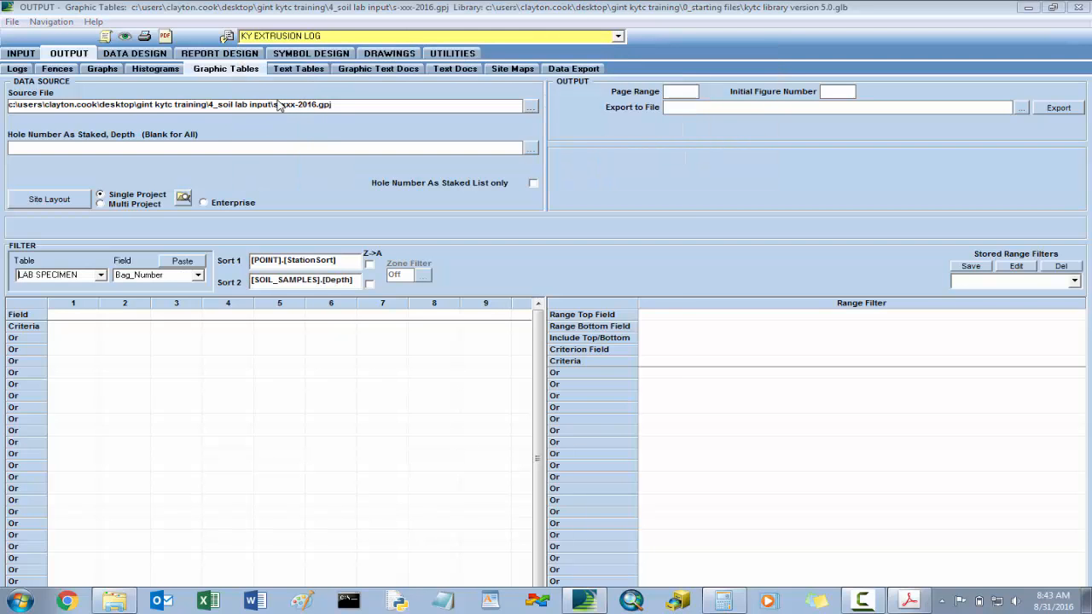
{"action": "left_click", "coordinate": [125, 36]}
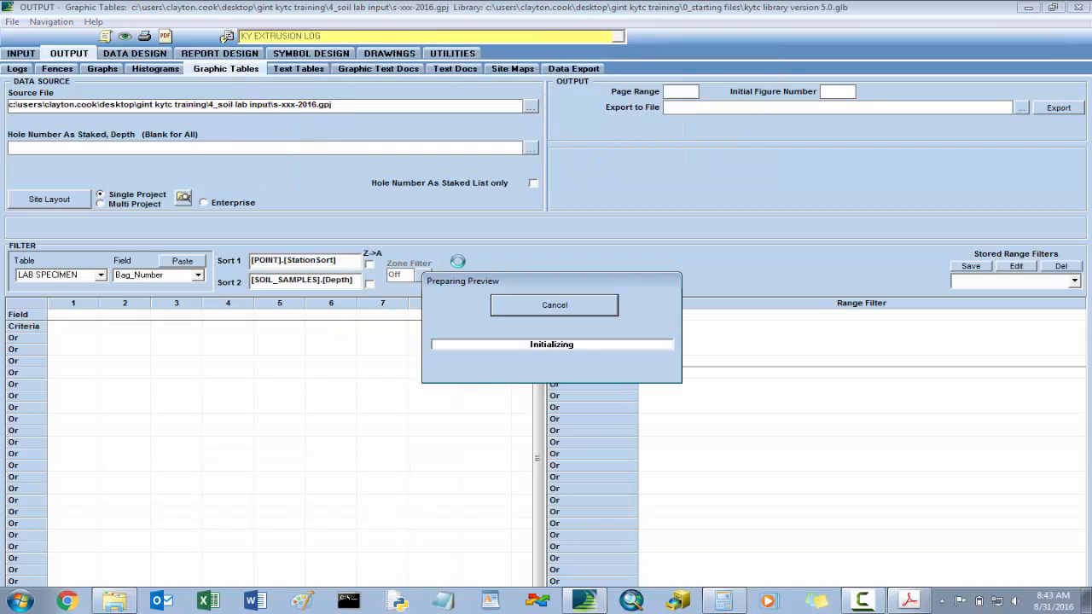